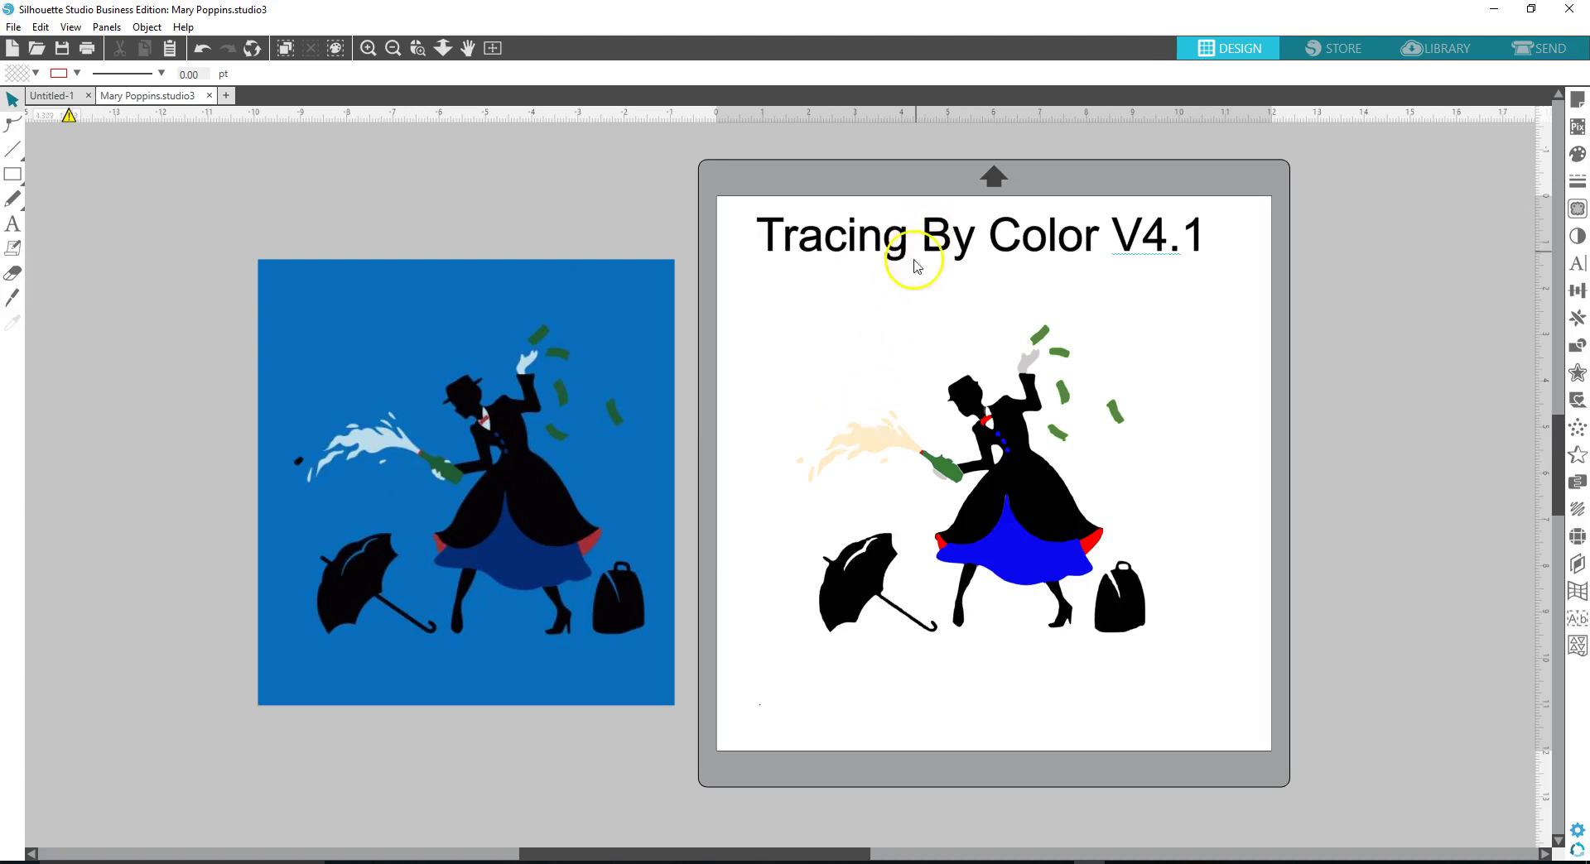
Step: Move the finished Mary Poppins artwork and the "Tracing By Color V4.1" title off the page, beyond the blue source picture
click(784, 327)
mouse_move(760, 285)
mouse_down()
mouse_move(940, 389)
mouse_move(1217, 631)
mouse_up()
mouse_move(1060, 540)
mouse_down()
mouse_move(1040, 520)
mouse_move(221, 400)
mouse_move(105, 320)
mouse_move(0, 289)
mouse_up()
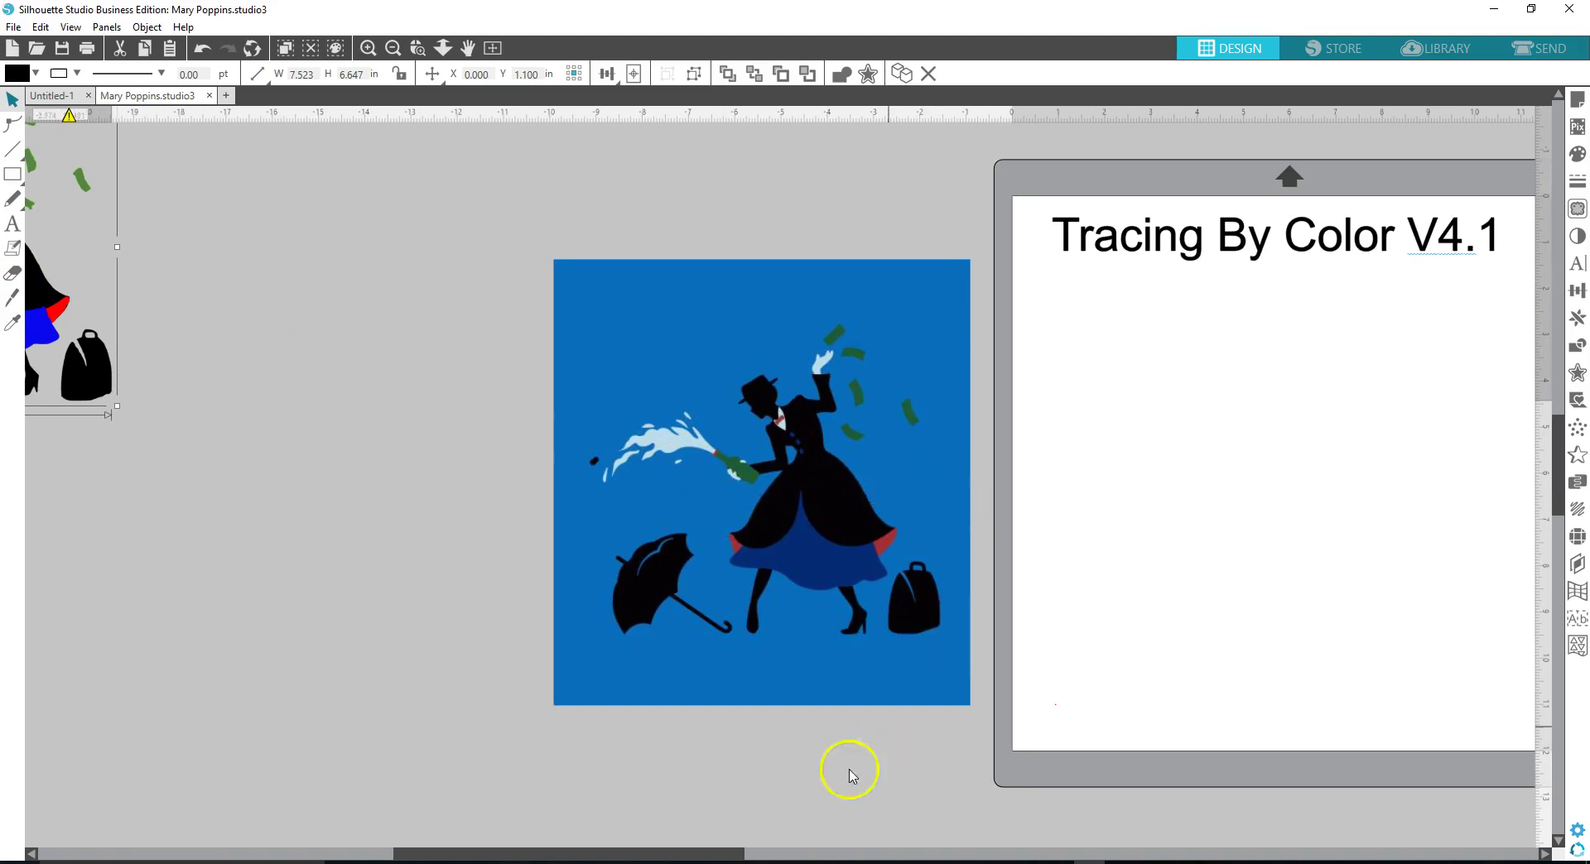
click(1136, 264)
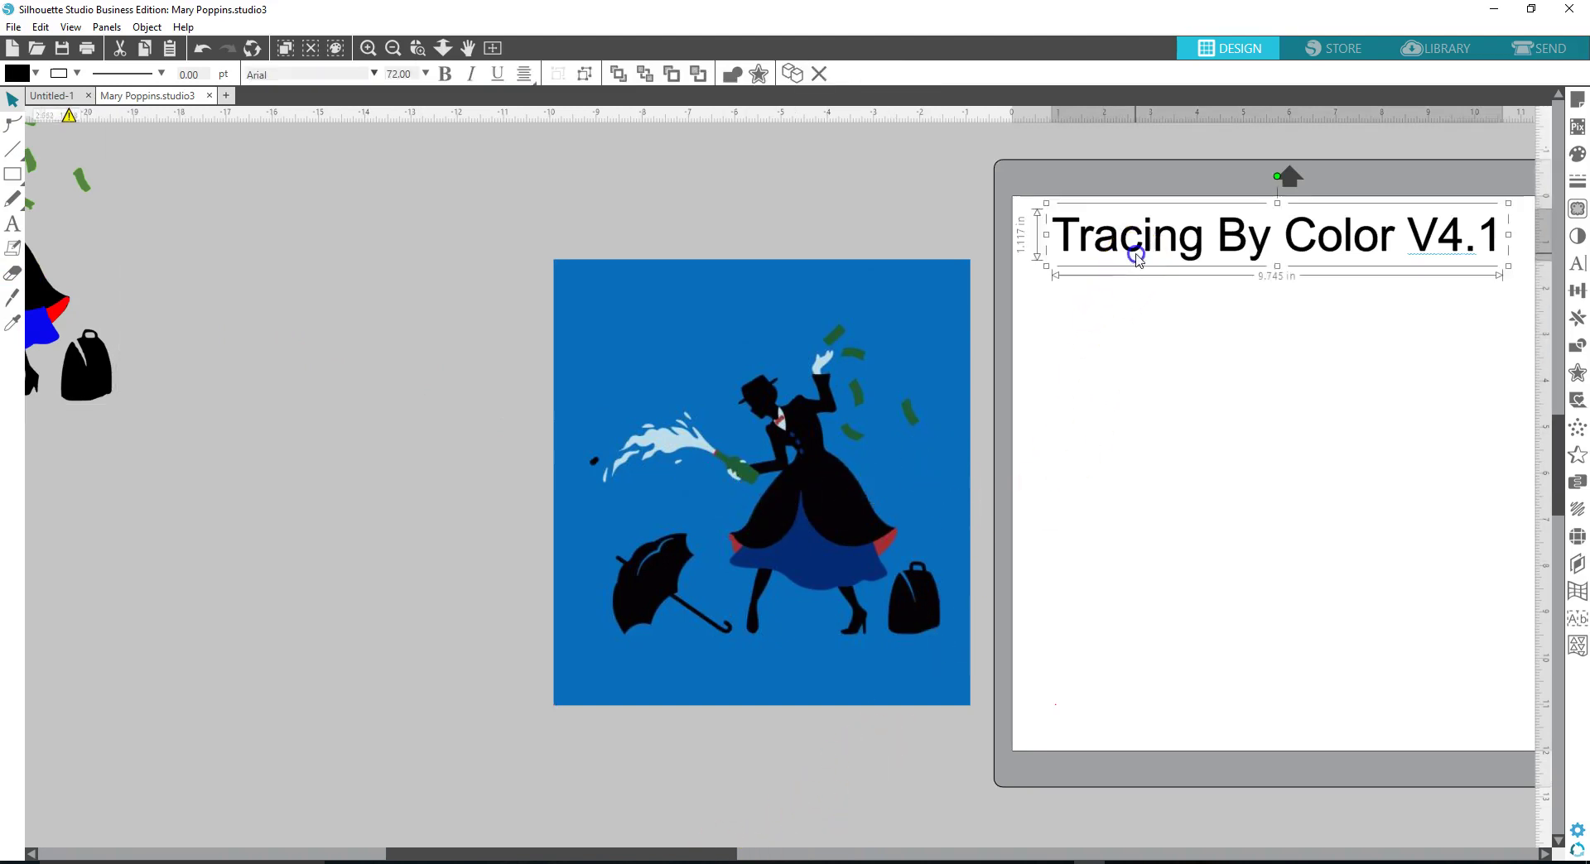
mouse_move(1128, 252)
mouse_down()
mouse_move(2, 484)
mouse_move(10, 470)
mouse_up()
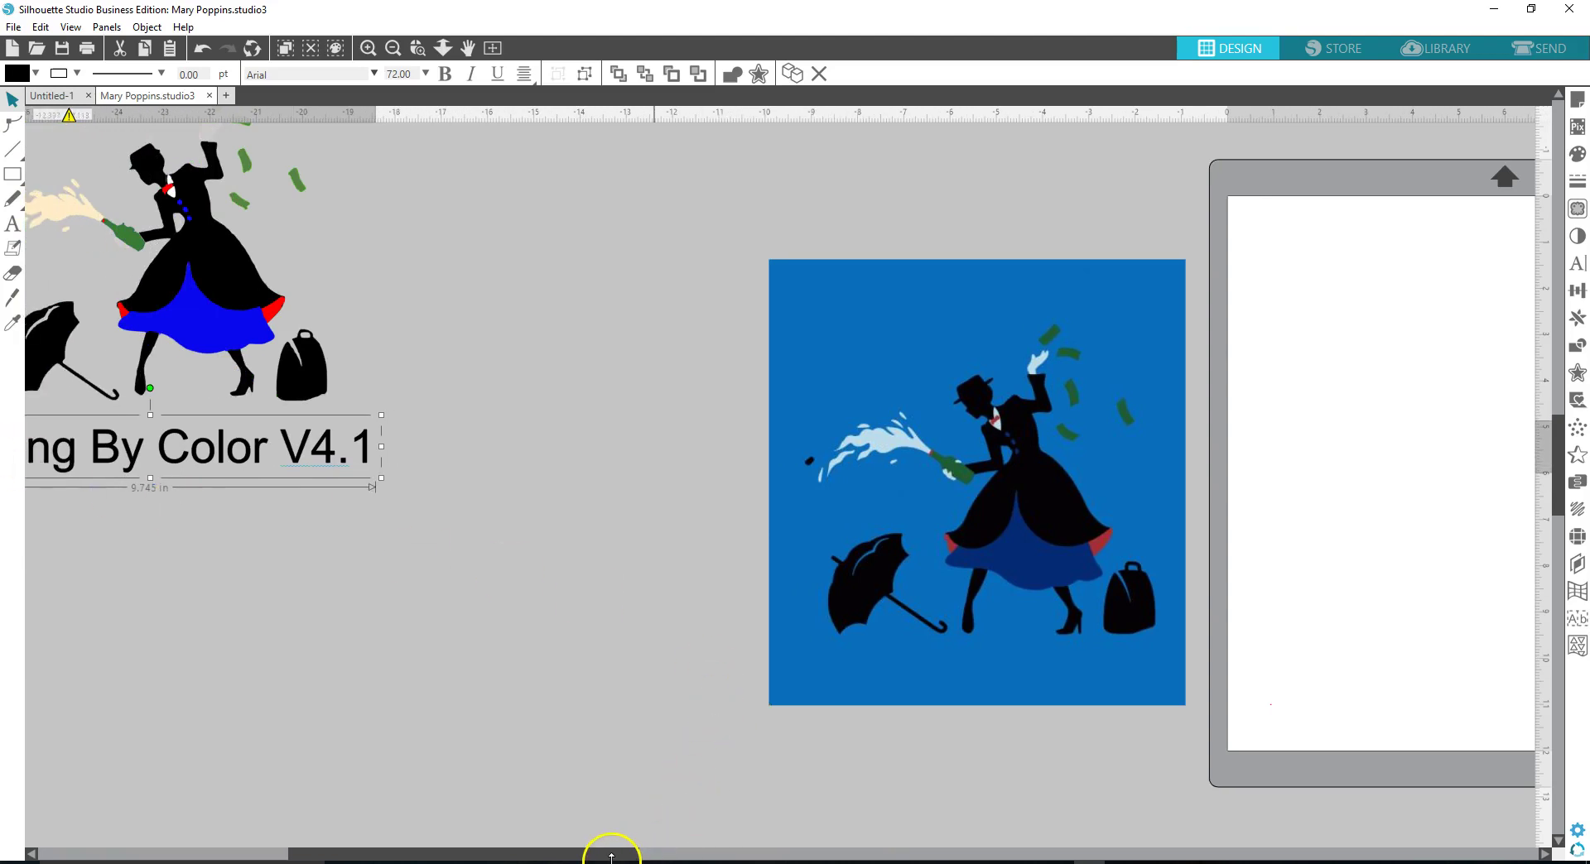
drag(610, 854, 832, 827)
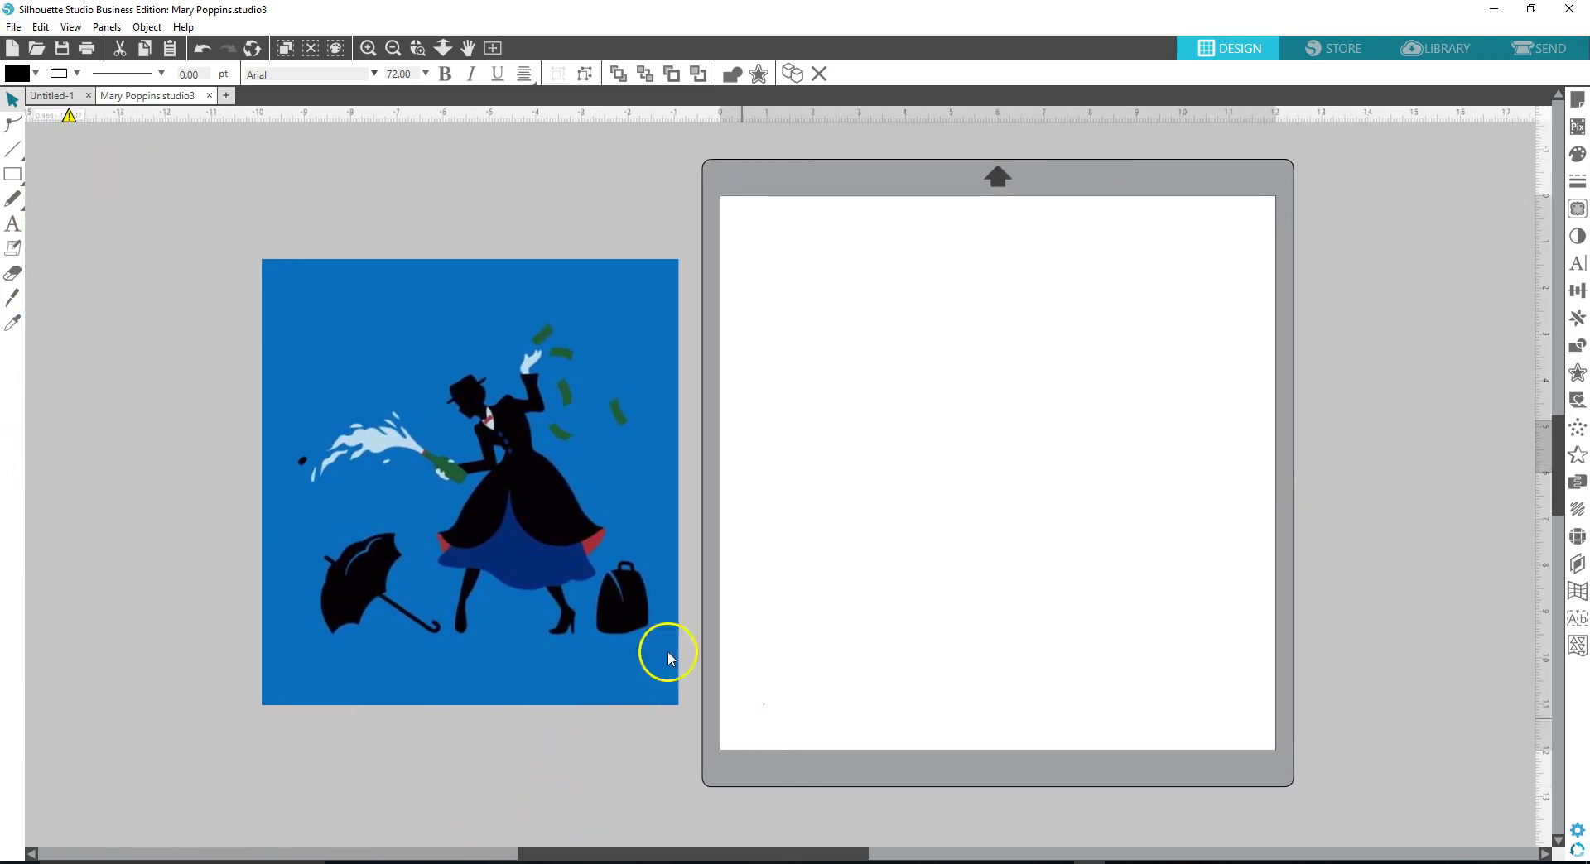
Step: Check the installed release number in the program's About information
click(184, 28)
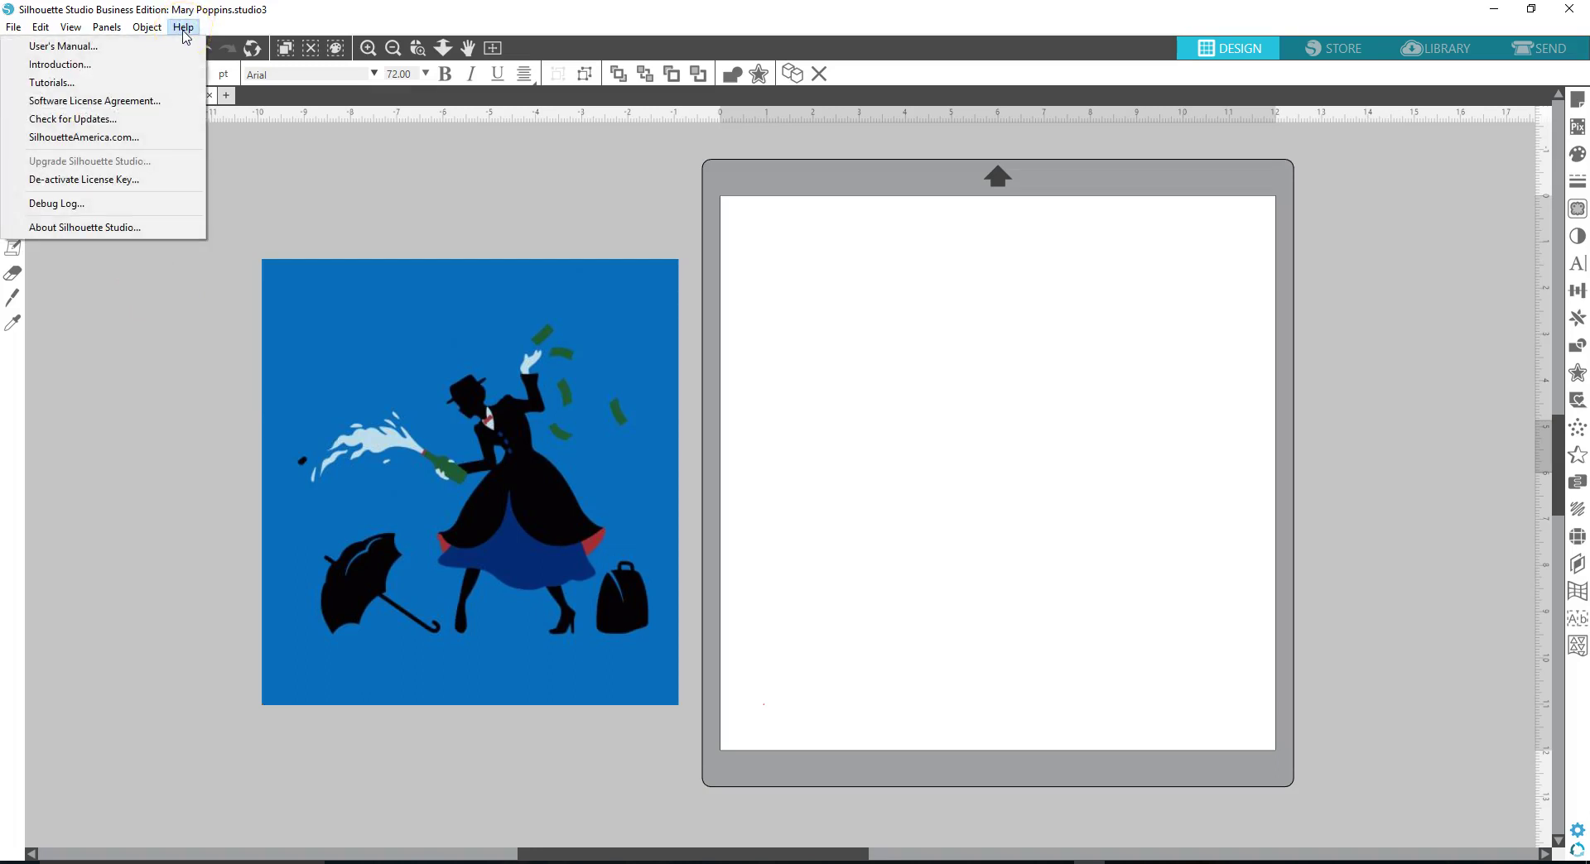
click(108, 227)
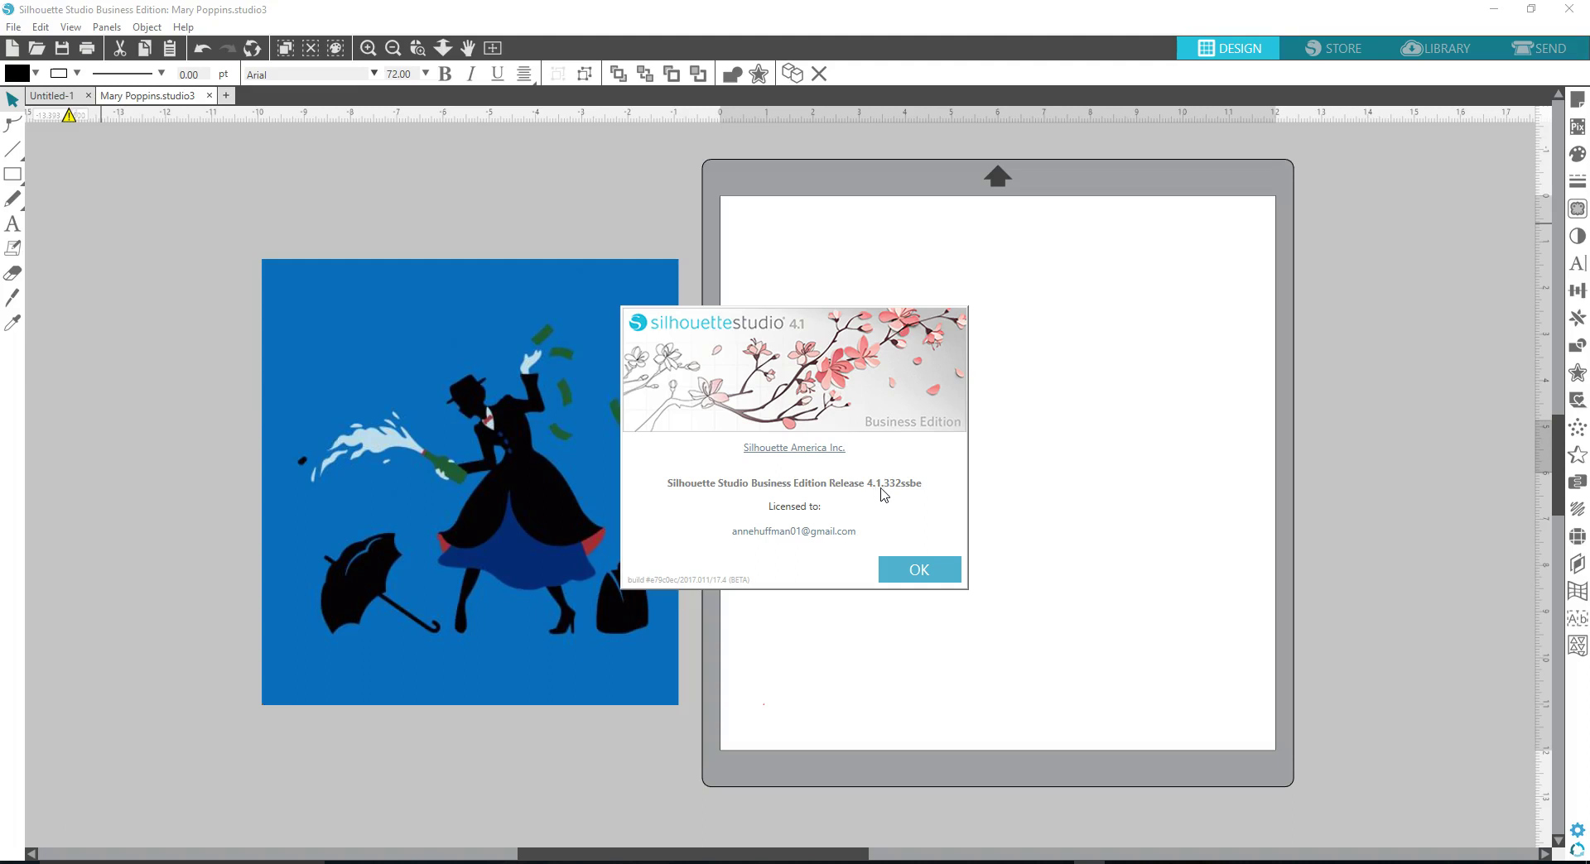
click(910, 494)
click(908, 495)
click(918, 571)
Step: Move the blue-background Mary Poppins picture onto the page
click(461, 522)
drag(494, 525, 1016, 522)
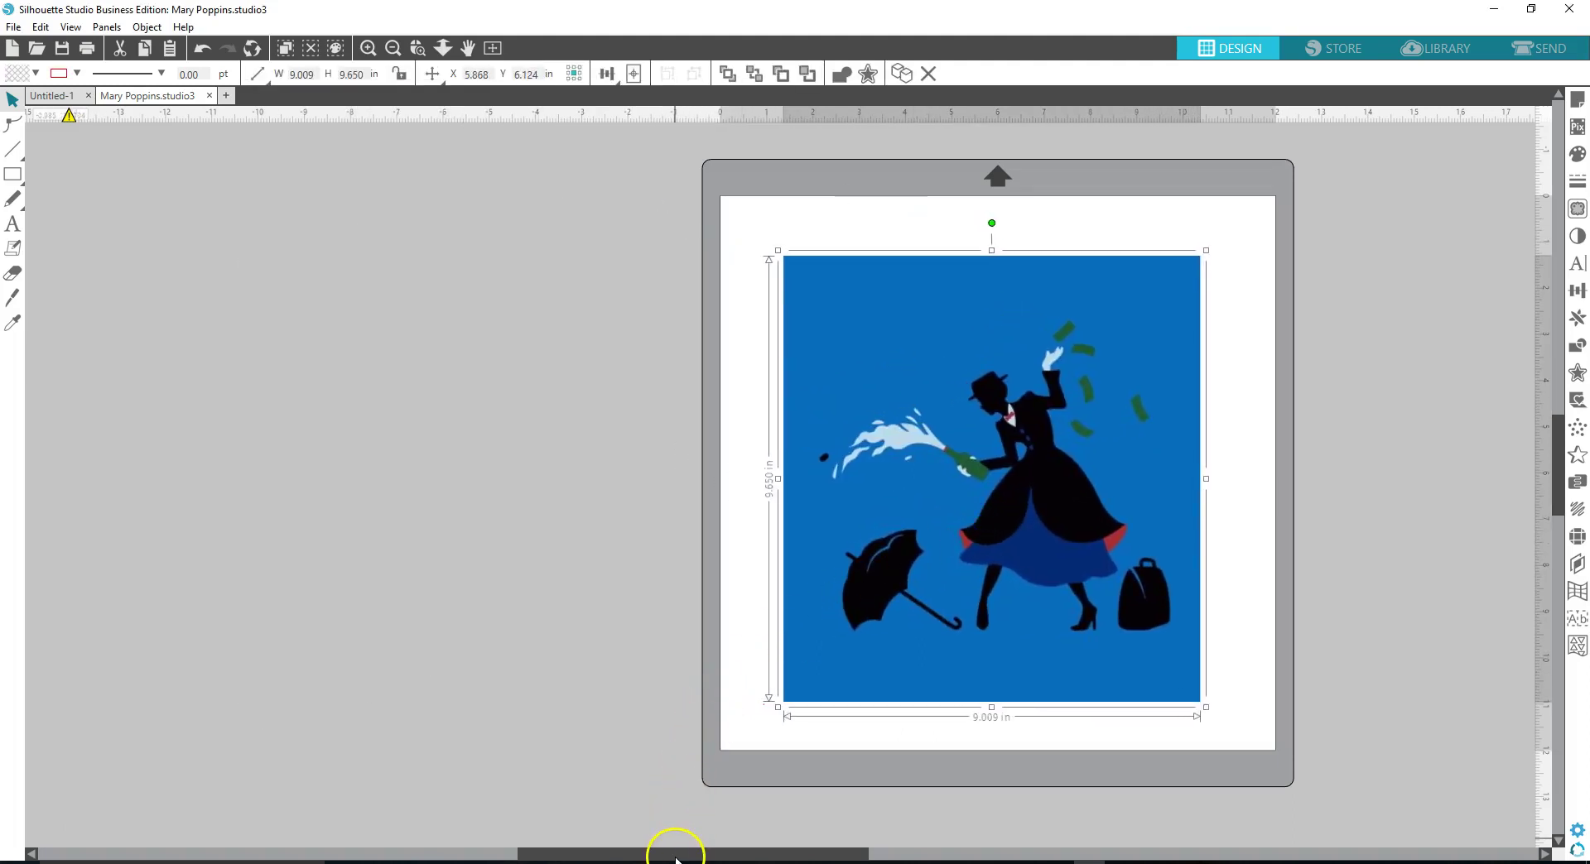
drag(676, 857, 756, 855)
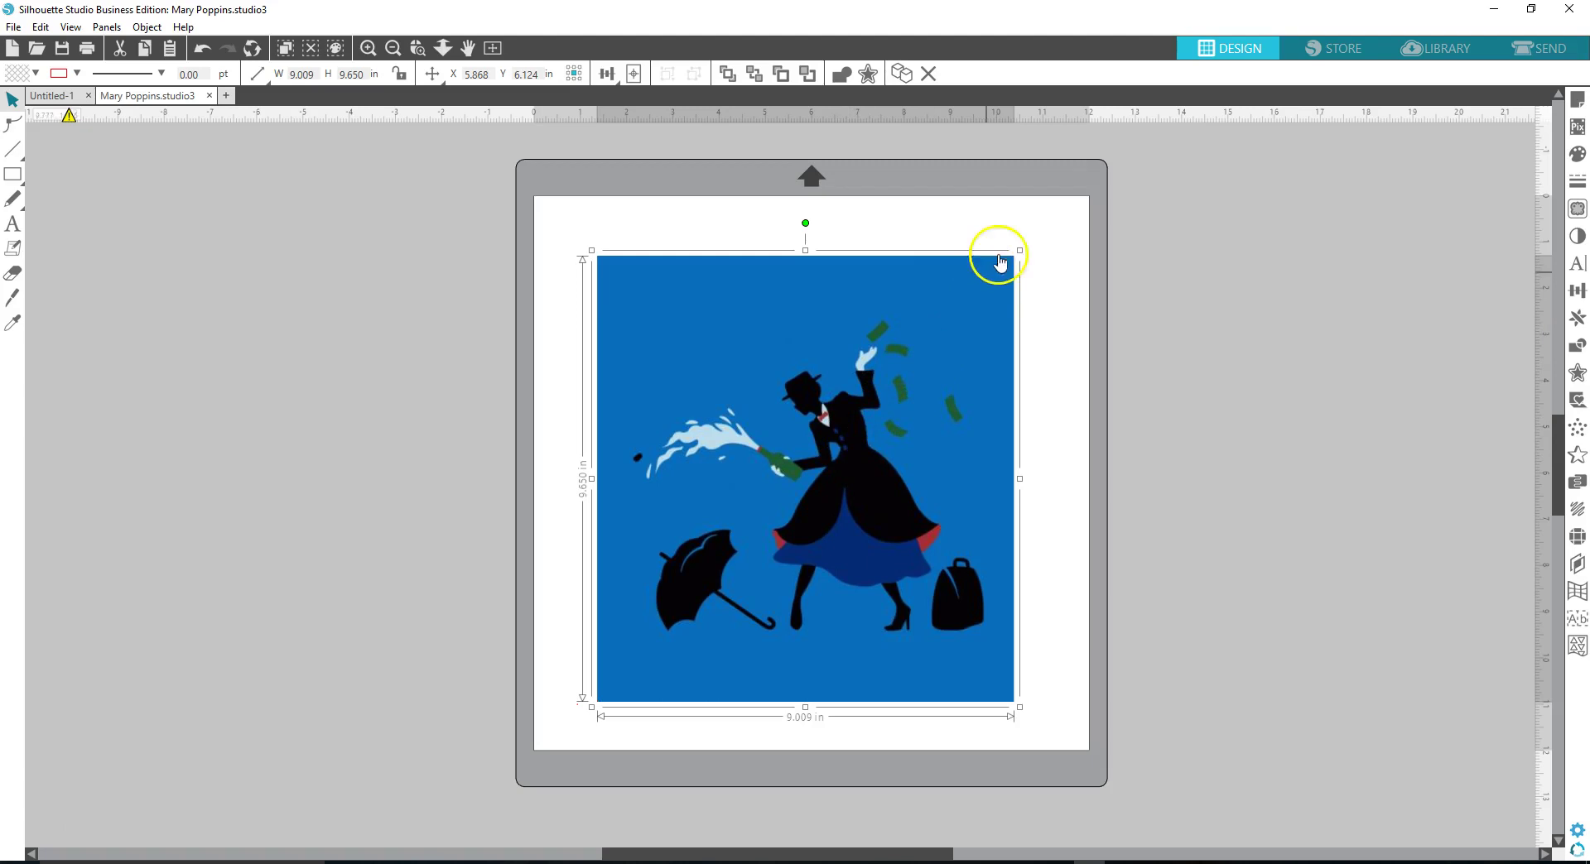
Step: Enlarge the picture to about 10.5 by 11.3 in and reposition it within the page
drag(1028, 239, 1089, 177)
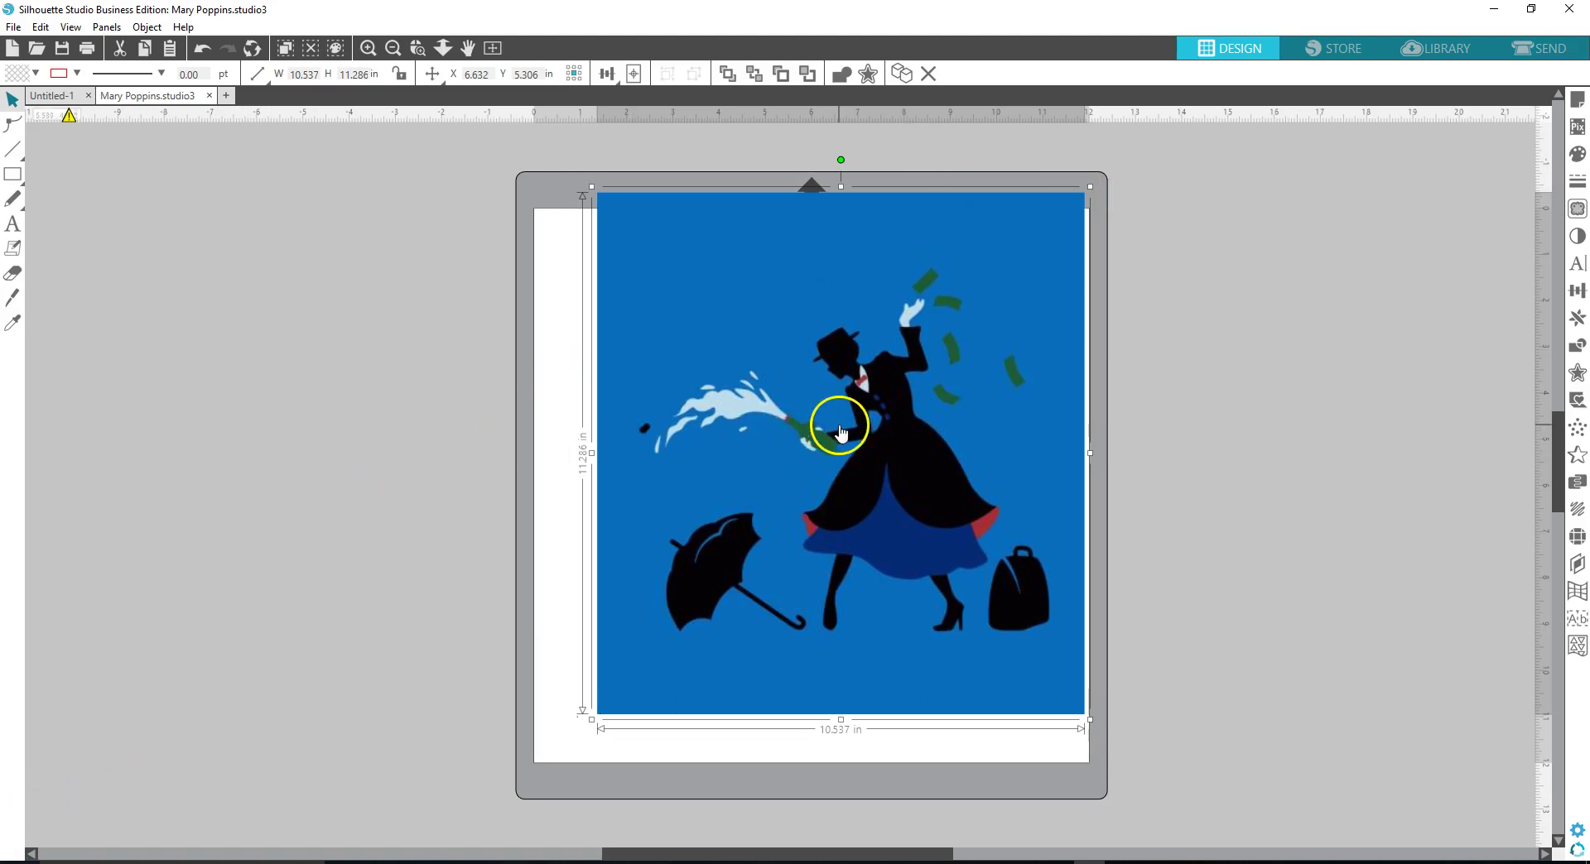
drag(836, 432, 807, 467)
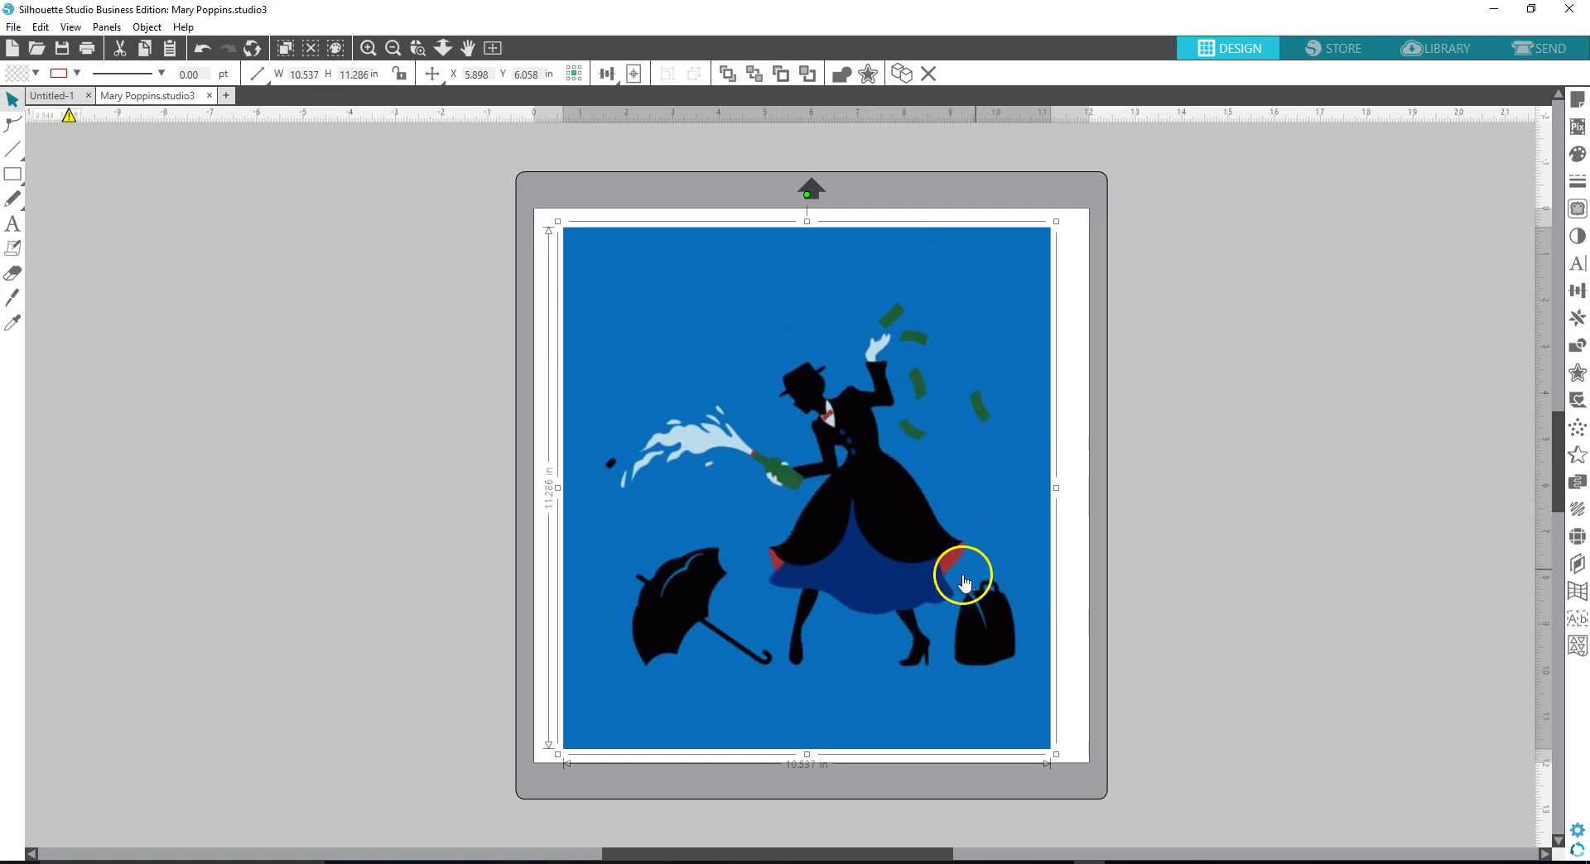
click(815, 467)
click(819, 451)
click(1077, 422)
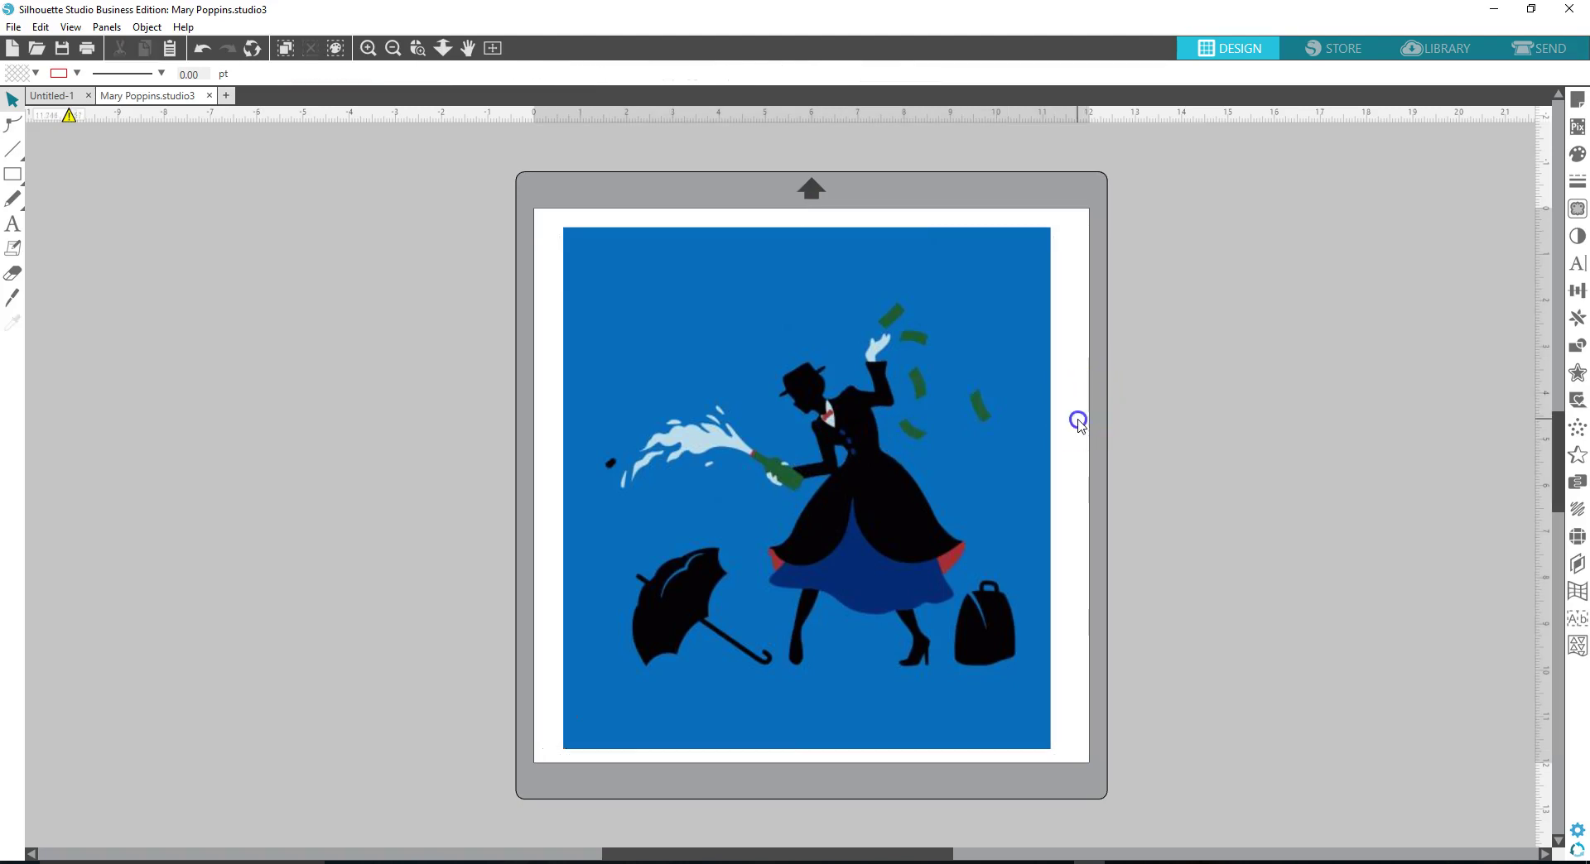
Step: Start a Trace by Color on the picture, sampling the black of the figure's hat
click(1578, 208)
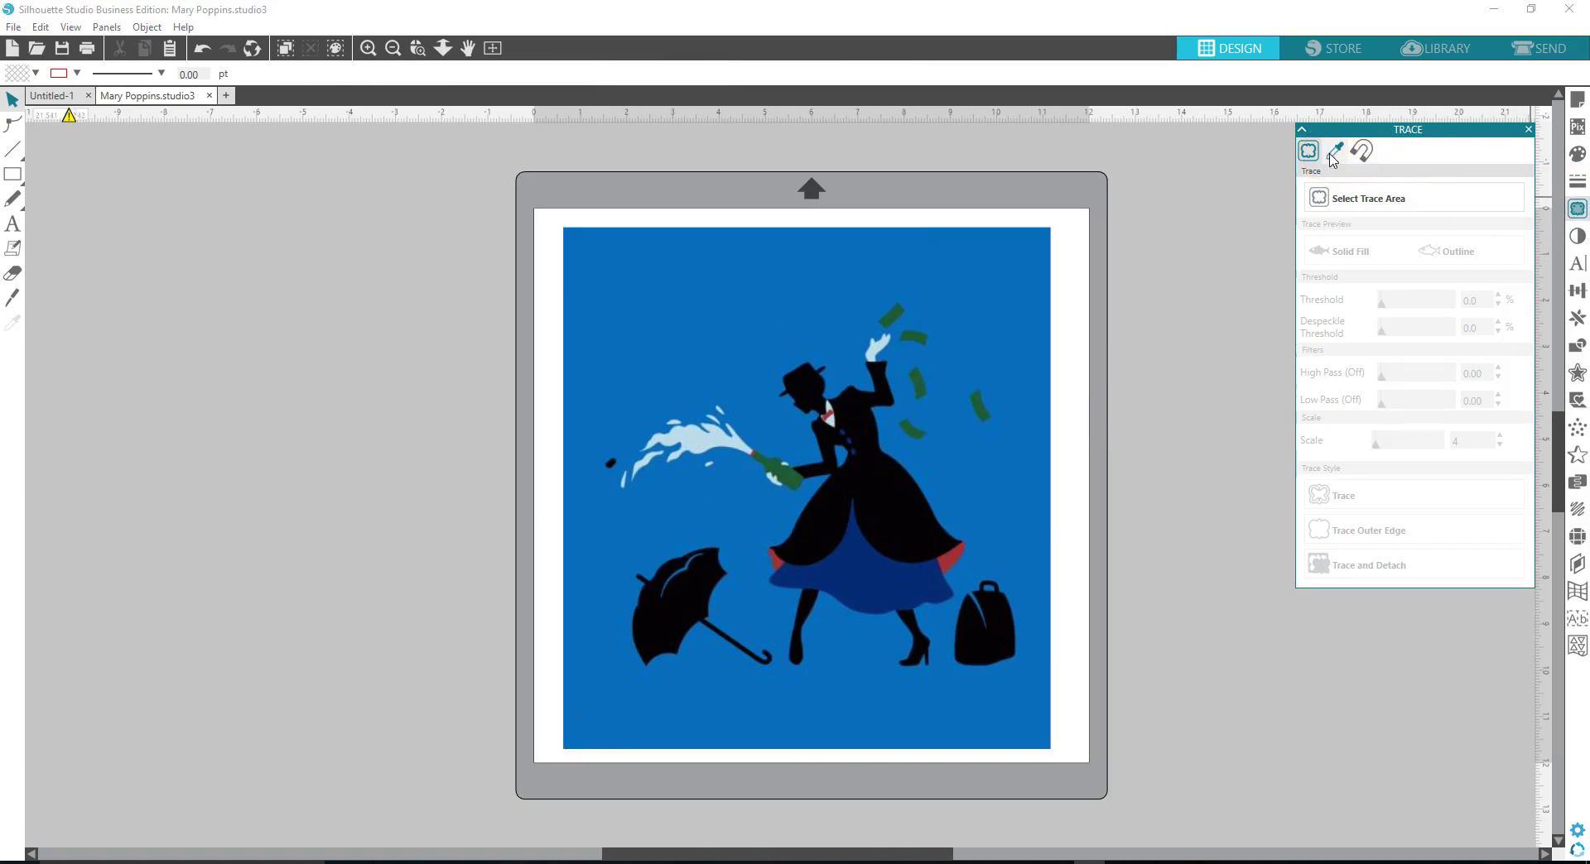
click(1334, 151)
click(1348, 209)
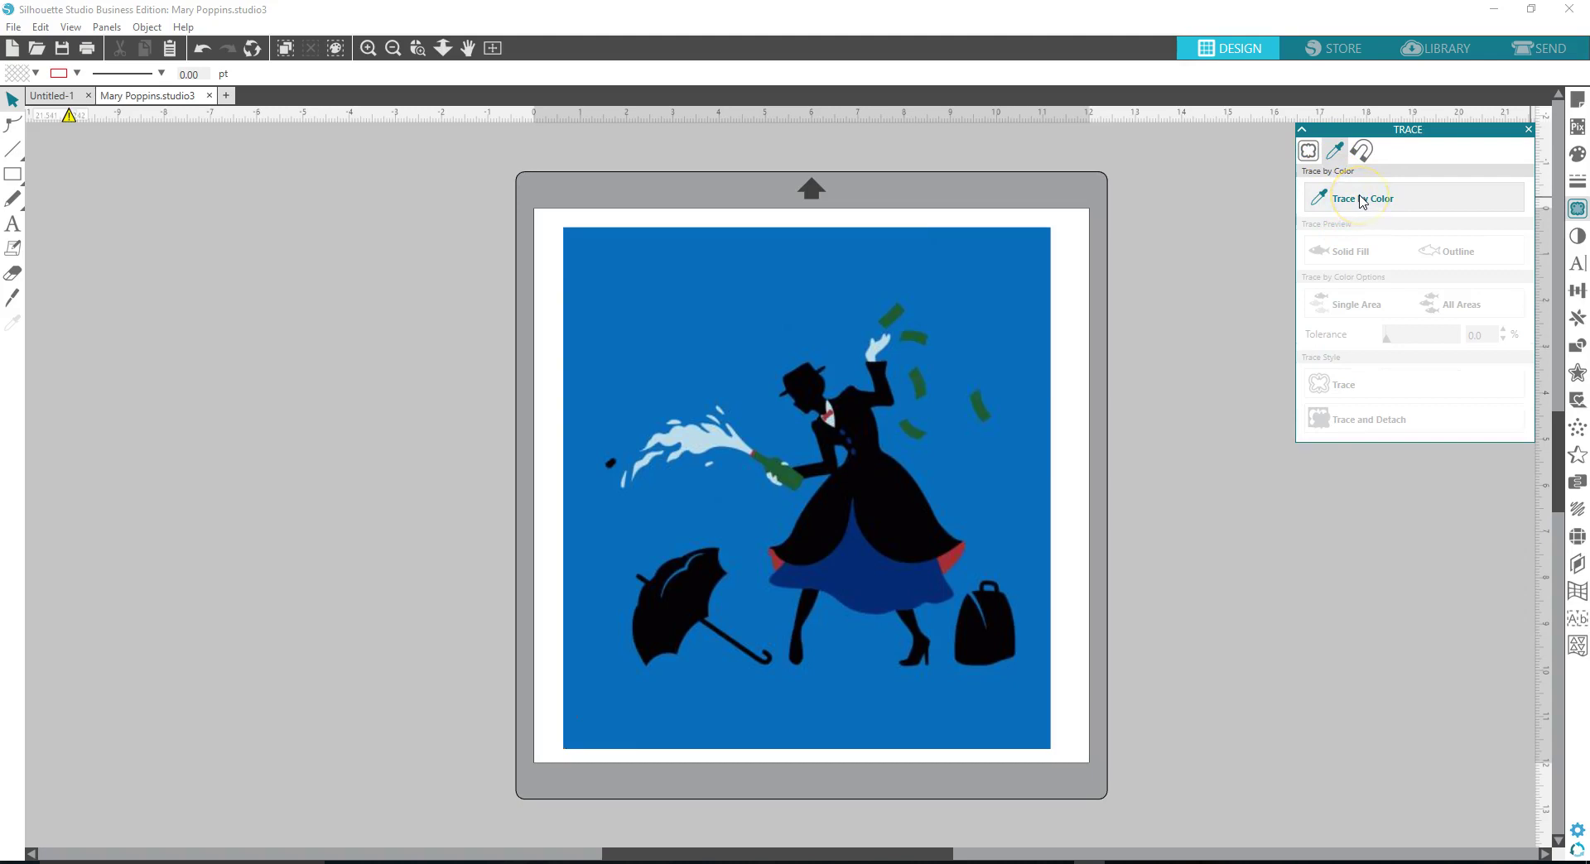
click(1360, 199)
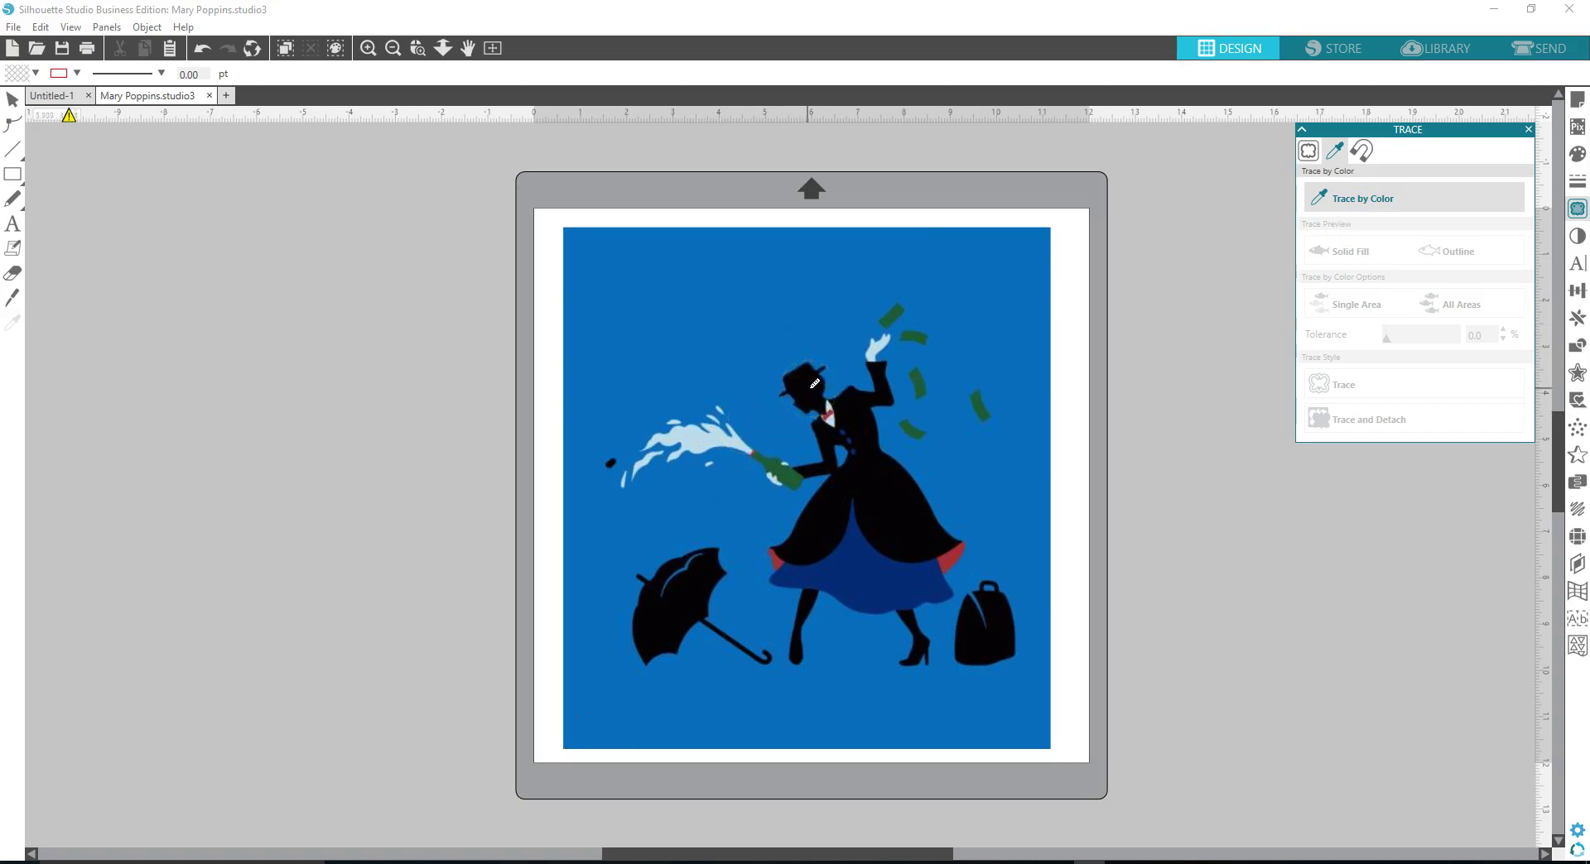
click(814, 383)
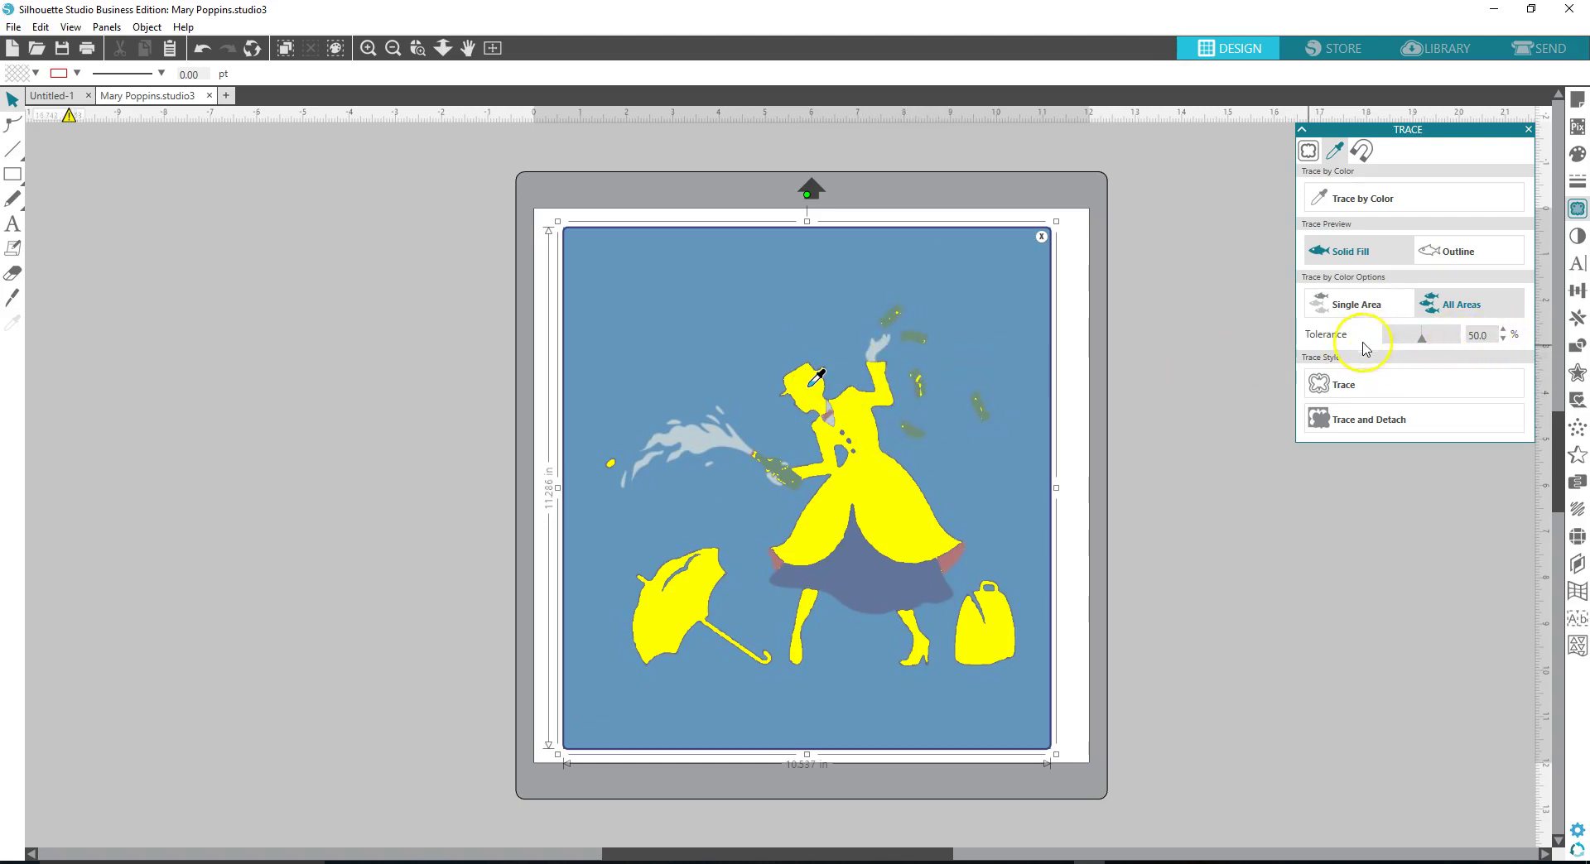
Step: Lower the color tolerance to 37% and trace all the black areas
click(1505, 343)
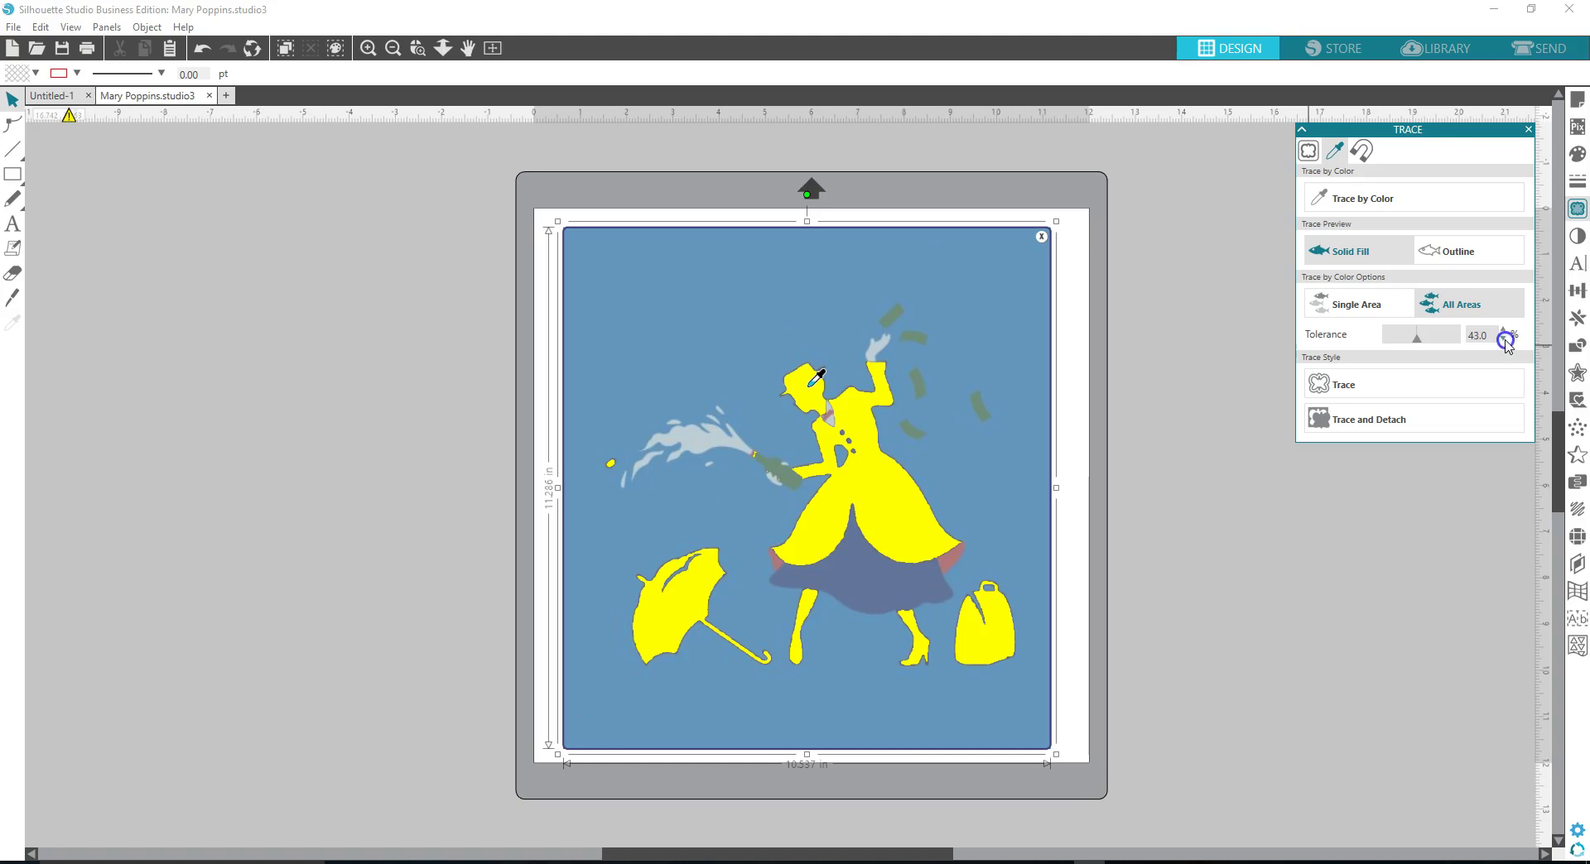
click(1505, 339)
click(1505, 339)
click(1504, 340)
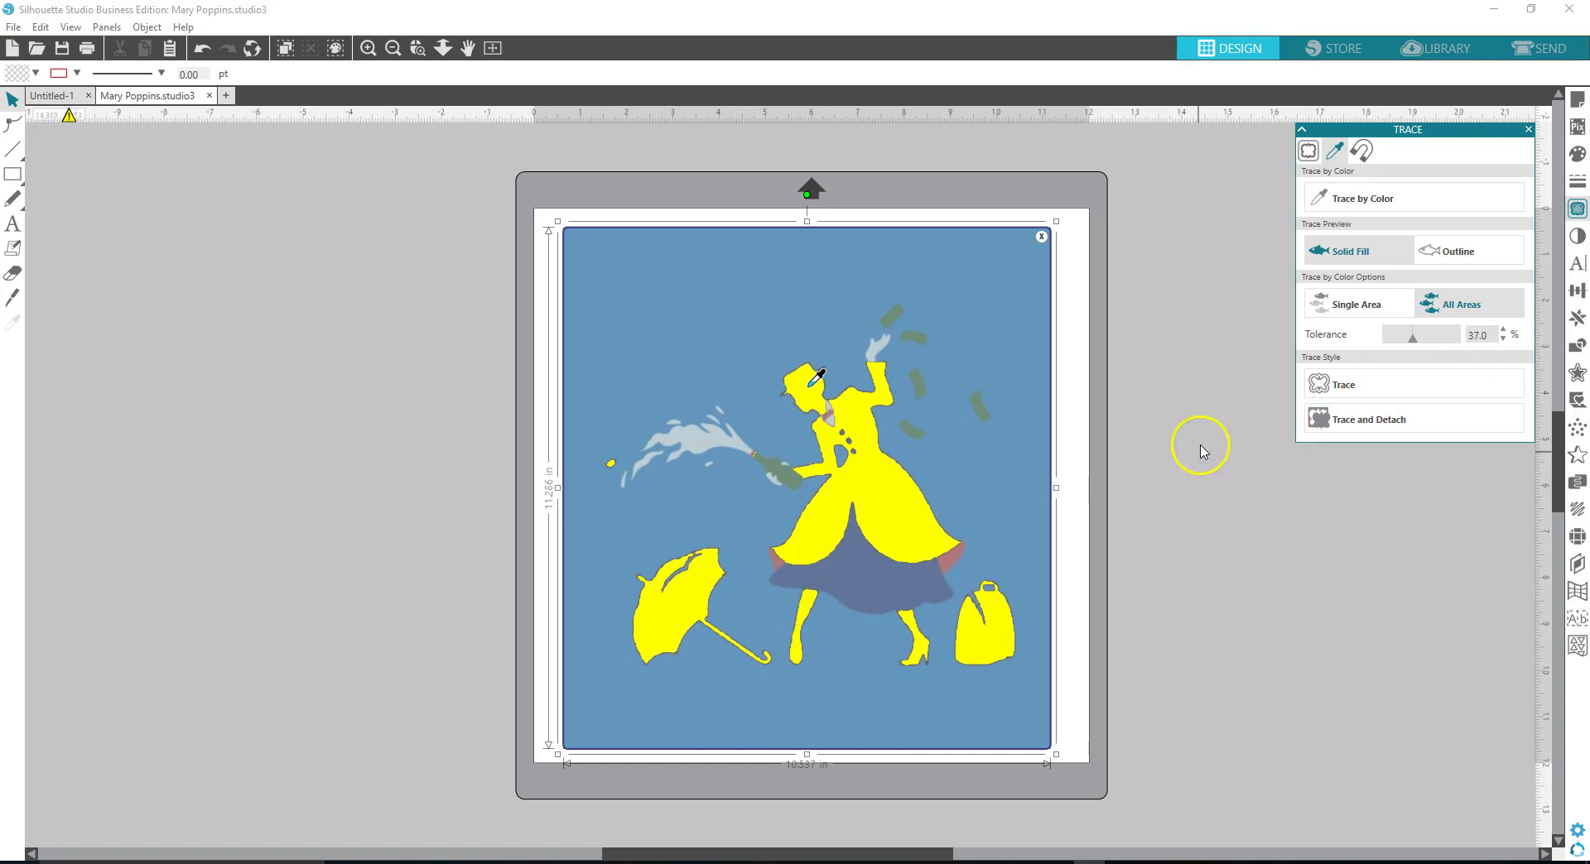
click(1371, 379)
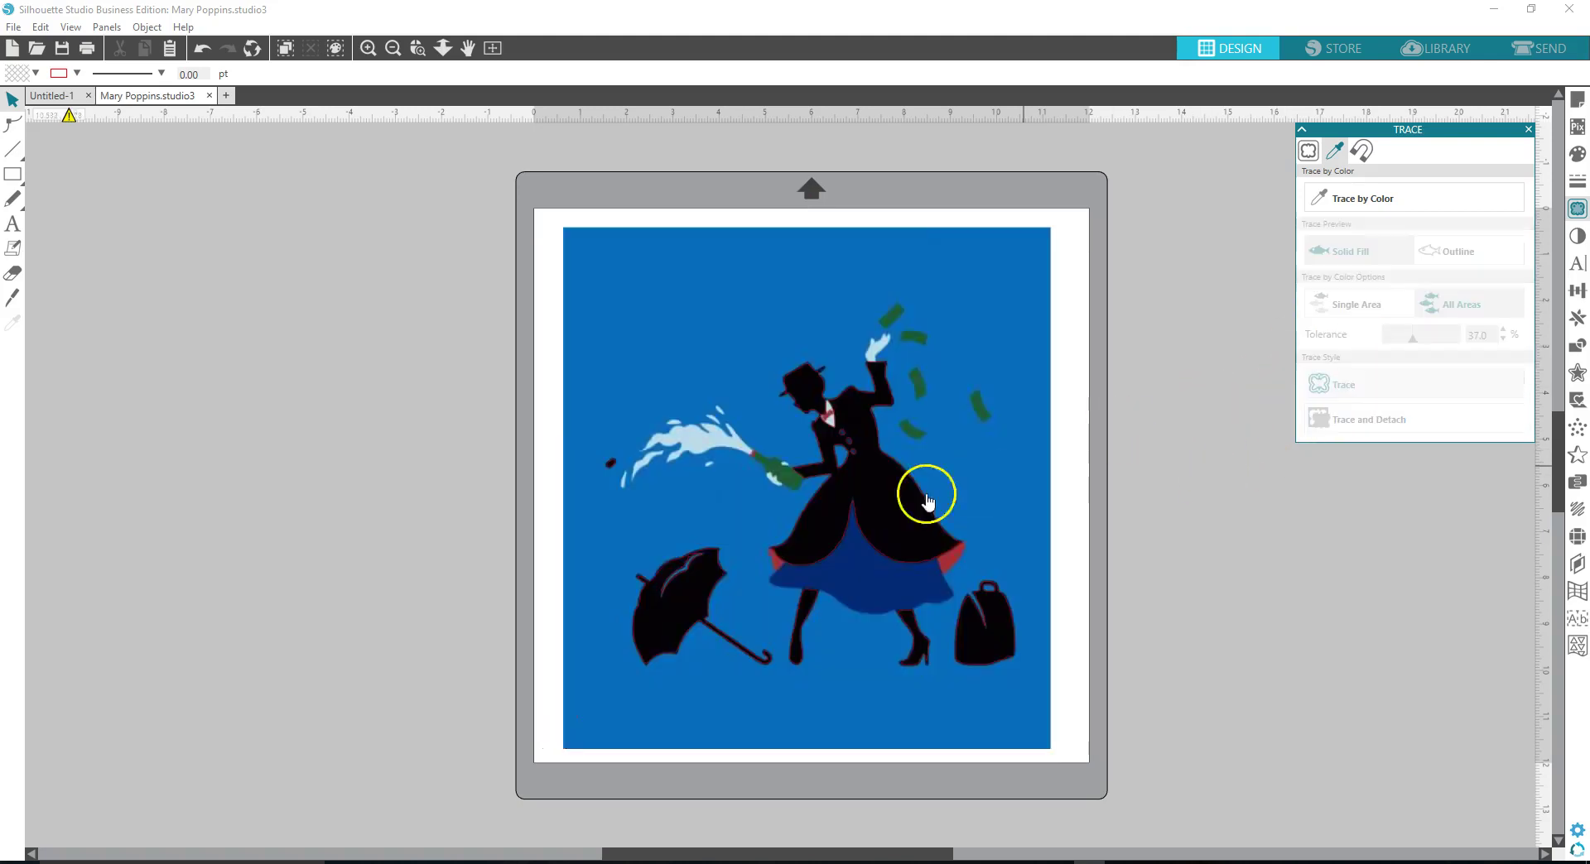
Step: Move the source picture off the page and release the compound path of the traced black outlines
mouse_move(759, 523)
mouse_down()
mouse_move(249, 521)
mouse_move(237, 450)
mouse_move(272, 427)
mouse_up()
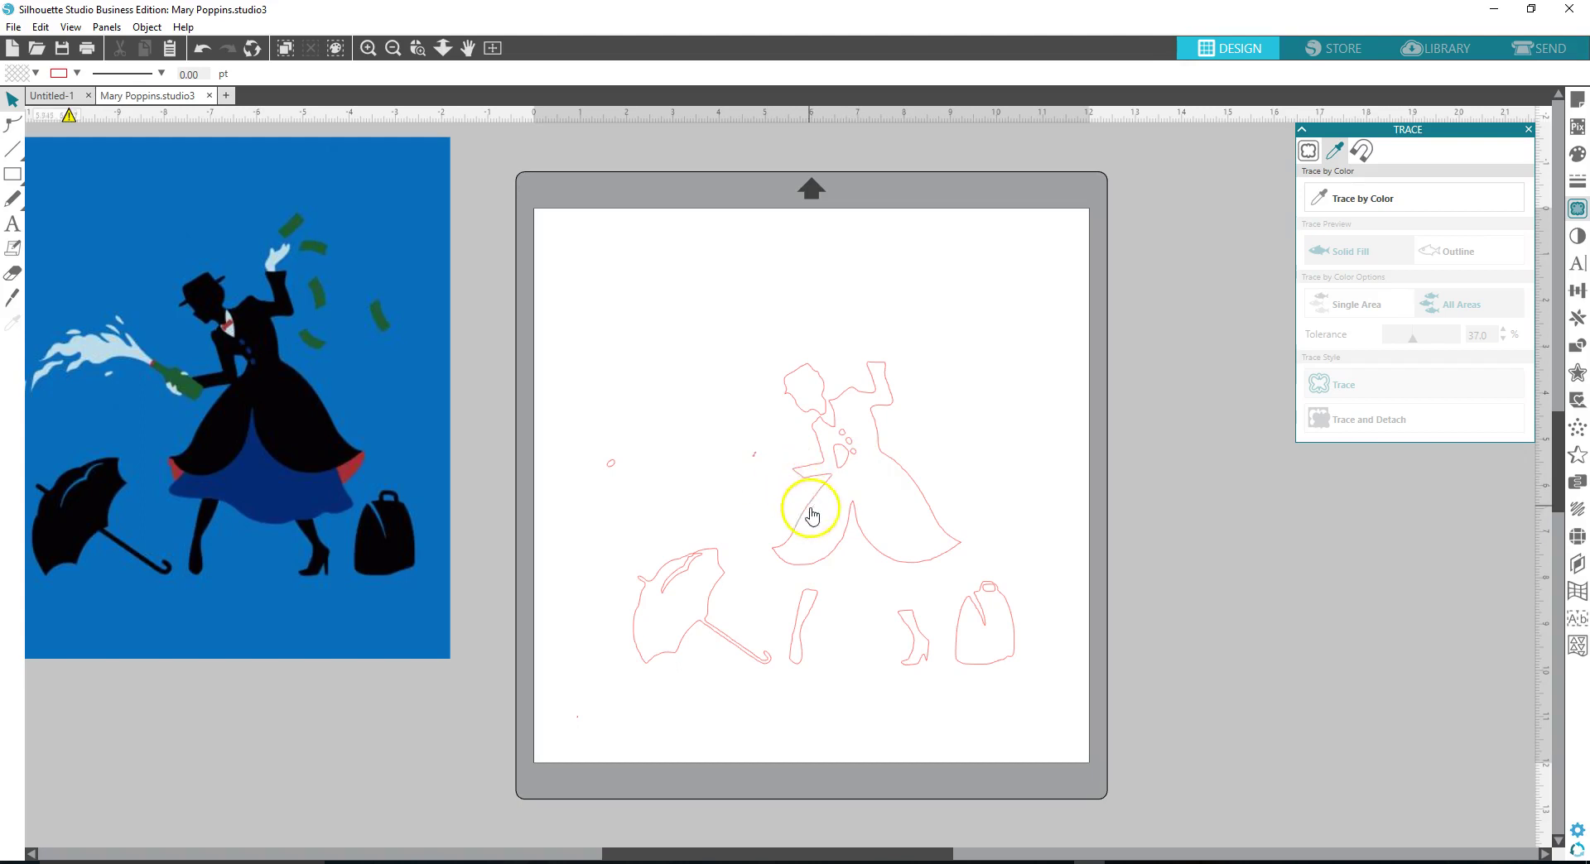
click(824, 555)
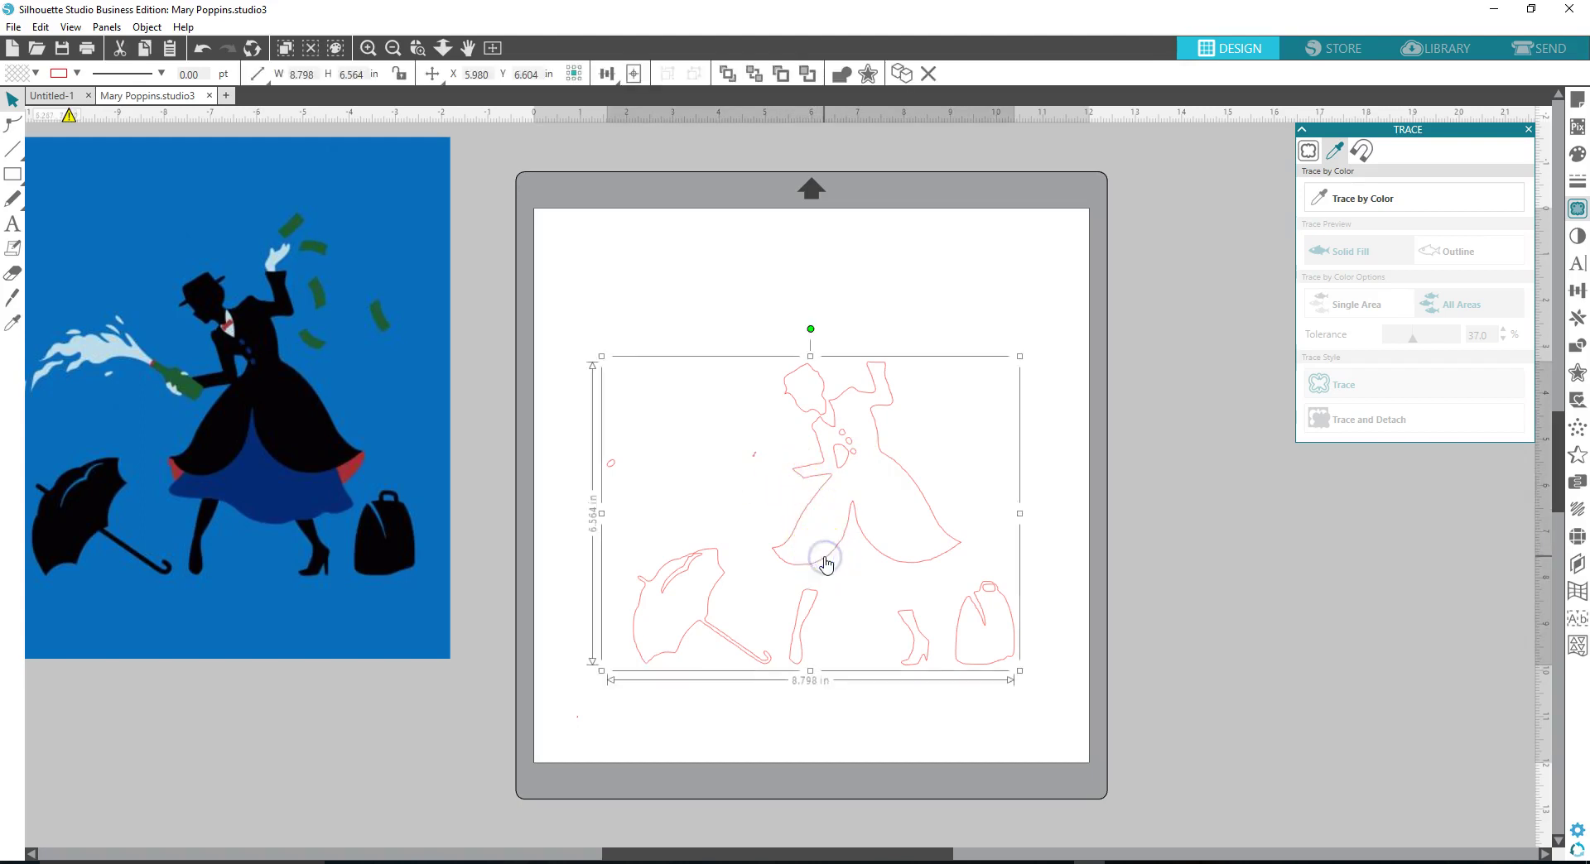
right_click(825, 557)
click(871, 429)
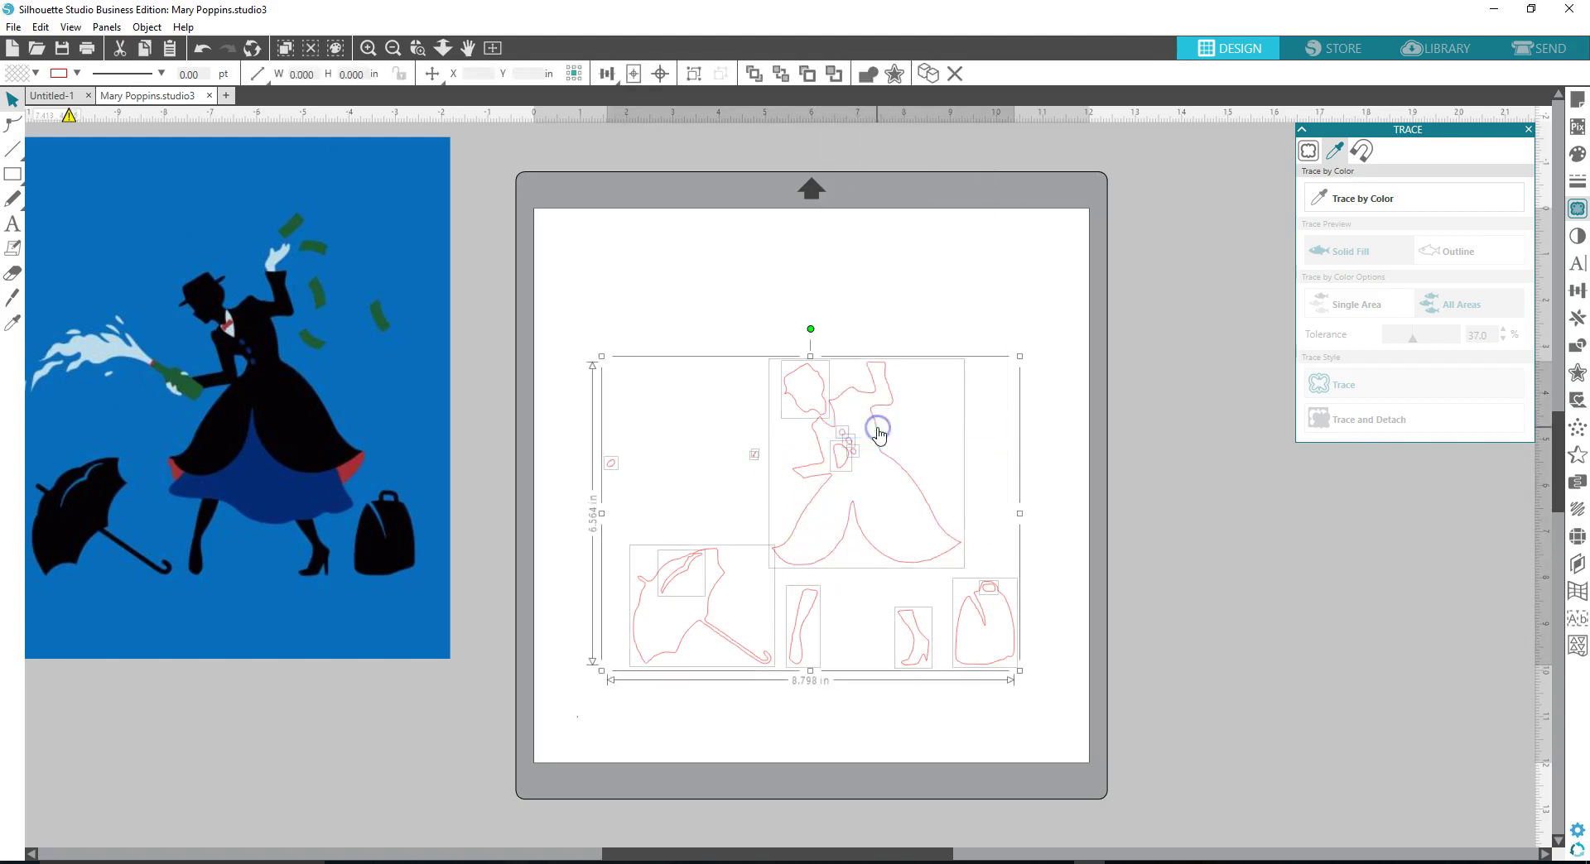
click(1066, 448)
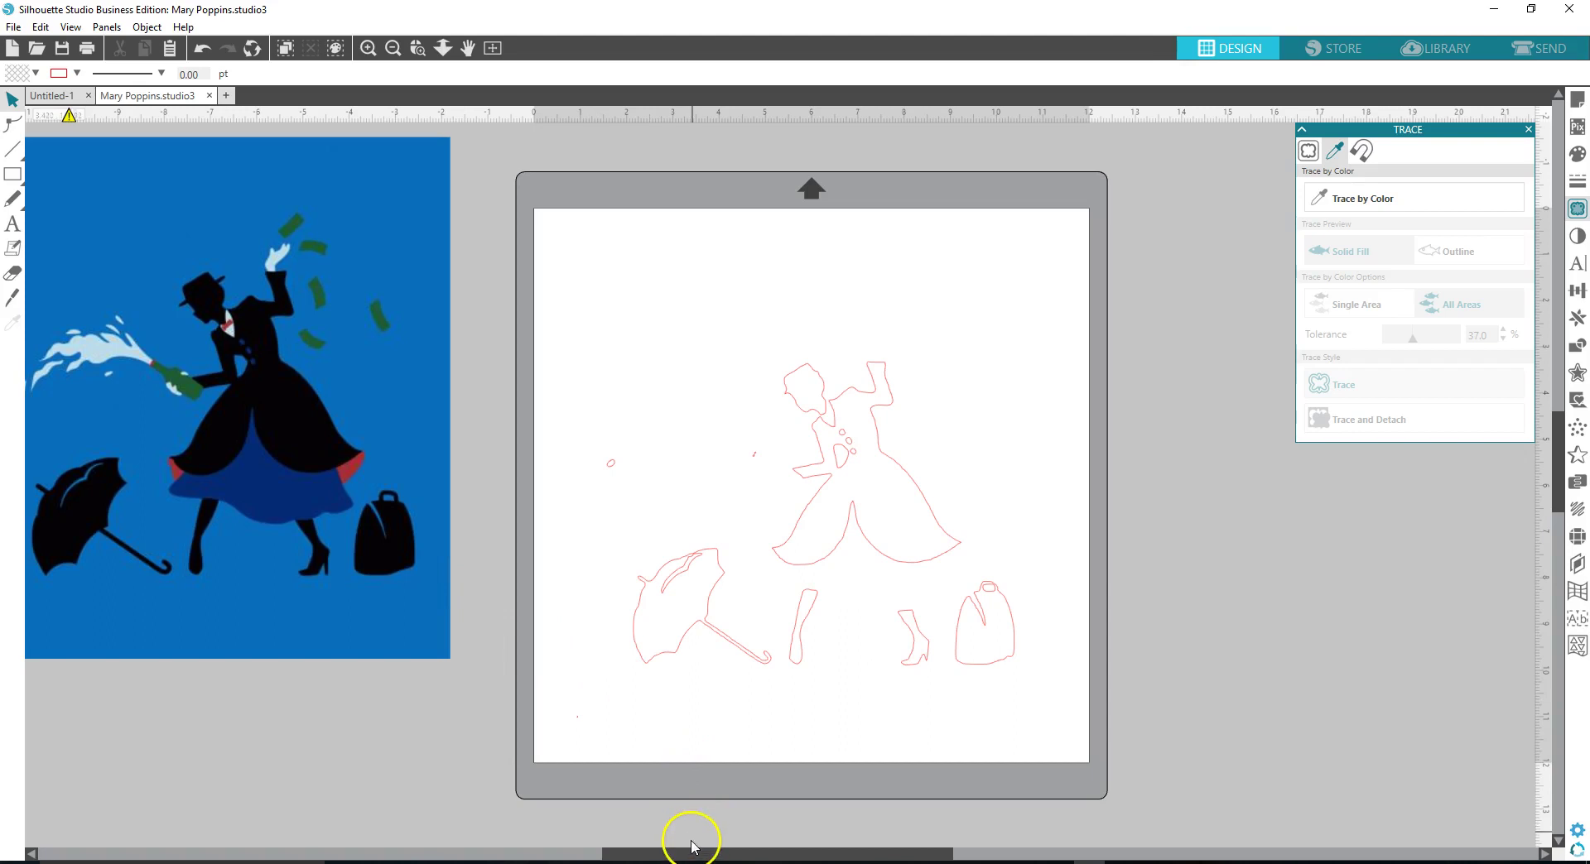
Step: Delete the stray cork outline and the tiny speck beside the figure's hand from the trace
drag(685, 857, 630, 857)
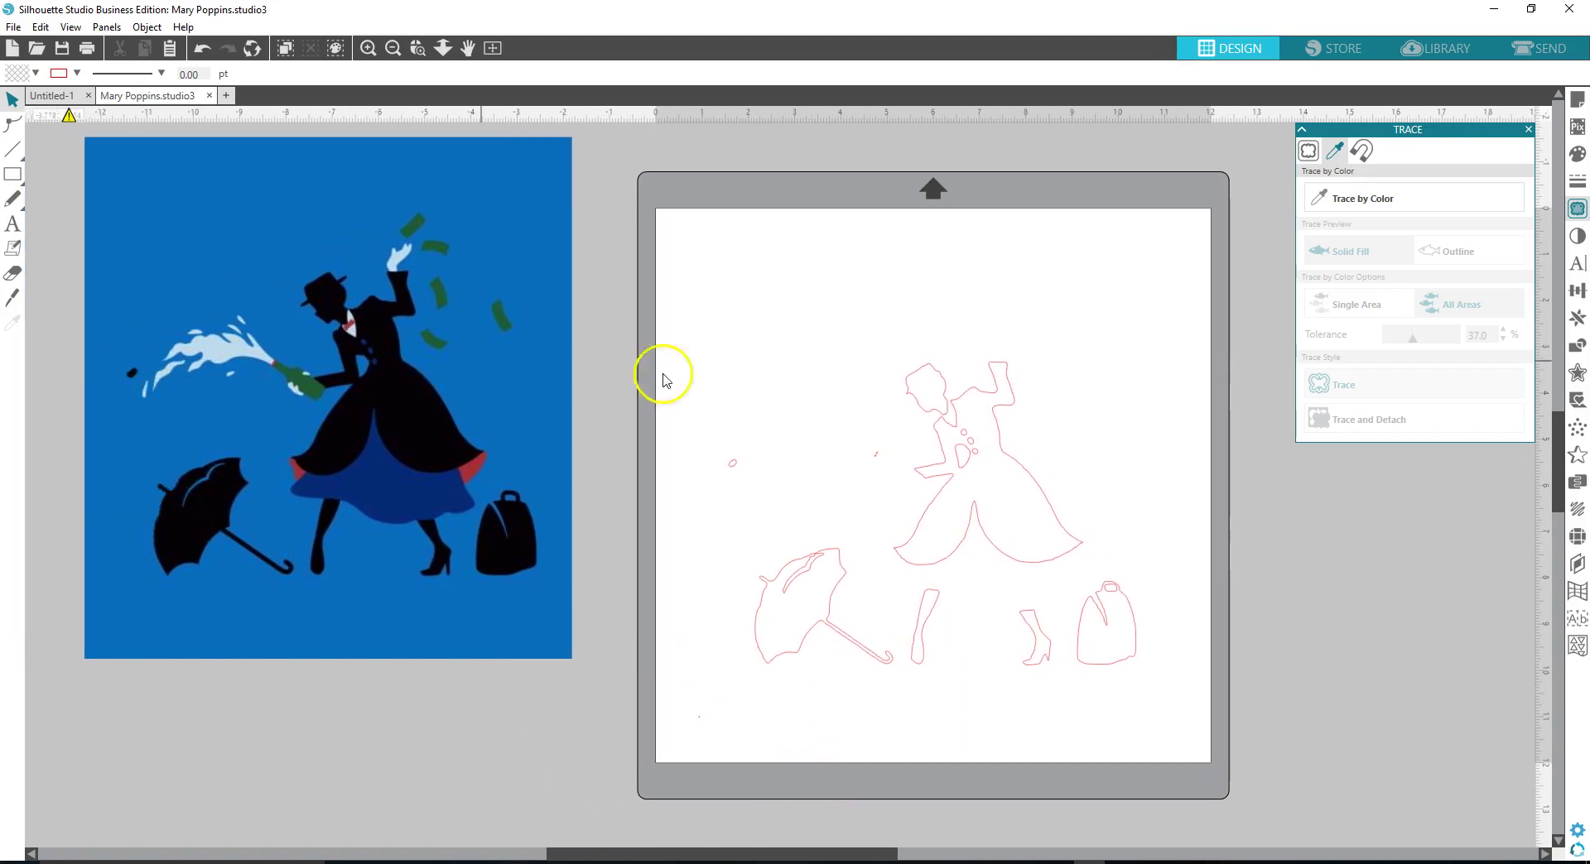
click(732, 464)
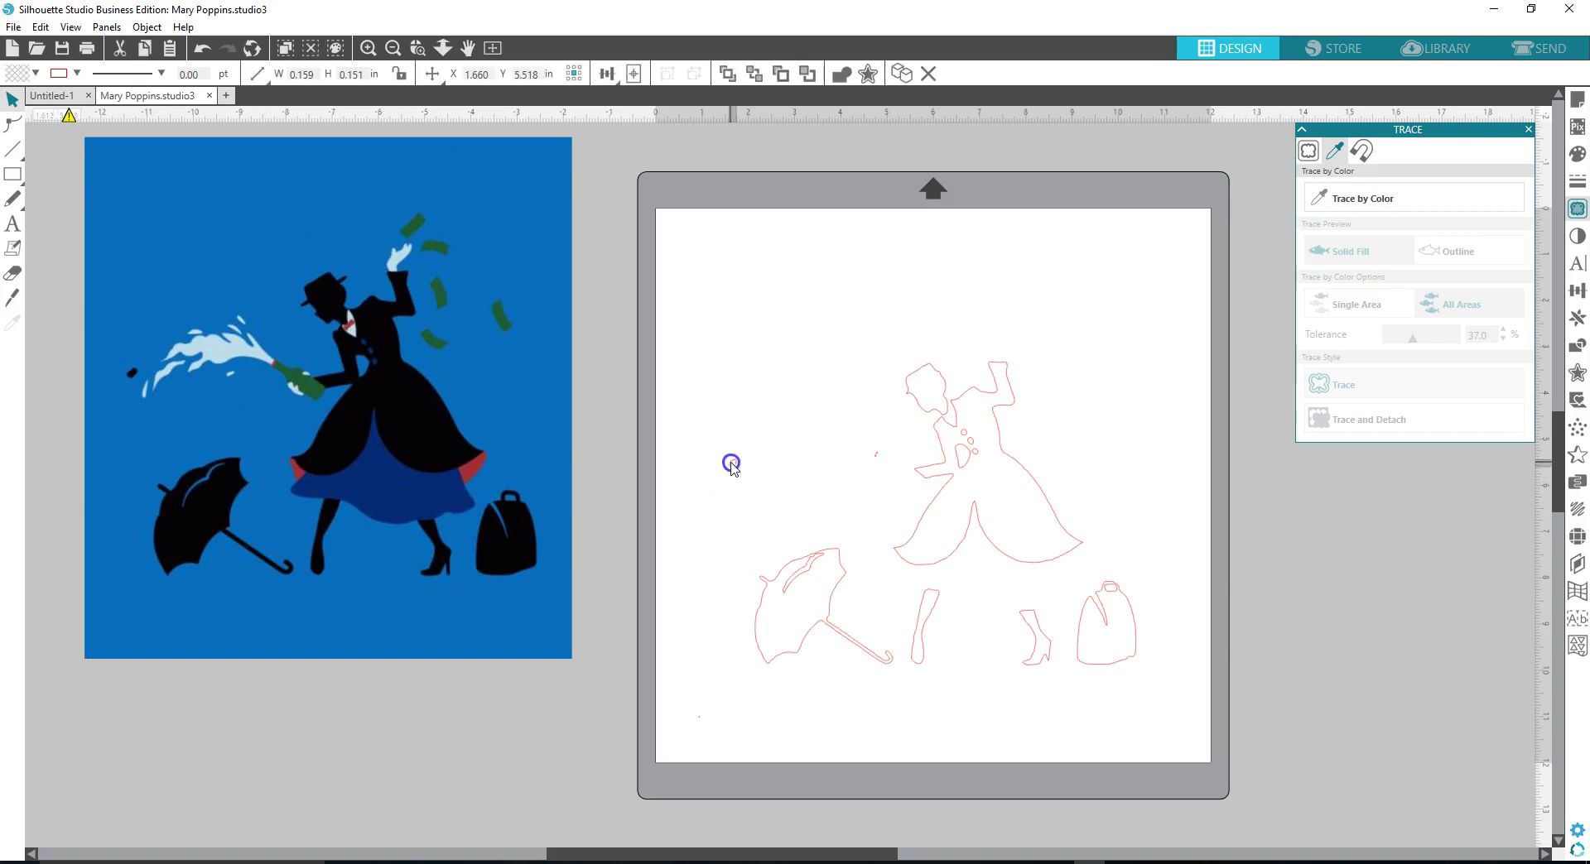
key(Delete)
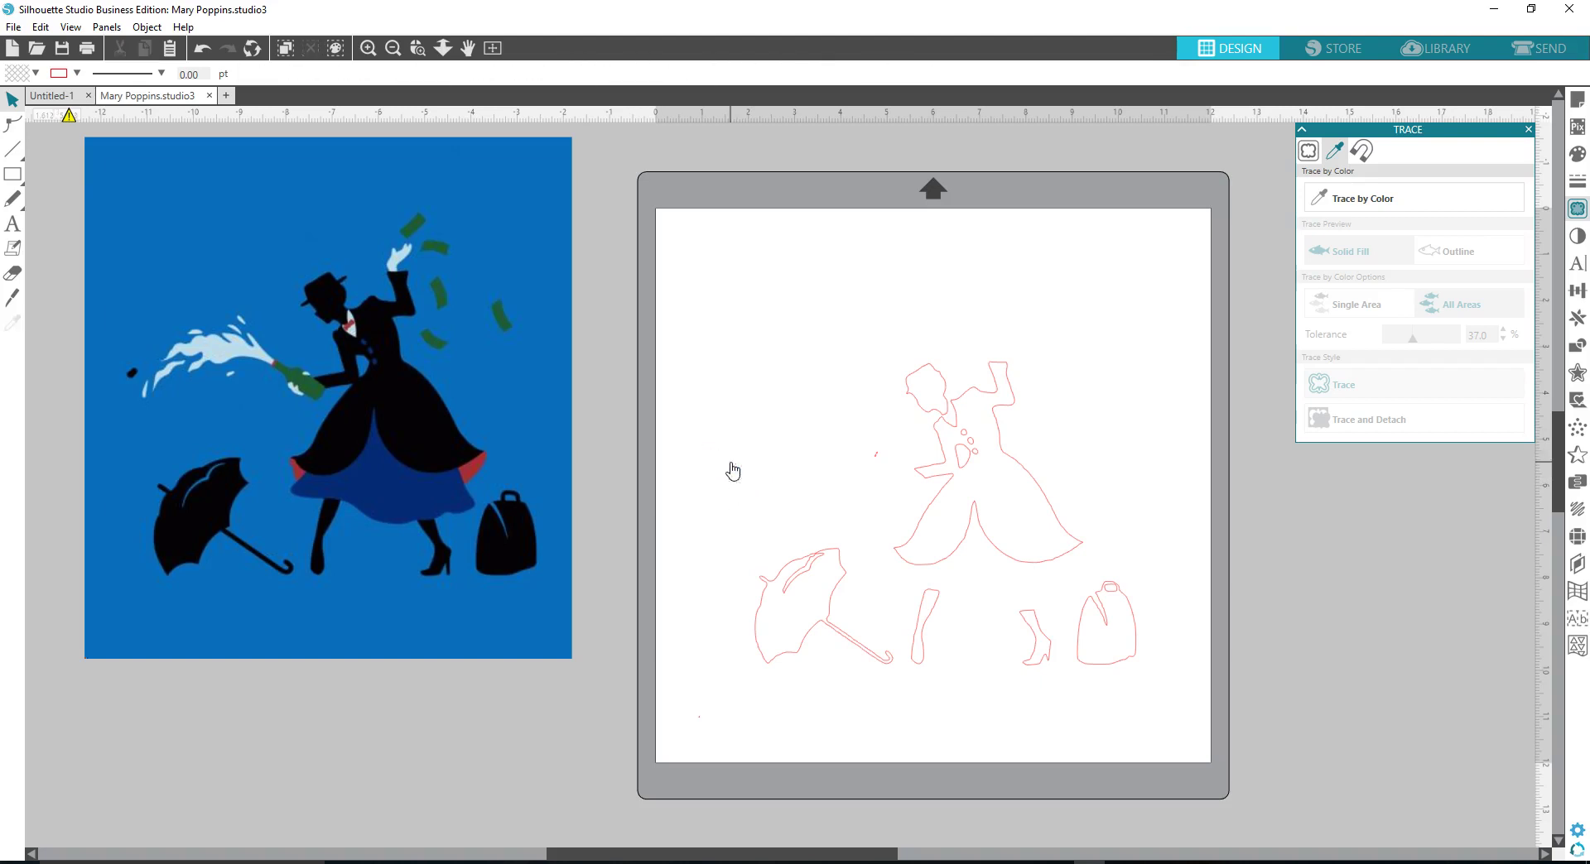
click(874, 456)
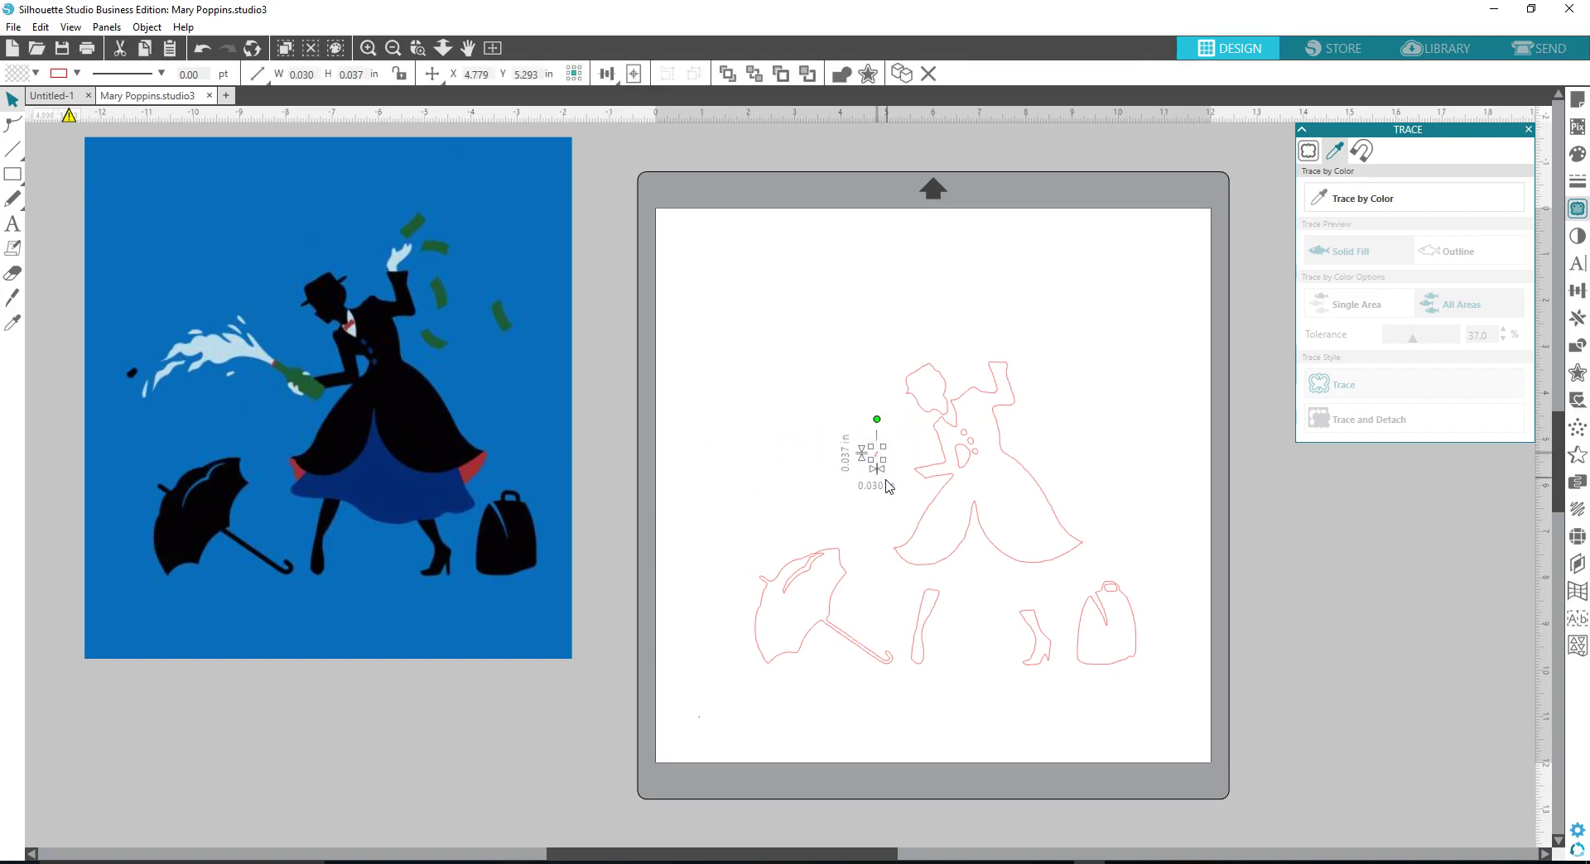
click(884, 489)
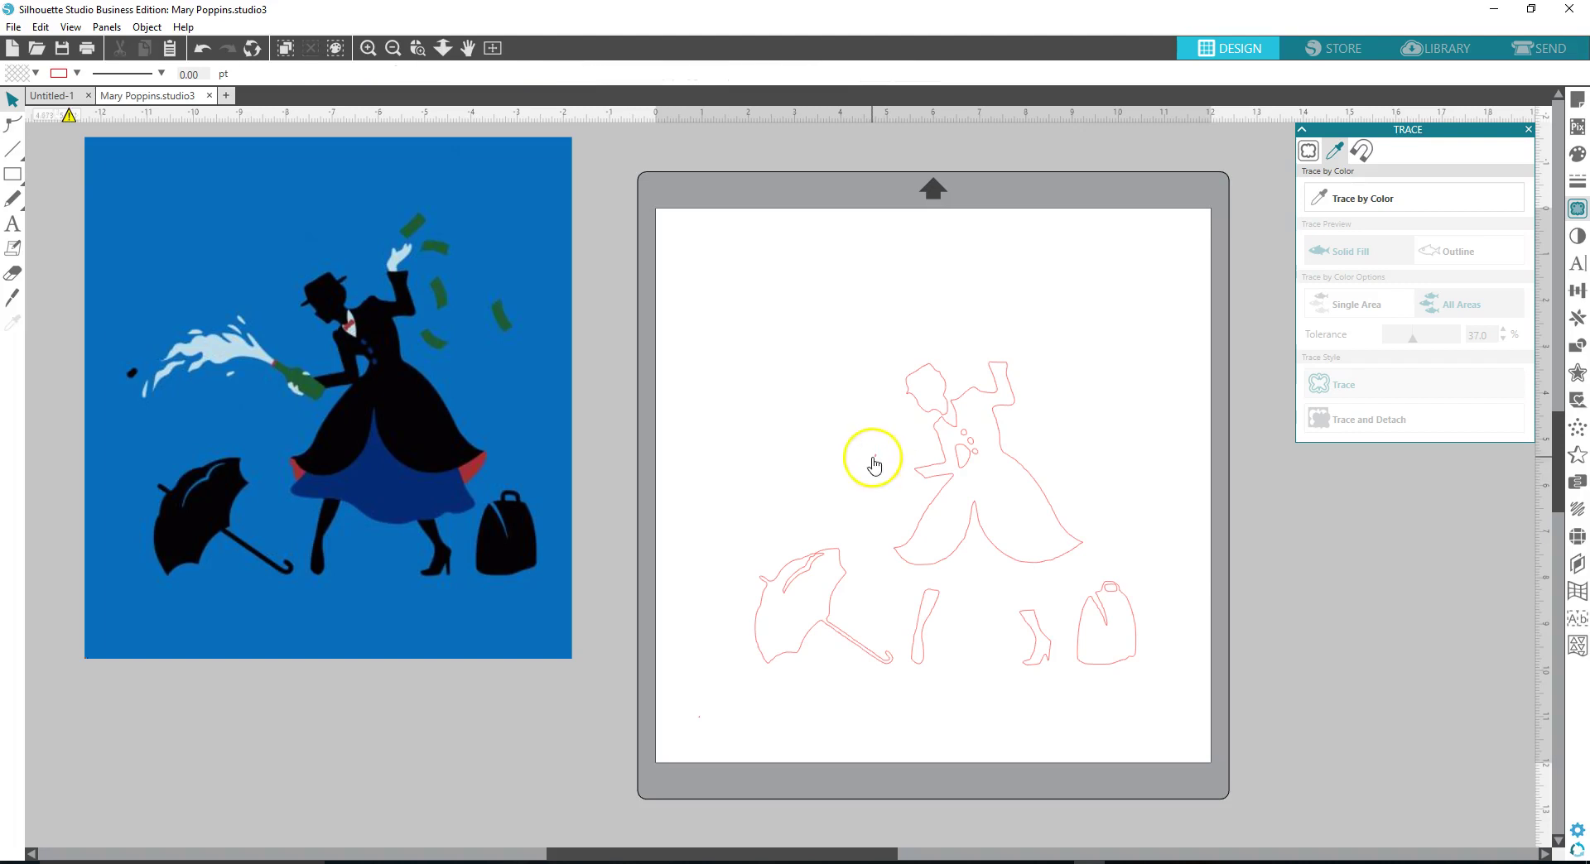
click(873, 458)
key(Delete)
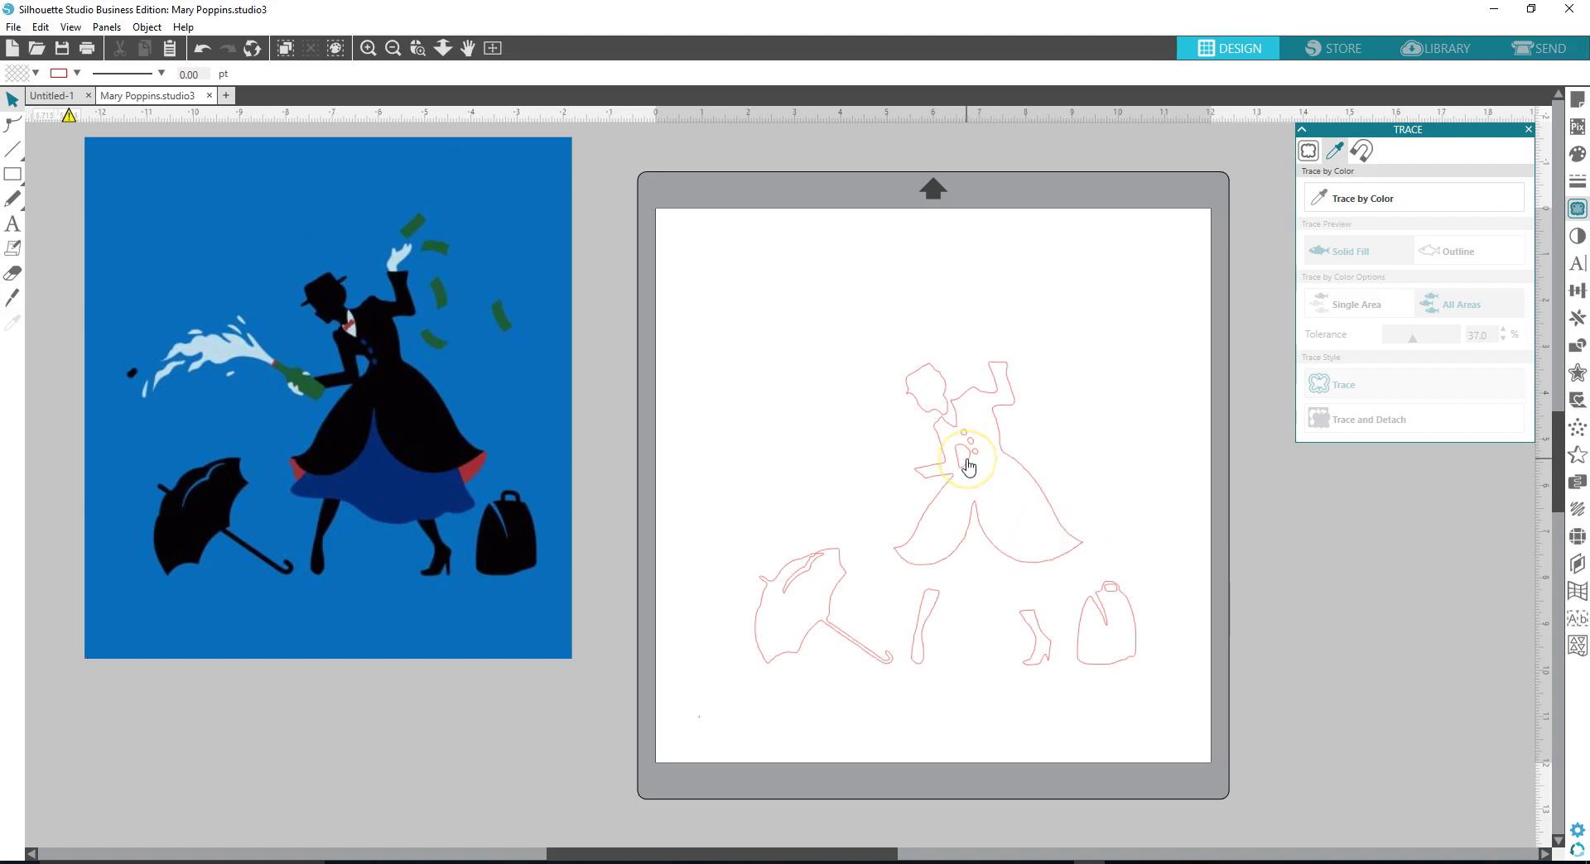
Step: Make a compound path from the coat outline and the gap between the arm and waist
click(968, 466)
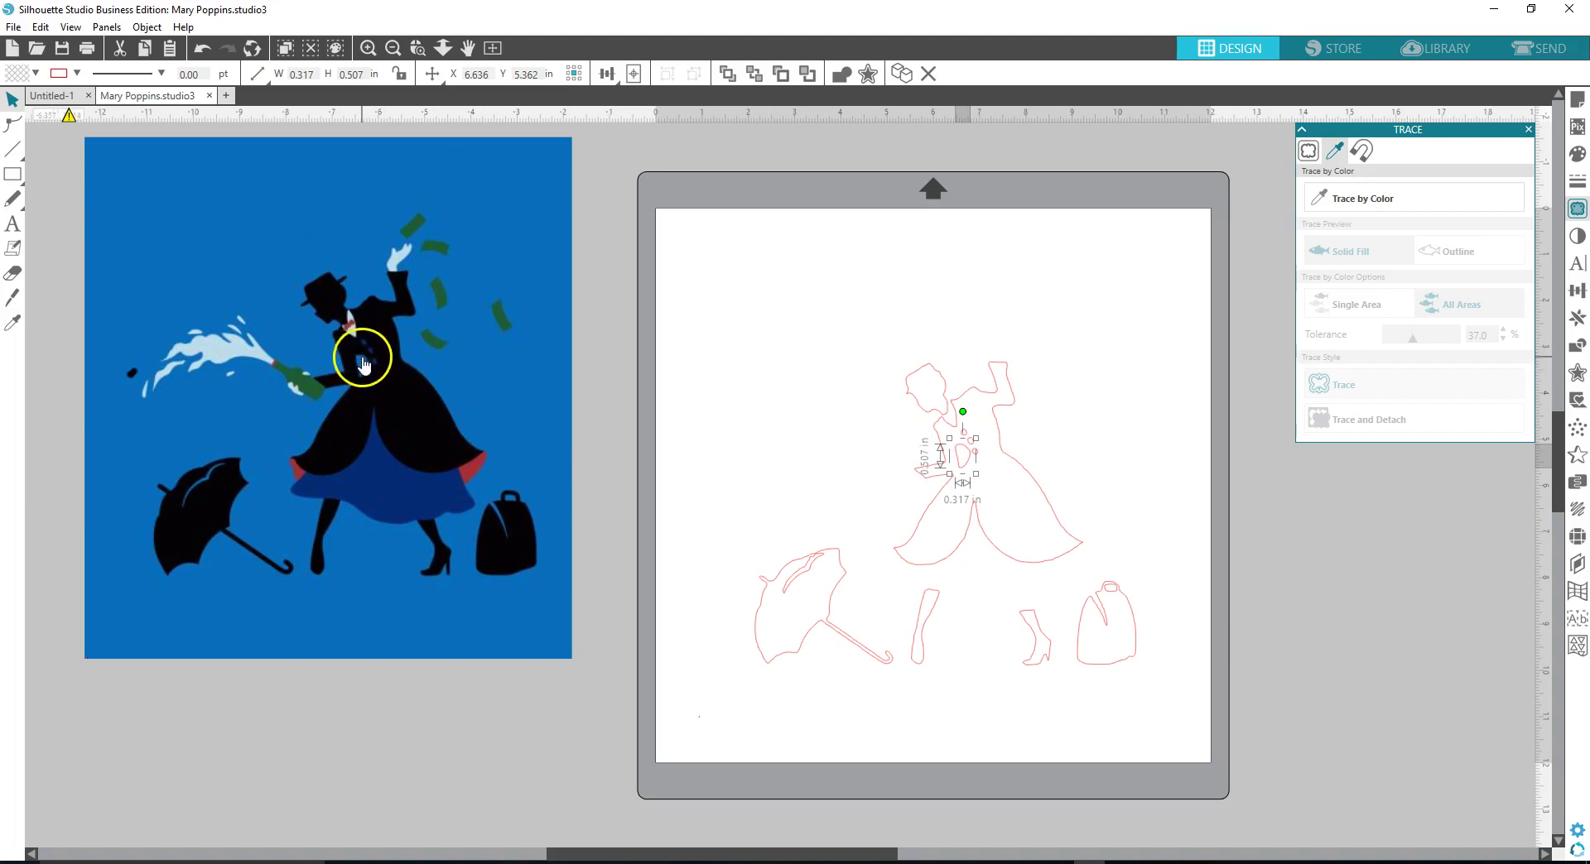
shift+click(956, 560)
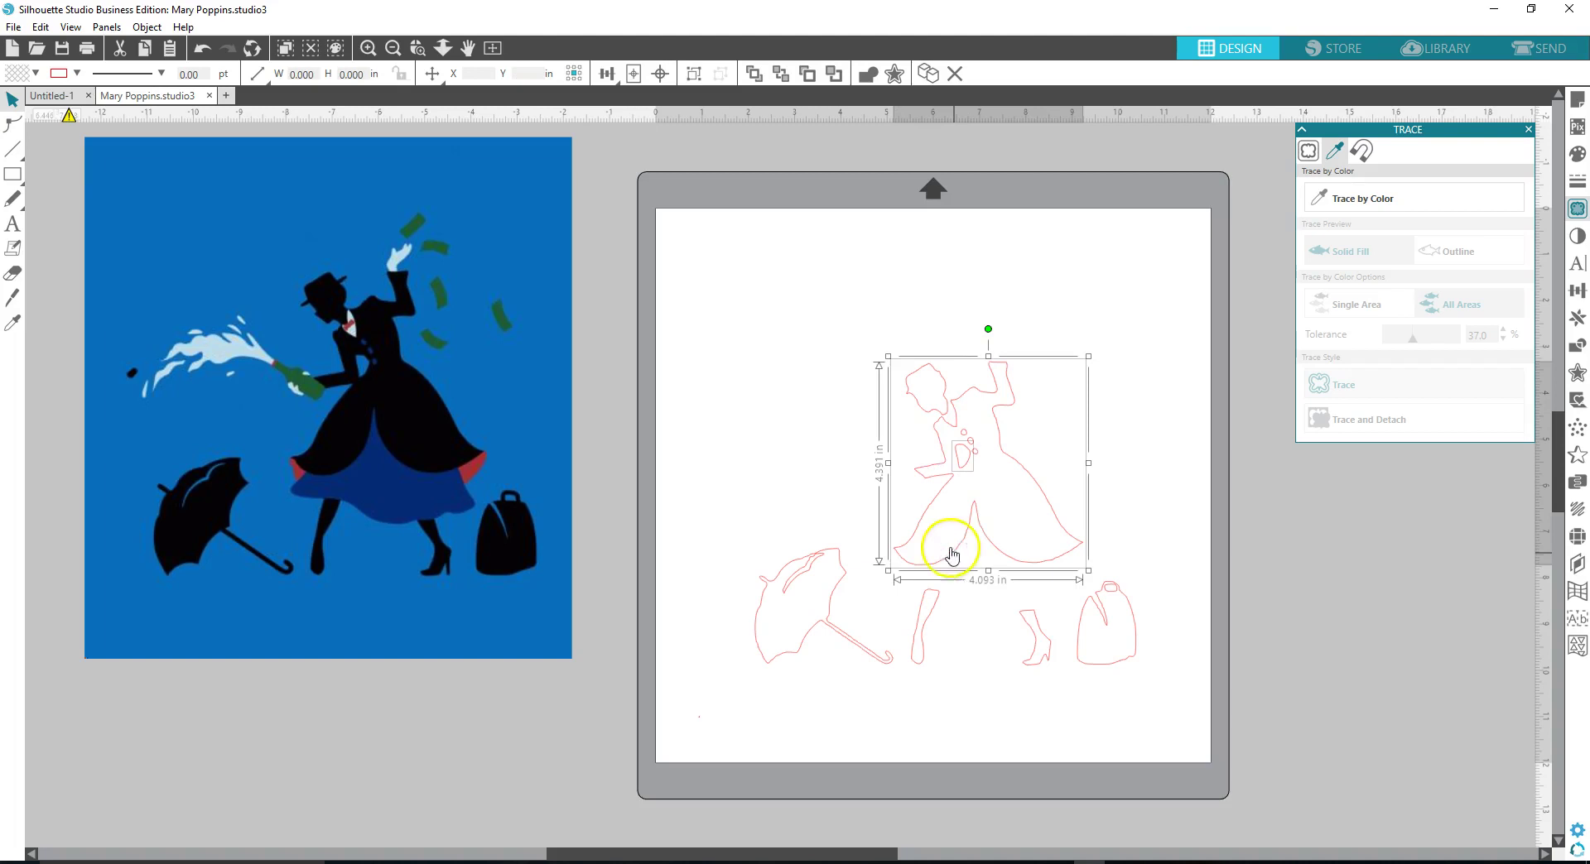
right_click(943, 536)
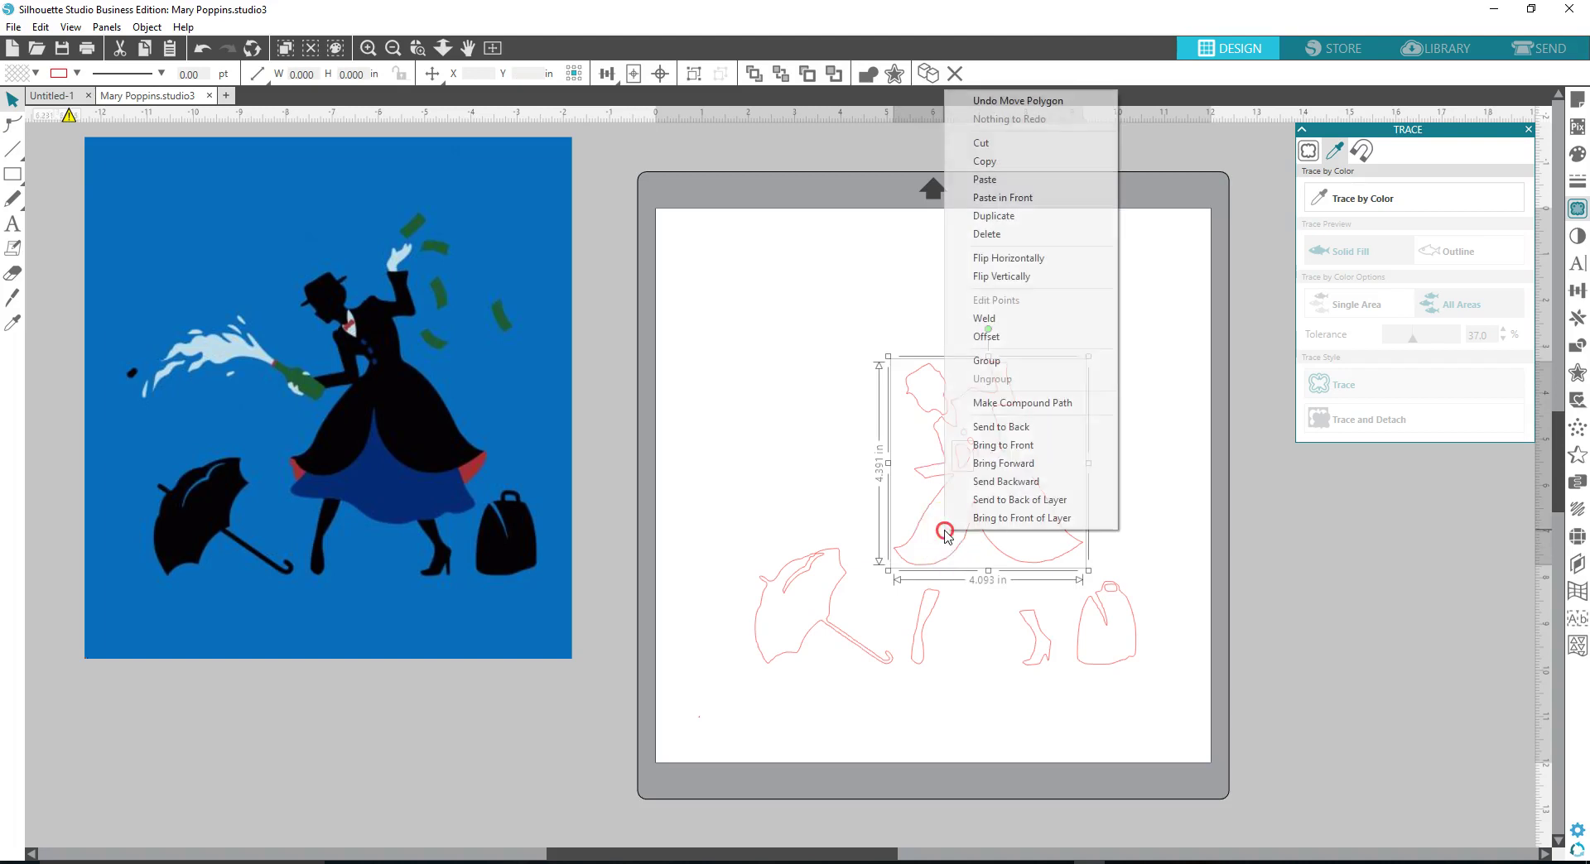
click(1001, 404)
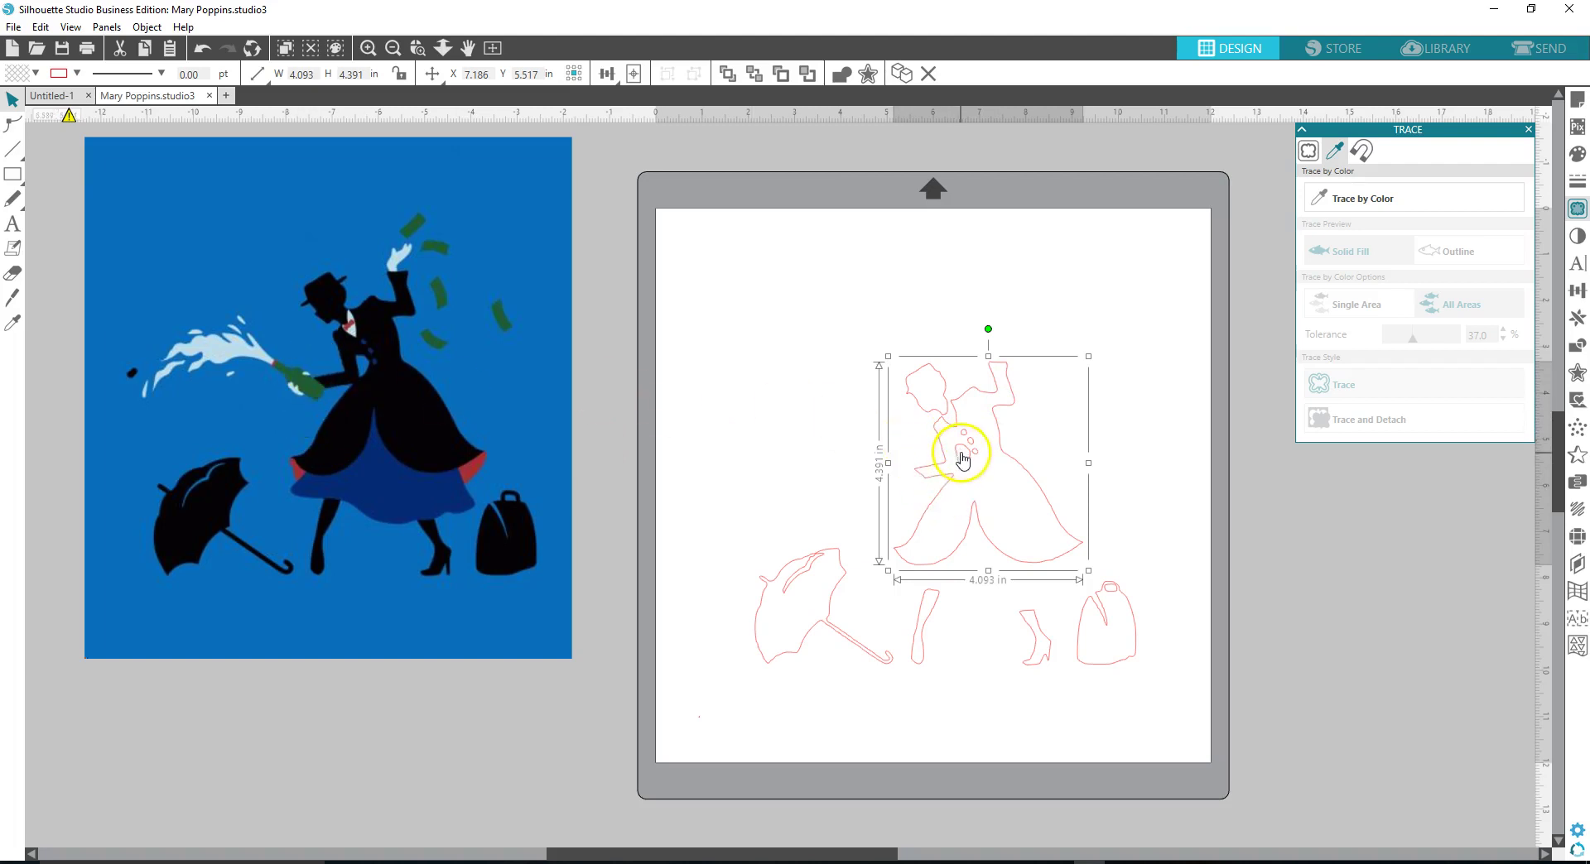
click(816, 466)
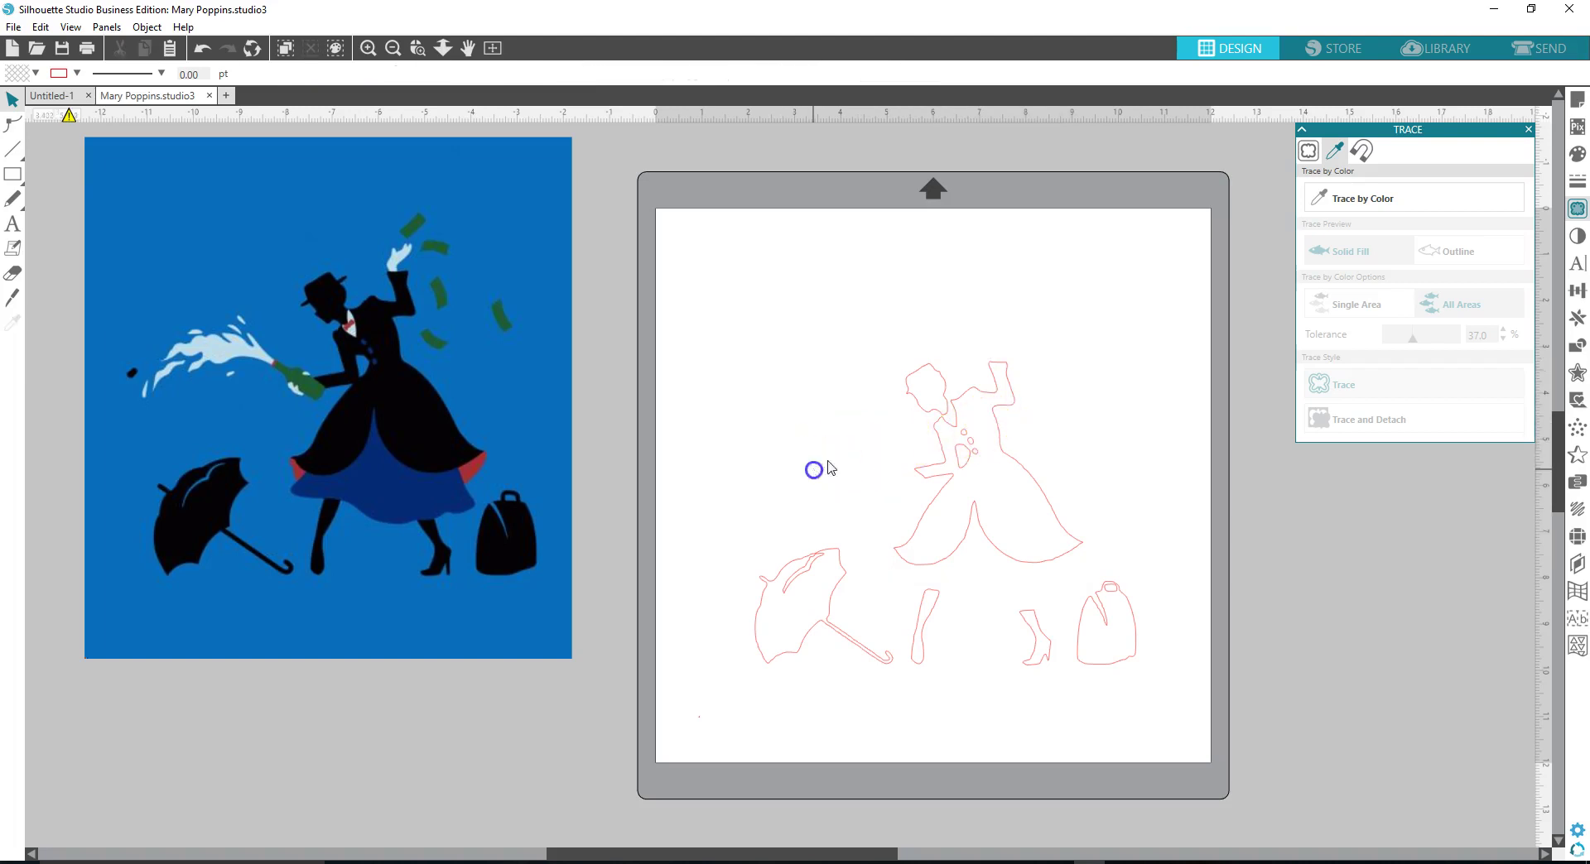
Step: Select the three coat buttons and fill them with blue
click(965, 434)
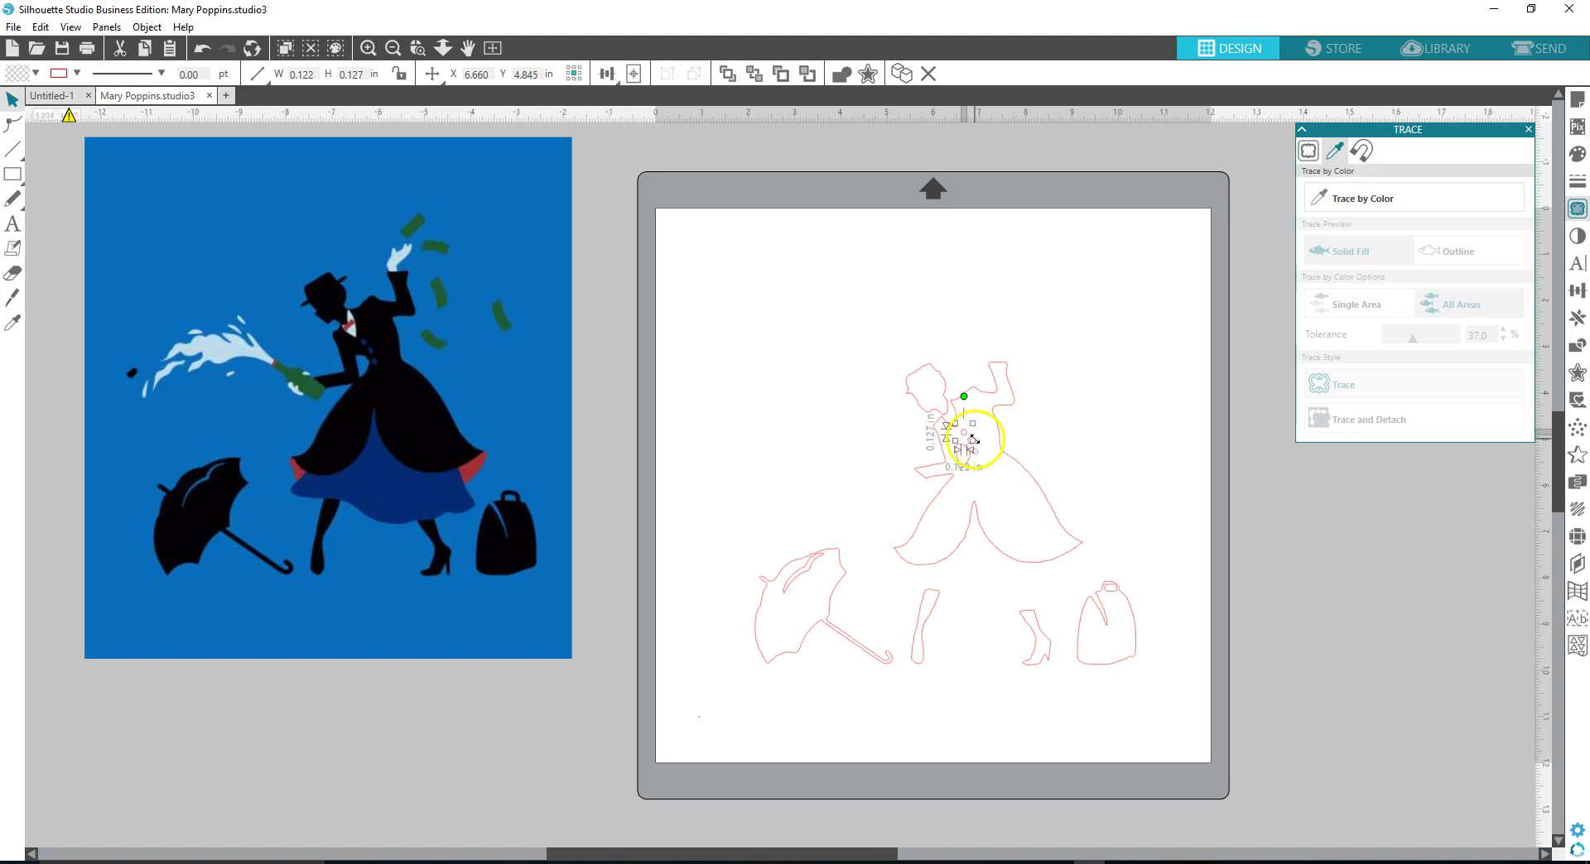
drag(970, 443, 975, 458)
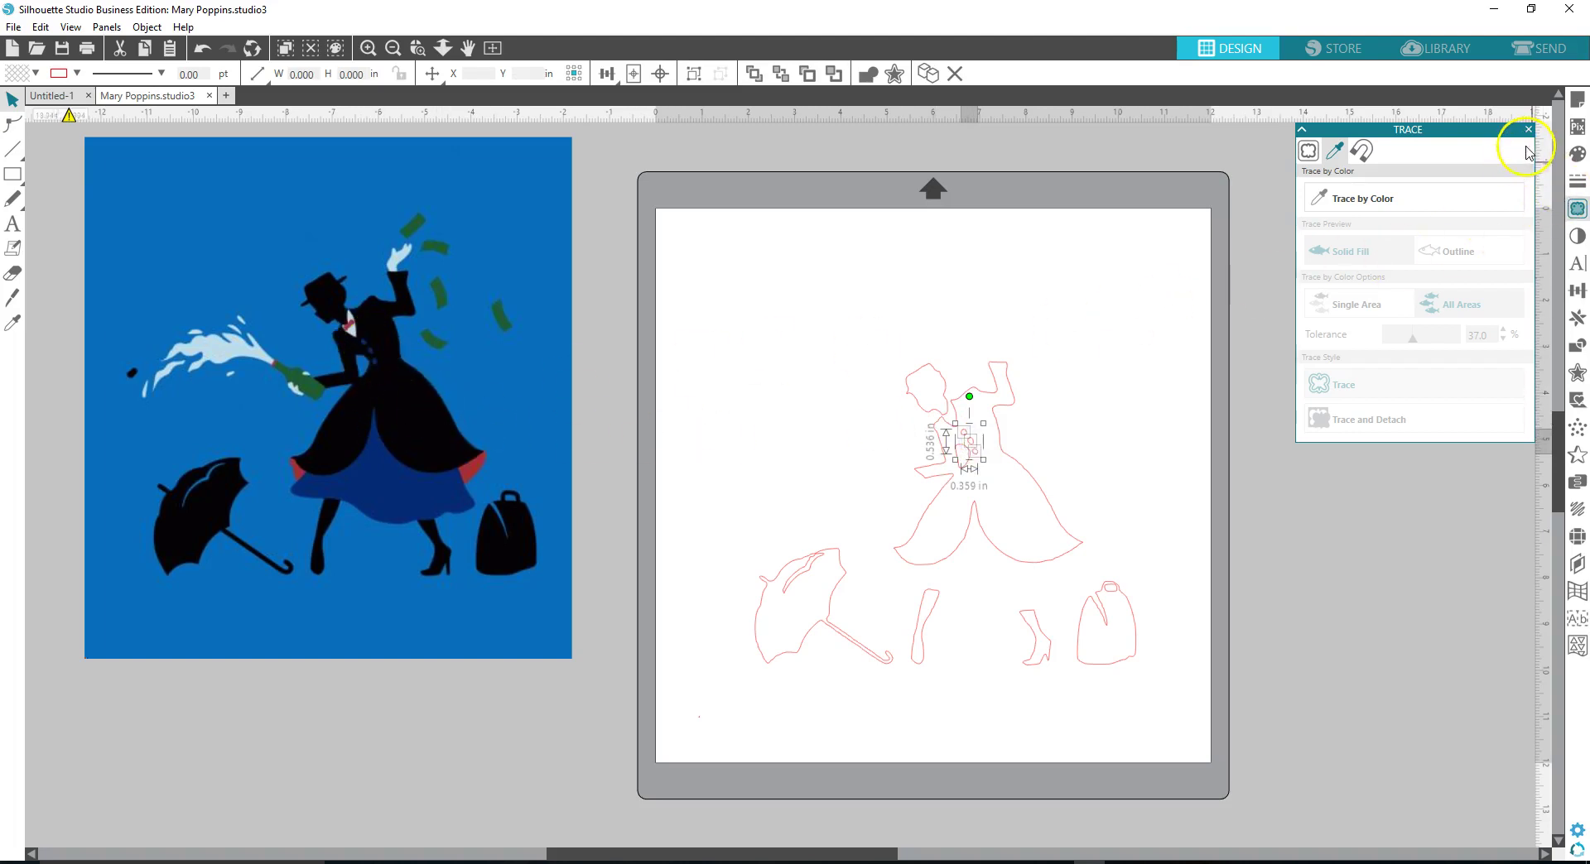
mouse_move(1456, 134)
mouse_down()
mouse_move(808, 164)
mouse_move(754, 127)
mouse_move(781, 129)
mouse_up()
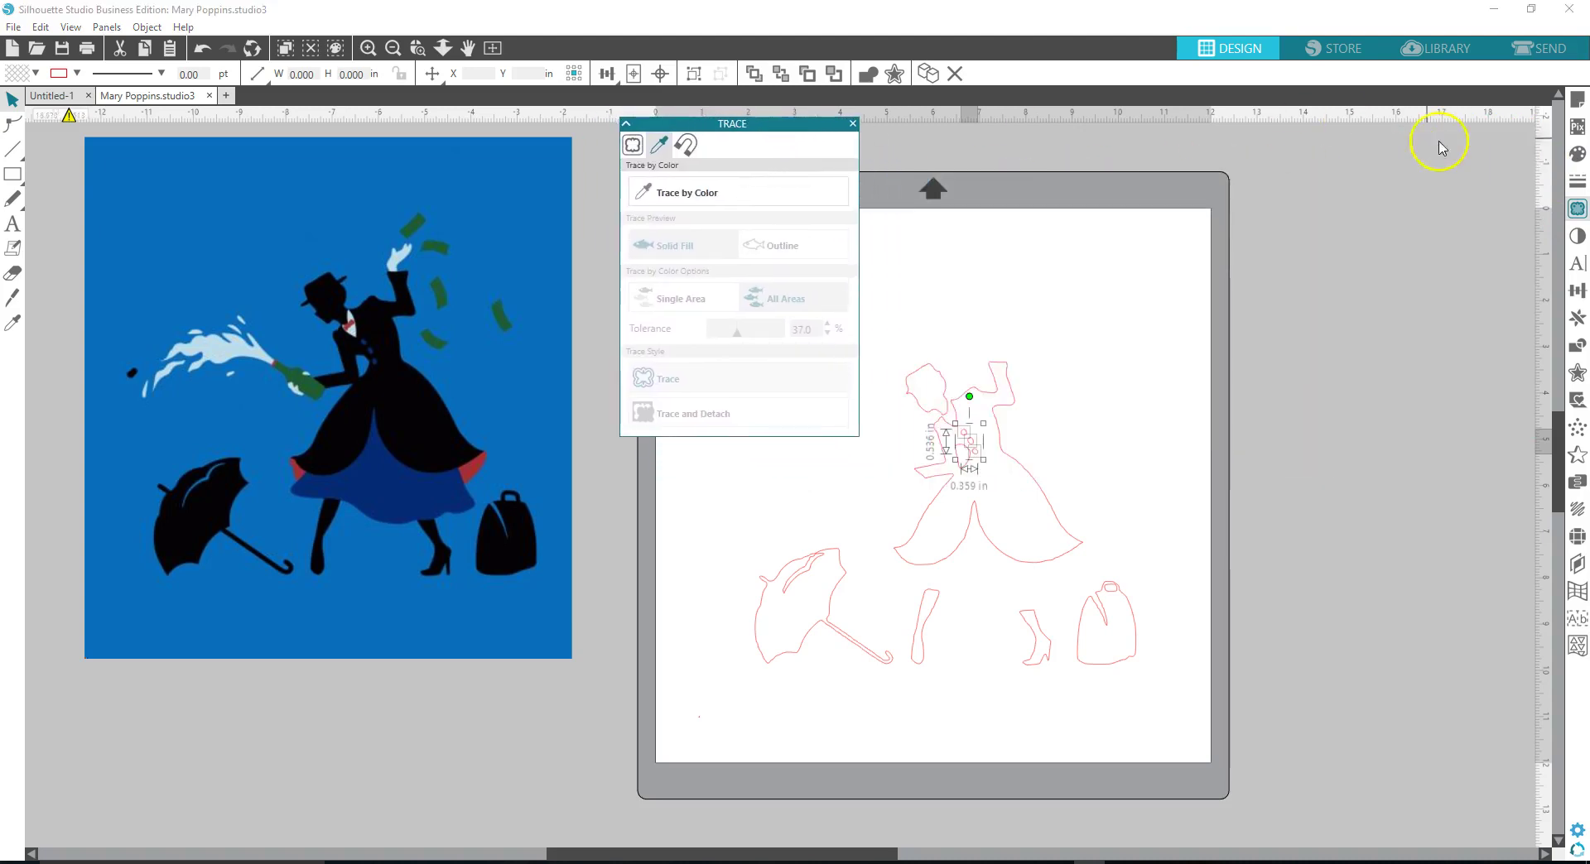
click(1578, 153)
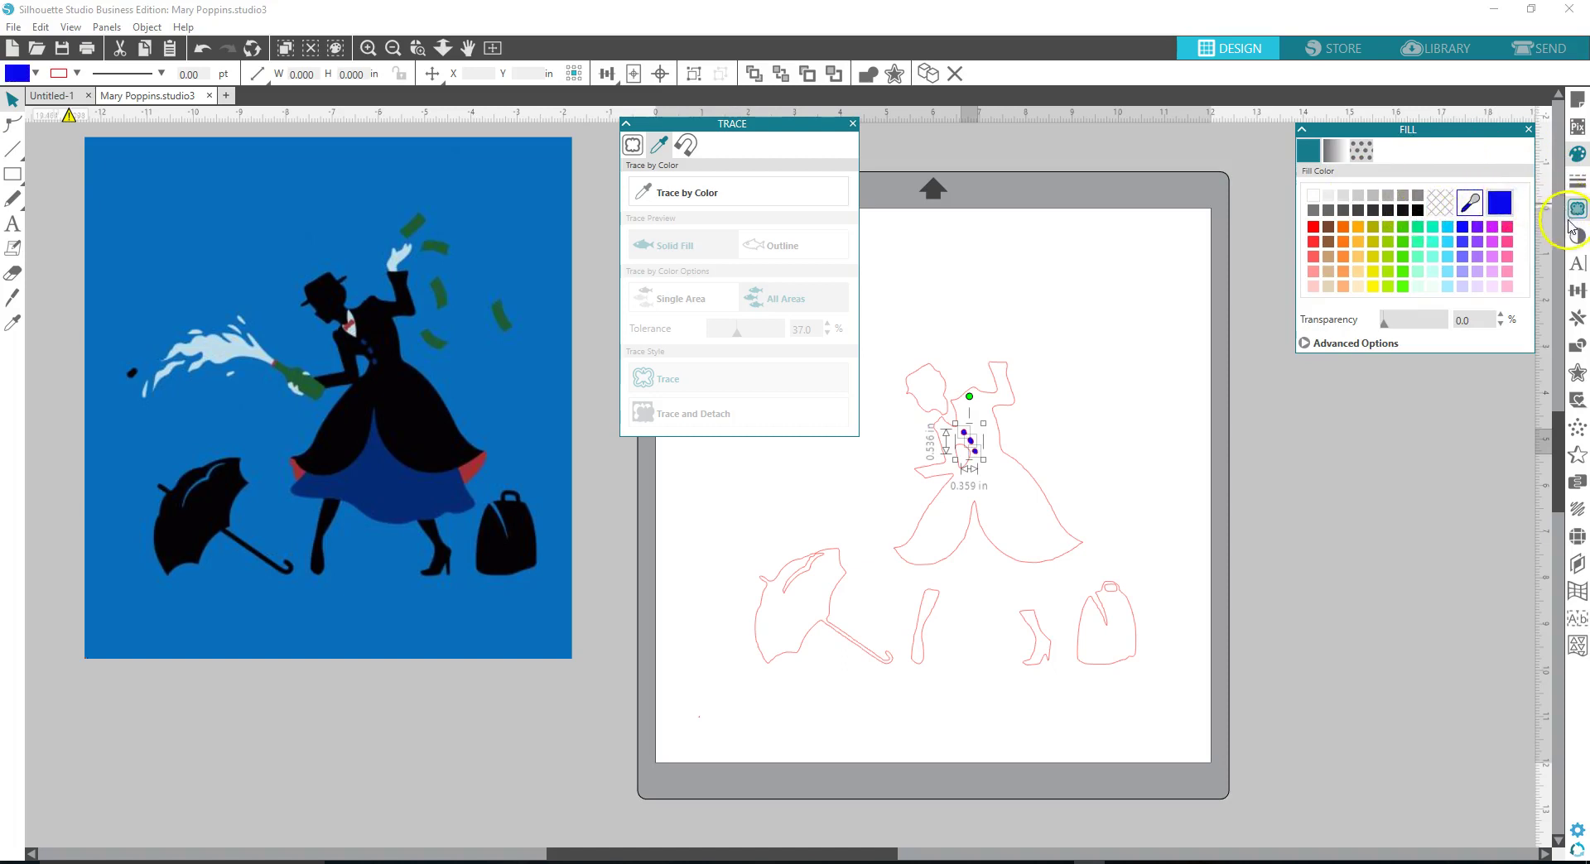
Step: Set the line color of the three coat buttons to blue and group the buttons
drag(1428, 133, 1317, 99)
click(1572, 187)
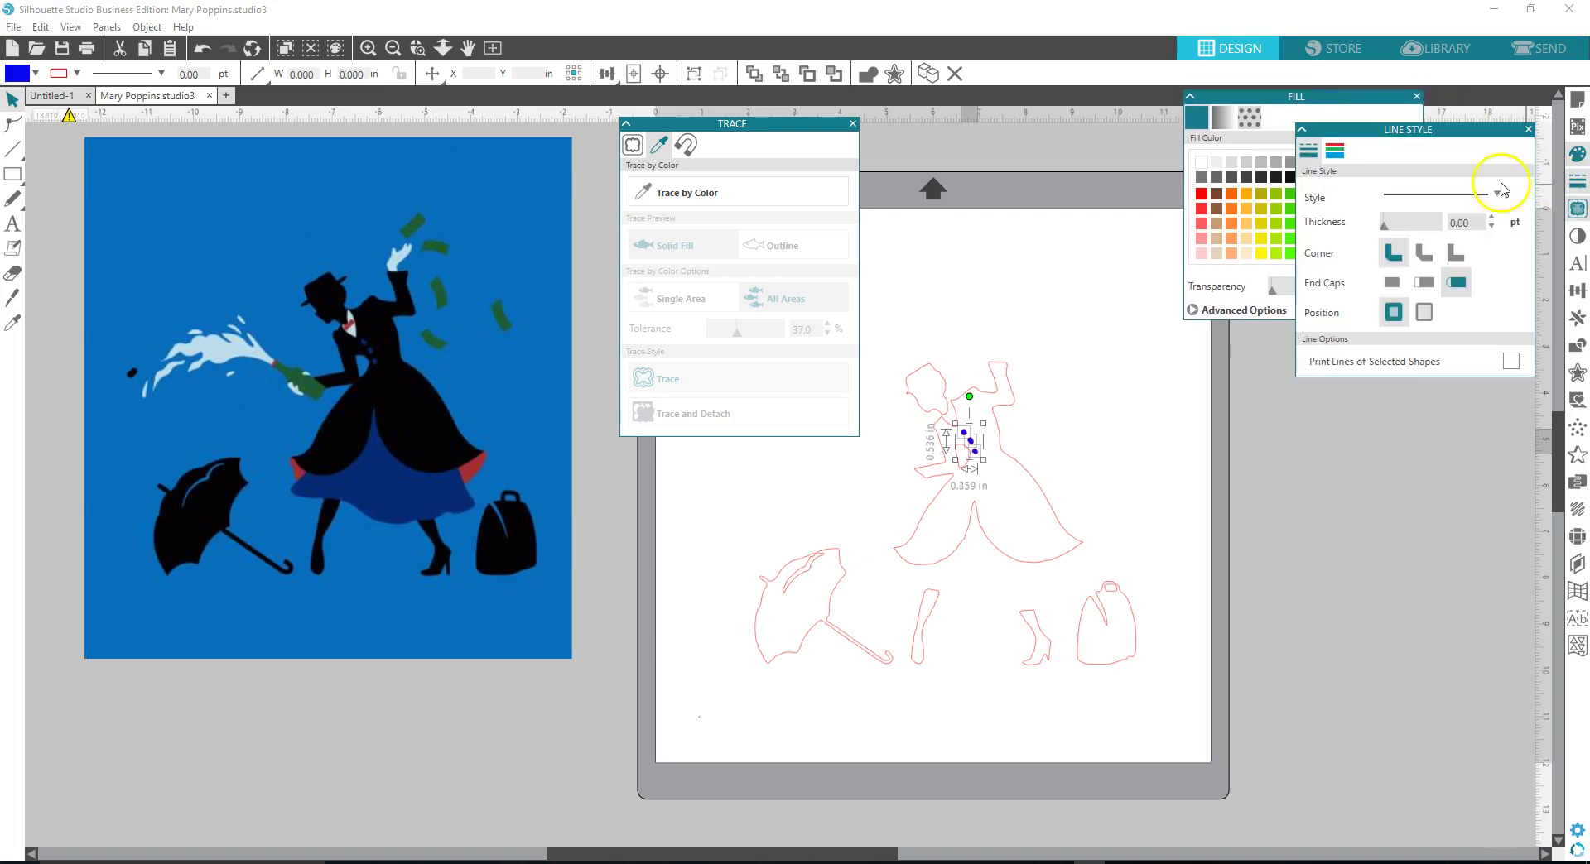
drag(1435, 167, 1340, 318)
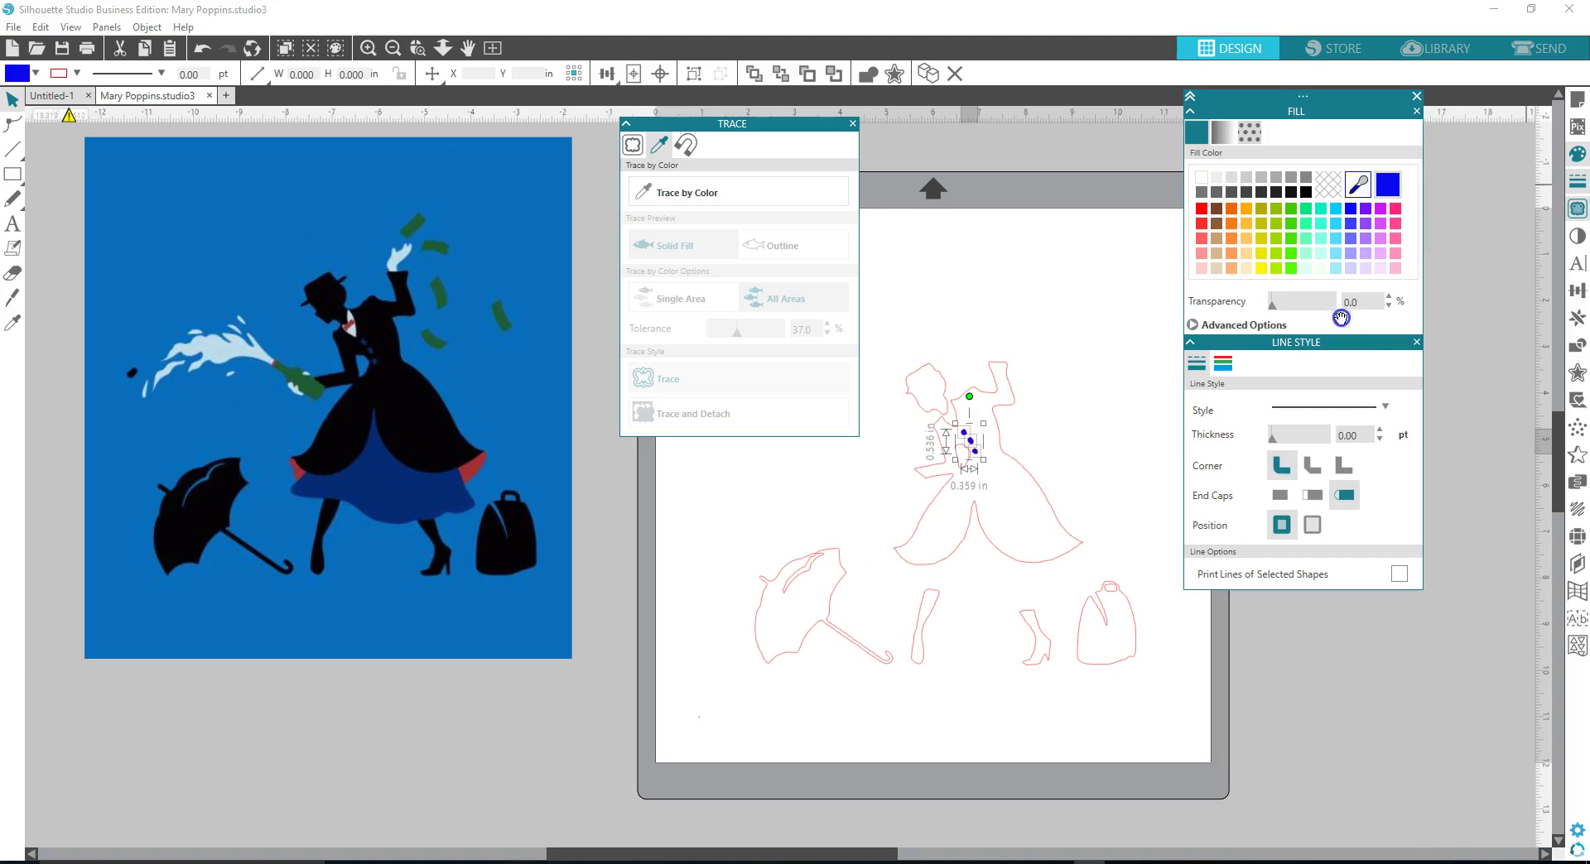
click(1223, 366)
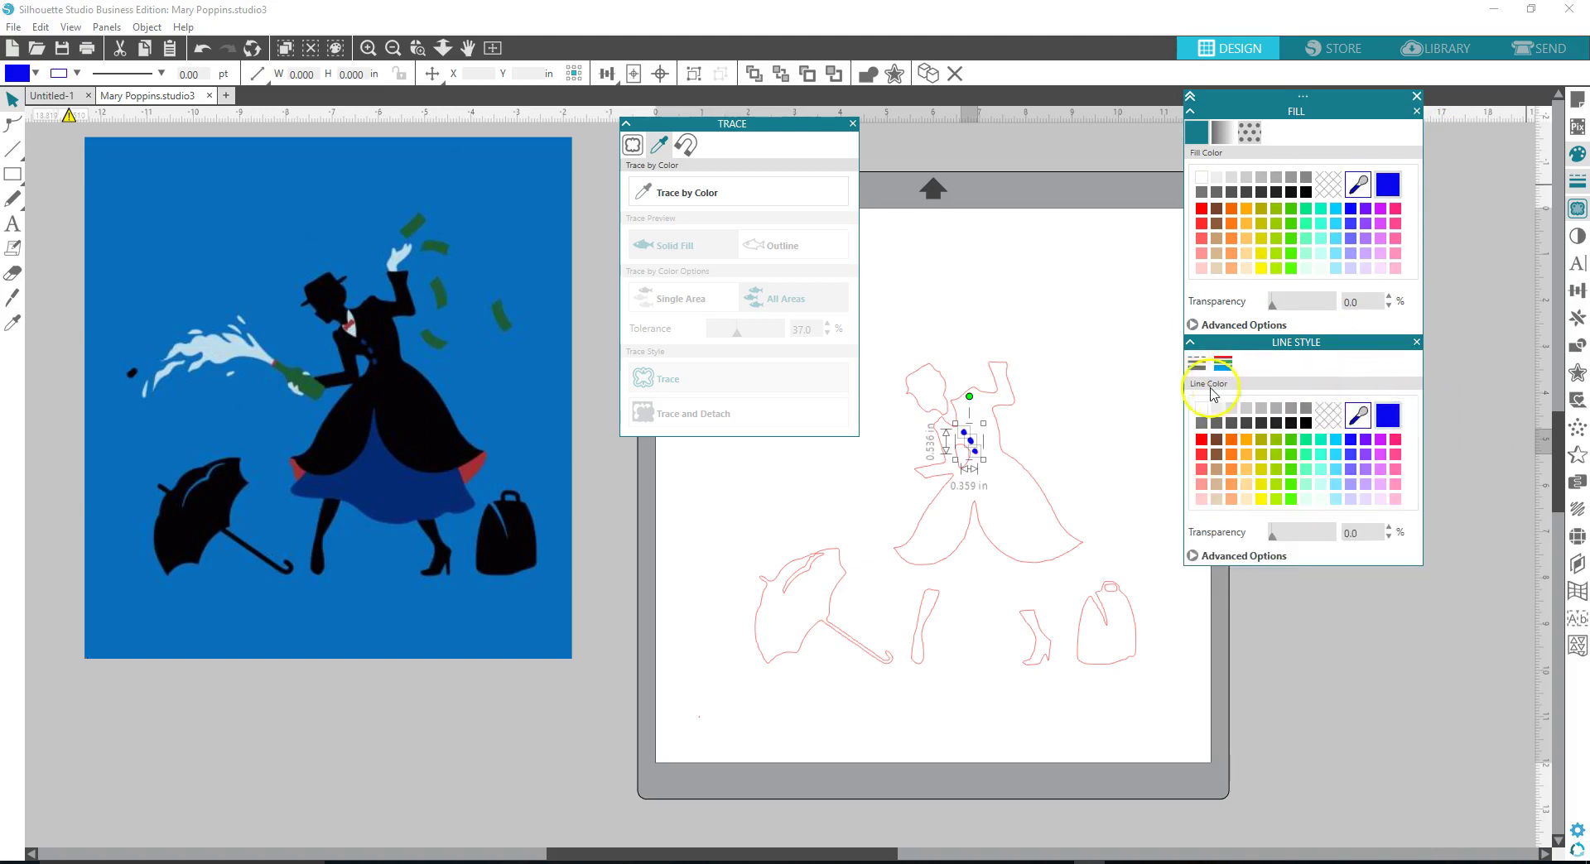
click(967, 442)
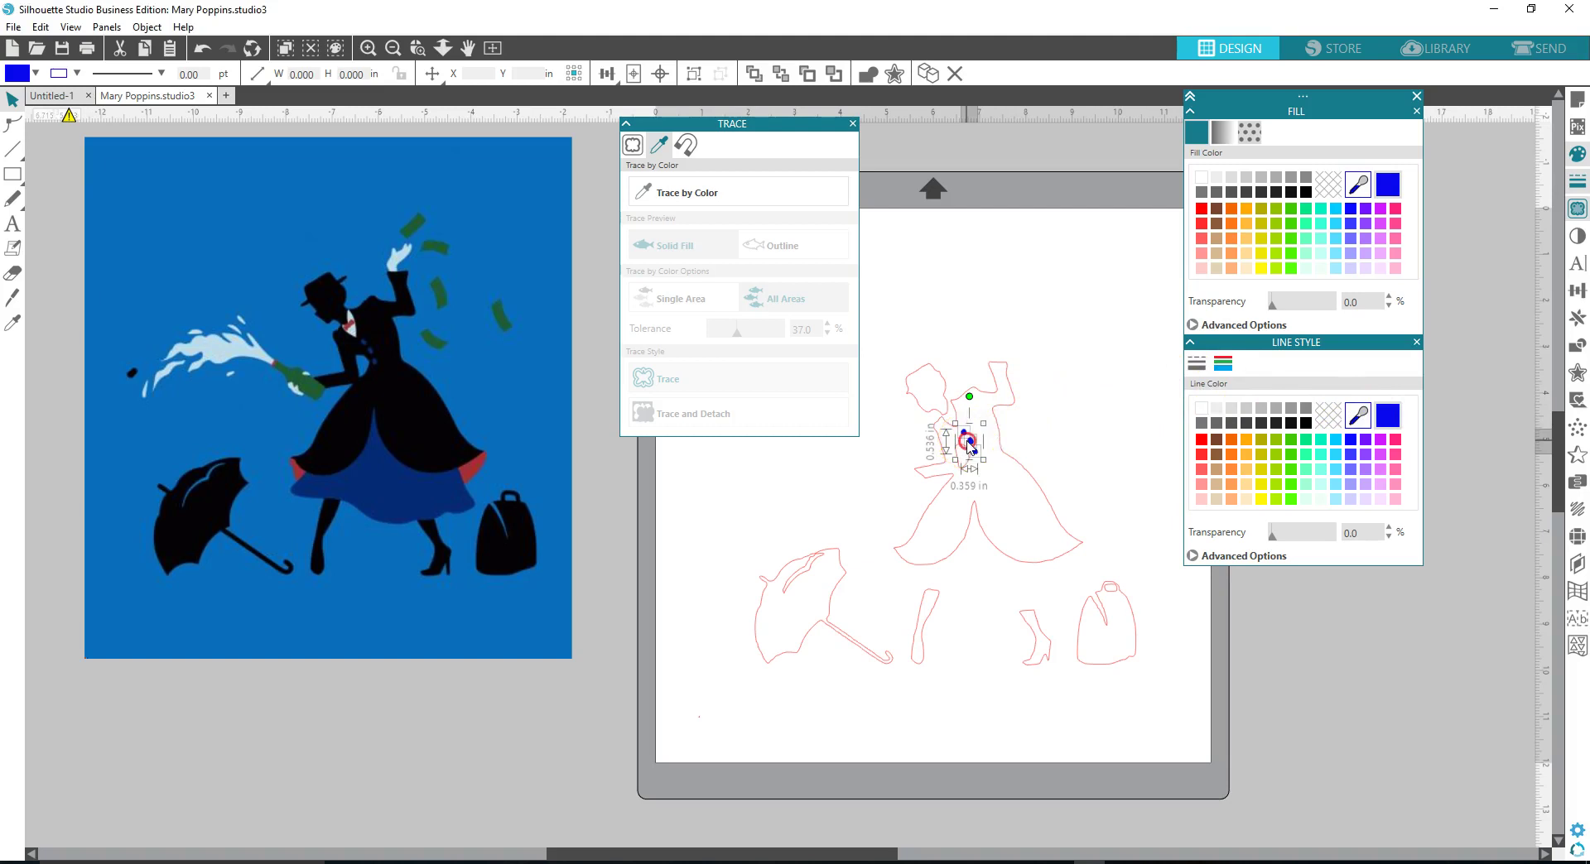
right_click(967, 442)
click(1004, 276)
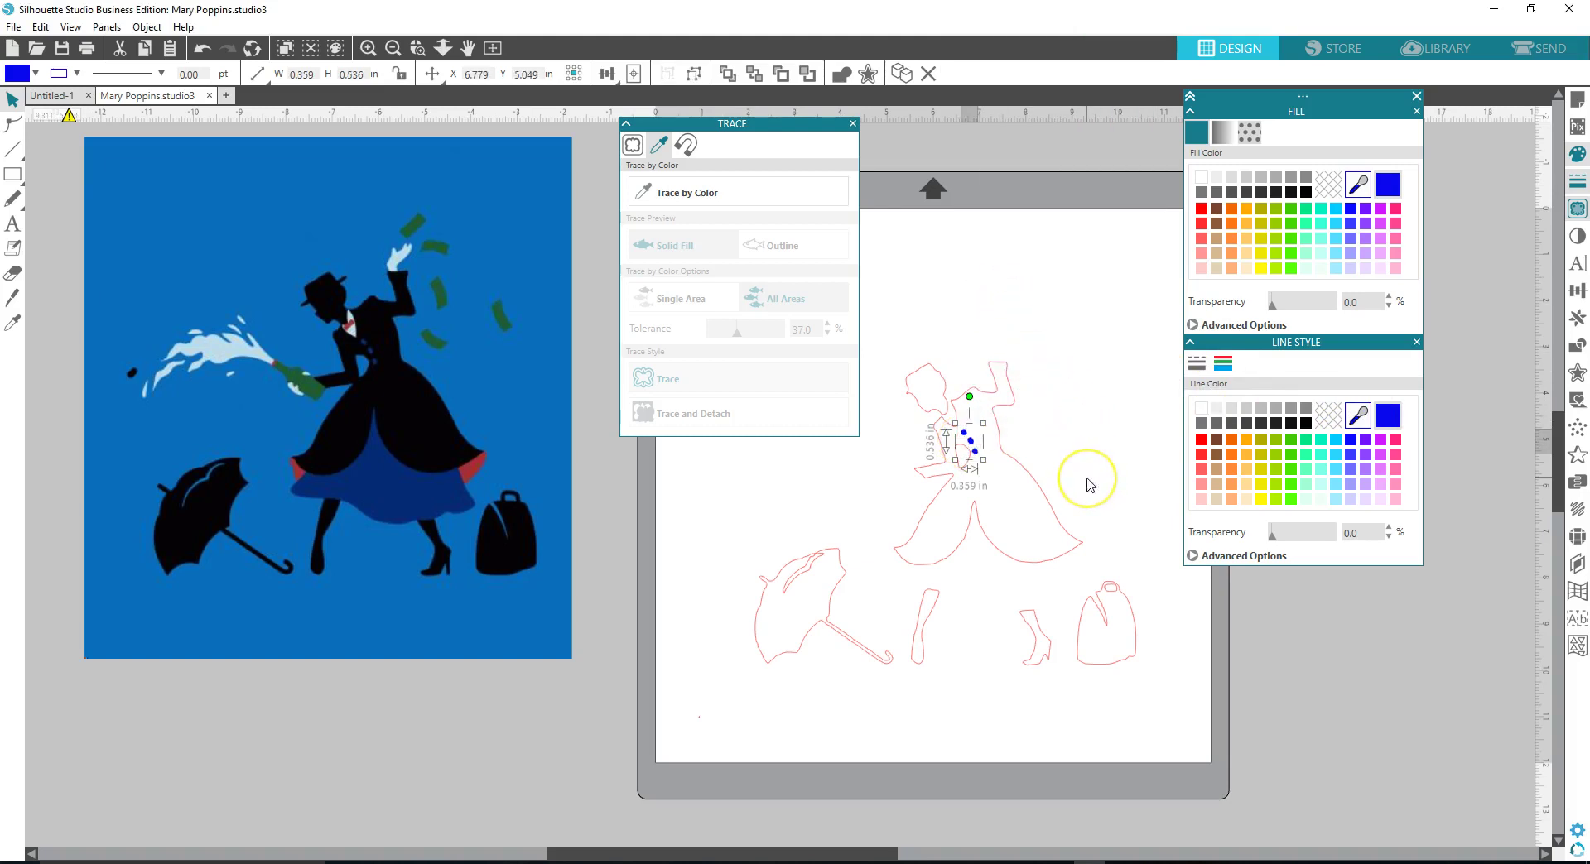
Step: Give the coat, umbrella and both legs a black fill and black line color, and group them
click(1059, 555)
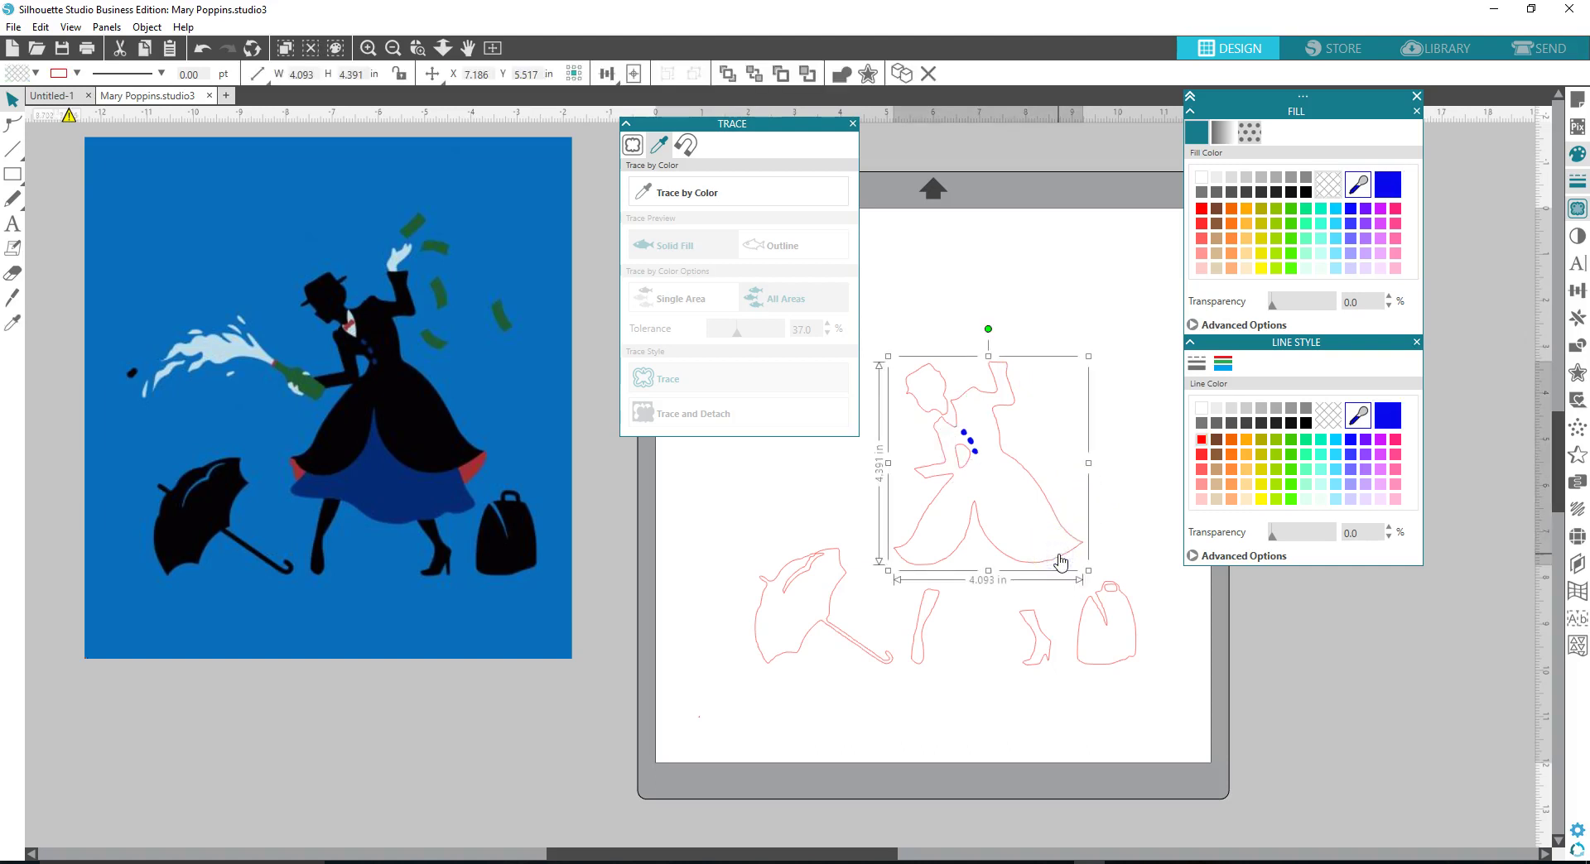
shift+click(857, 642)
shift+click(927, 632)
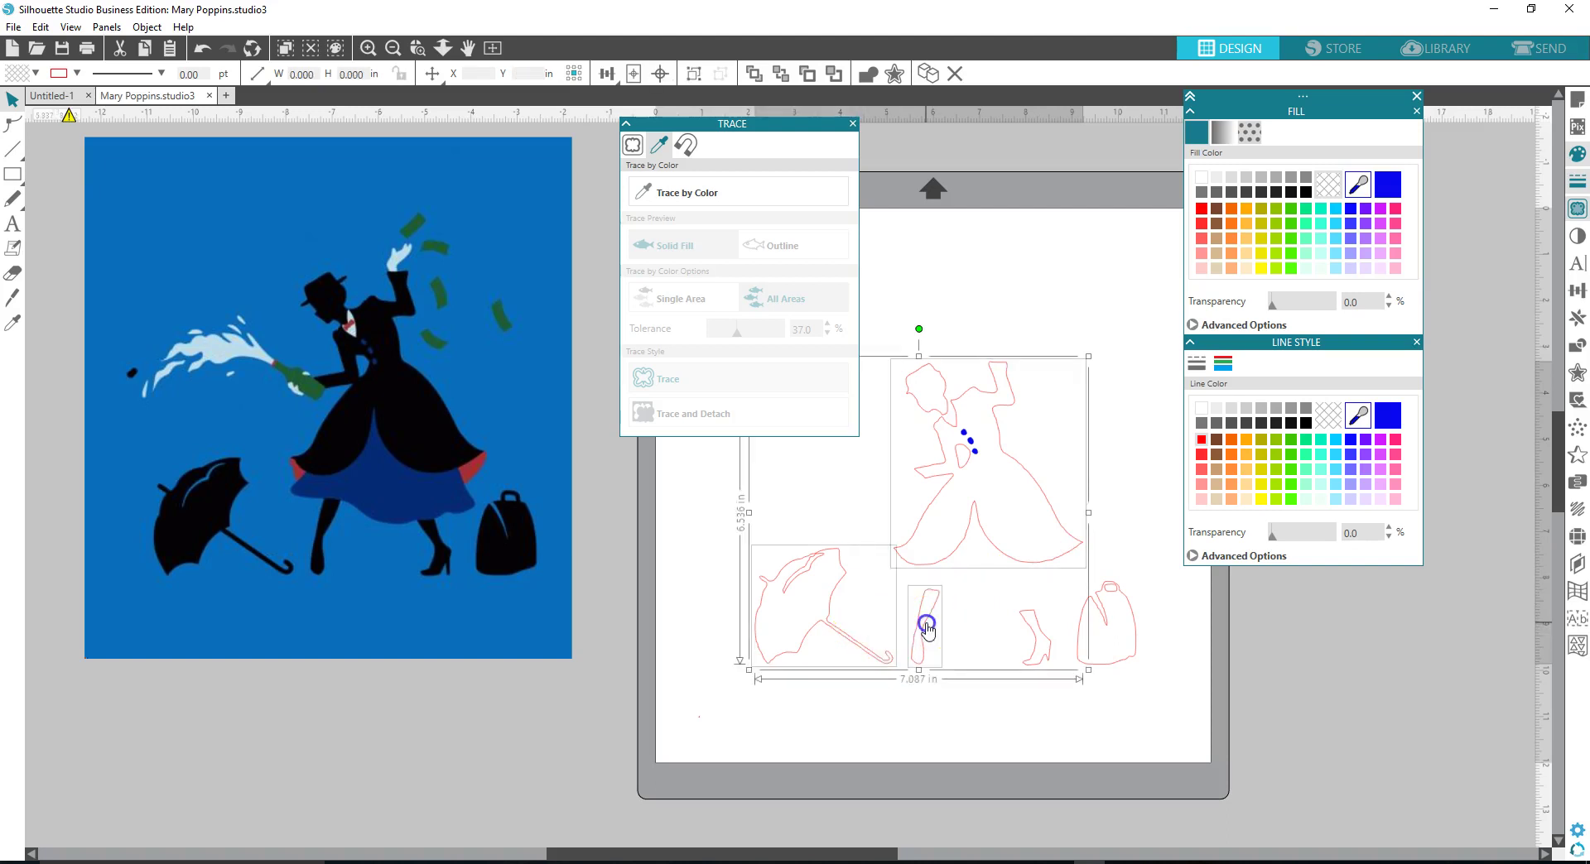
shift+click(1039, 626)
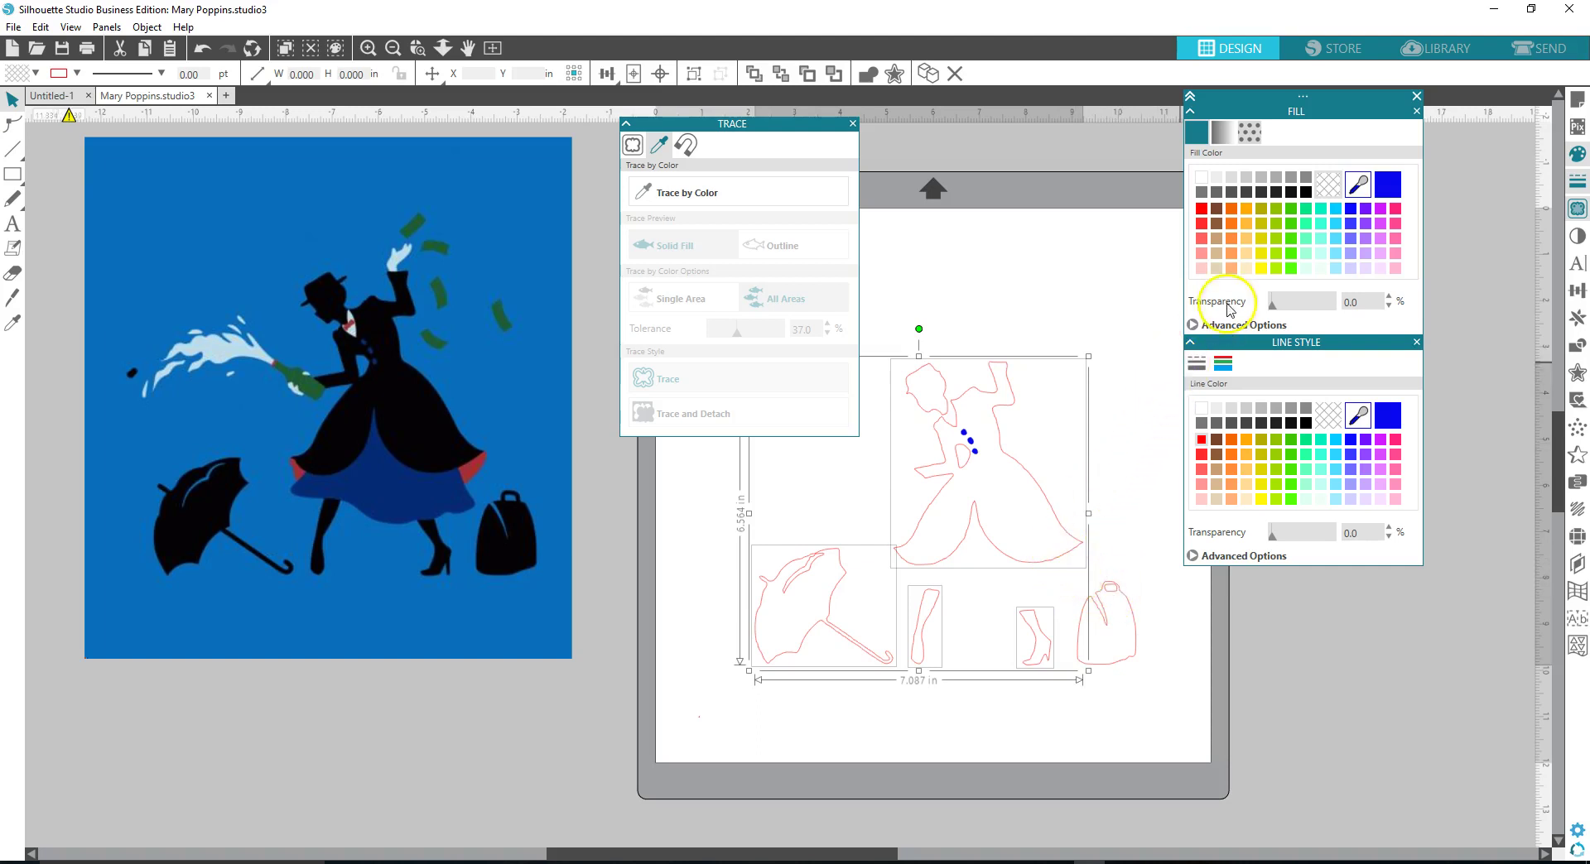
click(1304, 192)
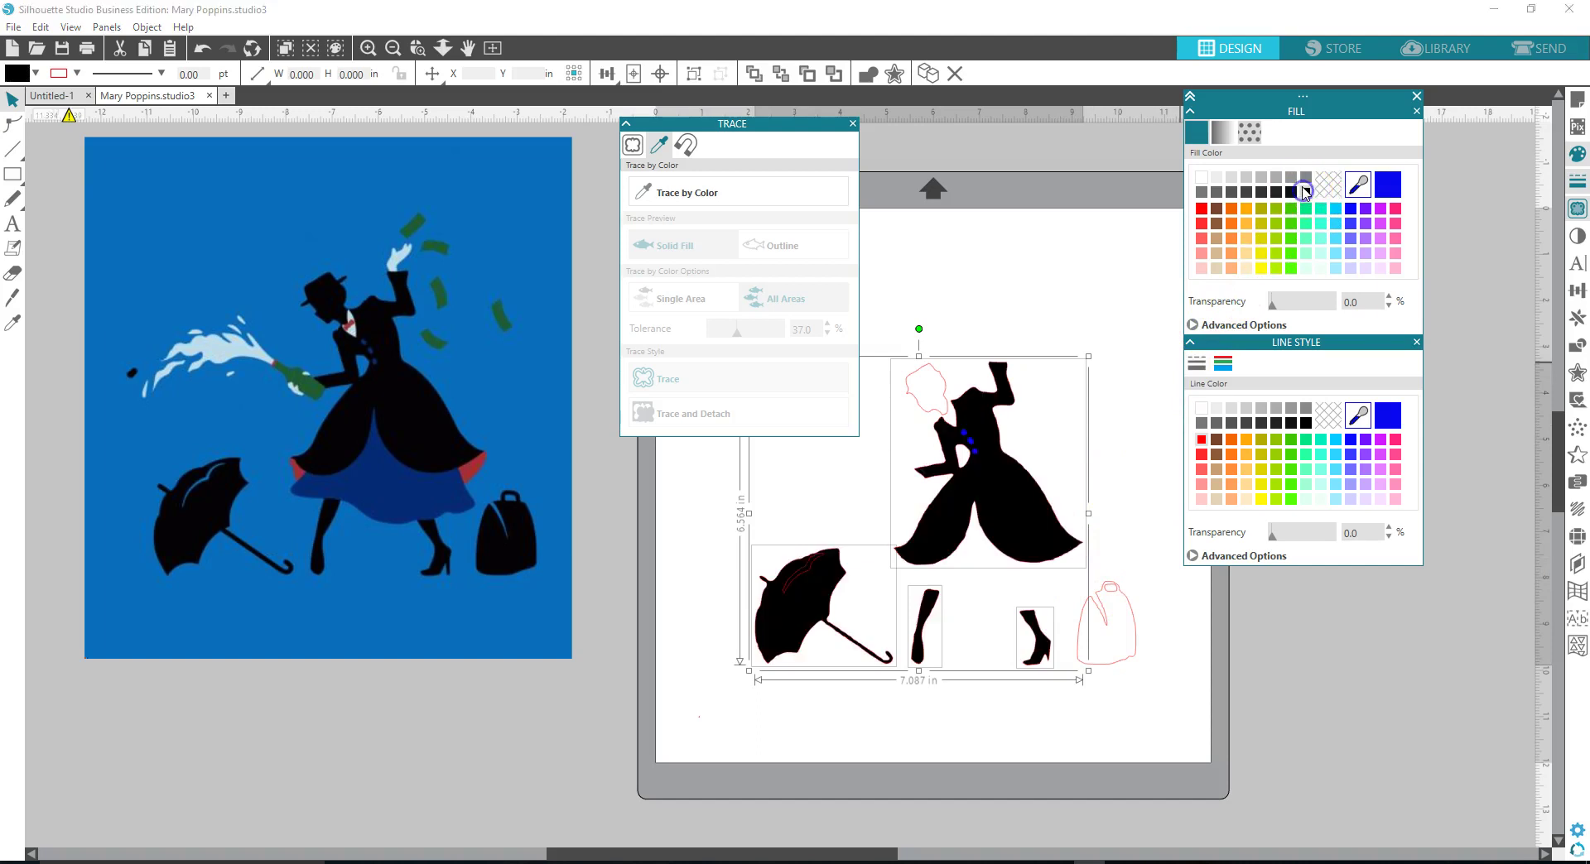
click(1306, 425)
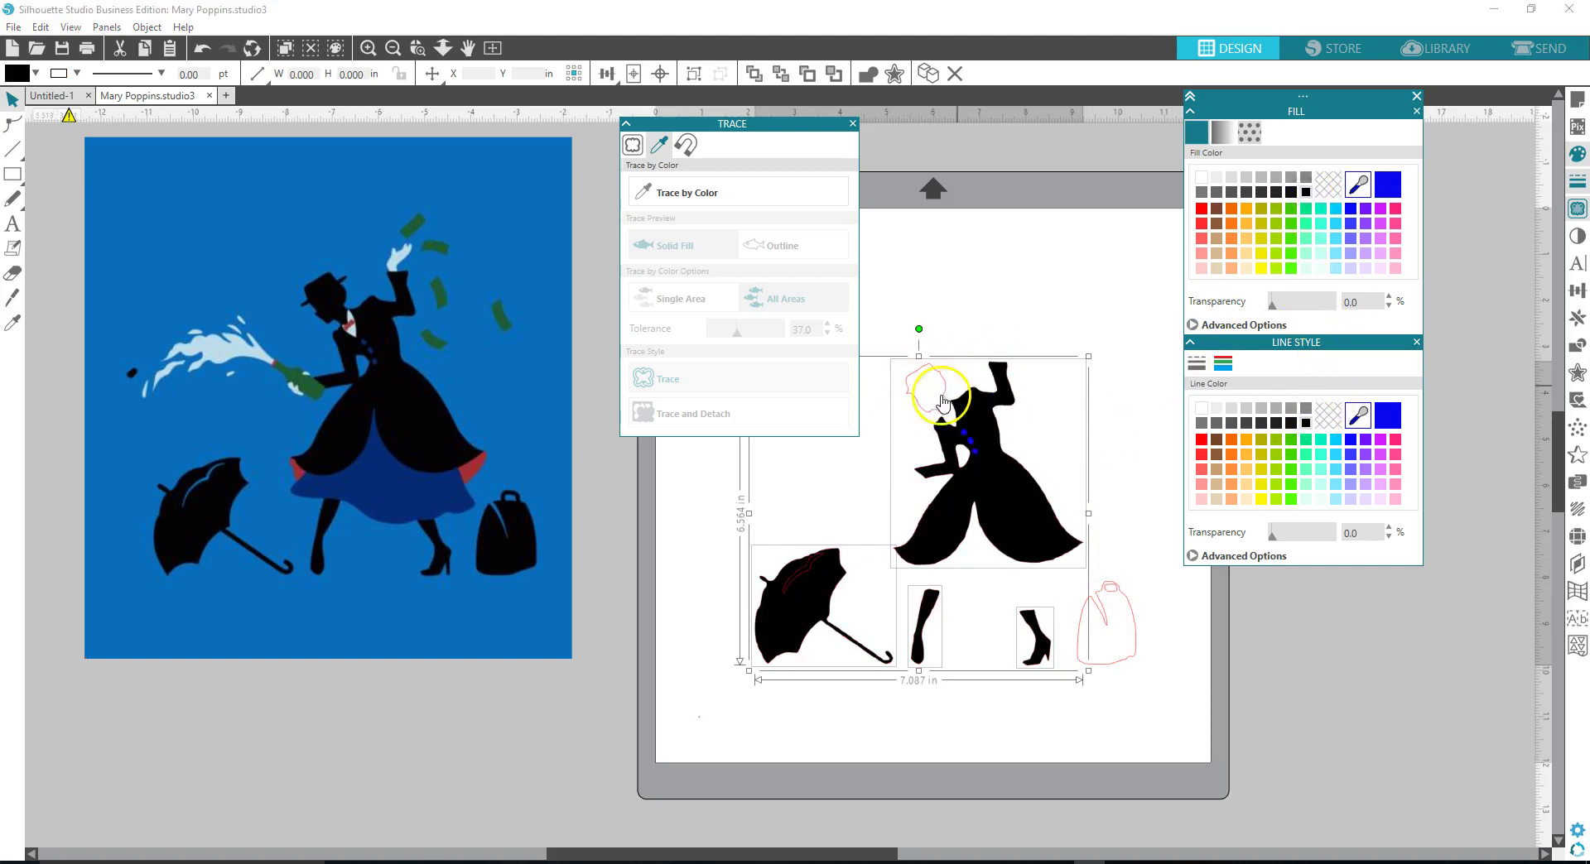
right_click(1010, 479)
click(1049, 291)
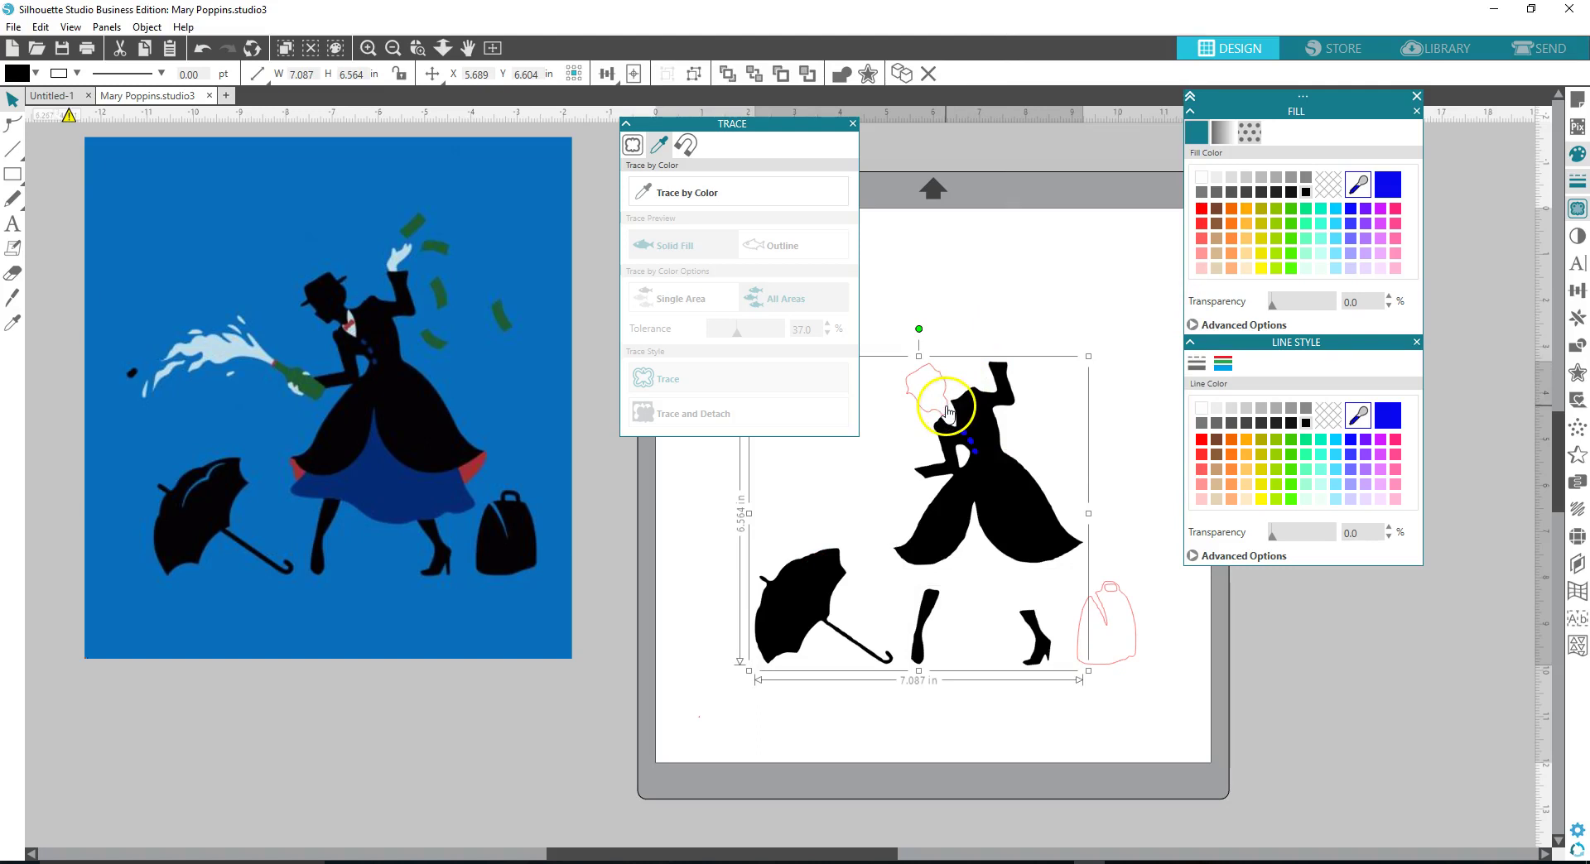
Step: Give the head outline a black fill and black line color, and group it with the other black shapes
click(948, 412)
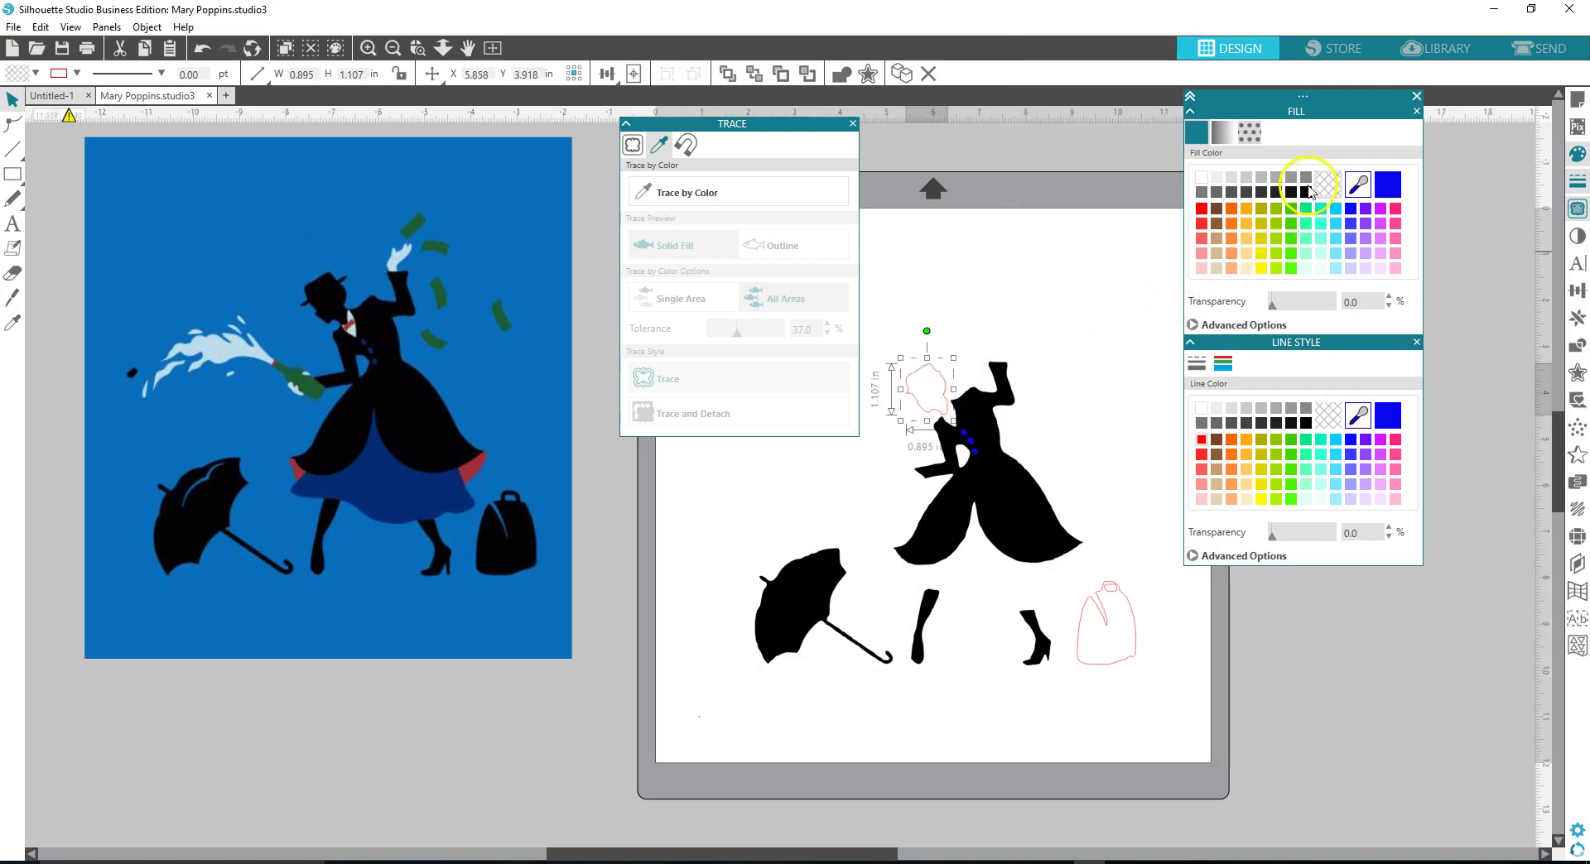
click(1306, 191)
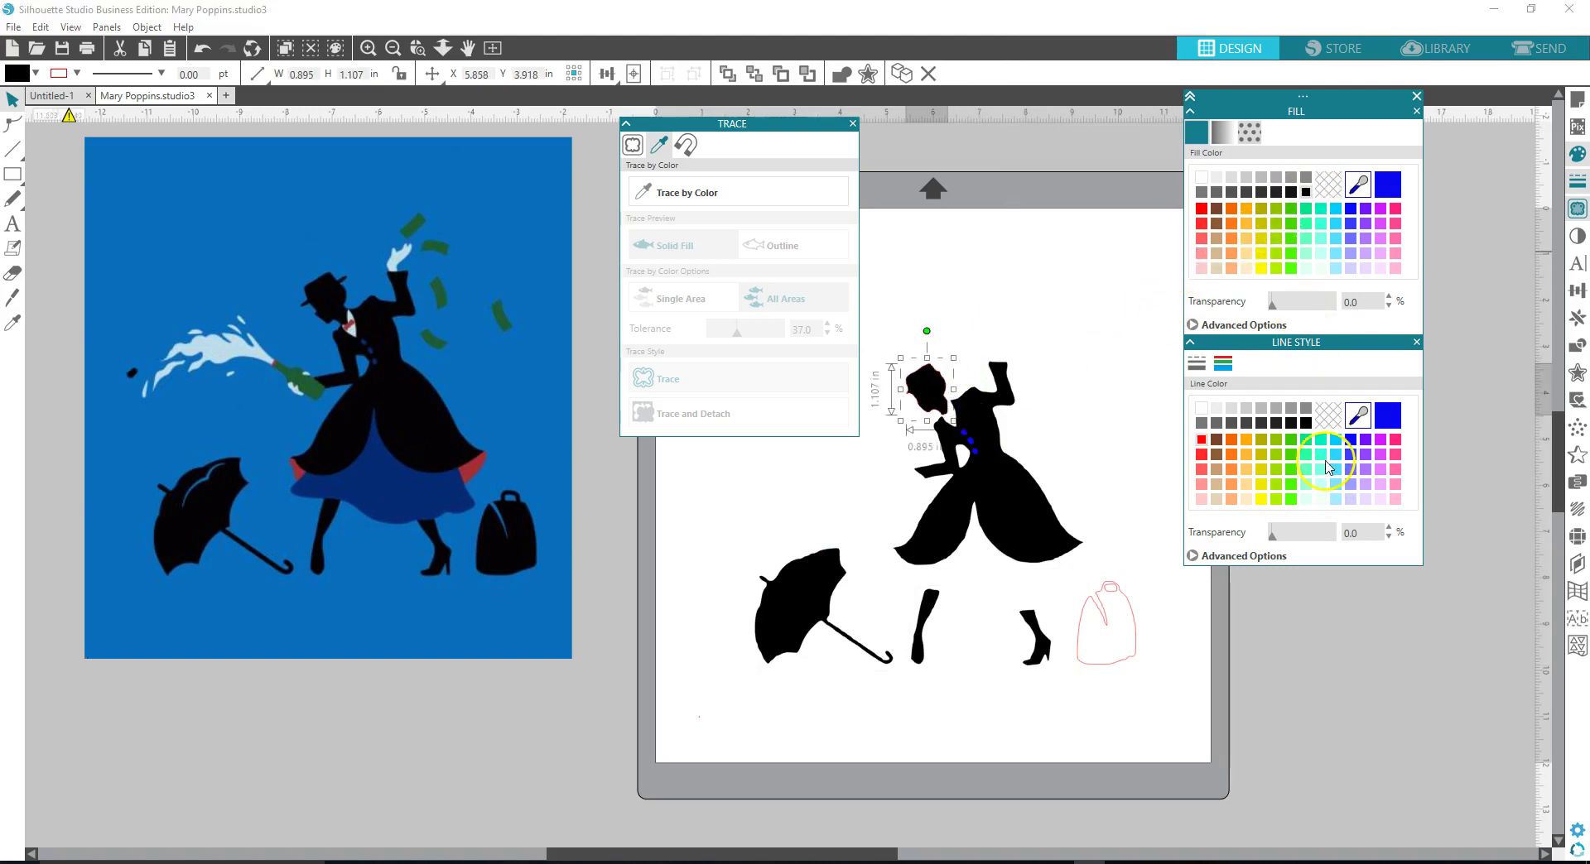
click(1305, 424)
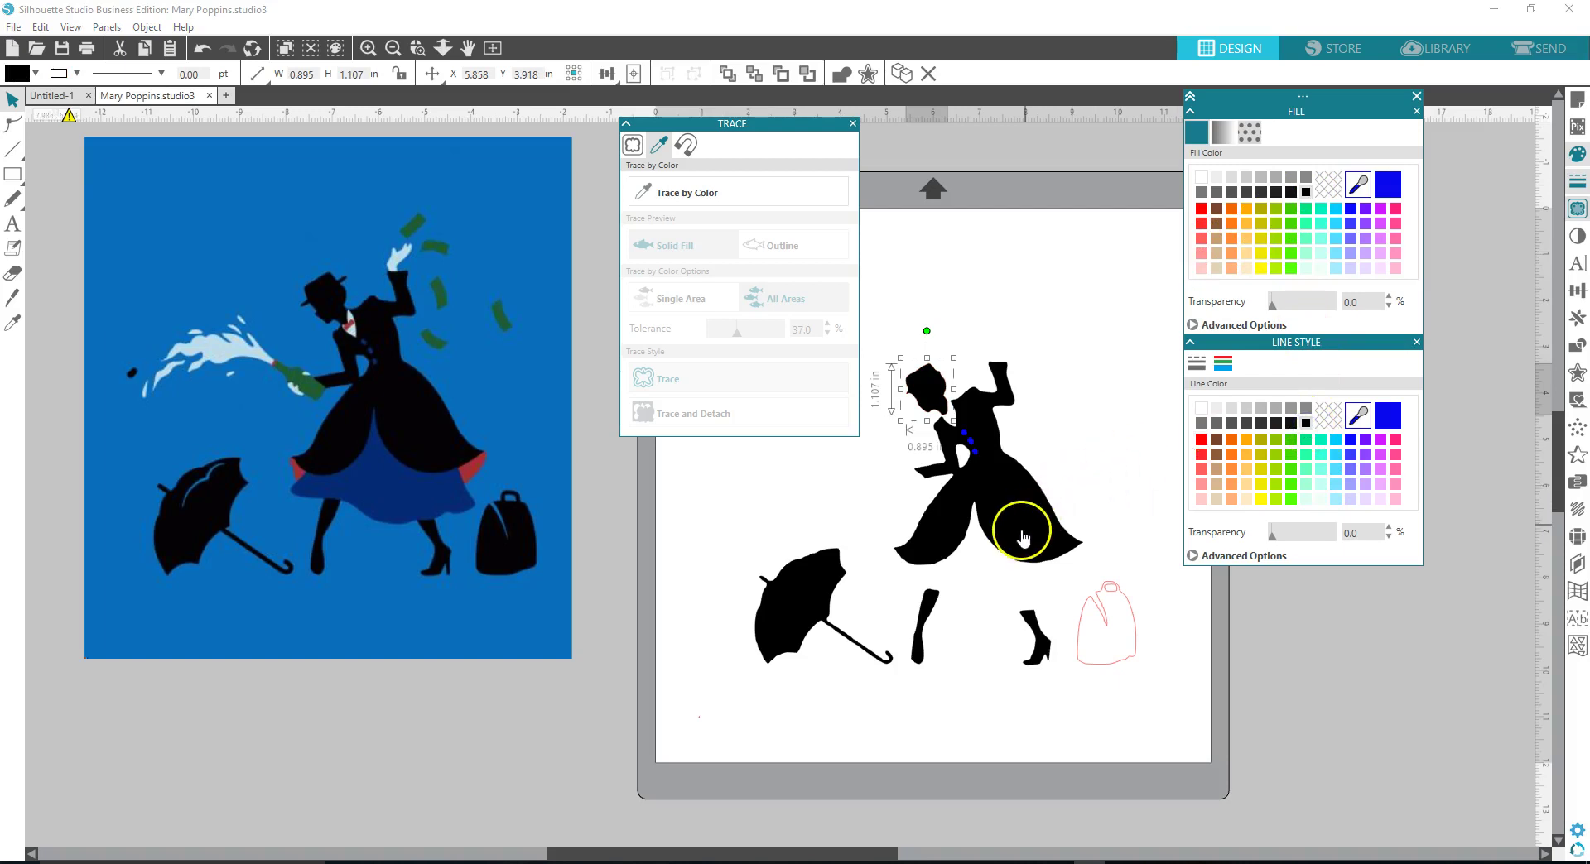
click(1022, 537)
right_click(1022, 537)
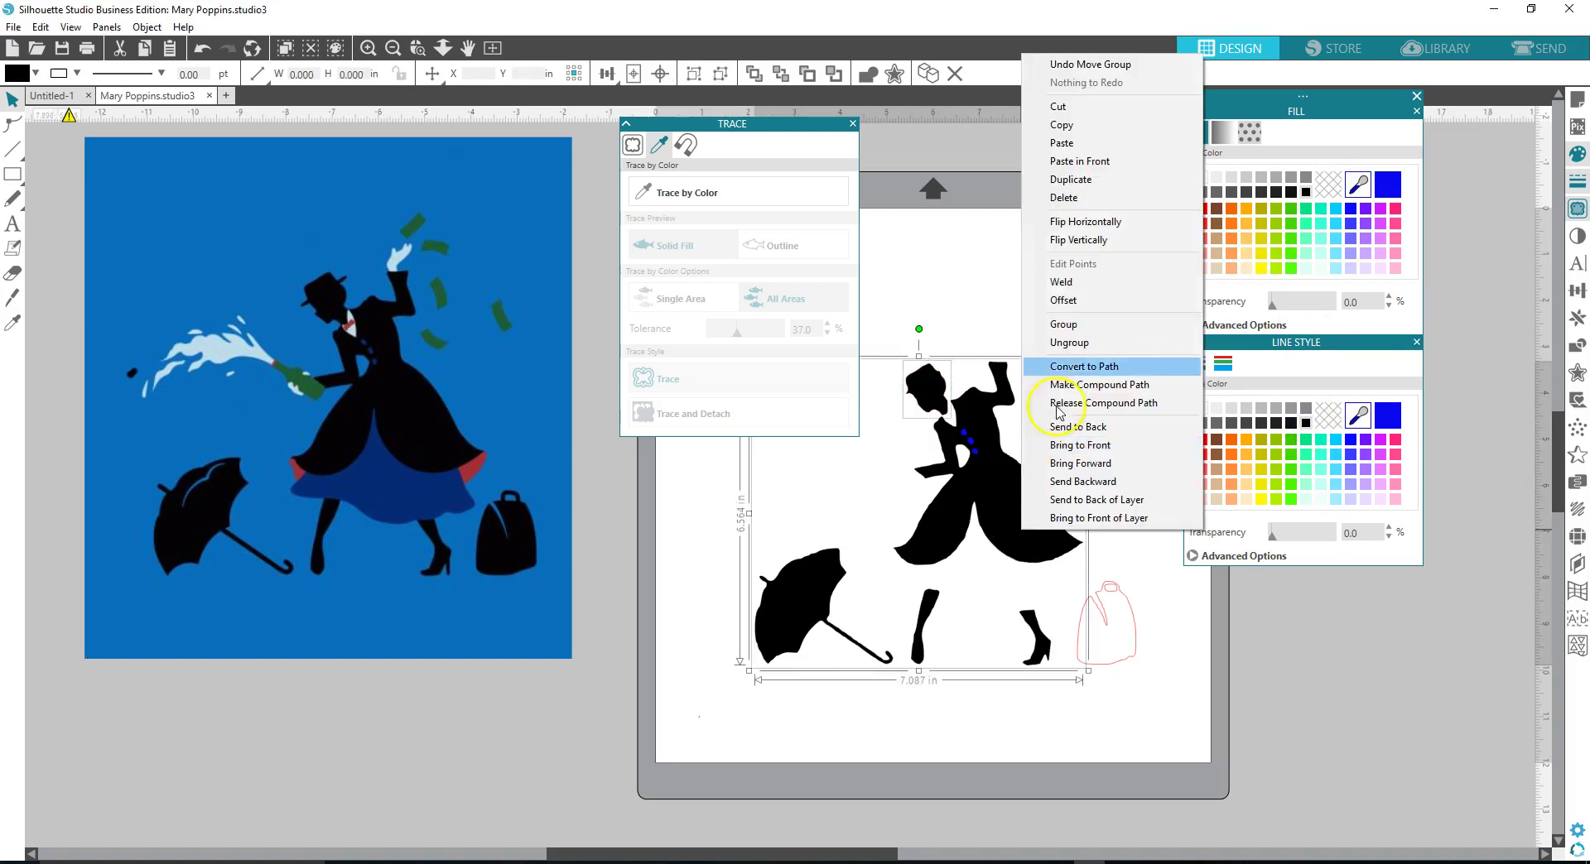
click(1075, 331)
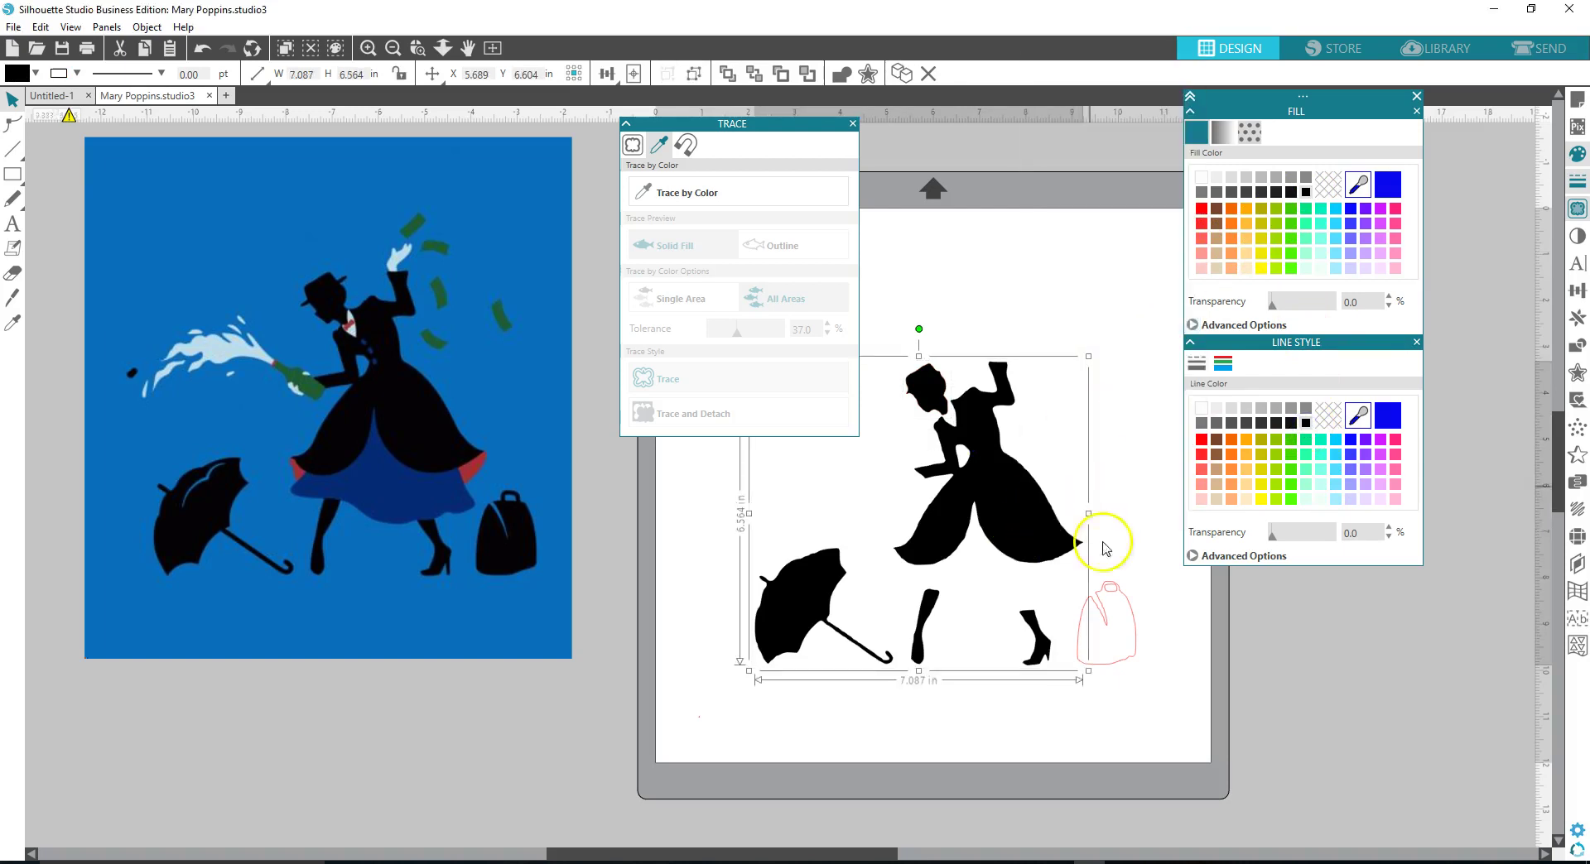
Step: Make a compound path from the suitcase outlines and set its line color and fill to black
click(1129, 712)
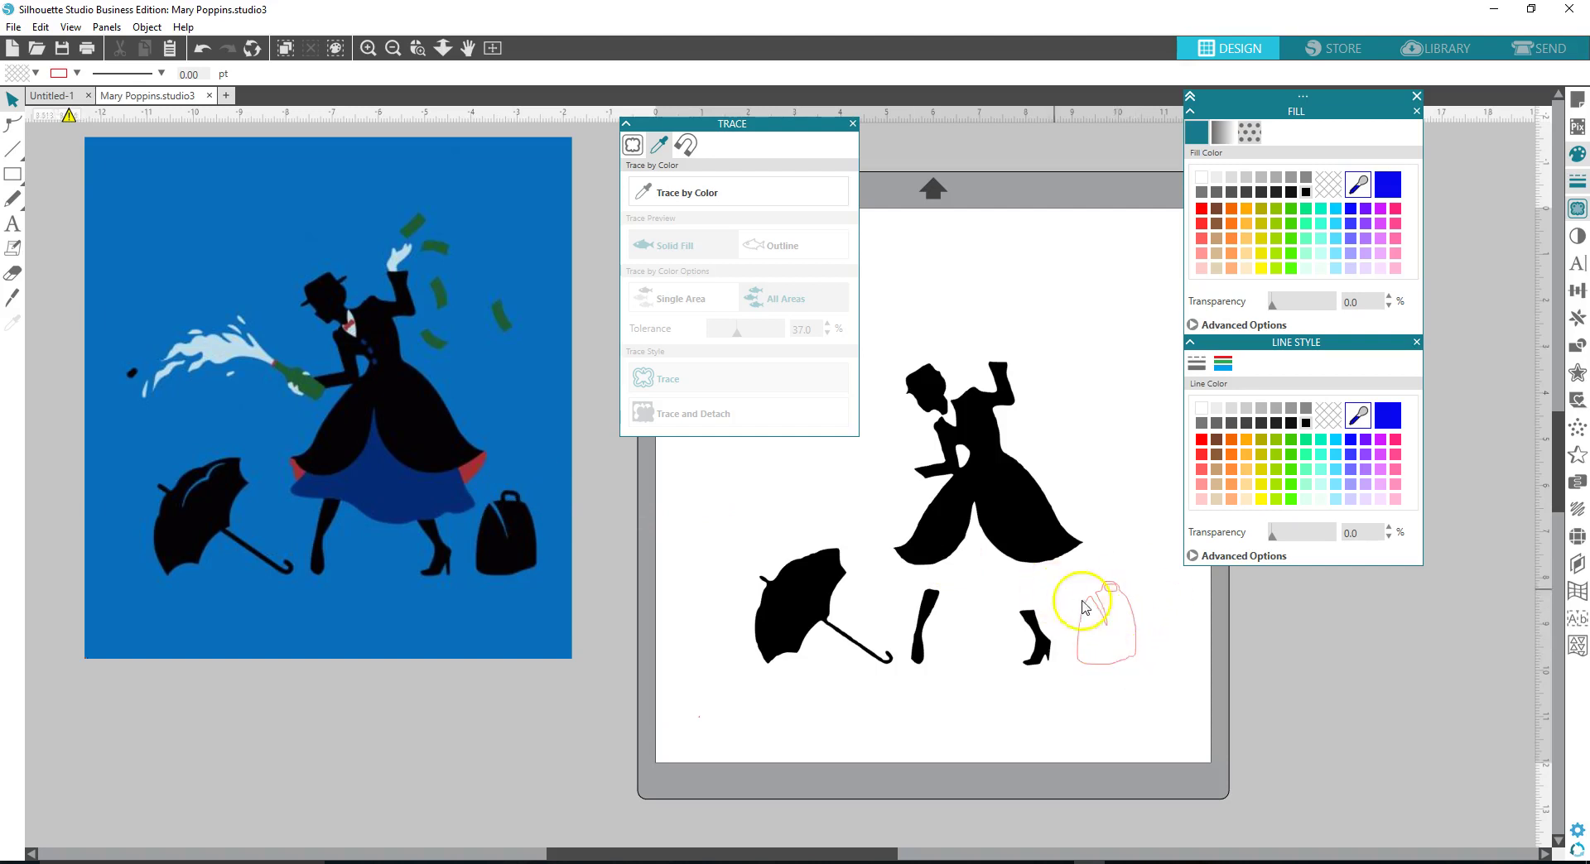
drag(1164, 690, 1070, 584)
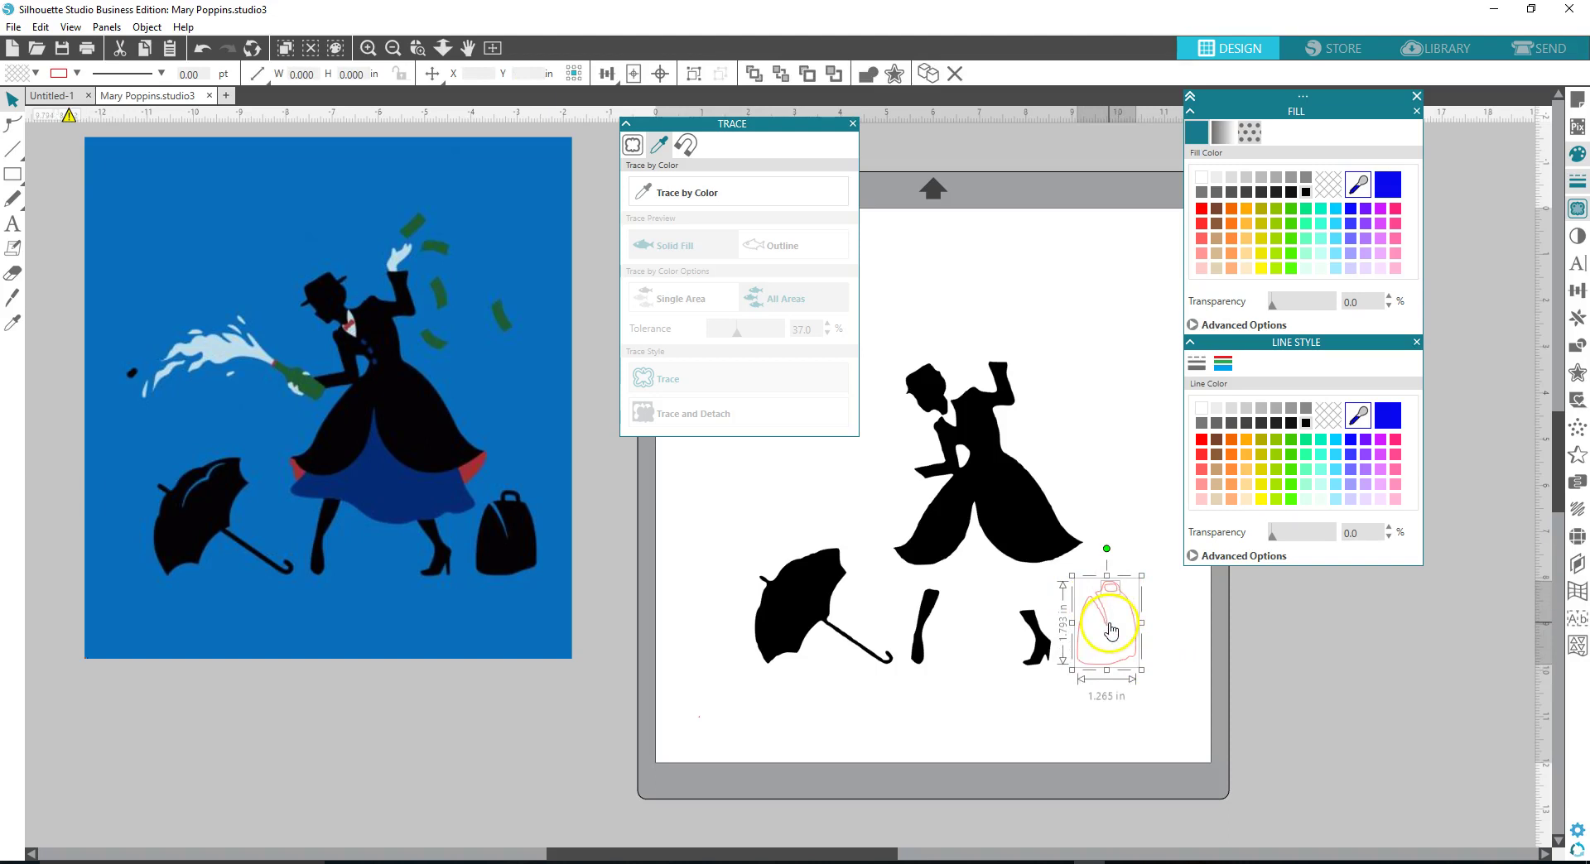
right_click(1110, 625)
click(1162, 499)
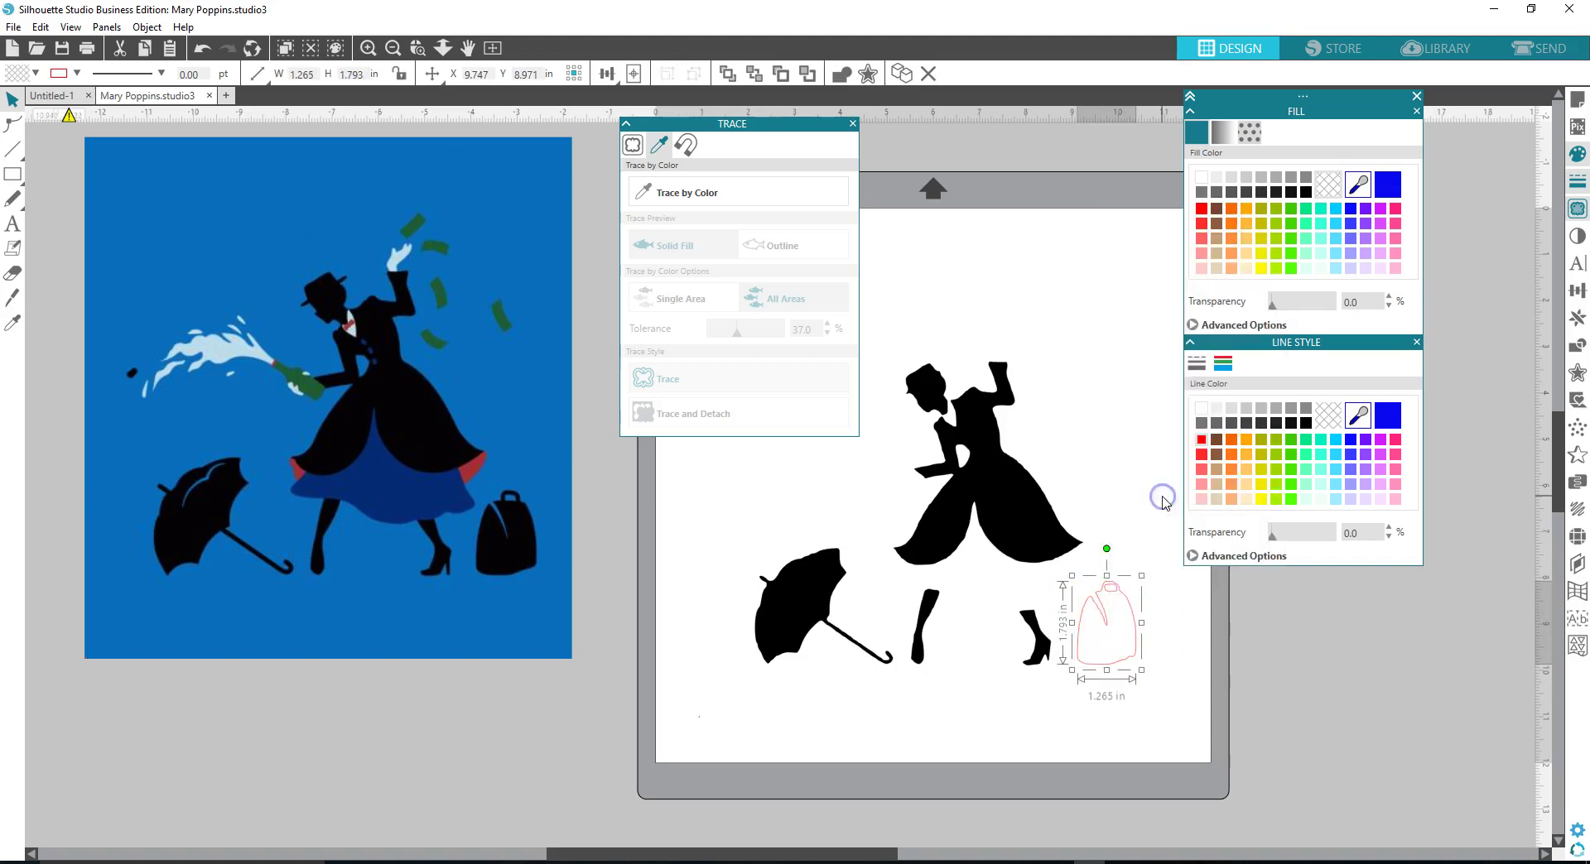
click(1307, 423)
click(1306, 192)
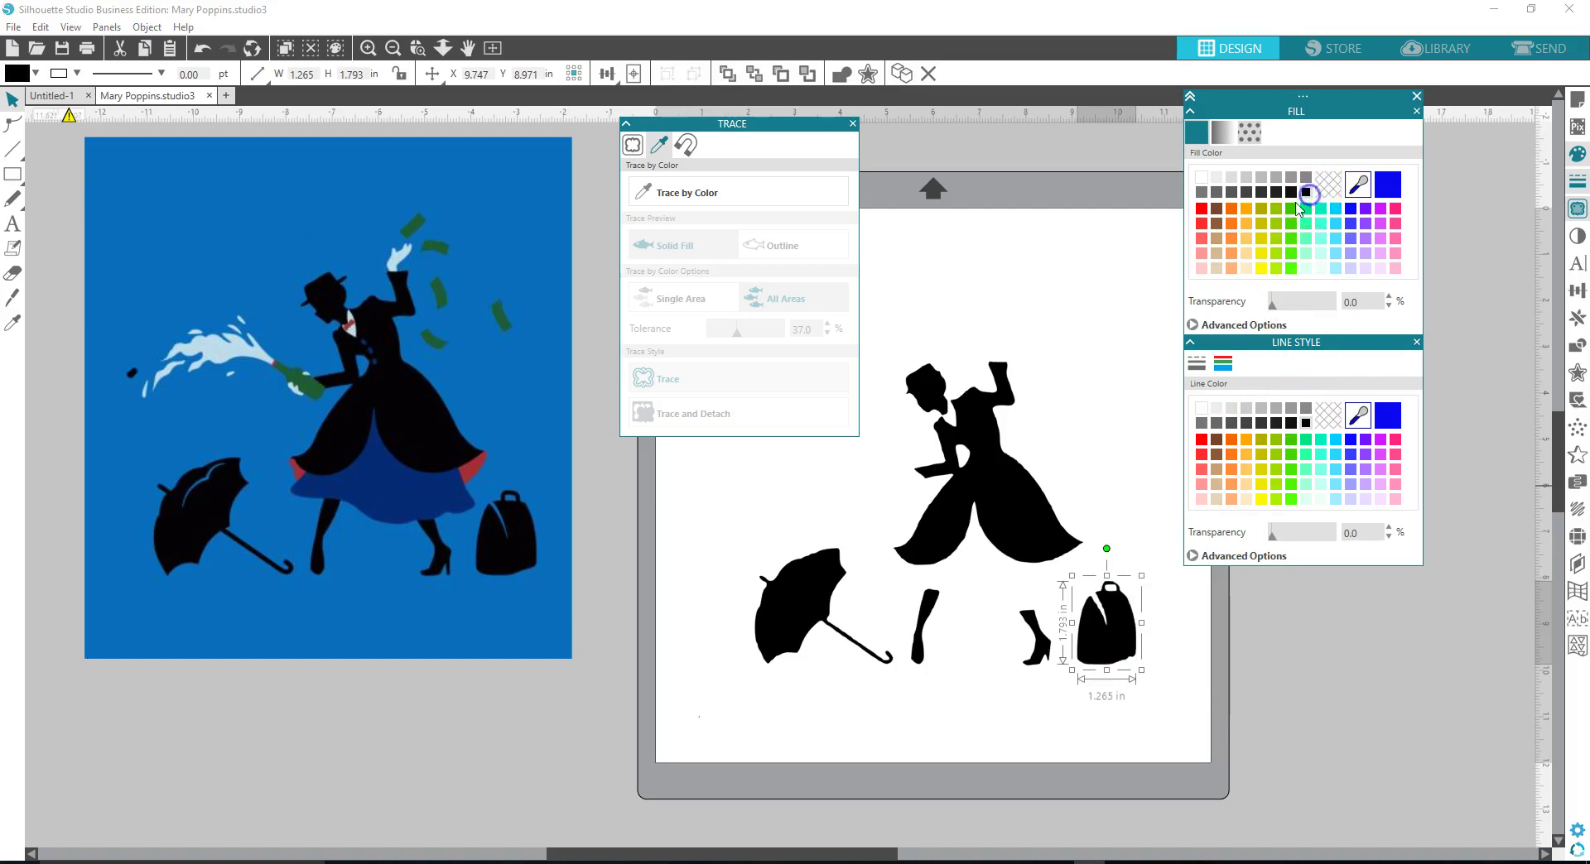
Step: Group the suitcase with the rest of the black artwork and clear the selection
key(ctrl+a)
right_click(1000, 515)
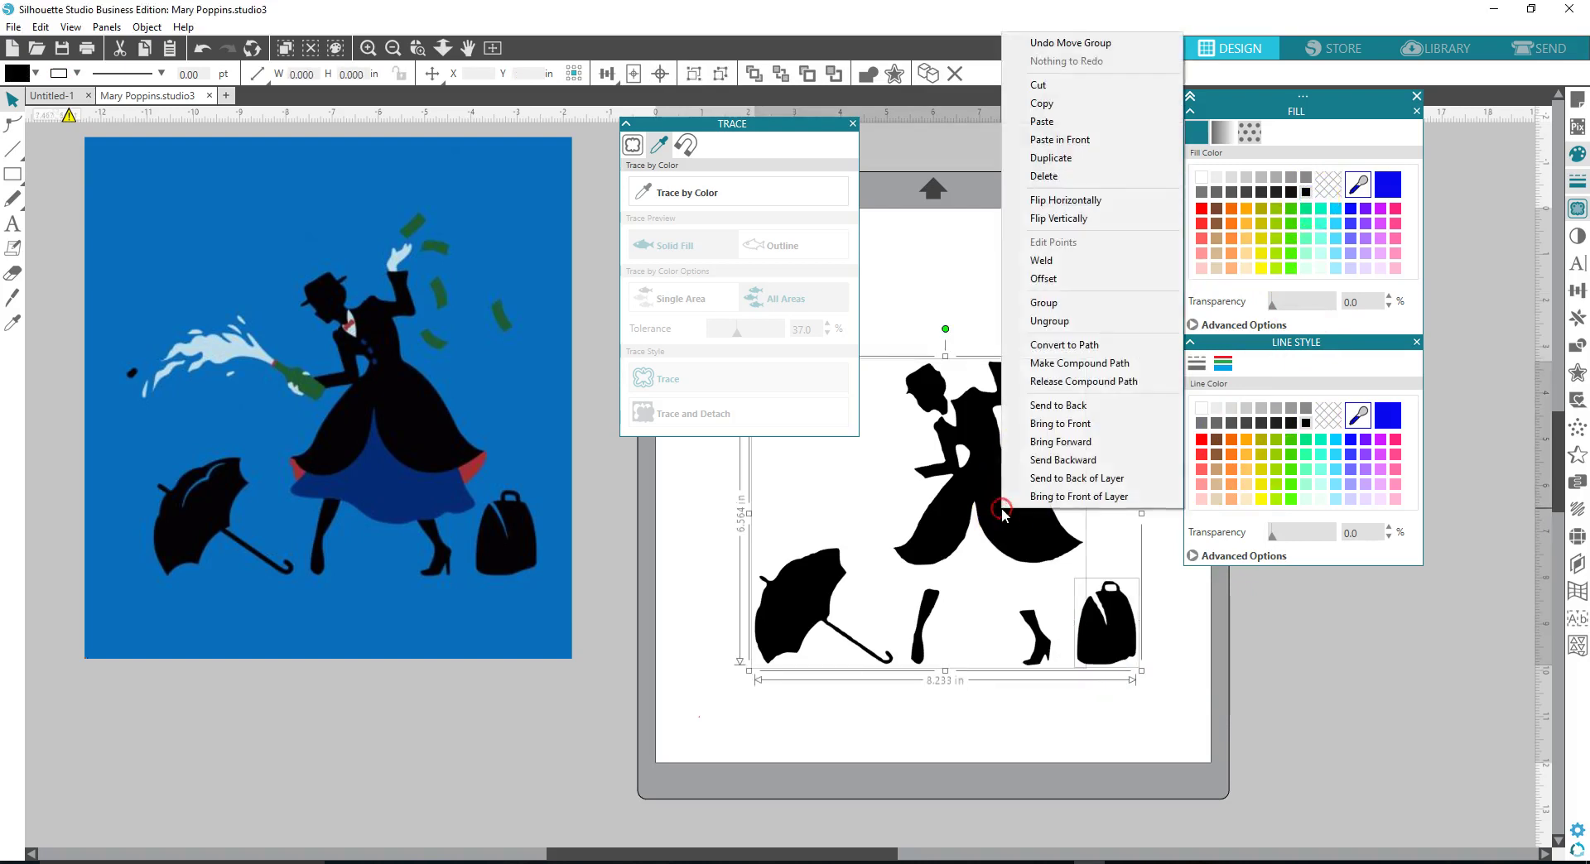
click(1045, 303)
click(1025, 275)
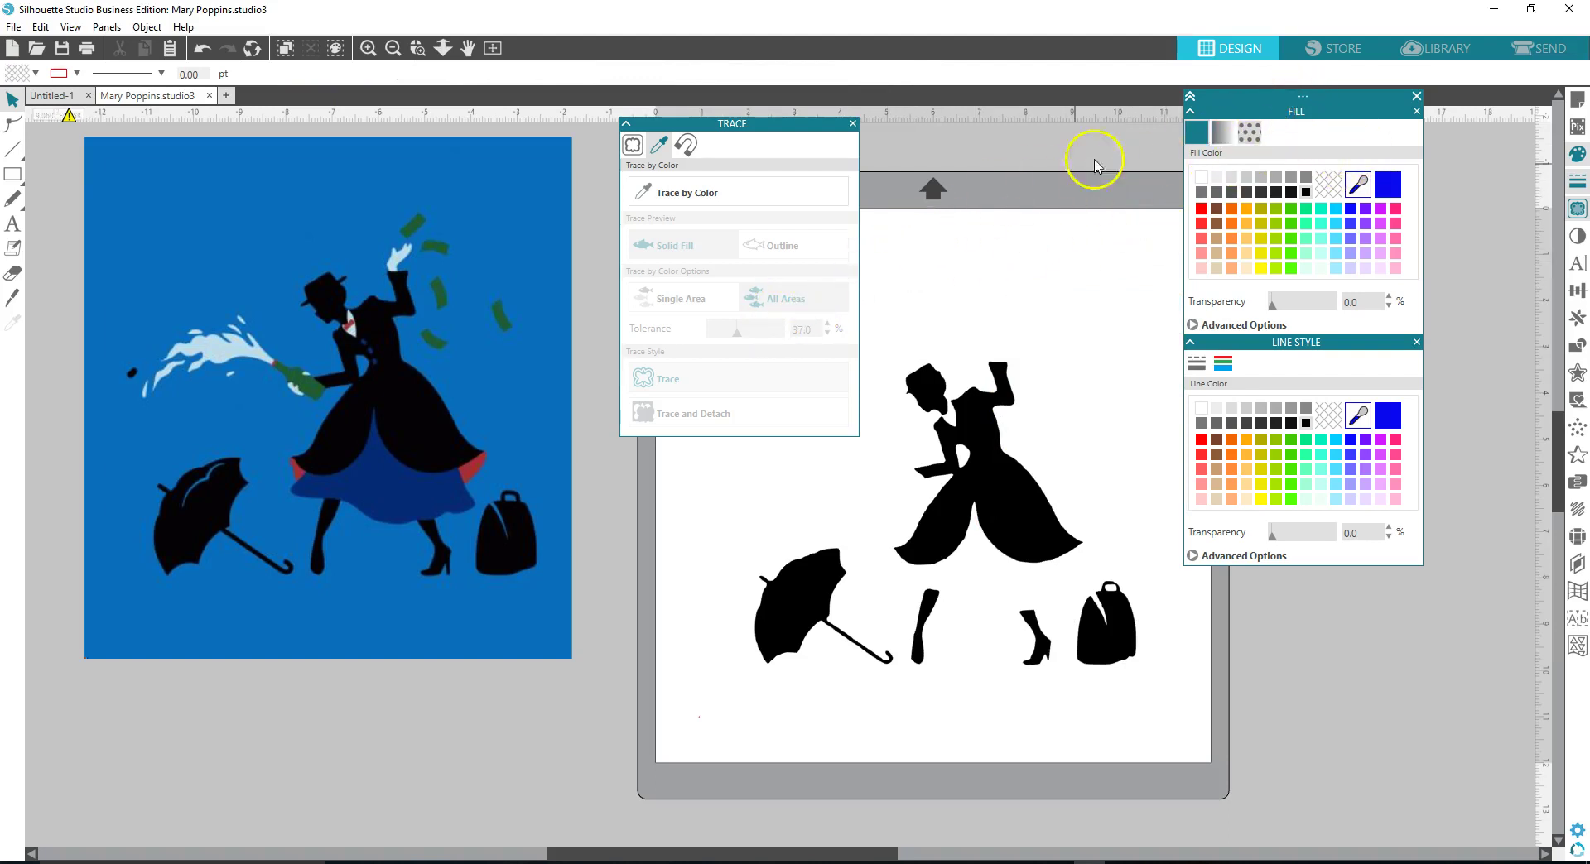
Step: Separate the Fill and Line Style settings and stack them with the Trace settings beside the page, clear of the artwork
drag(1308, 112, 1434, 627)
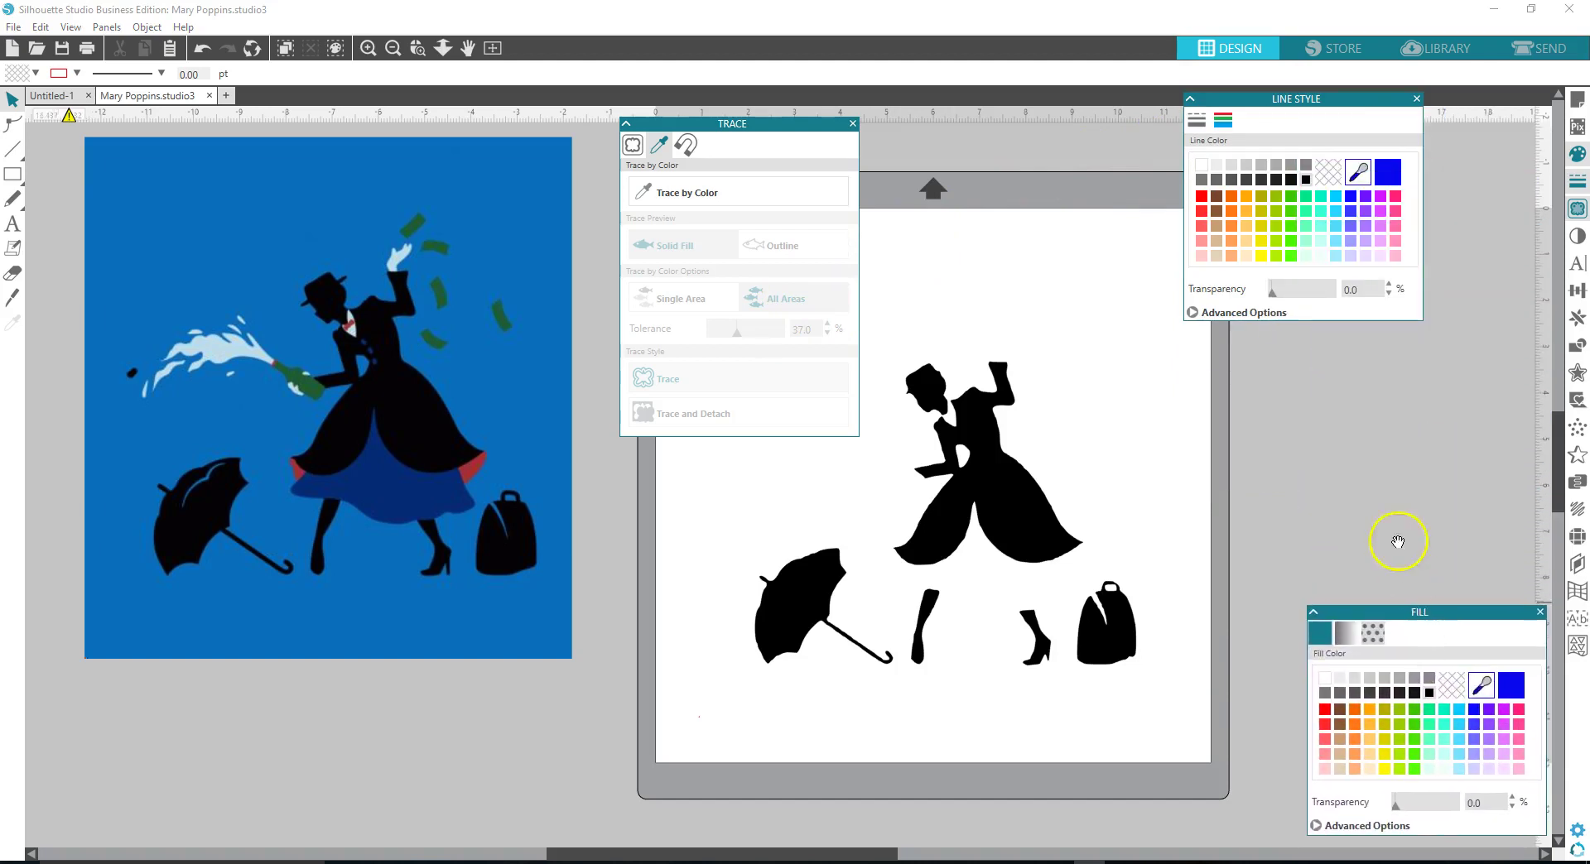
drag(1338, 97, 1461, 381)
mouse_move(790, 131)
mouse_down()
mouse_move(932, 96)
mouse_move(1413, 53)
mouse_up()
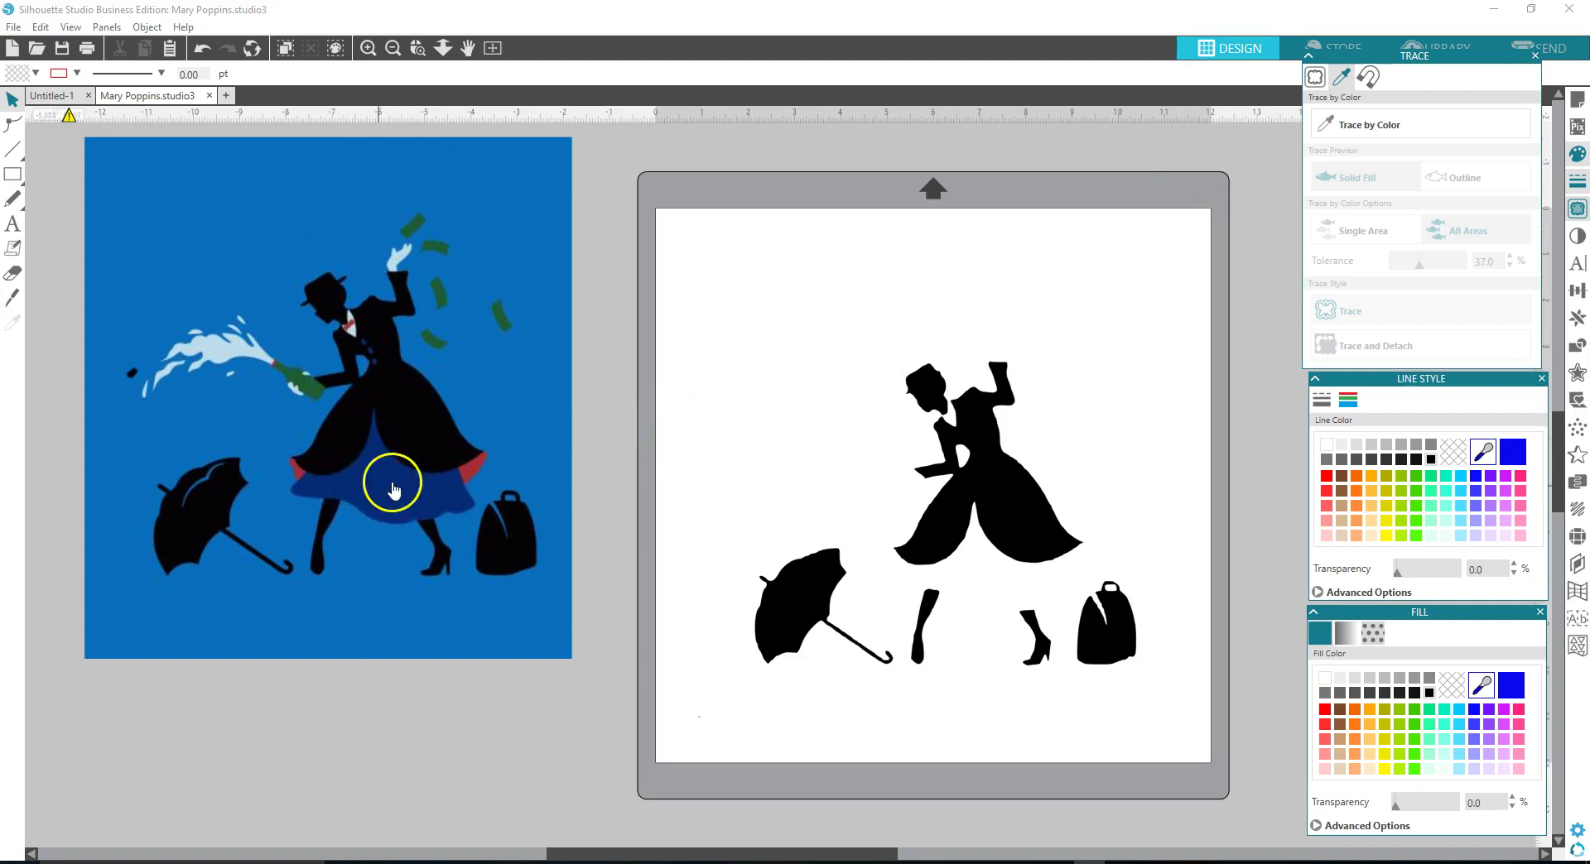
Step: Sample the dark blue underskirt in the picture for tracing by color and lower the tolerance to 4%
click(1329, 121)
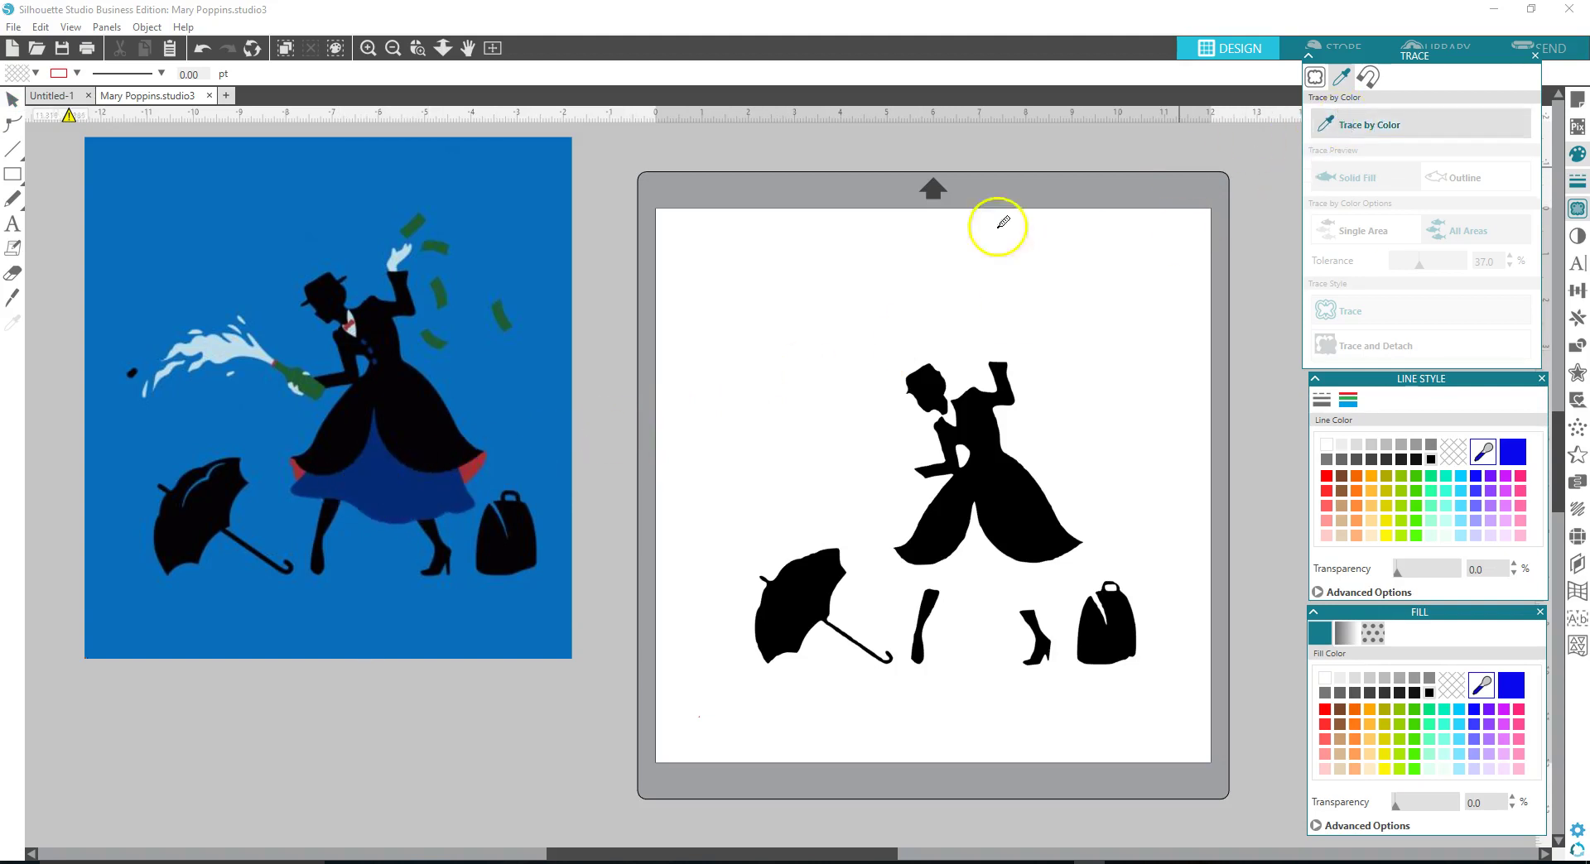
click(383, 463)
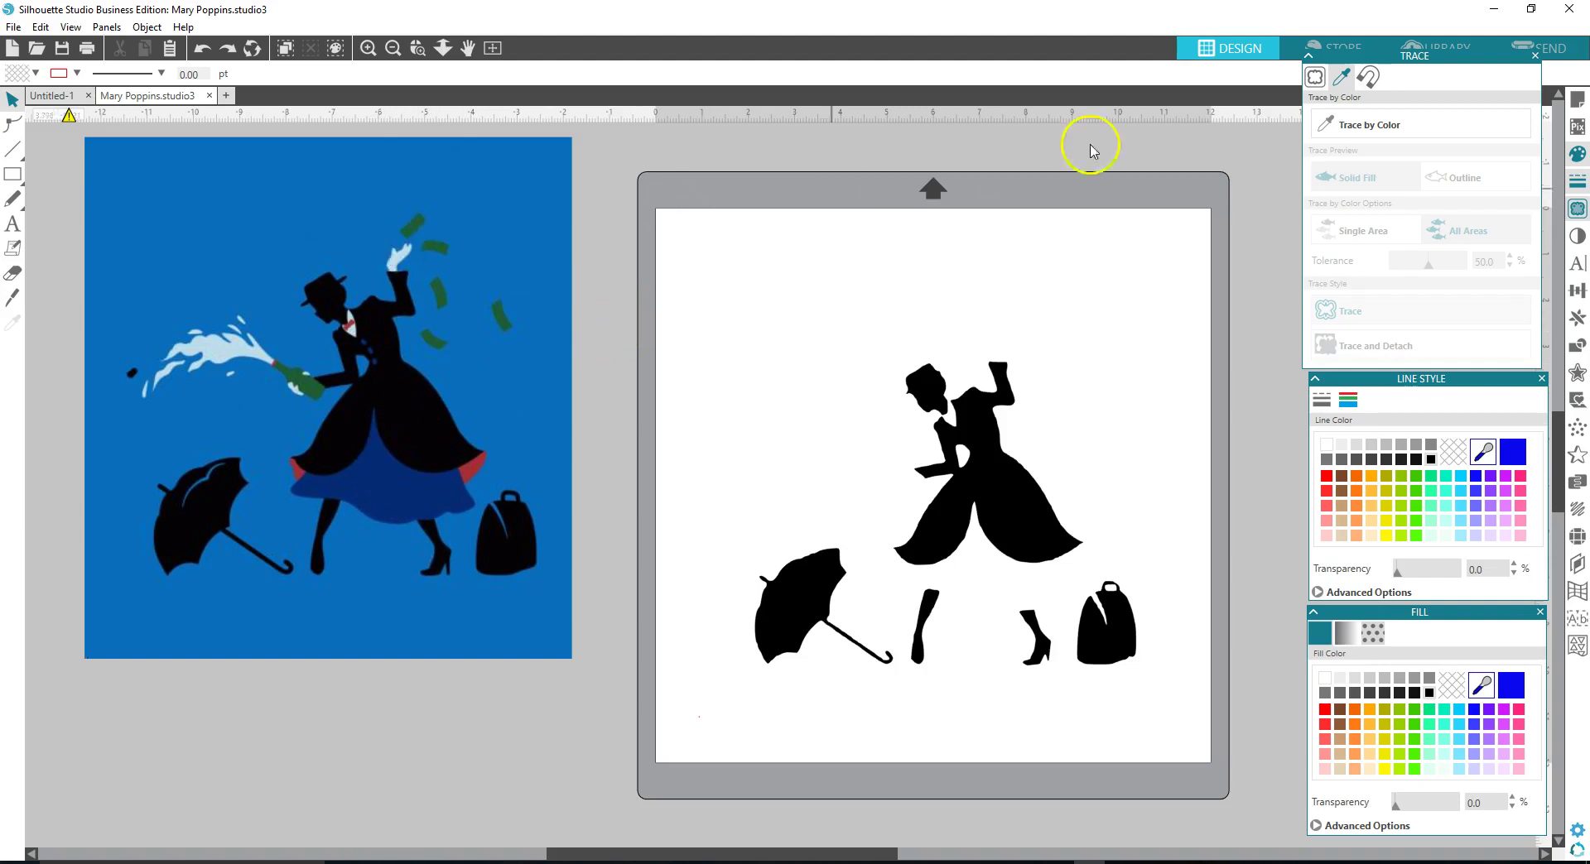
click(1367, 124)
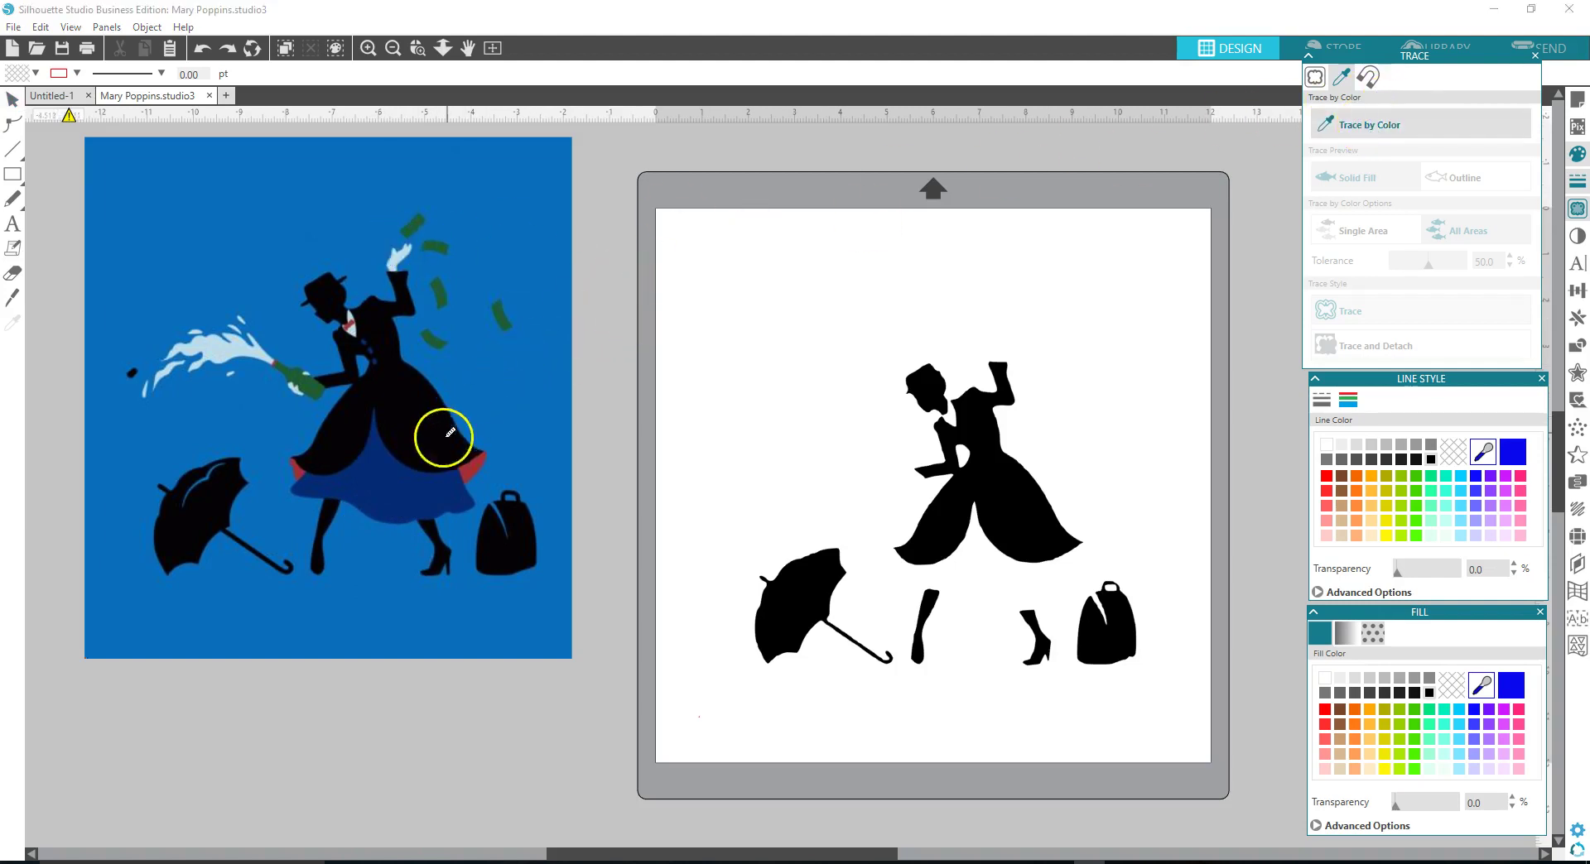
click(377, 465)
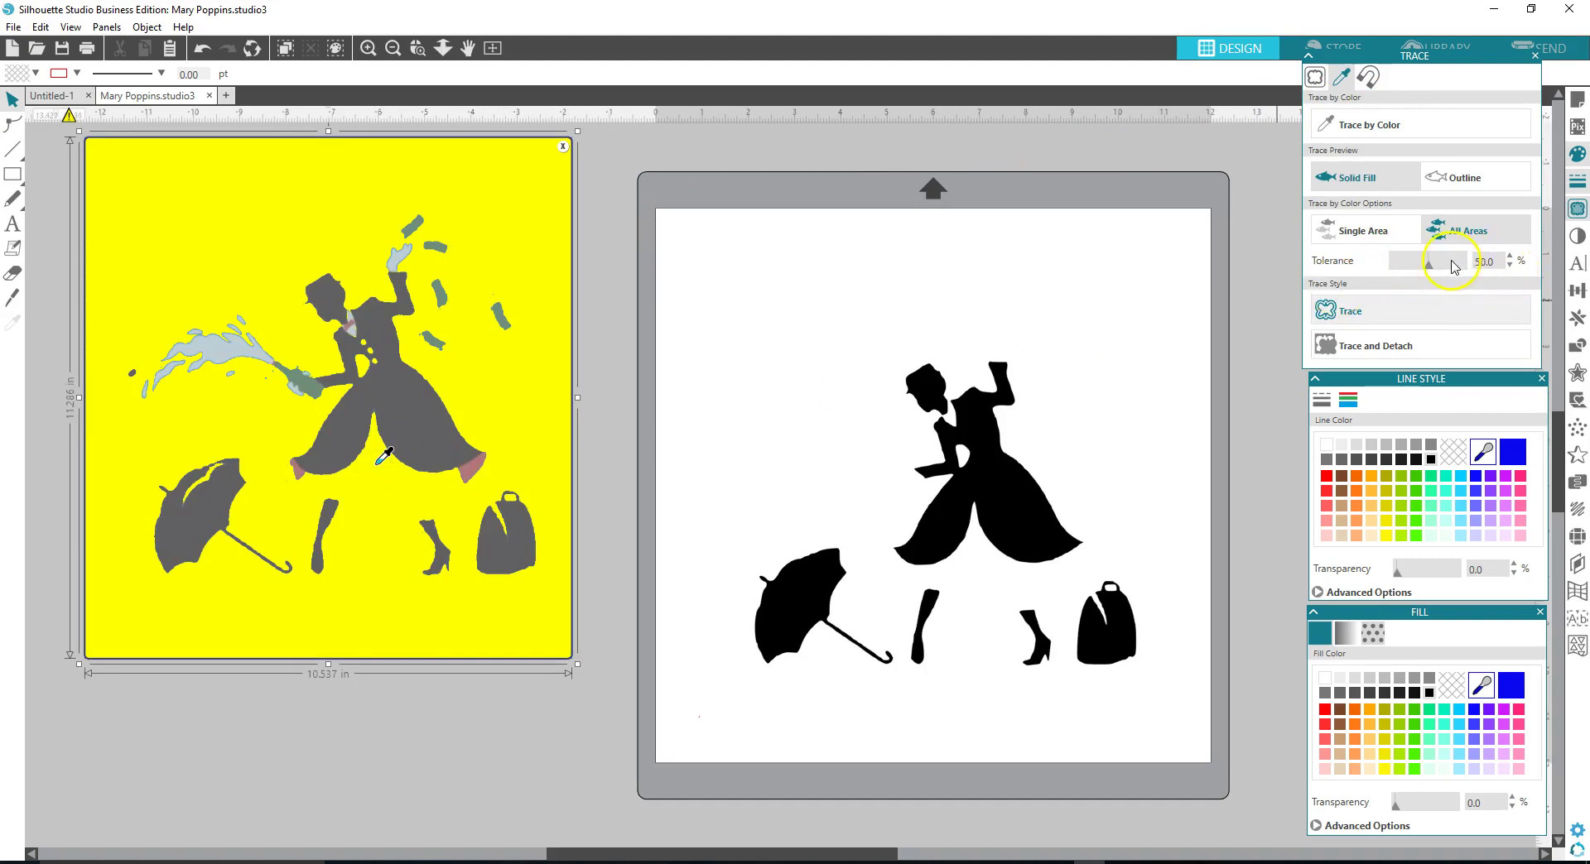
click(1428, 268)
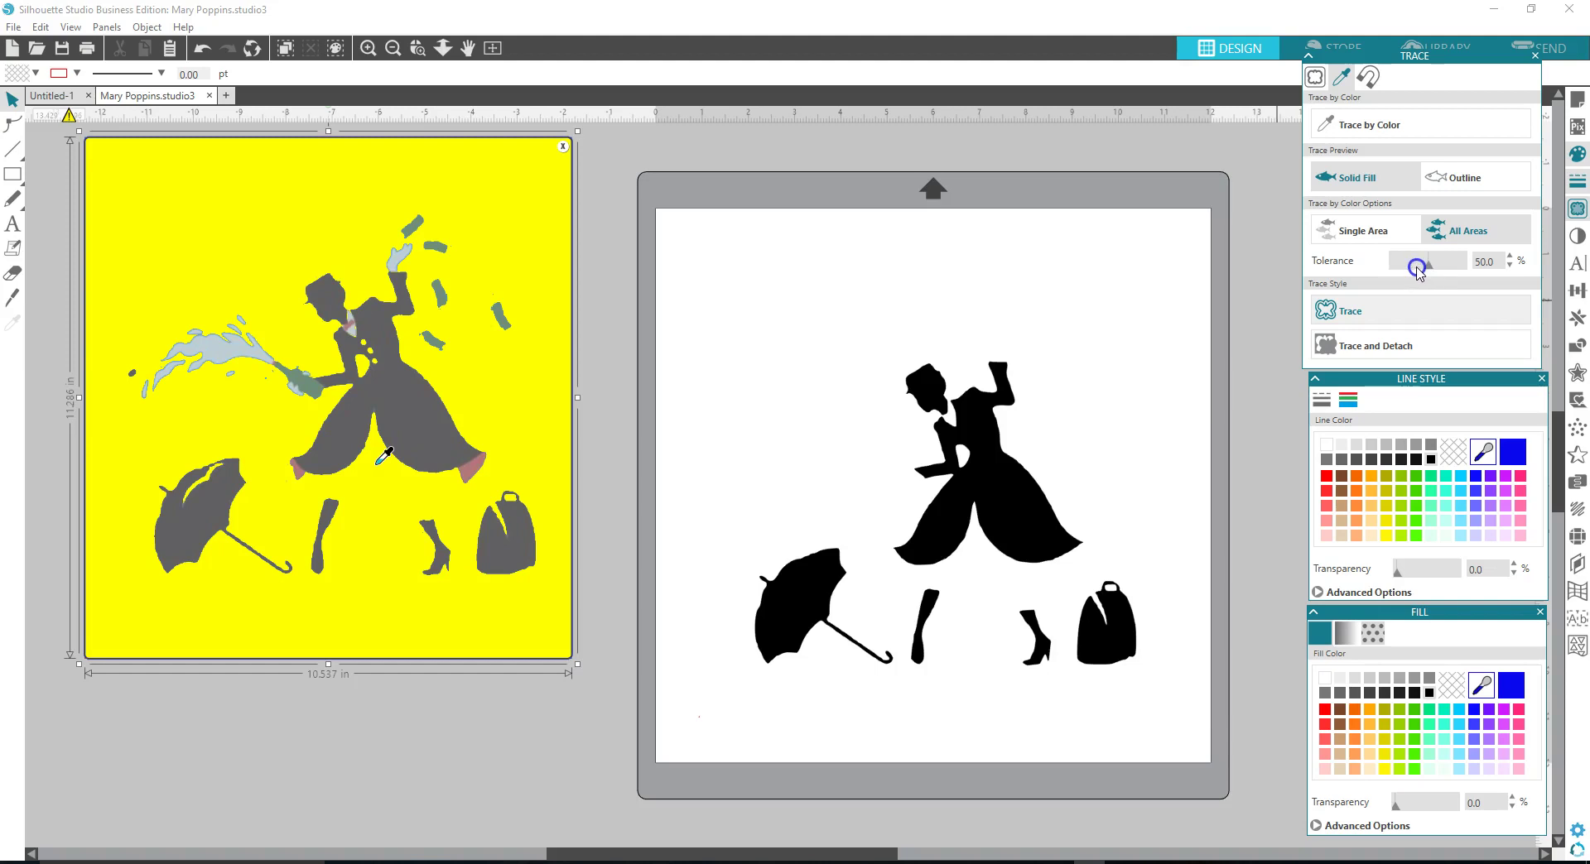
drag(1417, 269, 1413, 274)
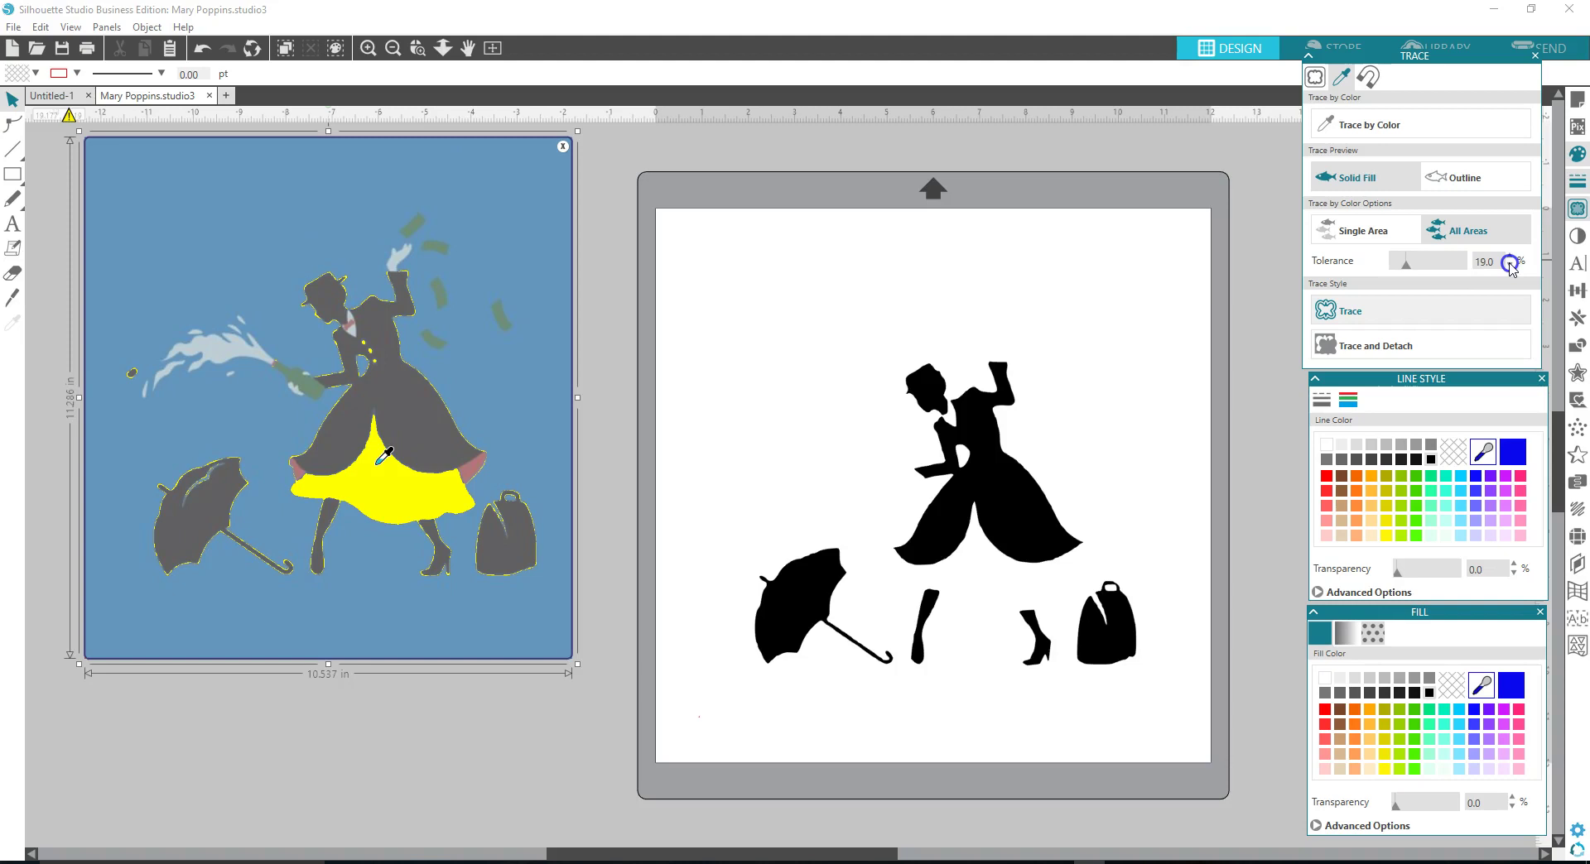
click(1511, 265)
click(1509, 264)
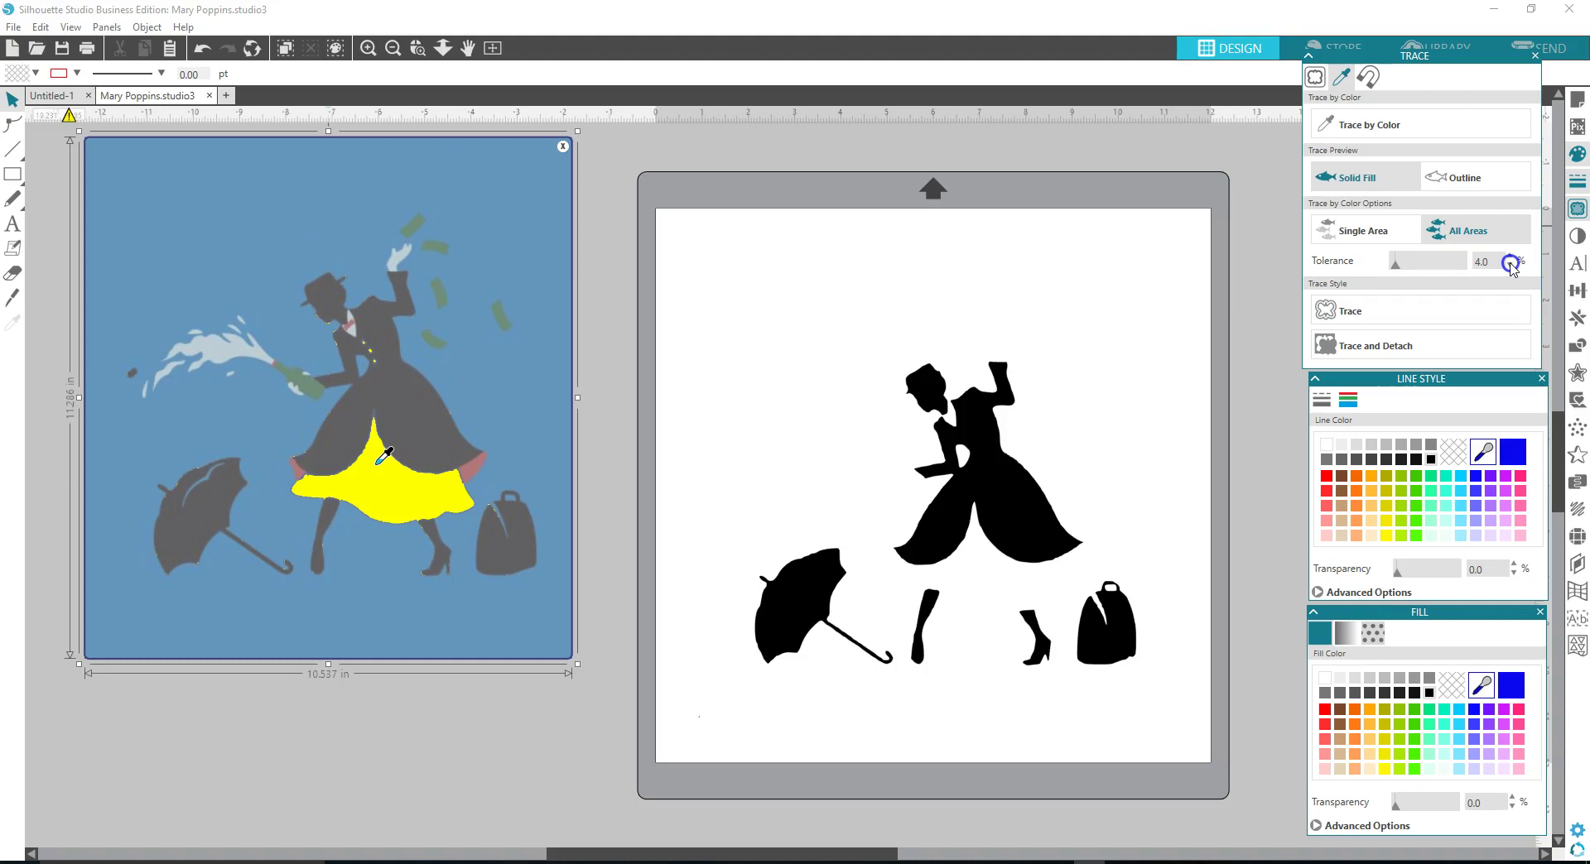
Step: Raise the color trace tolerance for the underskirt to 10%
click(1511, 264)
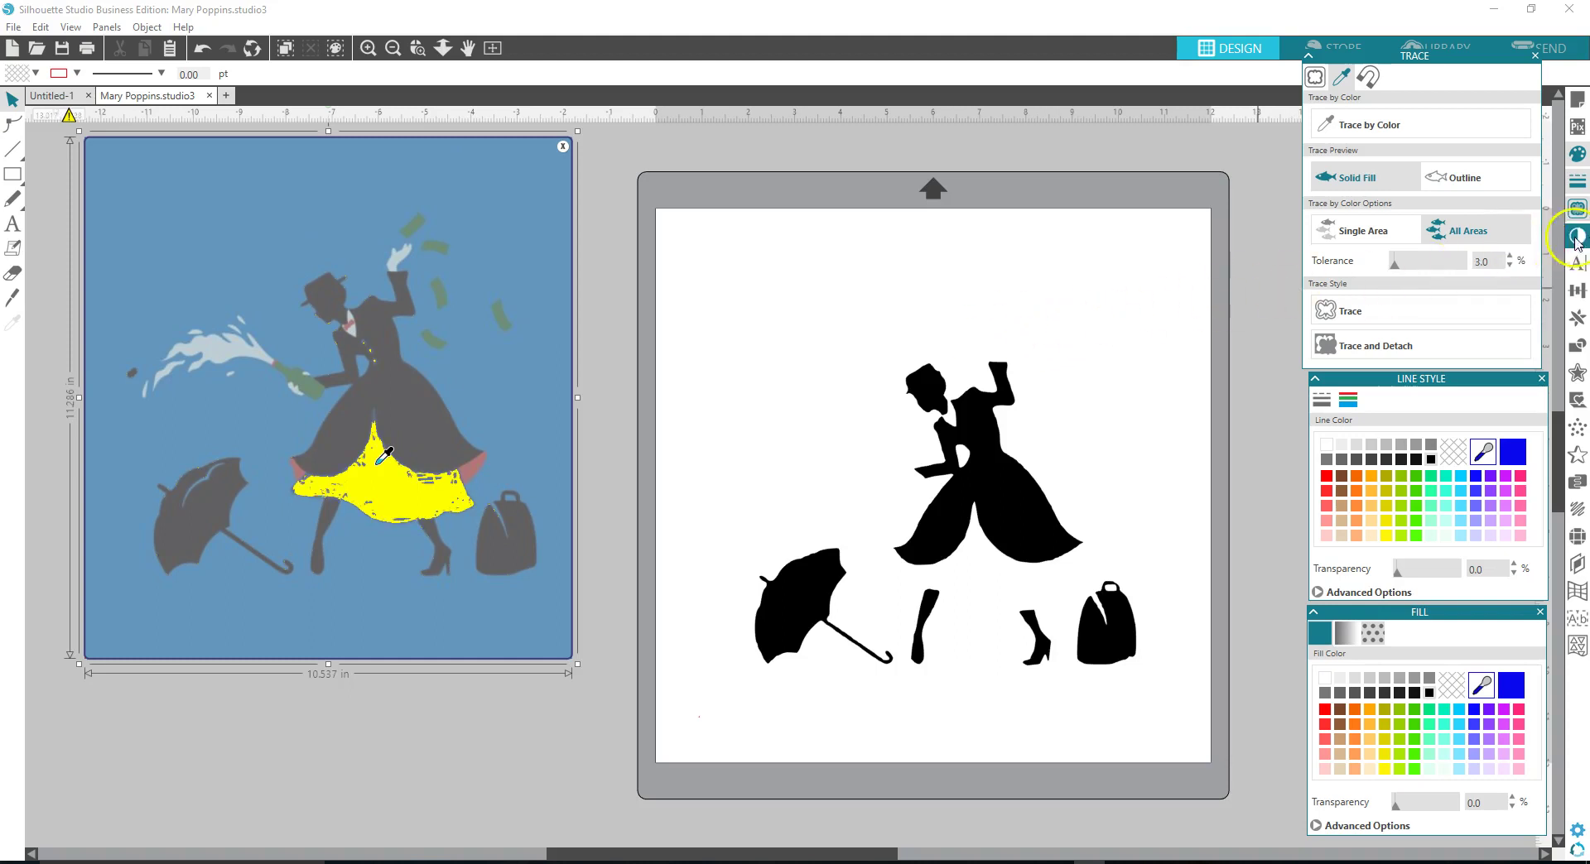
click(1508, 257)
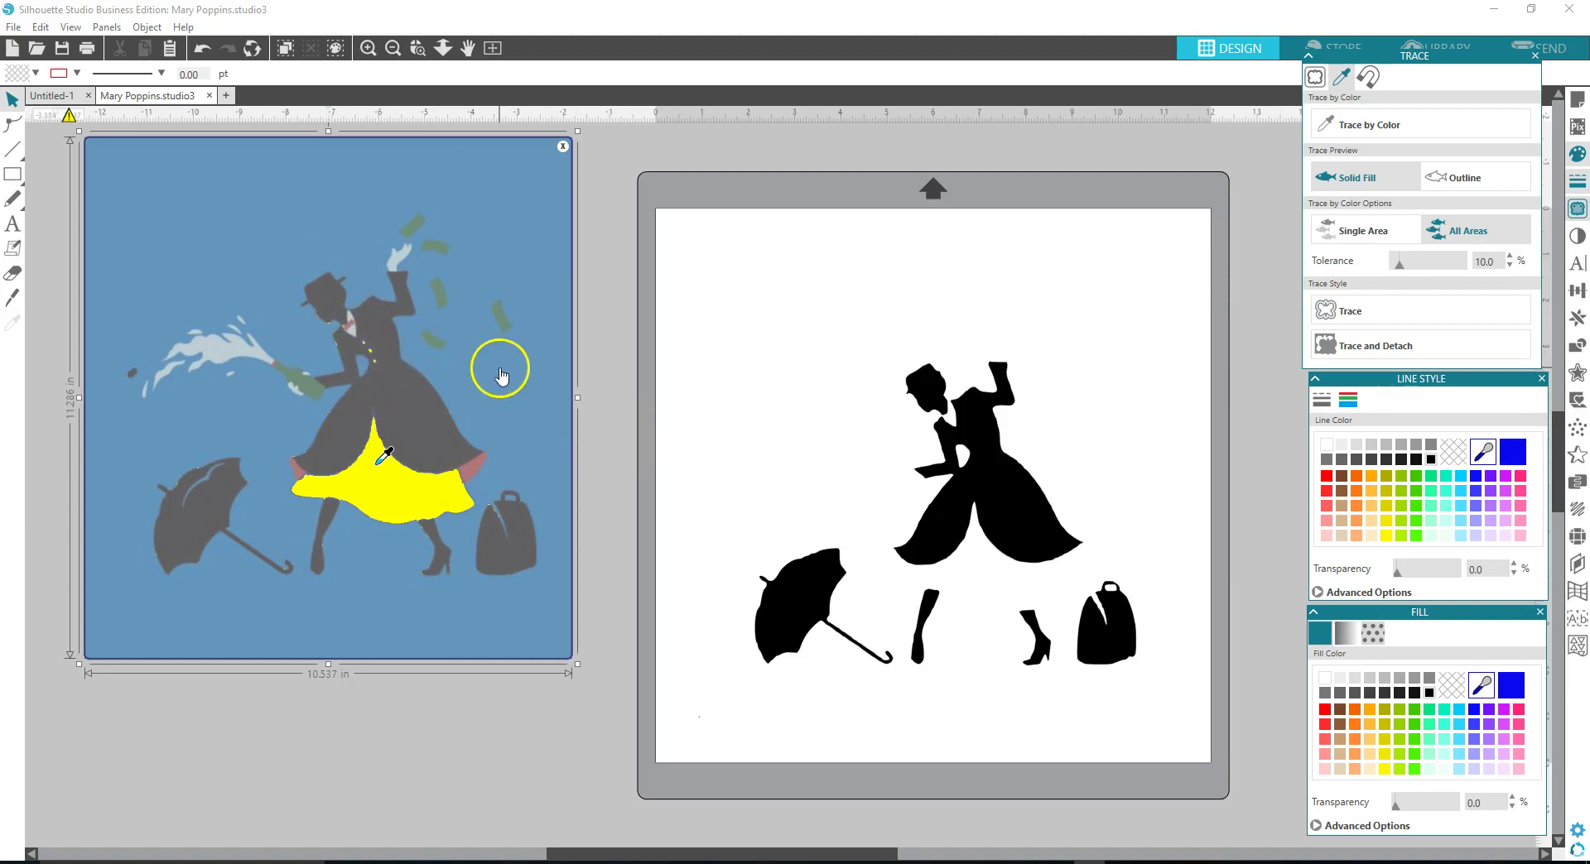
Step: Send the grouped black artwork to the back so it sits behind the blue buttons
click(1025, 489)
right_click(1026, 490)
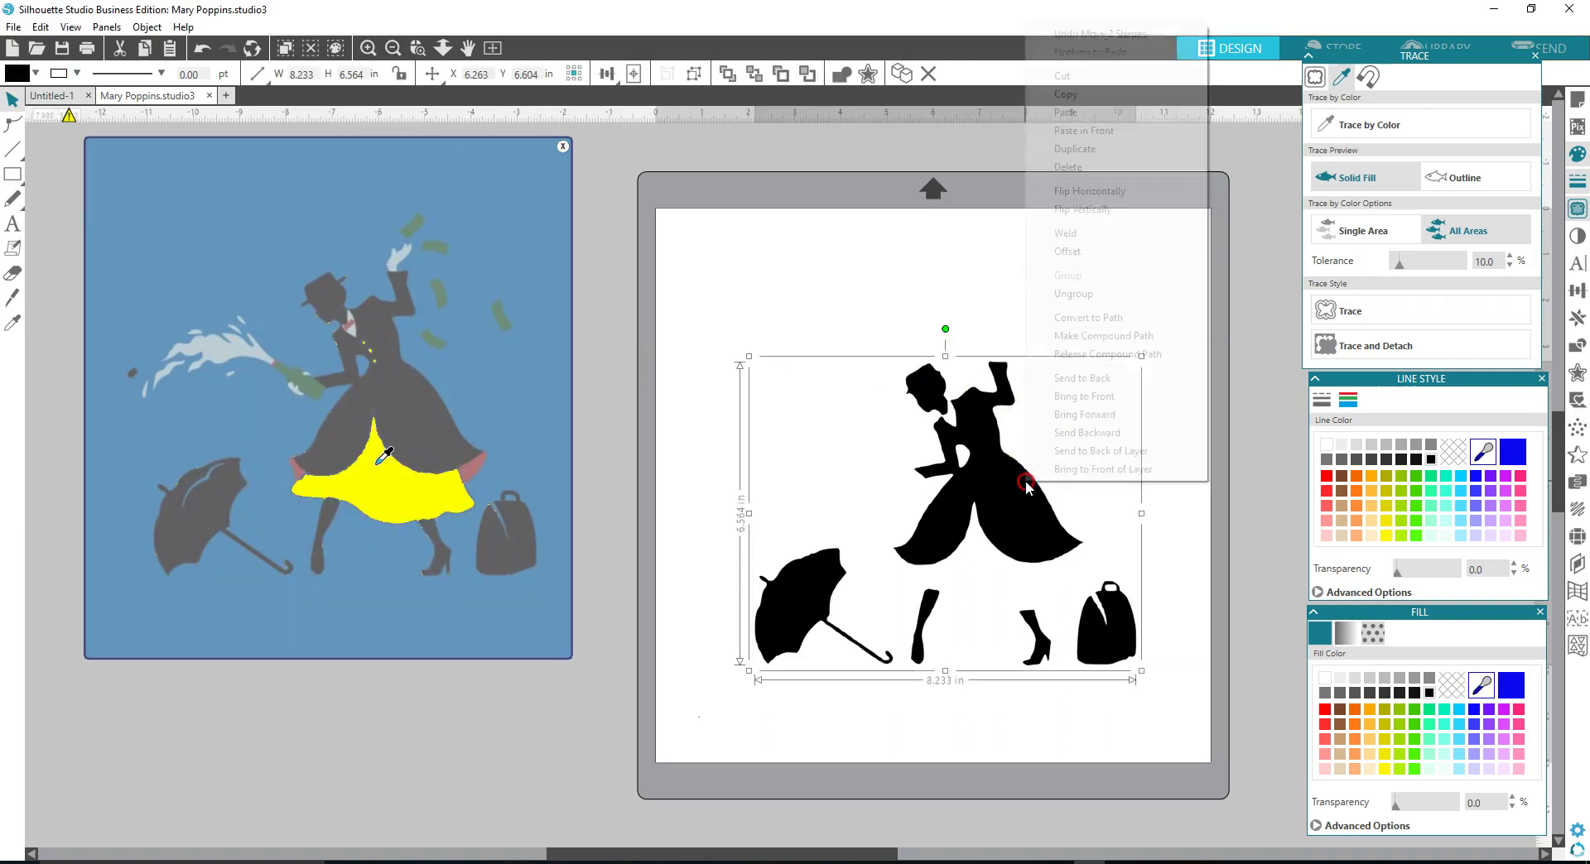
click(1068, 378)
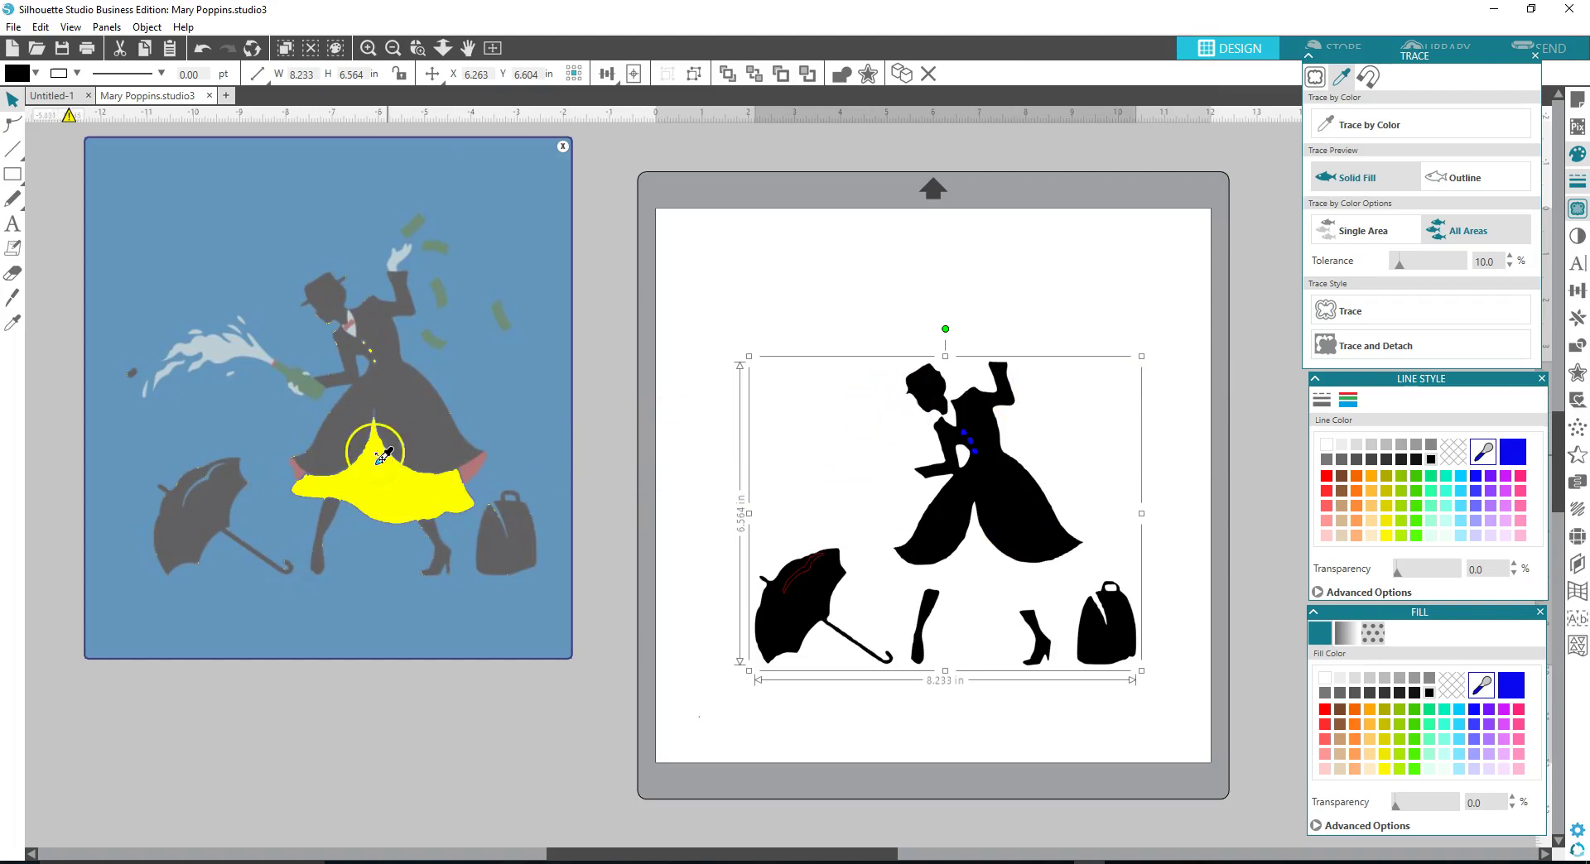
Step: Trace the previewed underskirt color and move the picture aside, clear of the traced outlines
click(1343, 311)
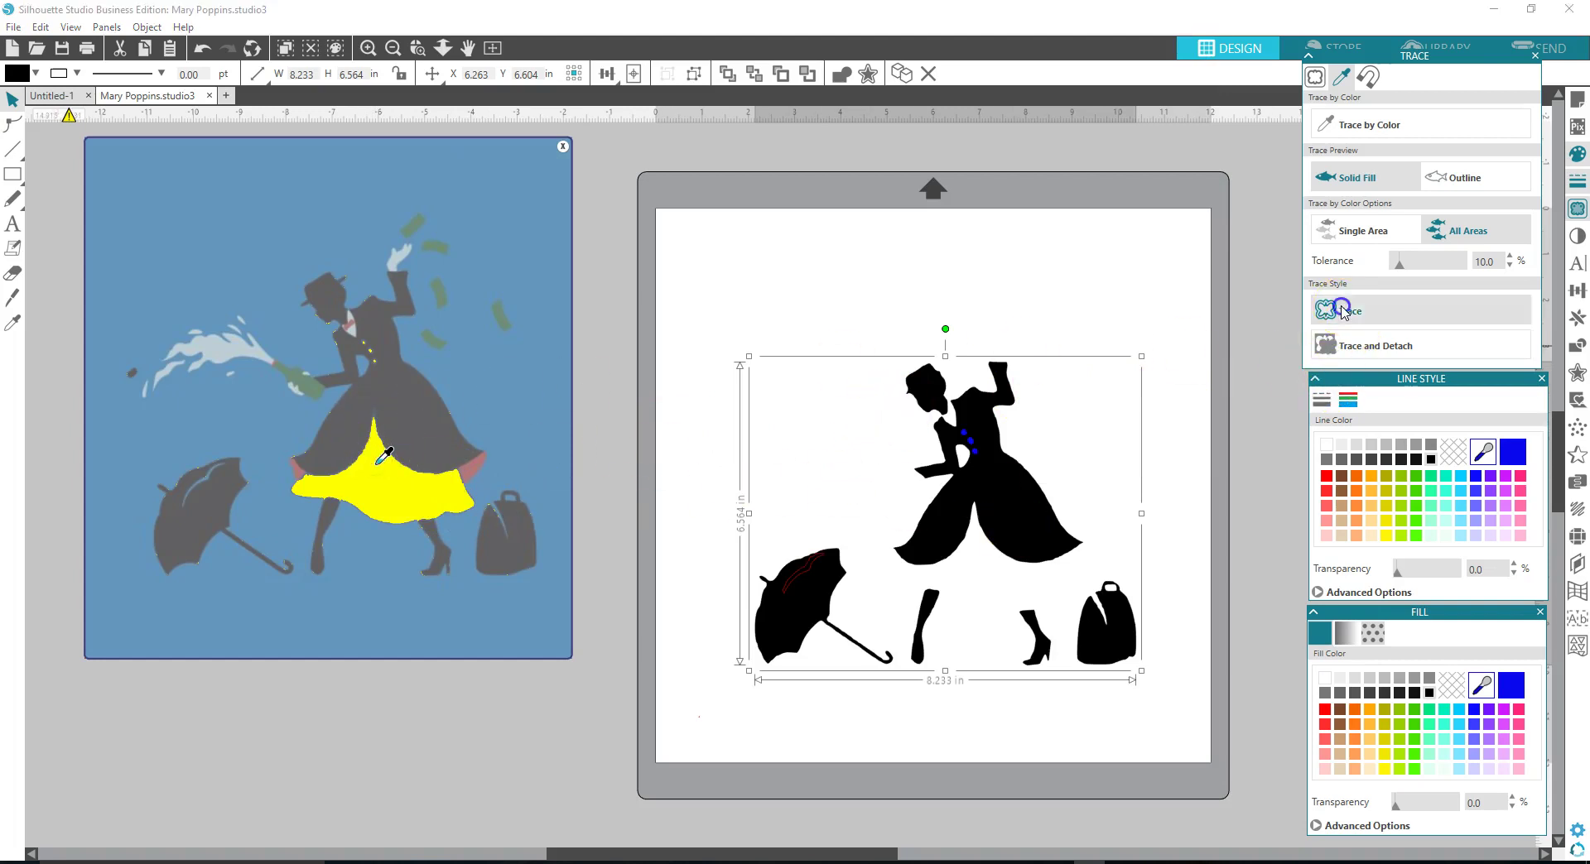
mouse_move(397, 429)
mouse_down()
mouse_move(141, 398)
mouse_move(1, 341)
mouse_up()
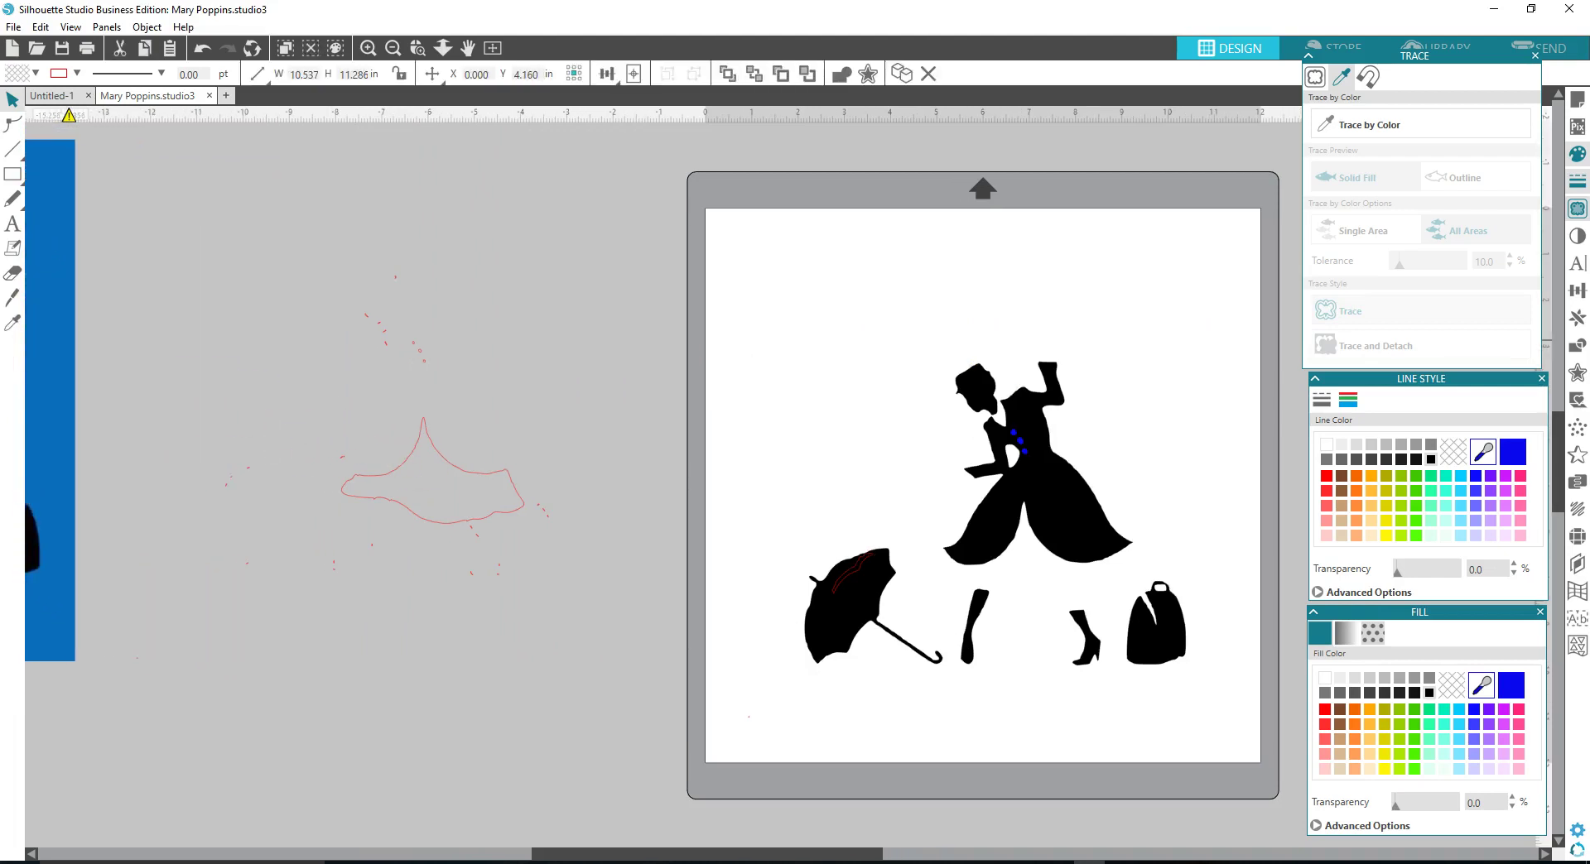
Step: Release the traced underskirt's compound path and delete the stray specks, keeping only the underskirt outline
click(458, 467)
right_click(458, 468)
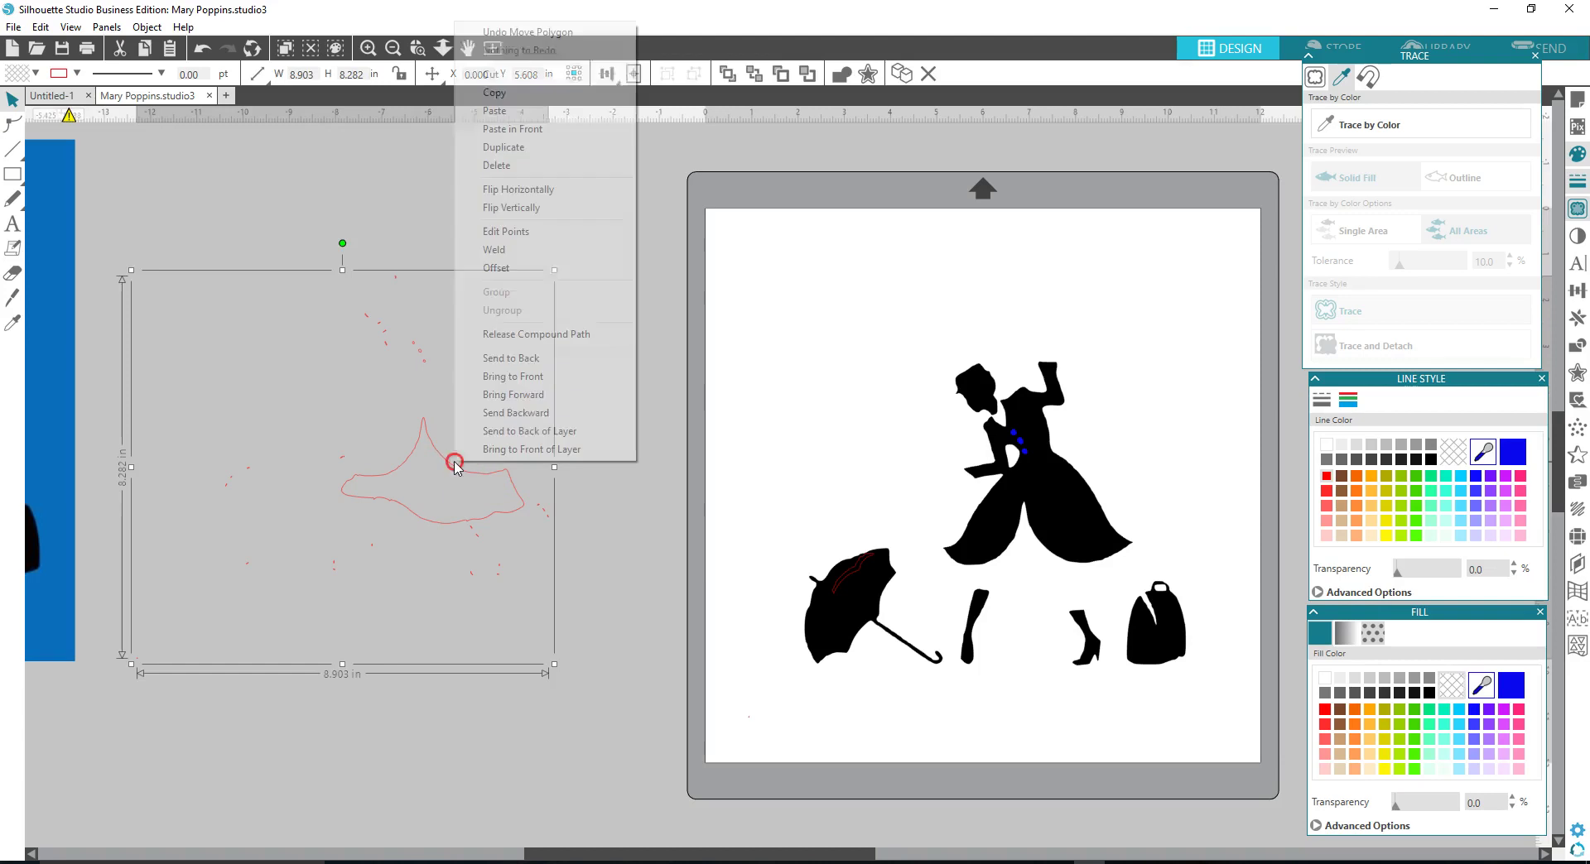
click(508, 334)
click(489, 381)
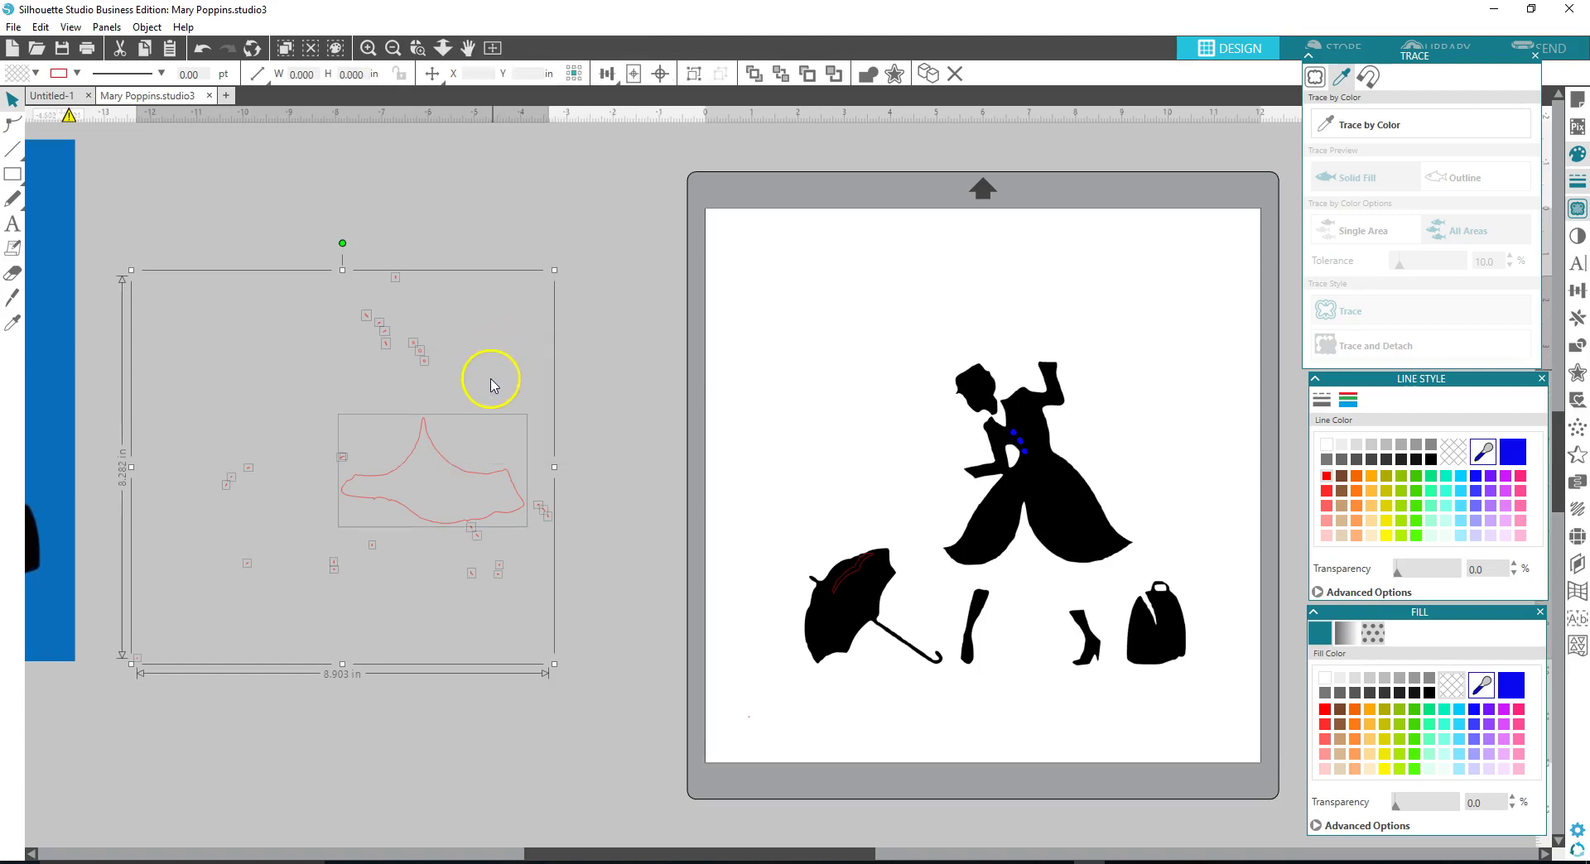
click(457, 470)
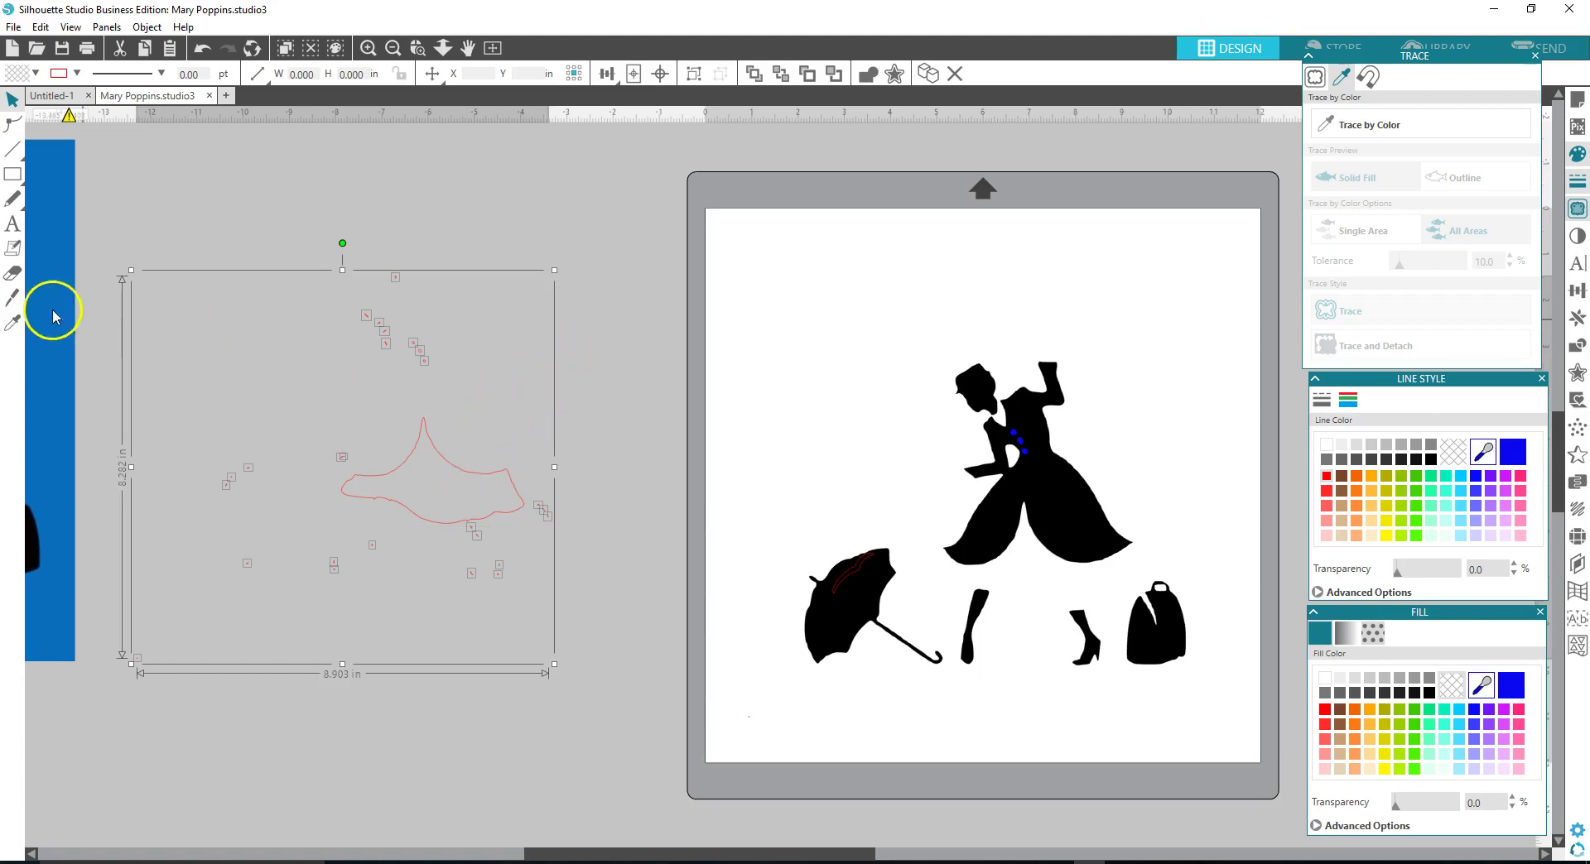
key(Delete)
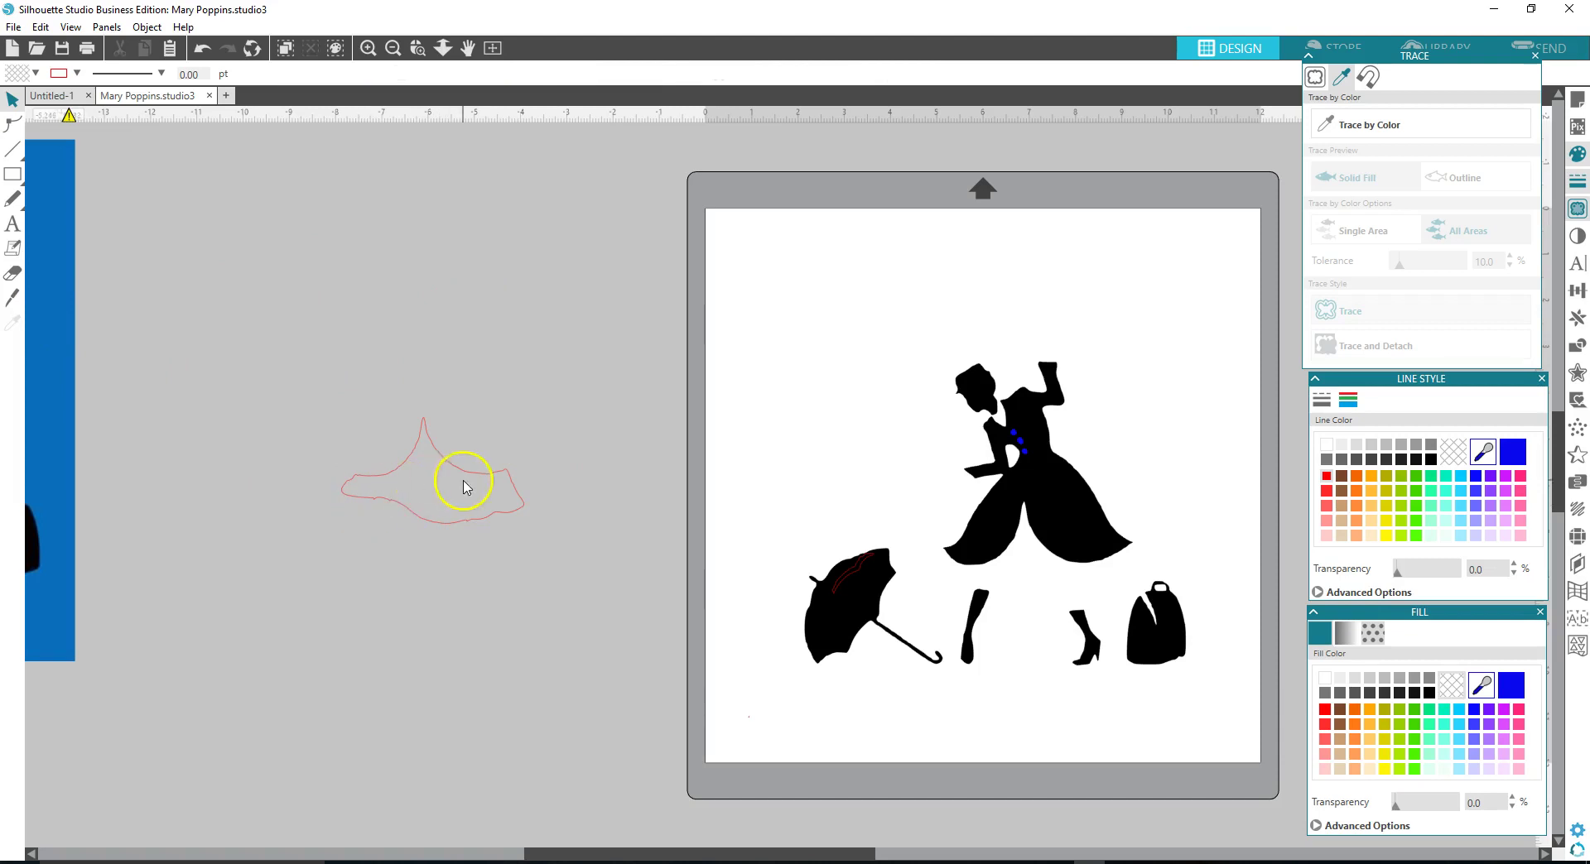
Step: Move the underskirt outline under the coat on the page and bring the whole picture back into view beside the page
click(443, 523)
drag(443, 523, 1043, 604)
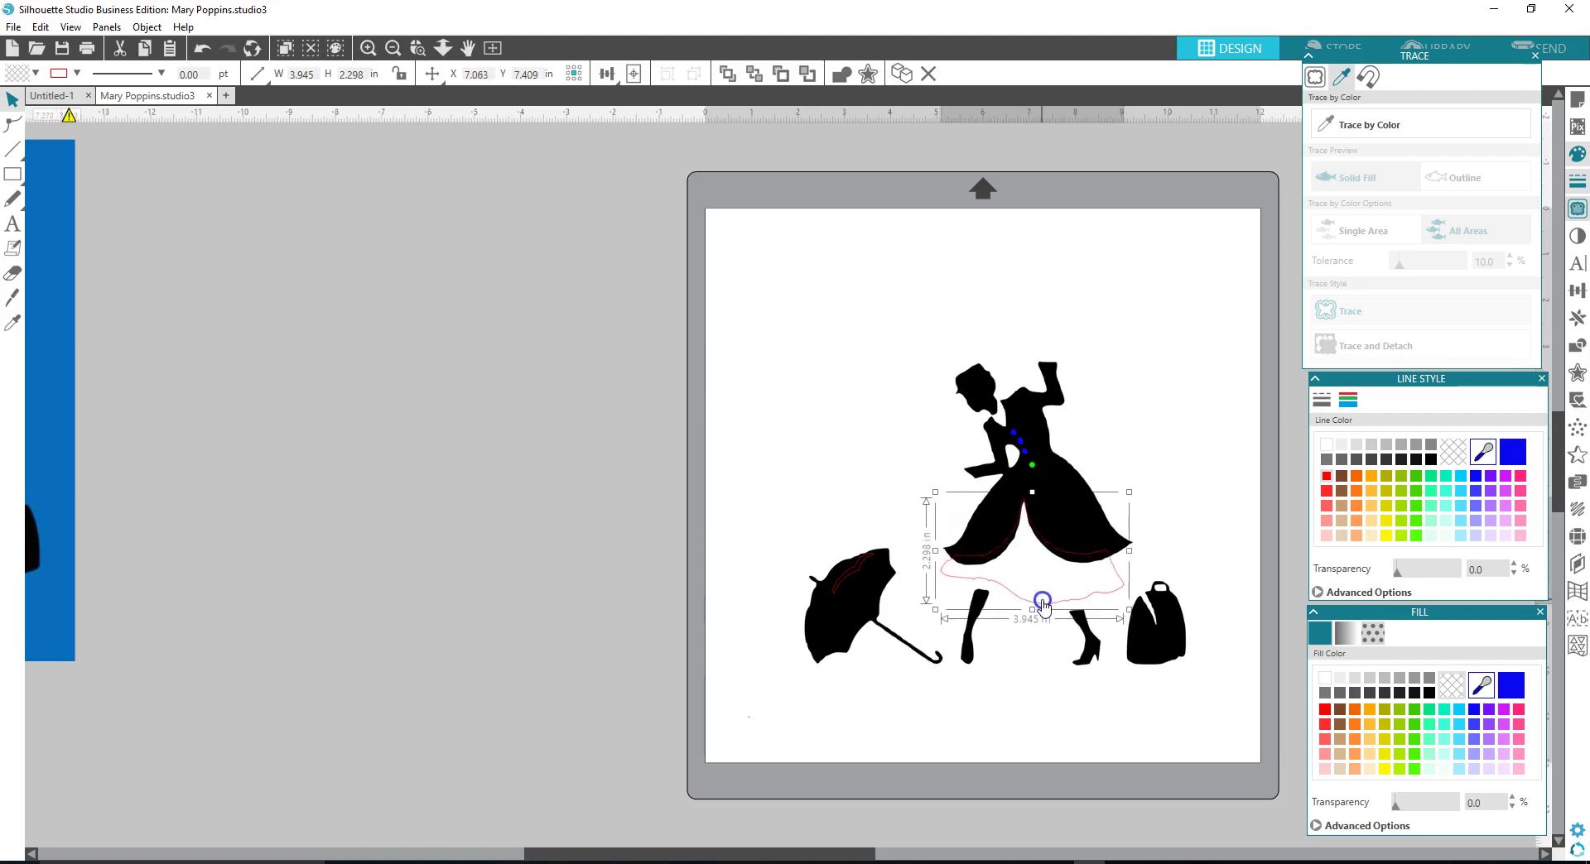
double_click(47, 434)
drag(336, 436, 583, 448)
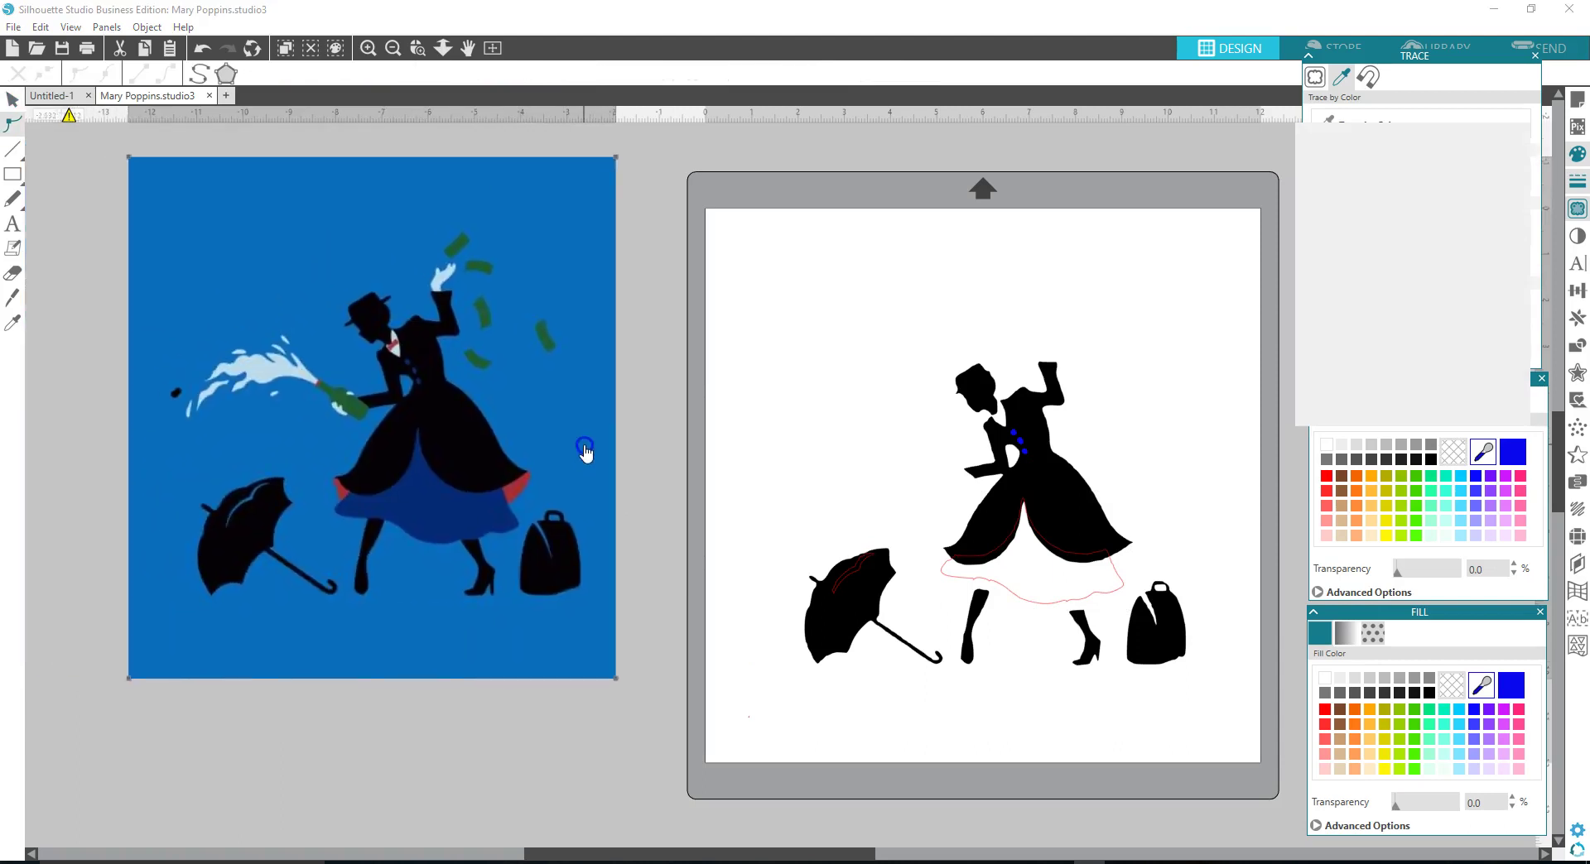
Step: Set the underskirt's line color and fill to the sampled blue and shift it slightly to fit beneath the coat
click(1034, 604)
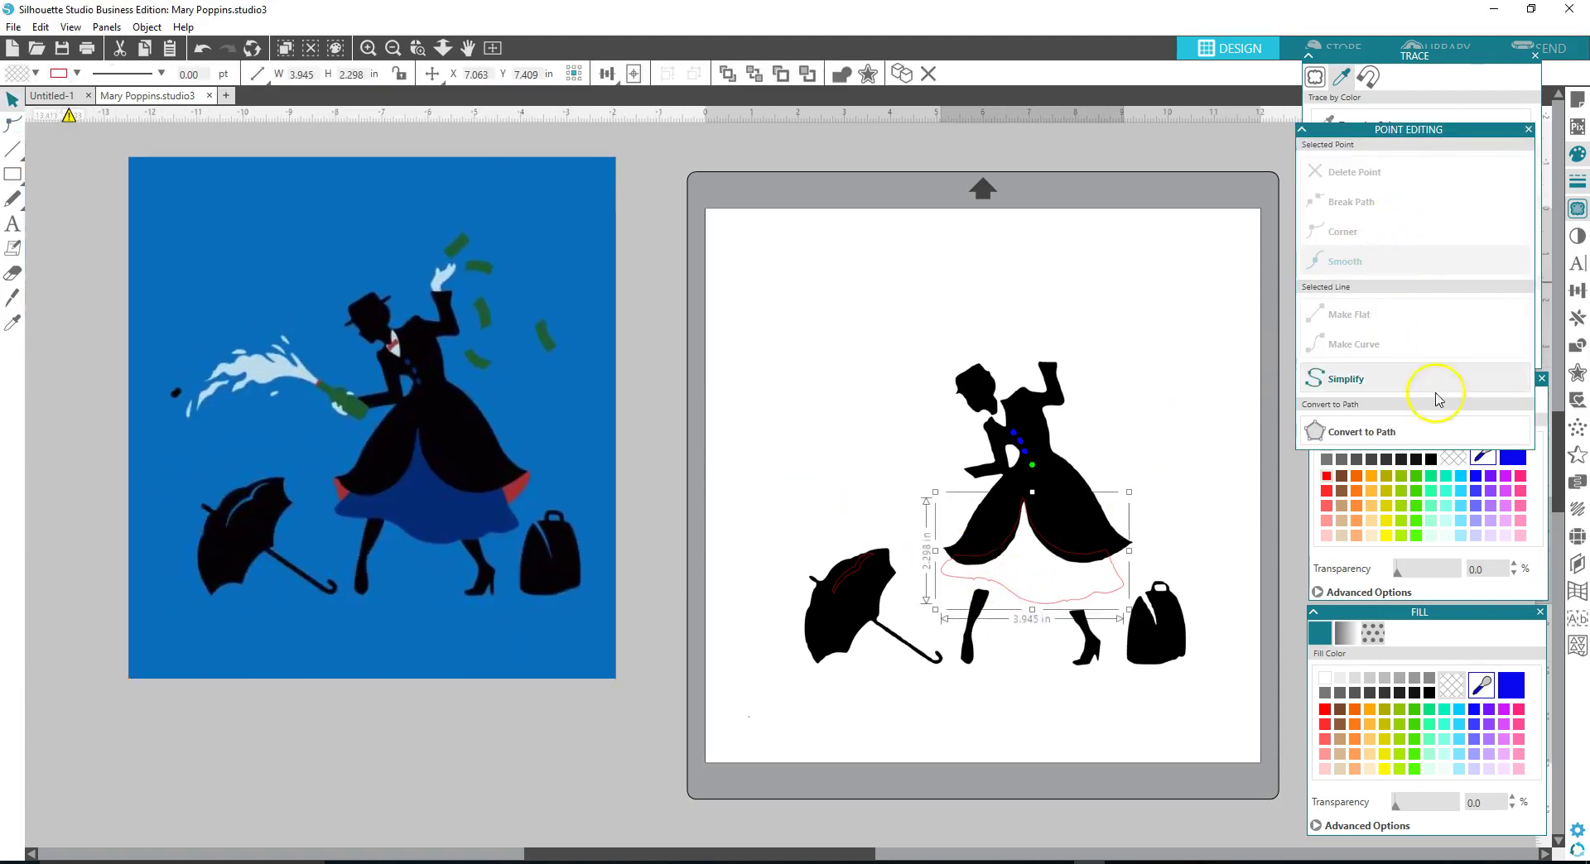
click(1509, 464)
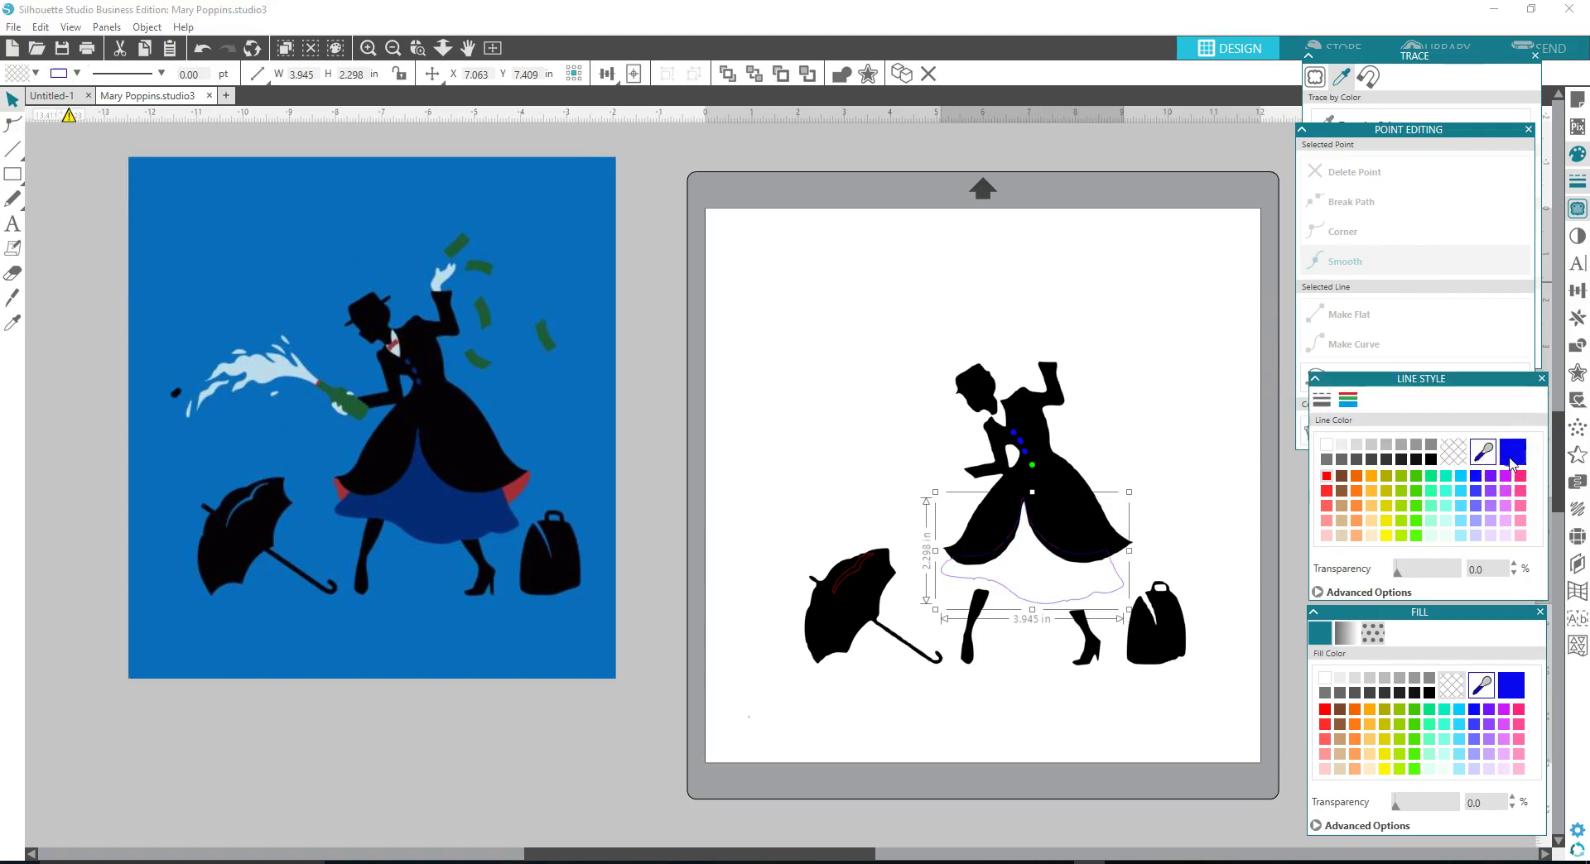
click(1510, 686)
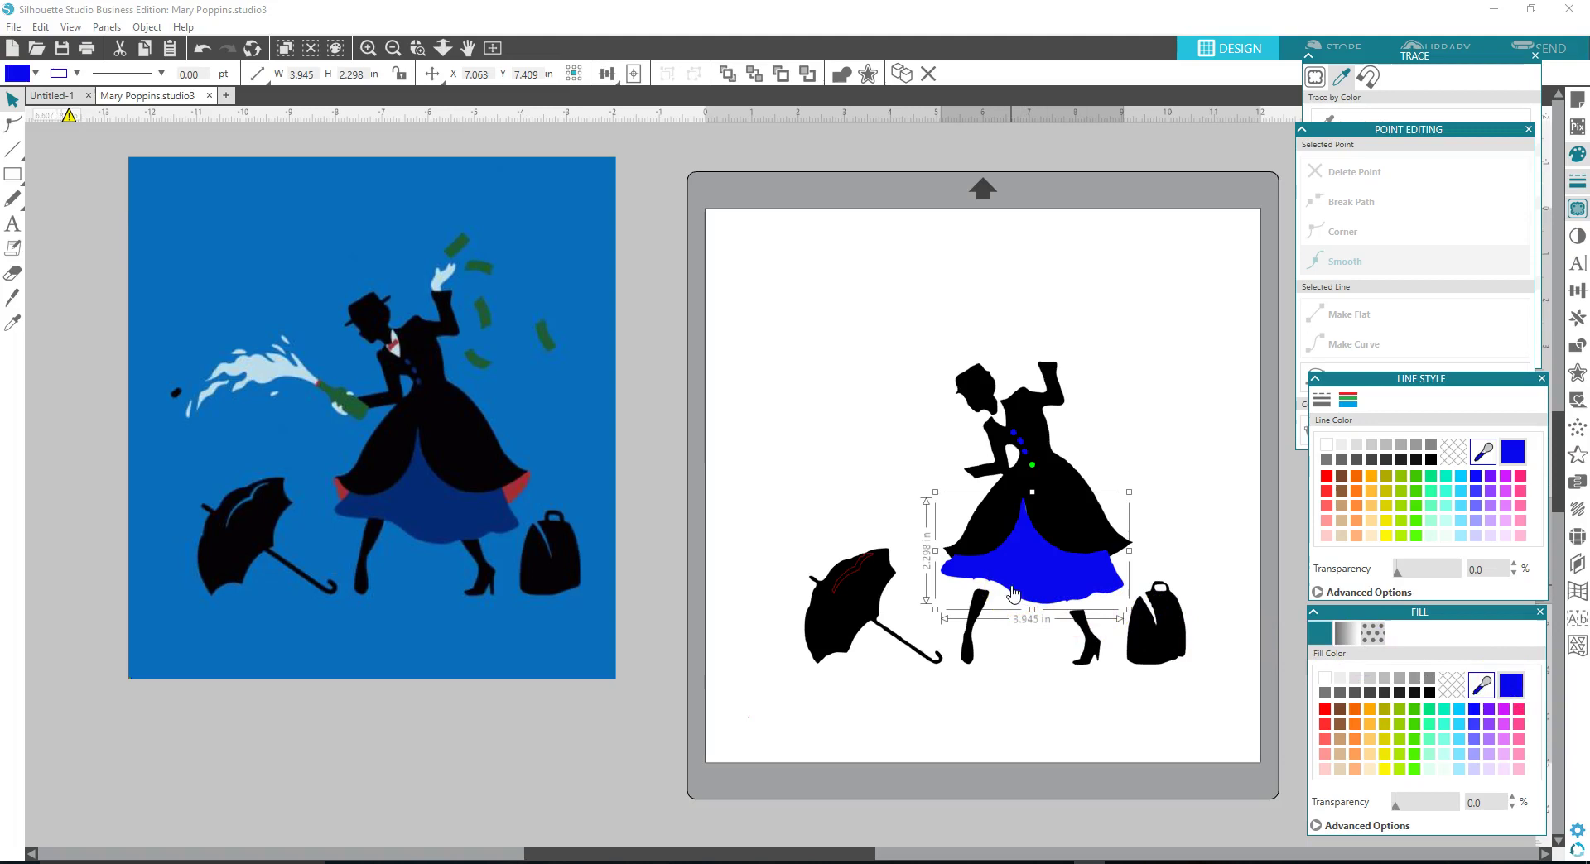
drag(1009, 591, 1006, 589)
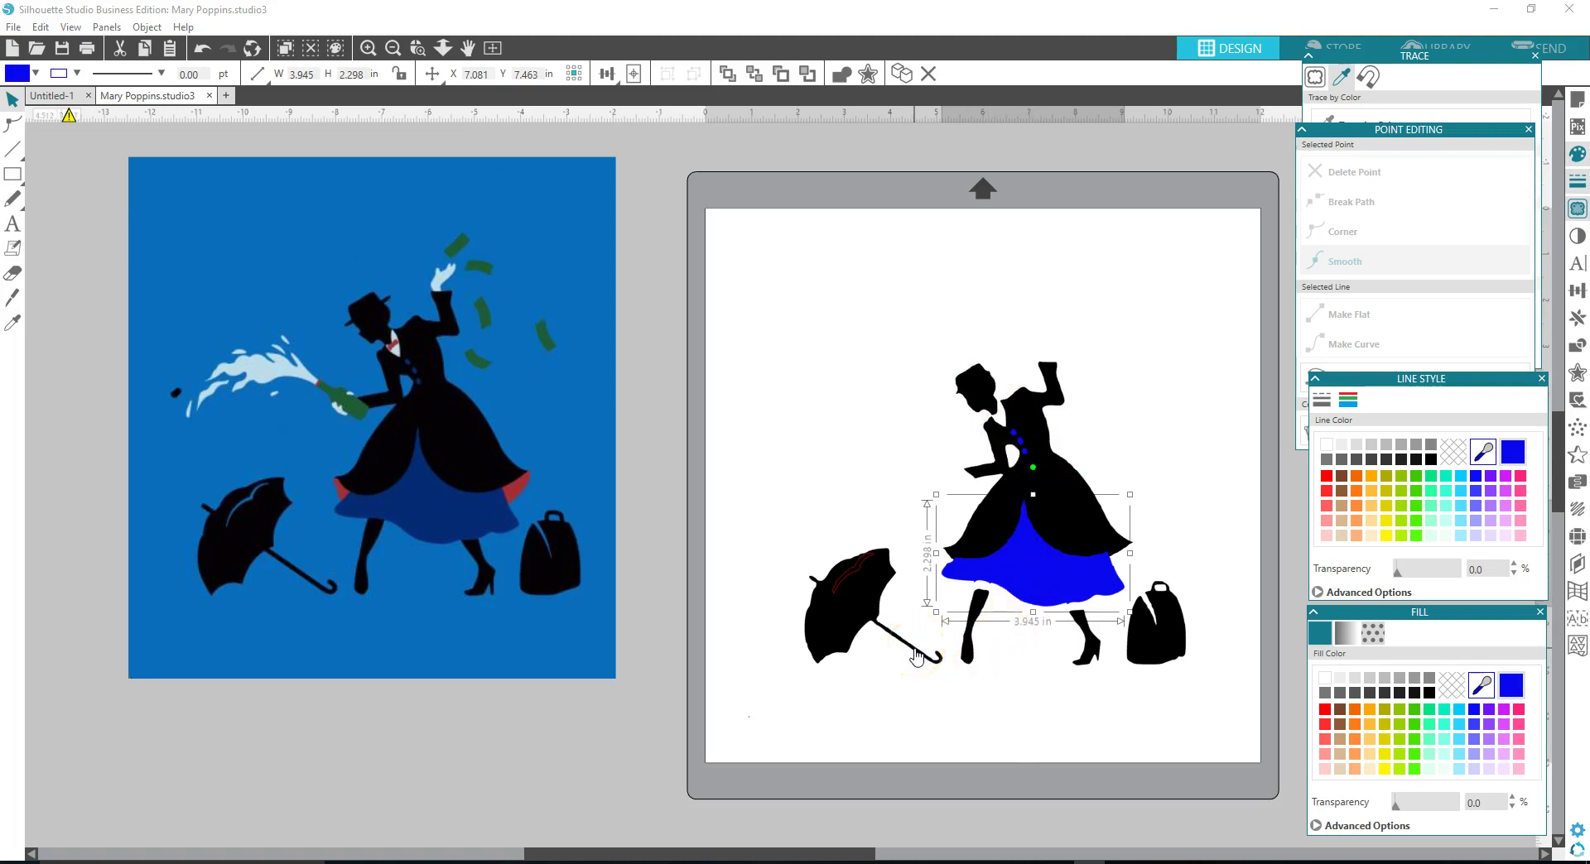
Step: Ungroup the black artwork and its nested groups until the suitcase, head, umbrella, coat and both legs are separate shapes
click(967, 660)
right_click(969, 660)
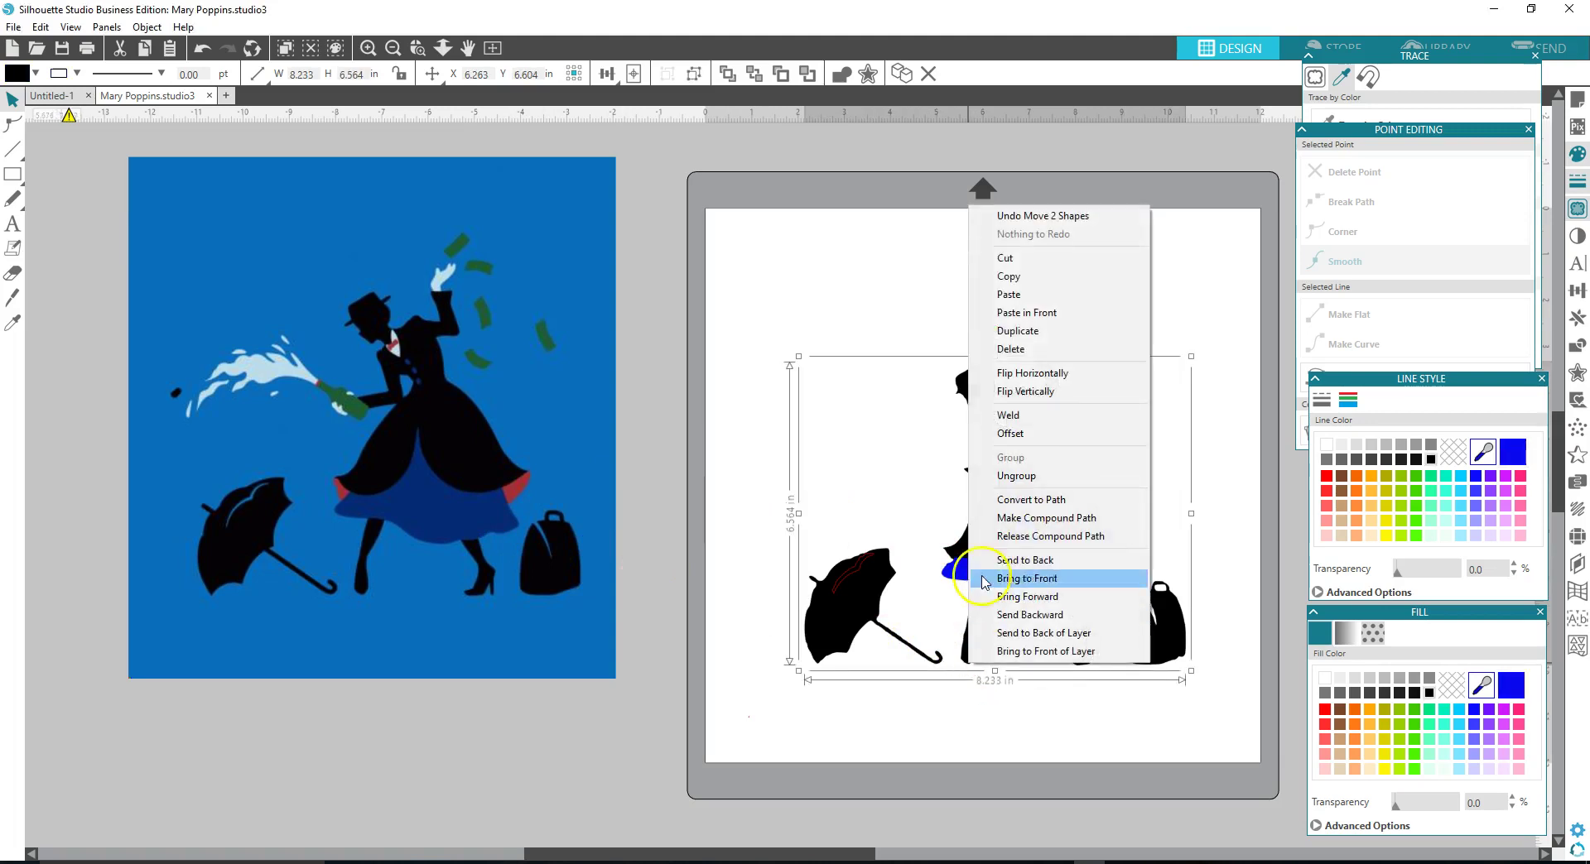
click(1011, 476)
click(1031, 686)
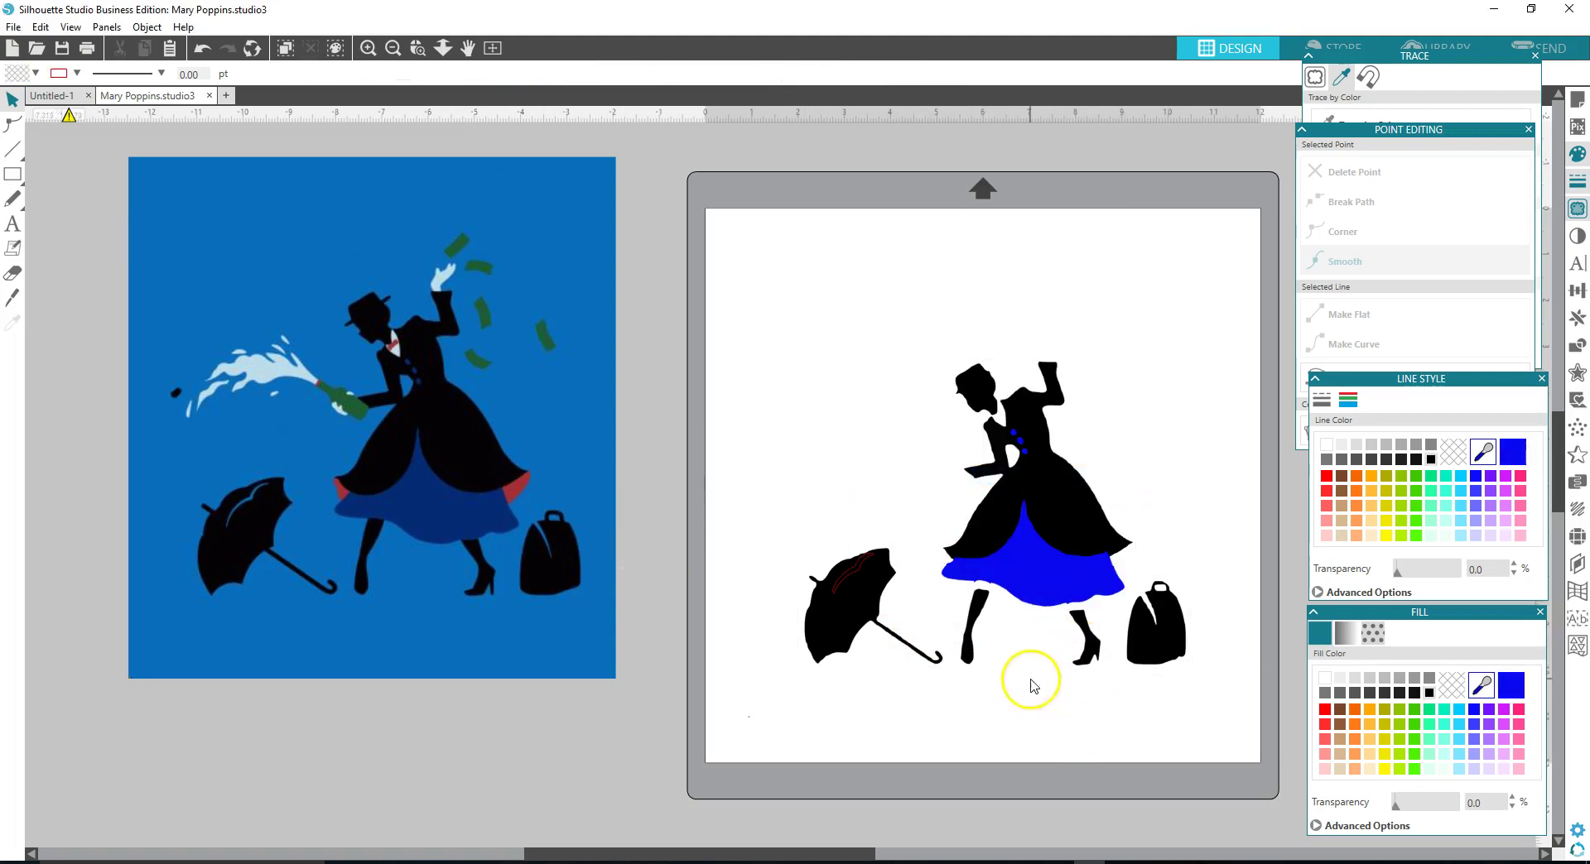
click(973, 652)
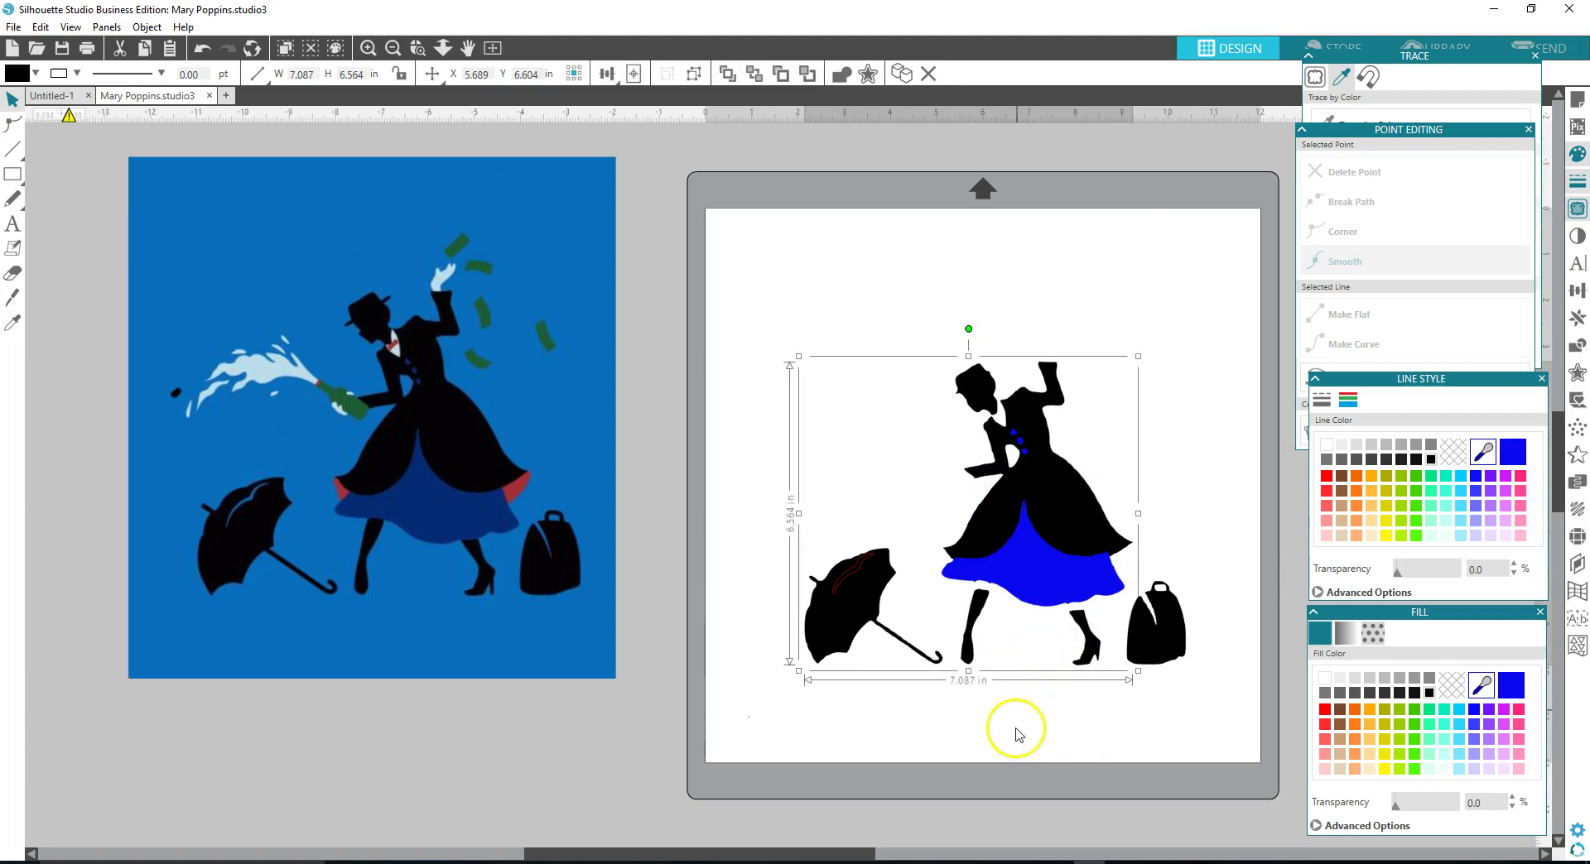
click(973, 619)
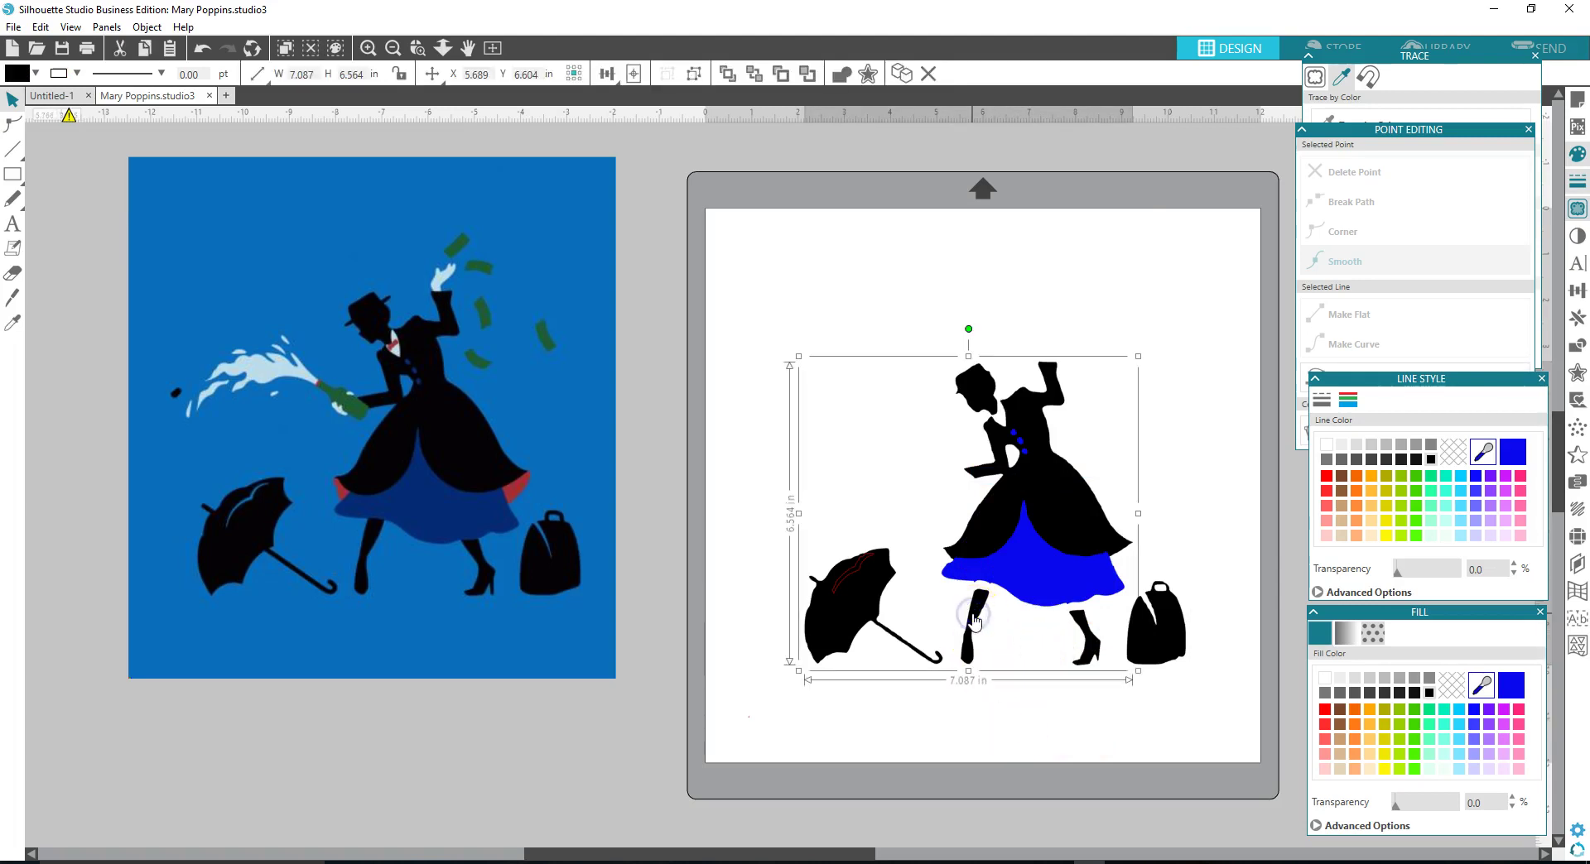
right_click(974, 621)
click(1017, 427)
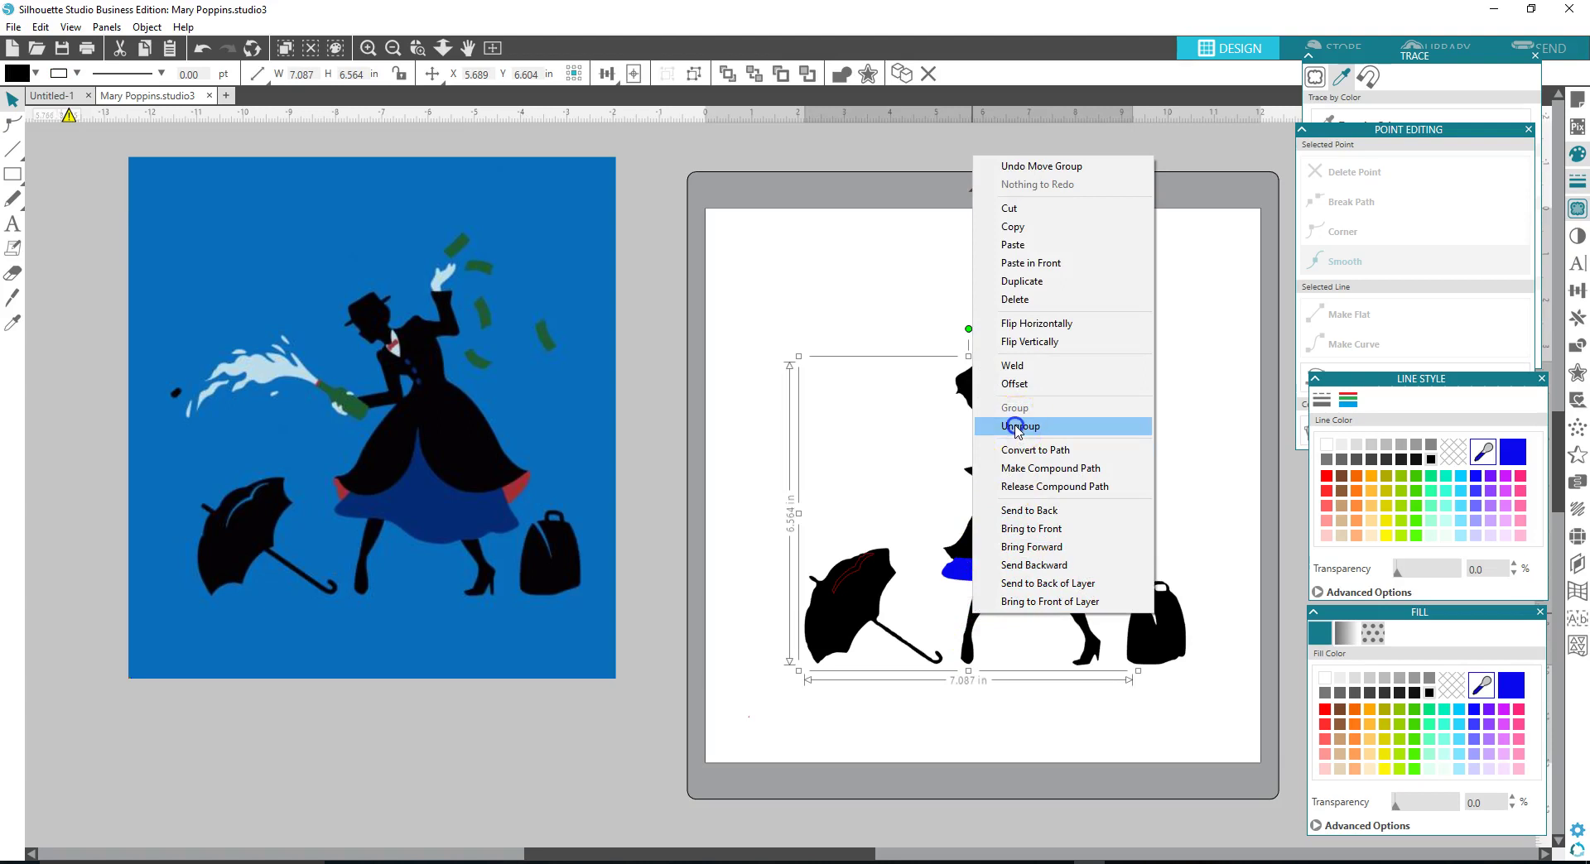
click(1071, 745)
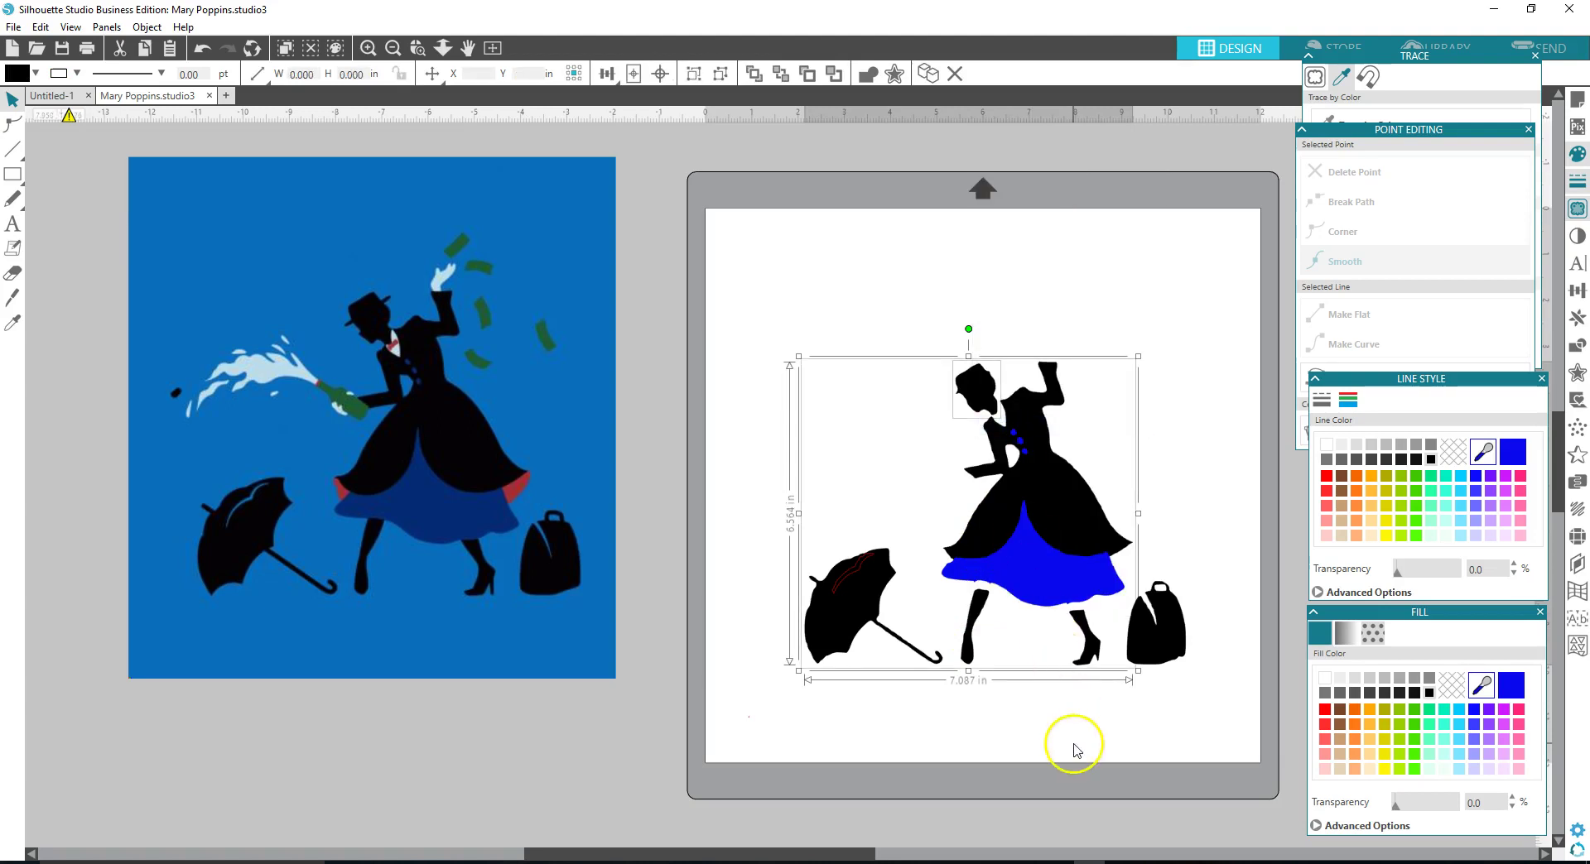
click(1073, 639)
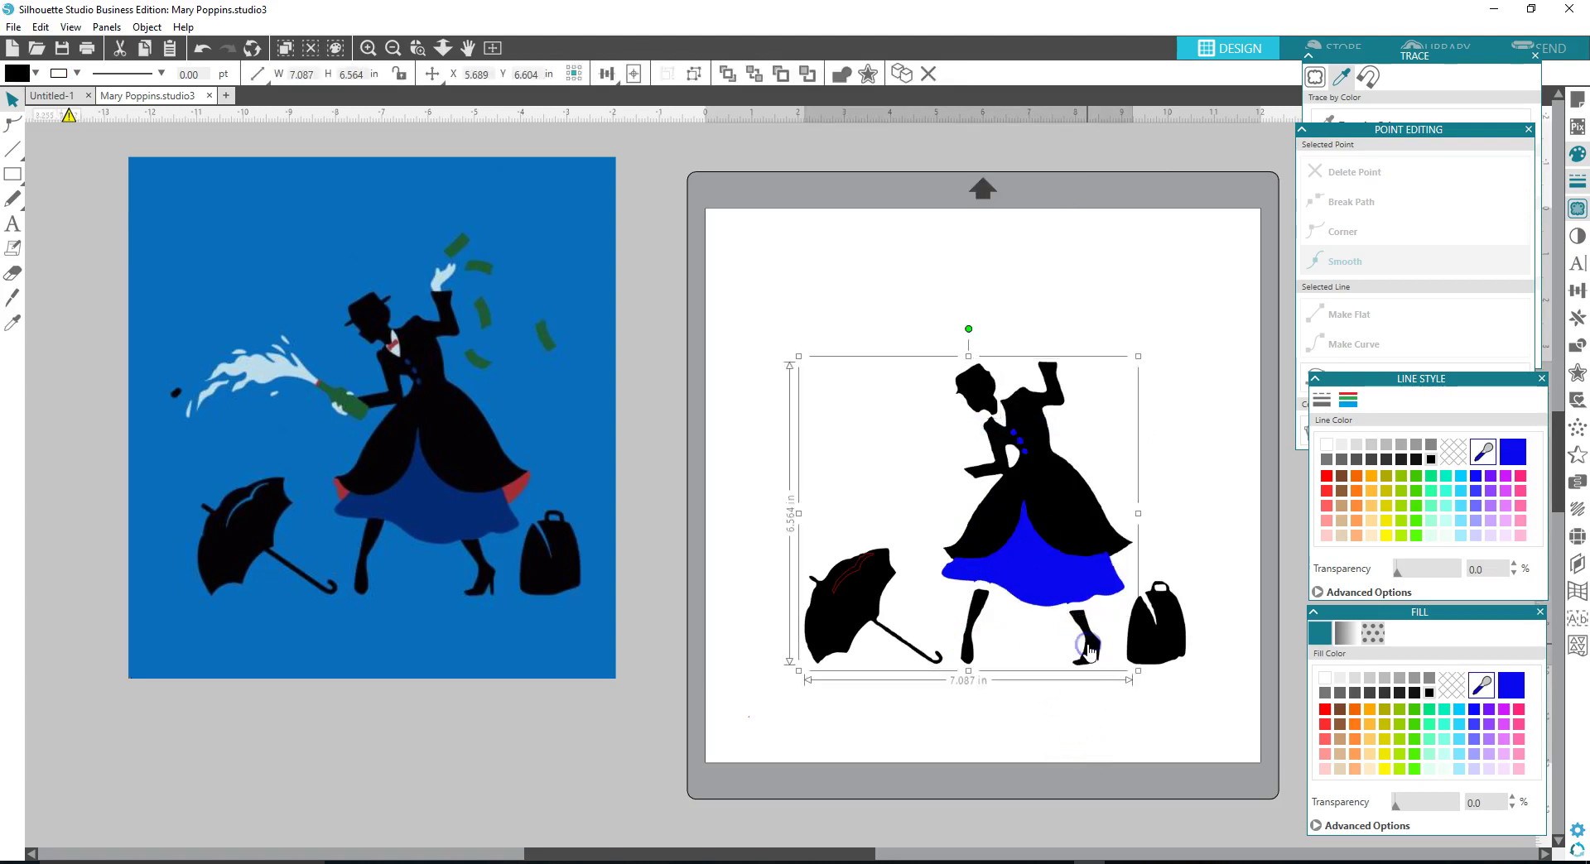
right_click(1089, 647)
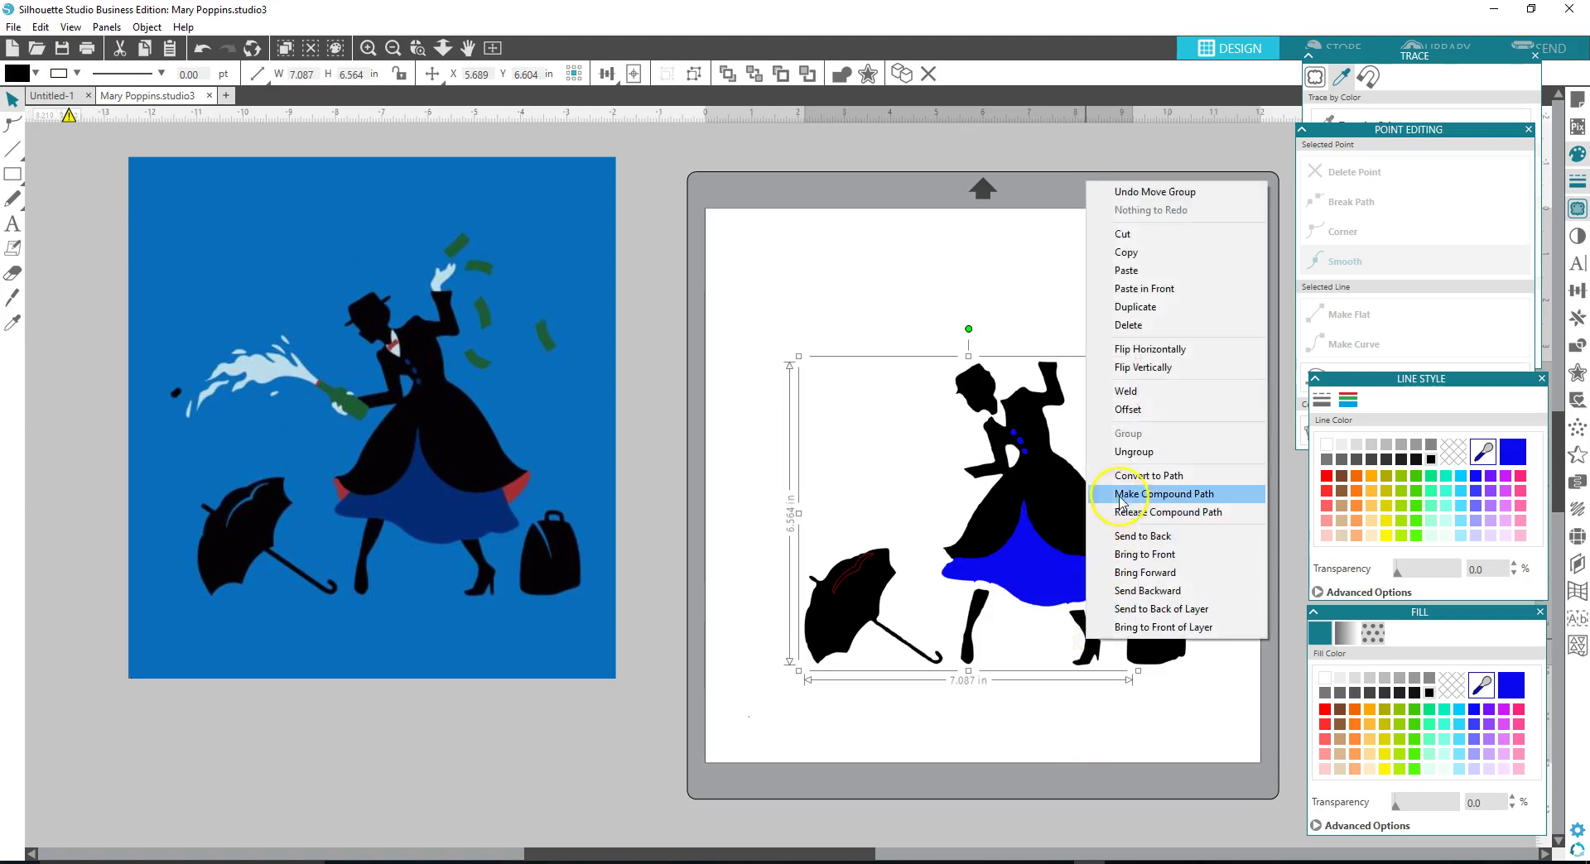
click(1125, 452)
click(1144, 371)
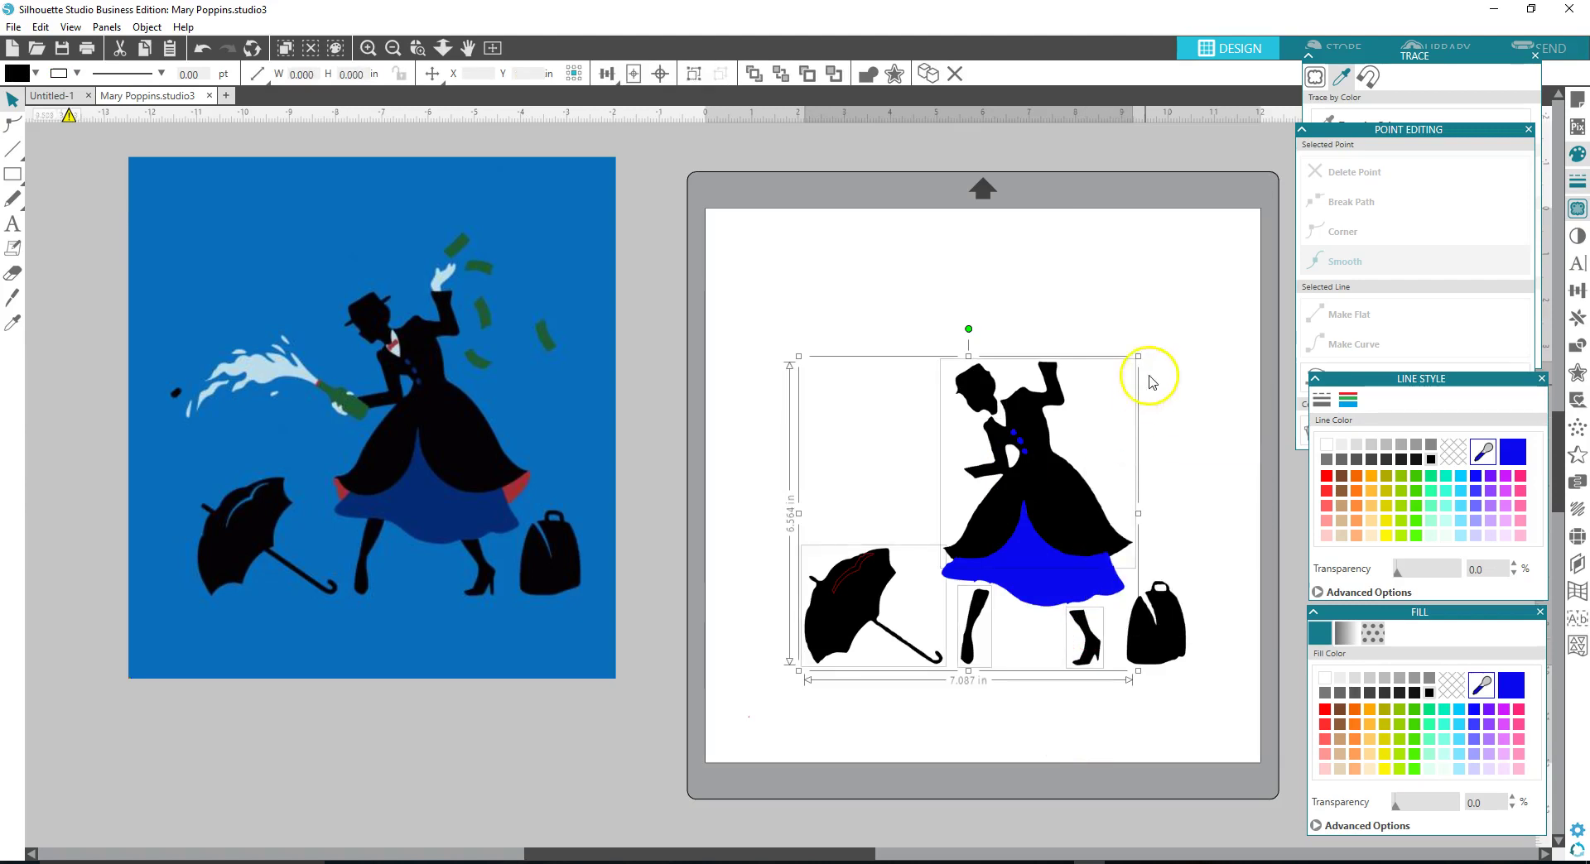
Step: Select both legs and group them together
click(1088, 630)
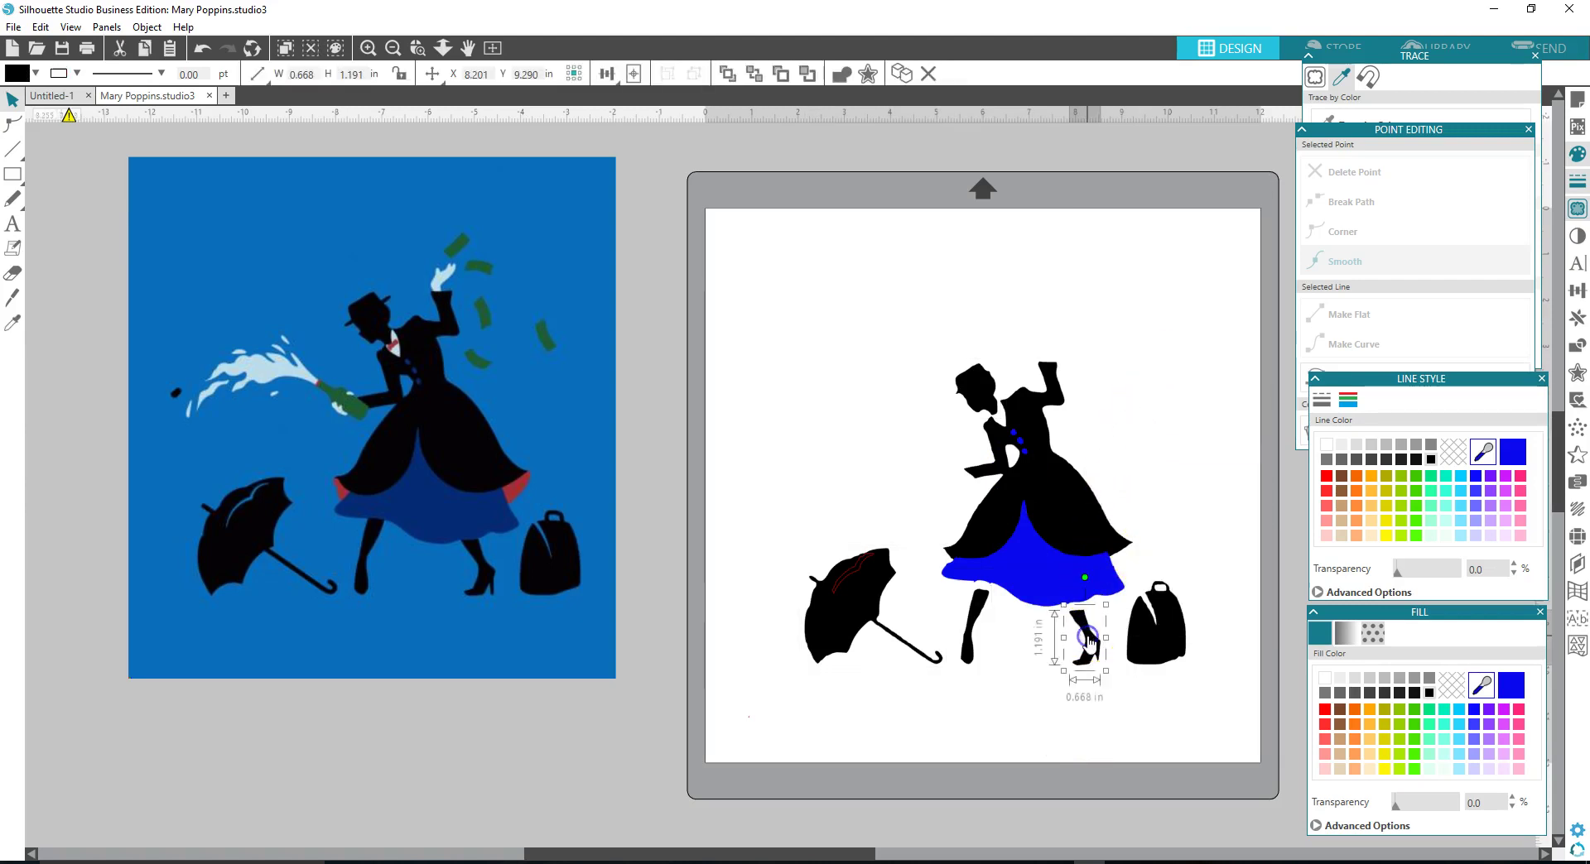
click(1032, 622)
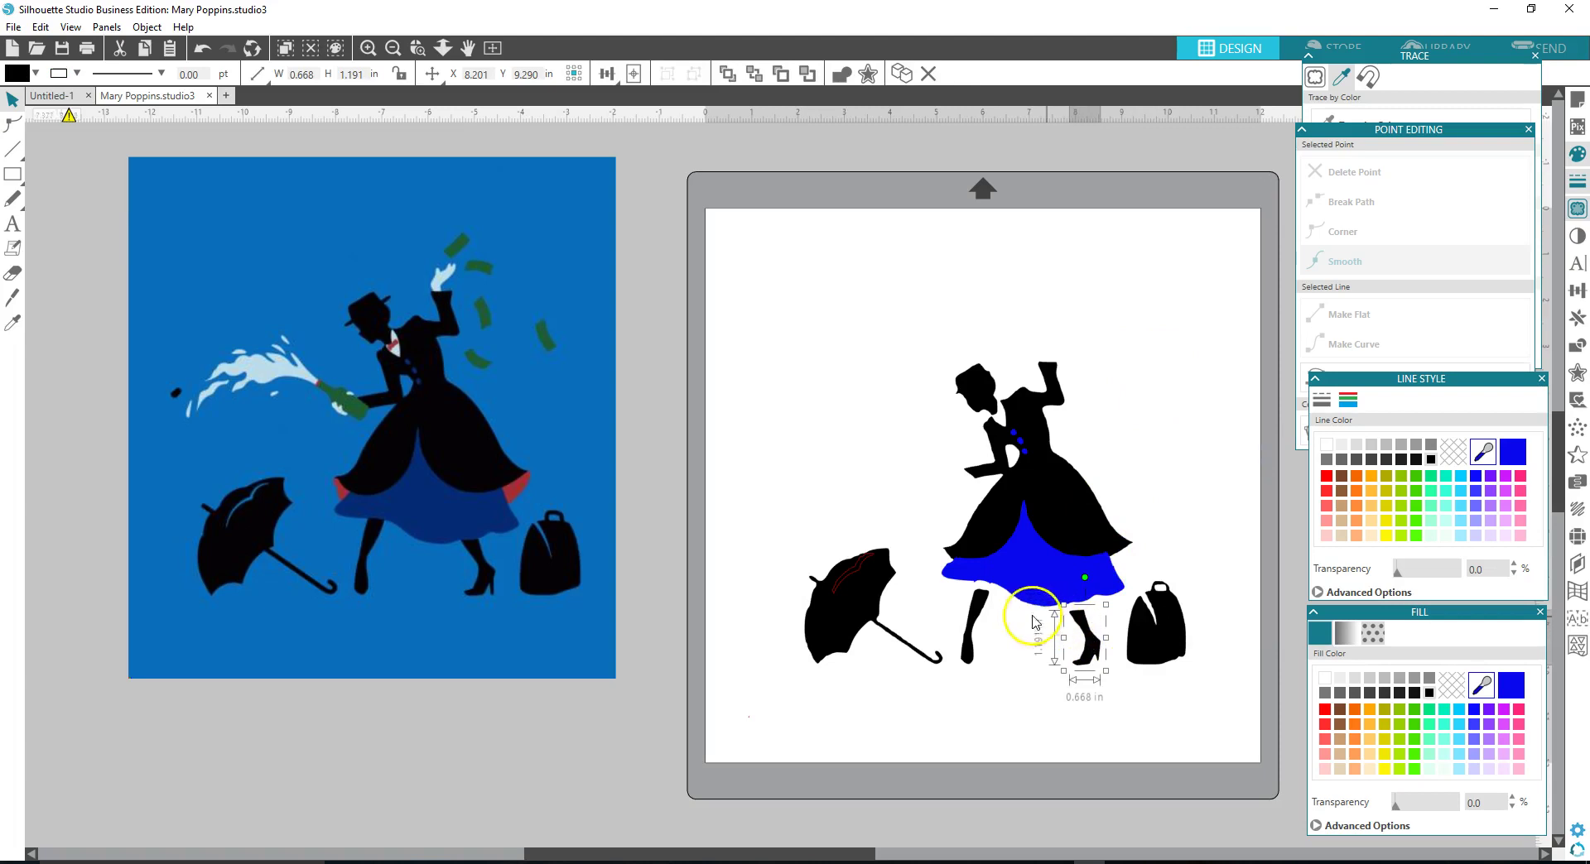
shift+click(979, 615)
right_click(980, 619)
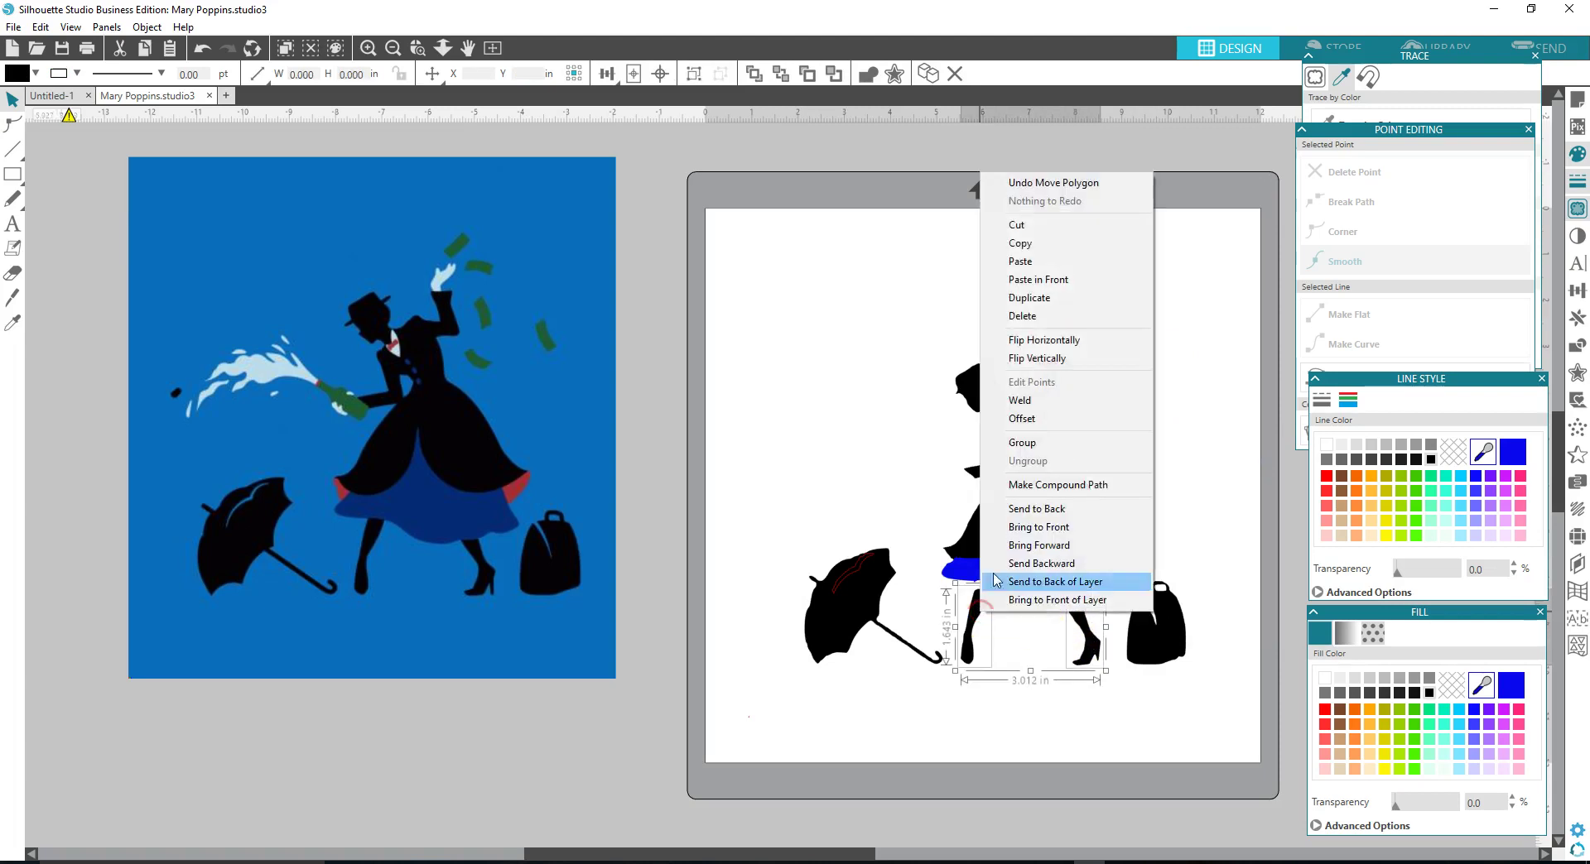
click(1032, 442)
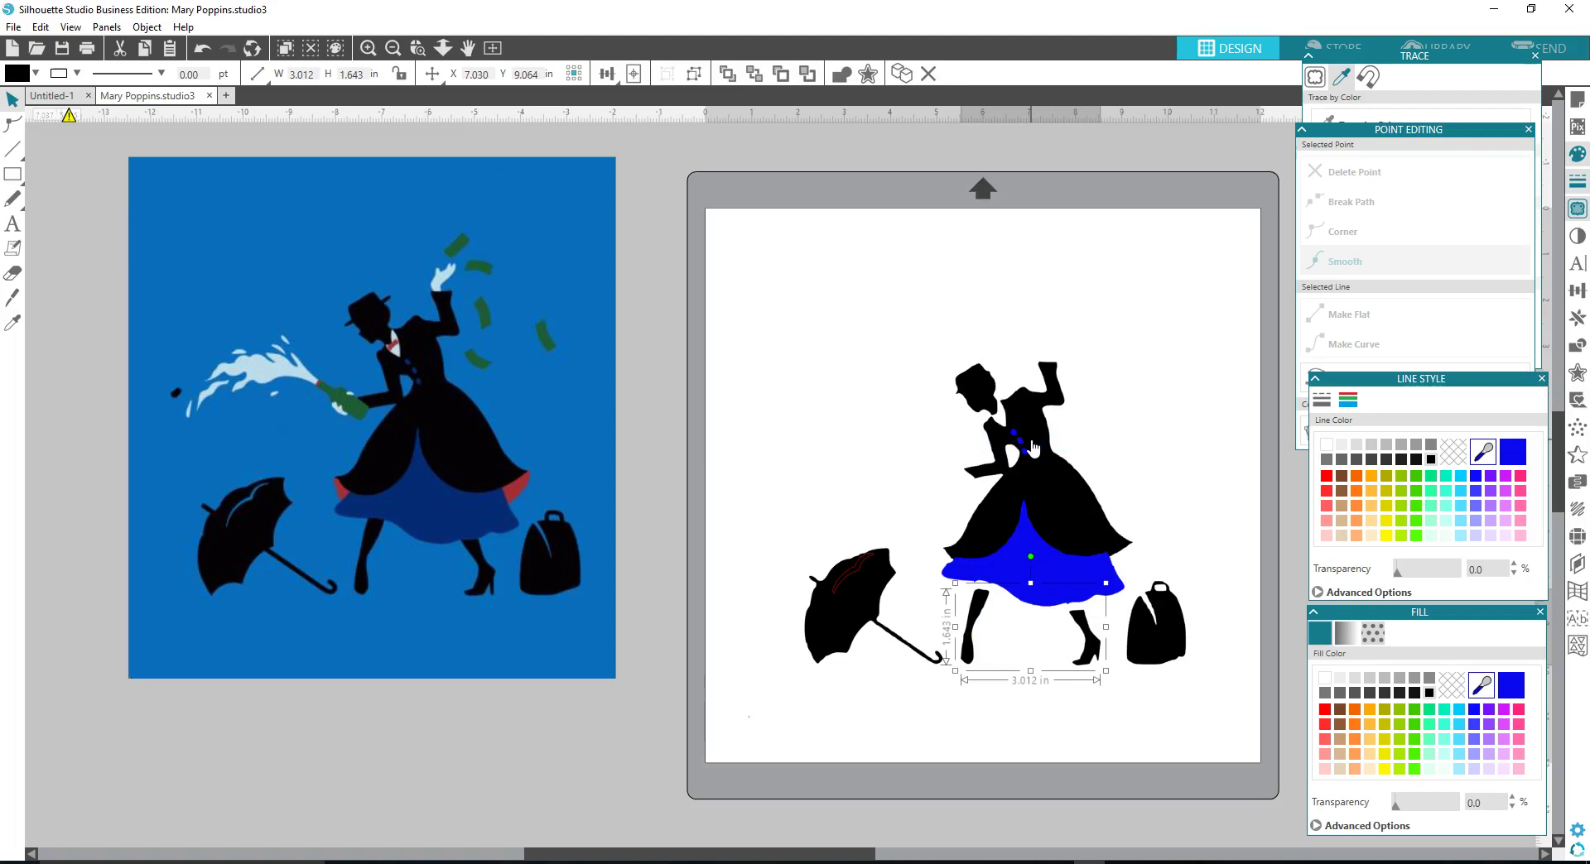
Step: Nudge the grouped legs up by about 0.2 in to meet the hem of the blue underskirt
key(Up)
key(Up)
key(Up)
key(Up)
key(Up)
key(Up)
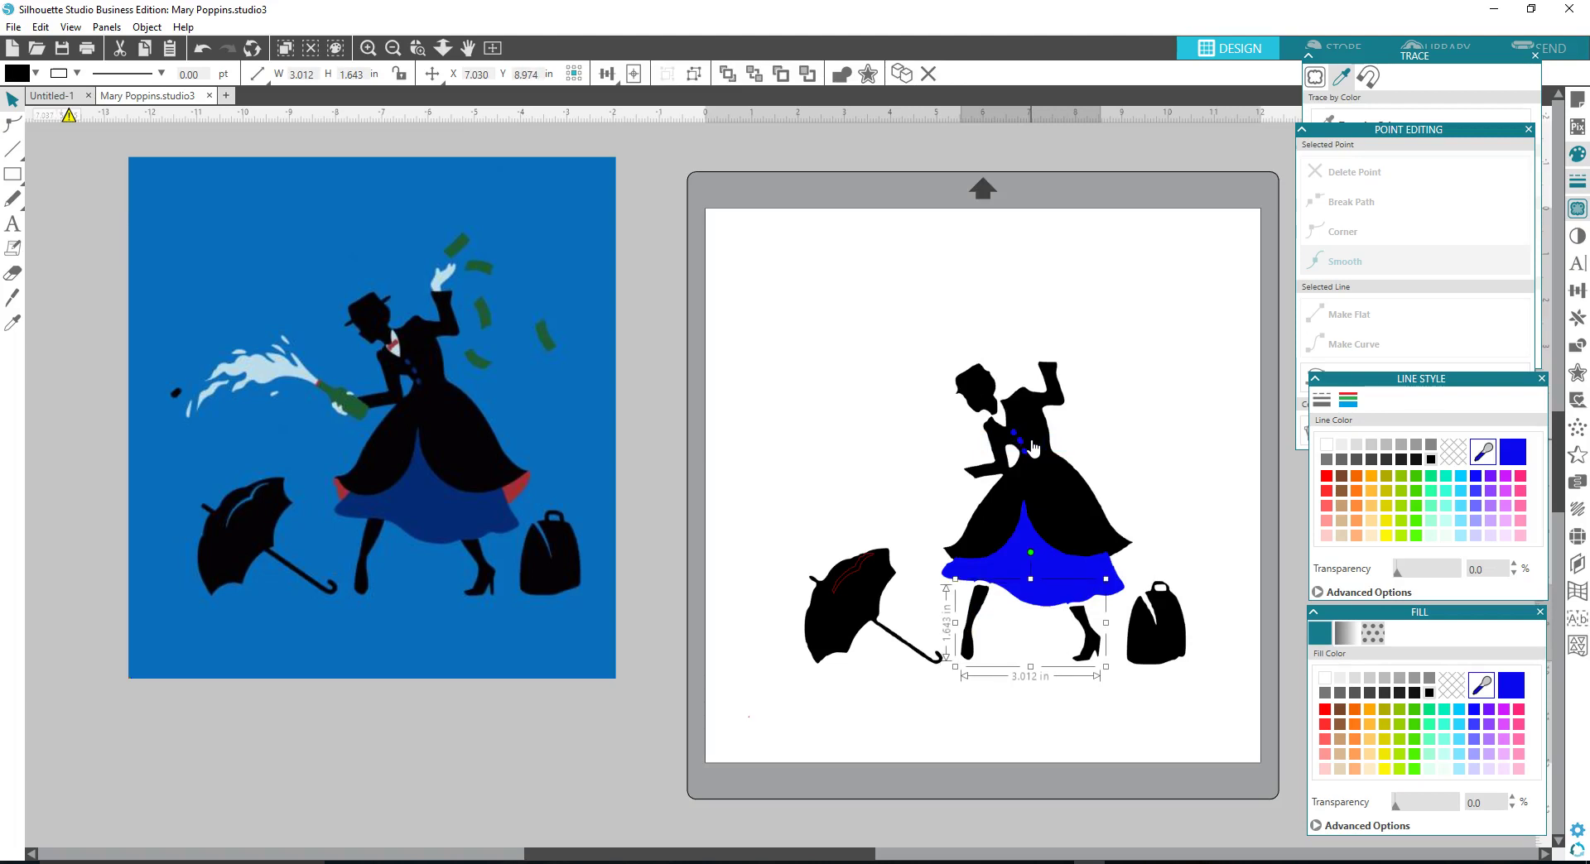
key(Up)
key(Up)
key(Up)
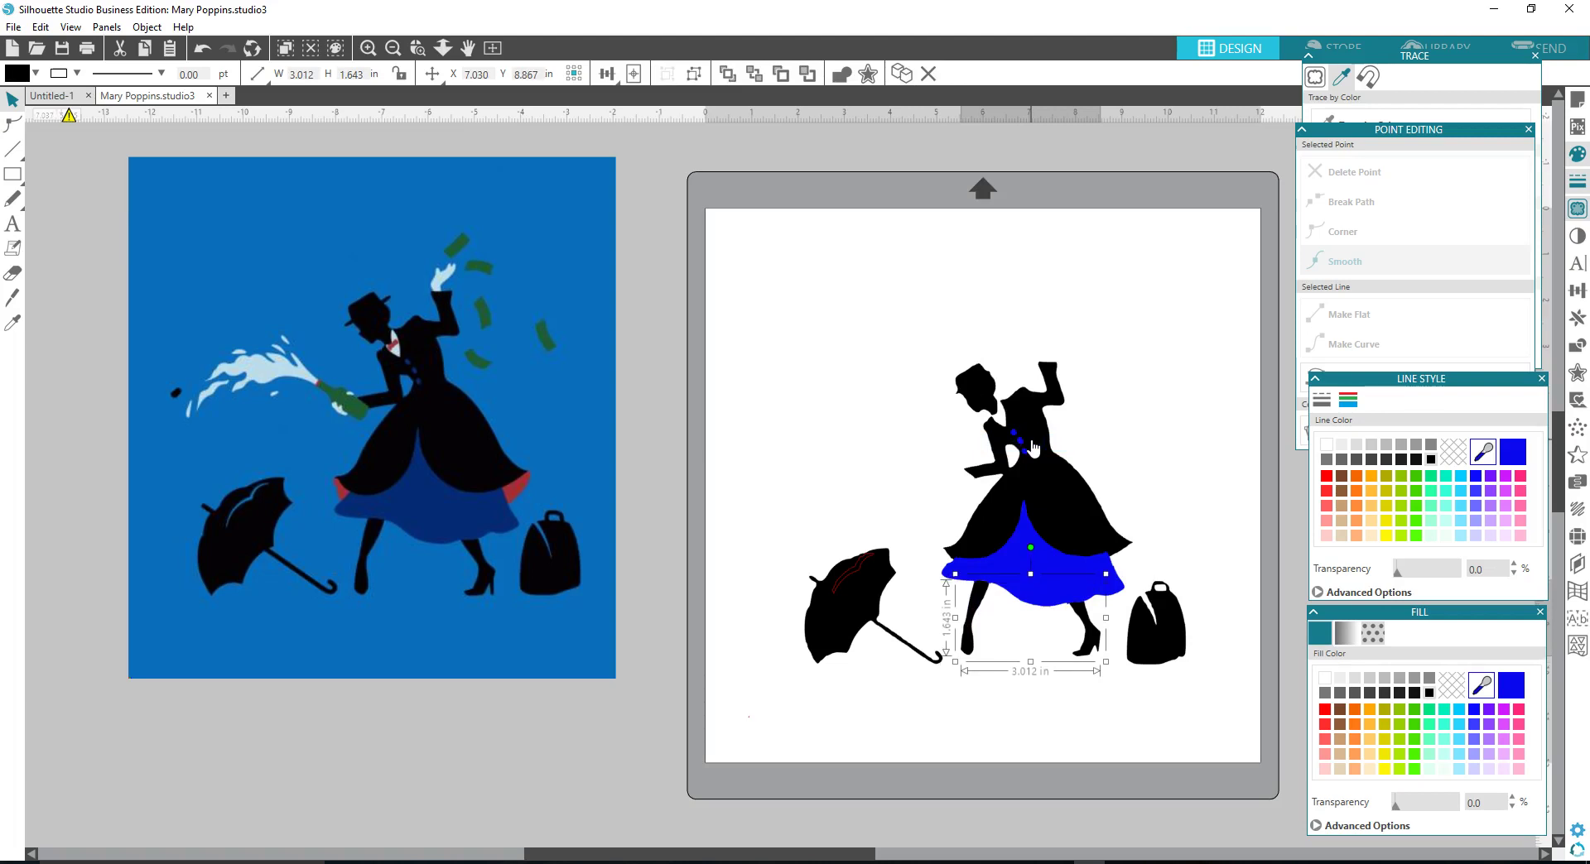
key(Up)
key(Down)
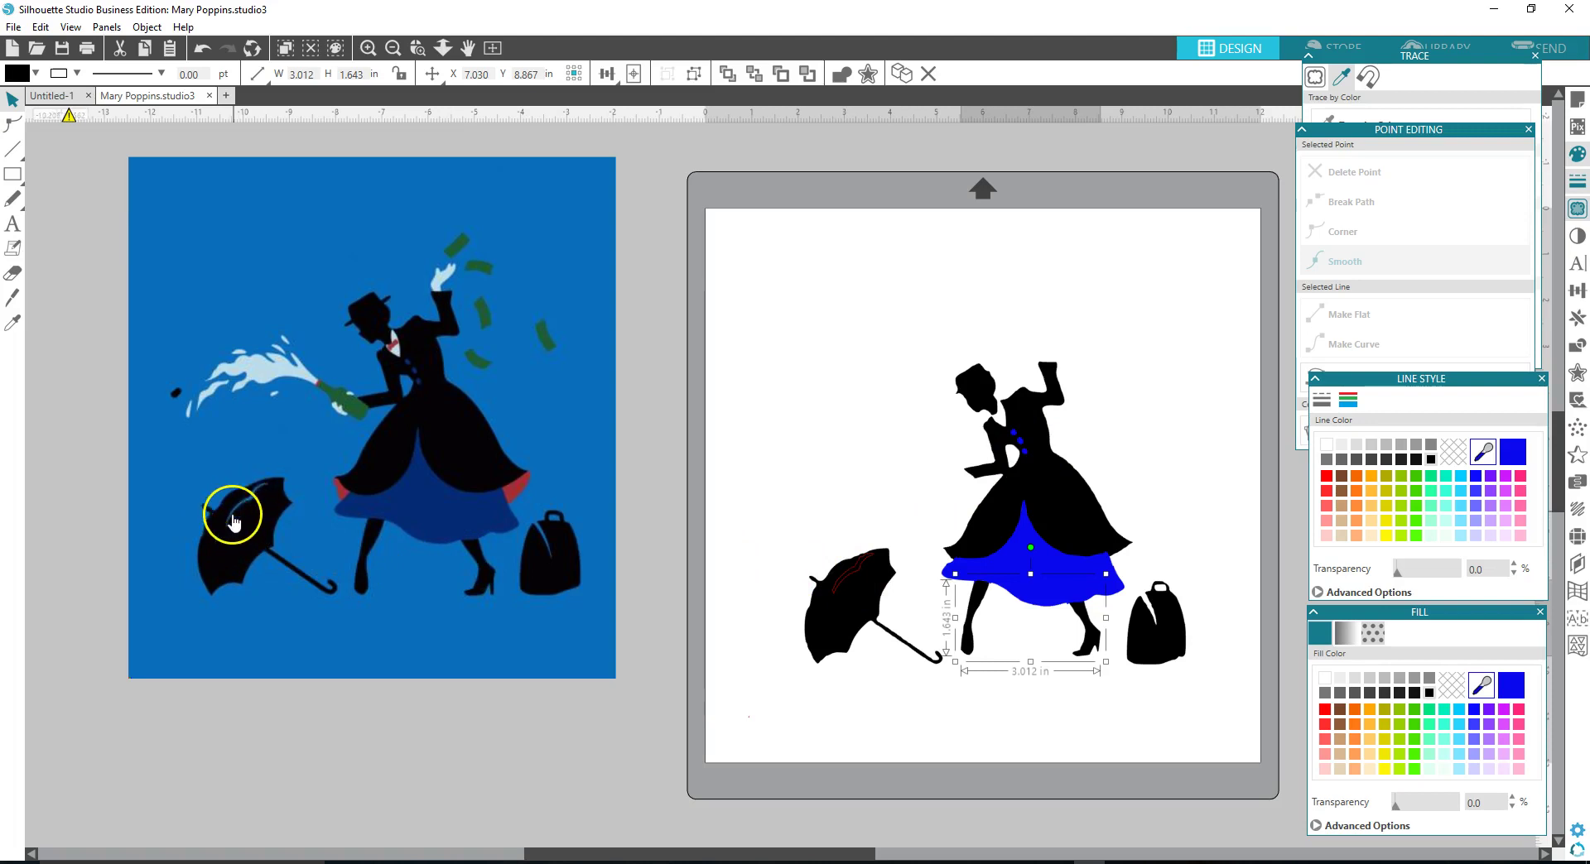
Step: Select all the umbrella pieces and make them a compound path so the inner highlight shapes are cut out
click(849, 586)
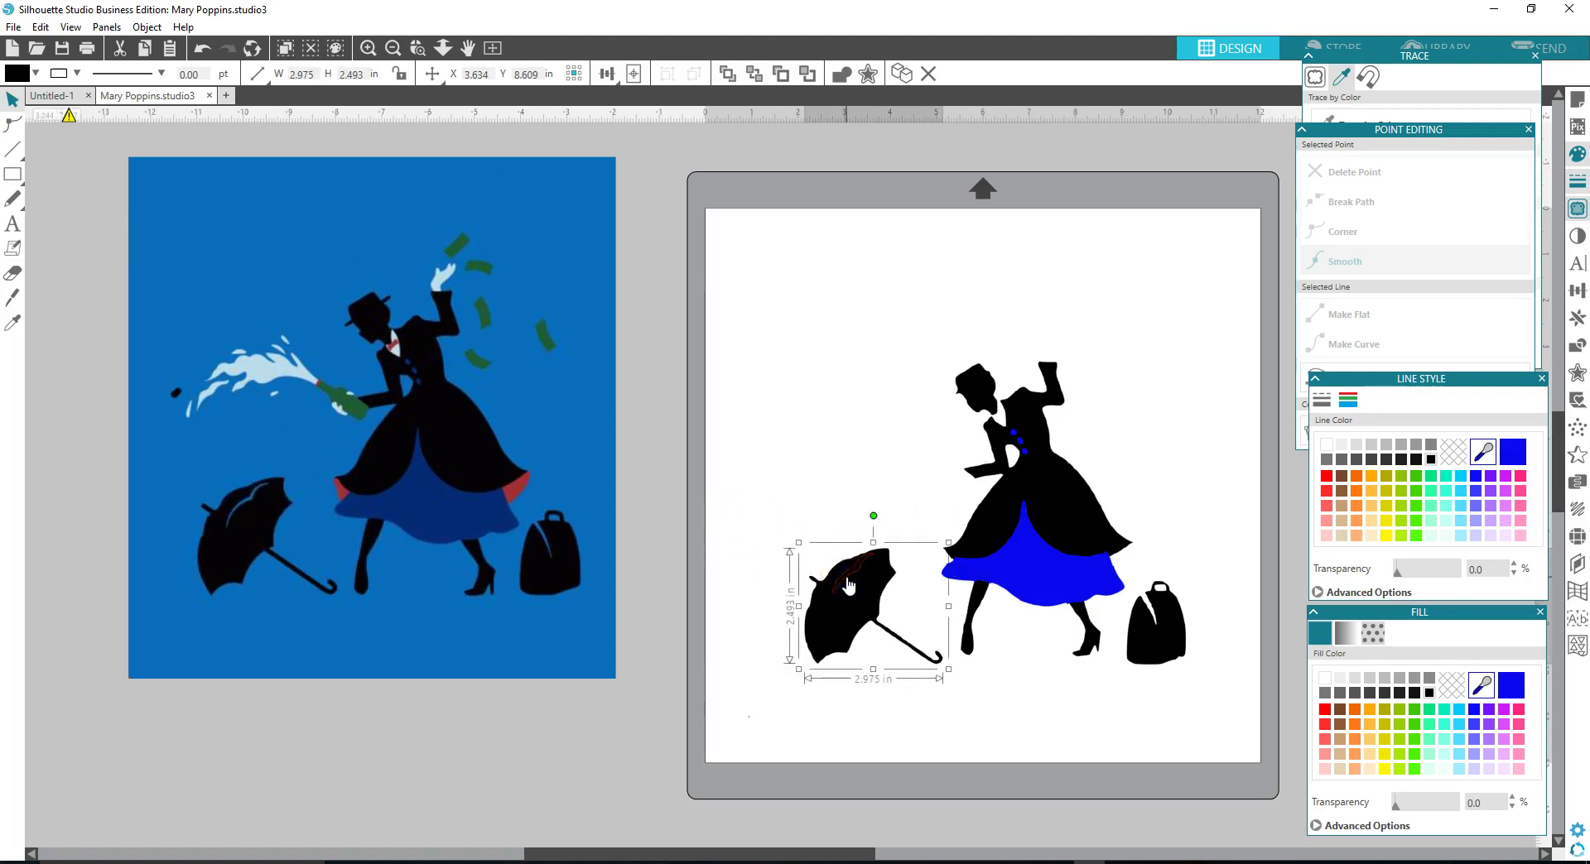
click(807, 500)
drag(767, 503, 925, 658)
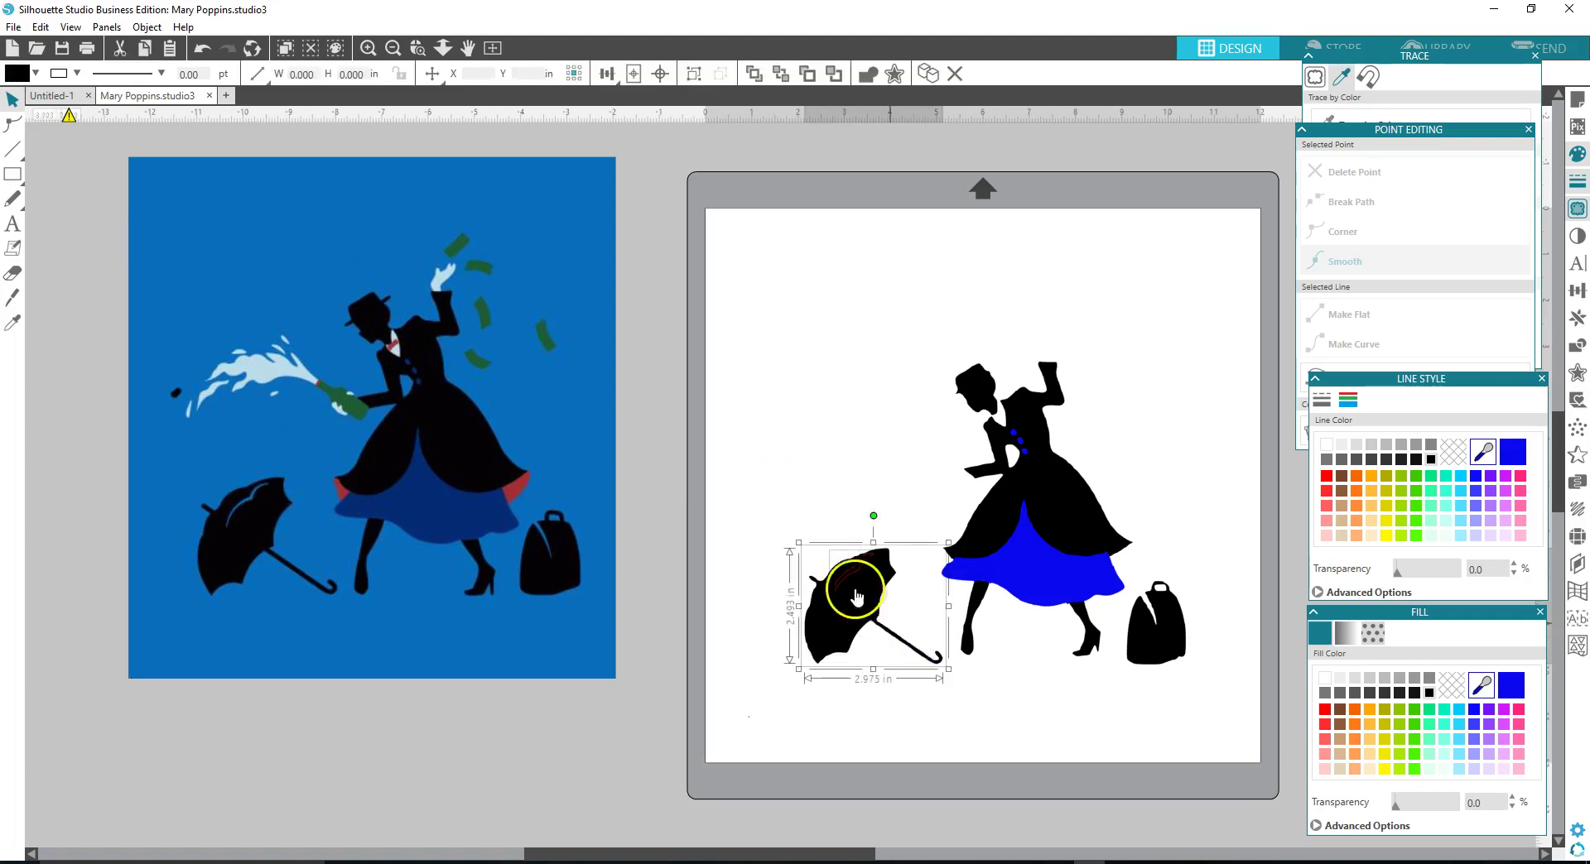
right_click(851, 590)
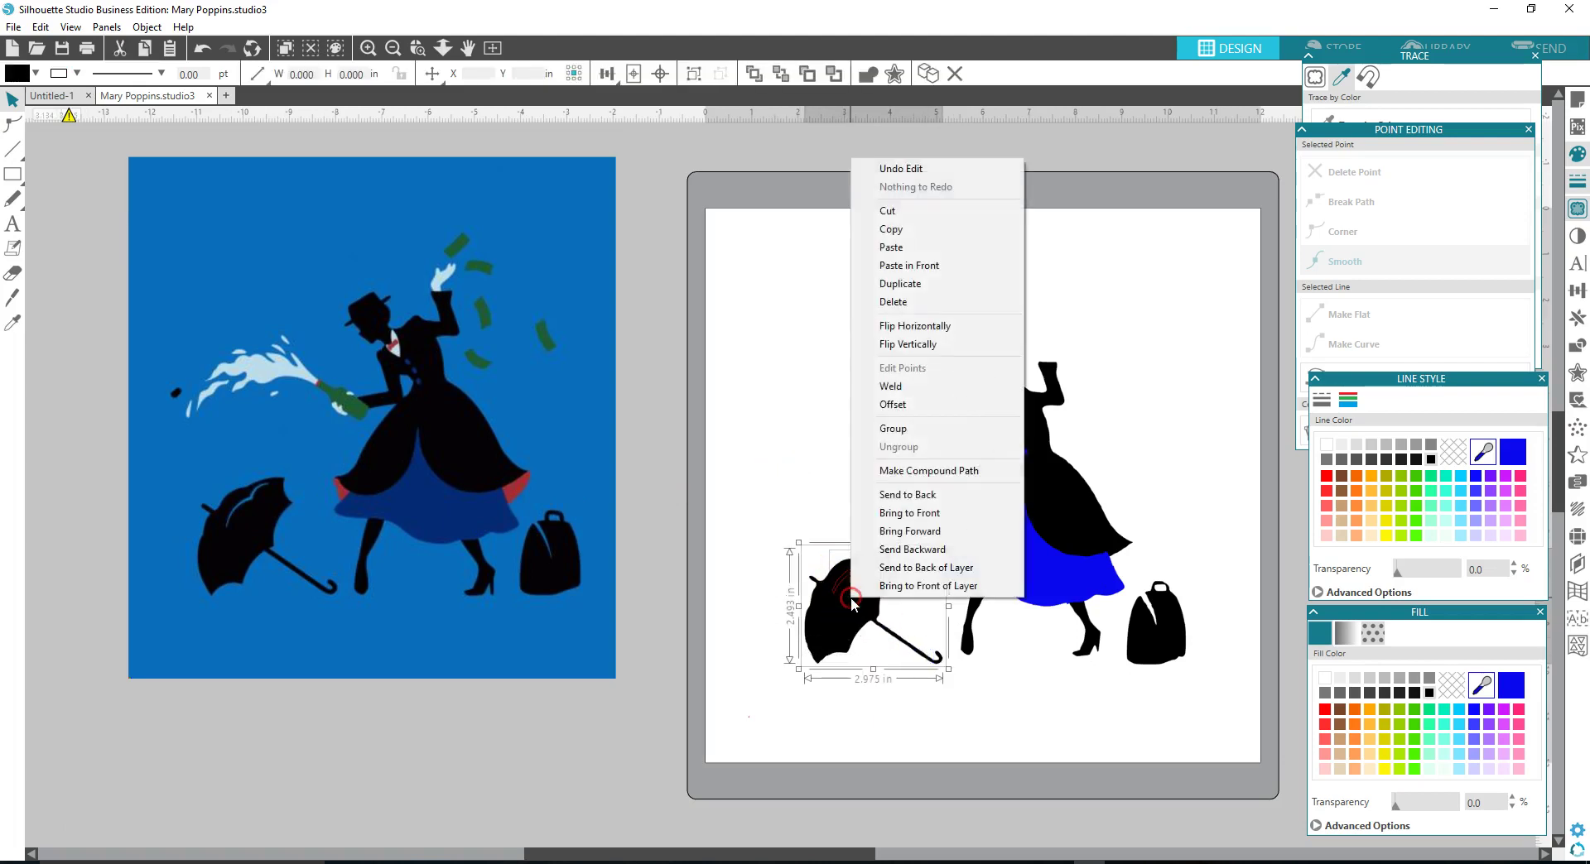
click(911, 469)
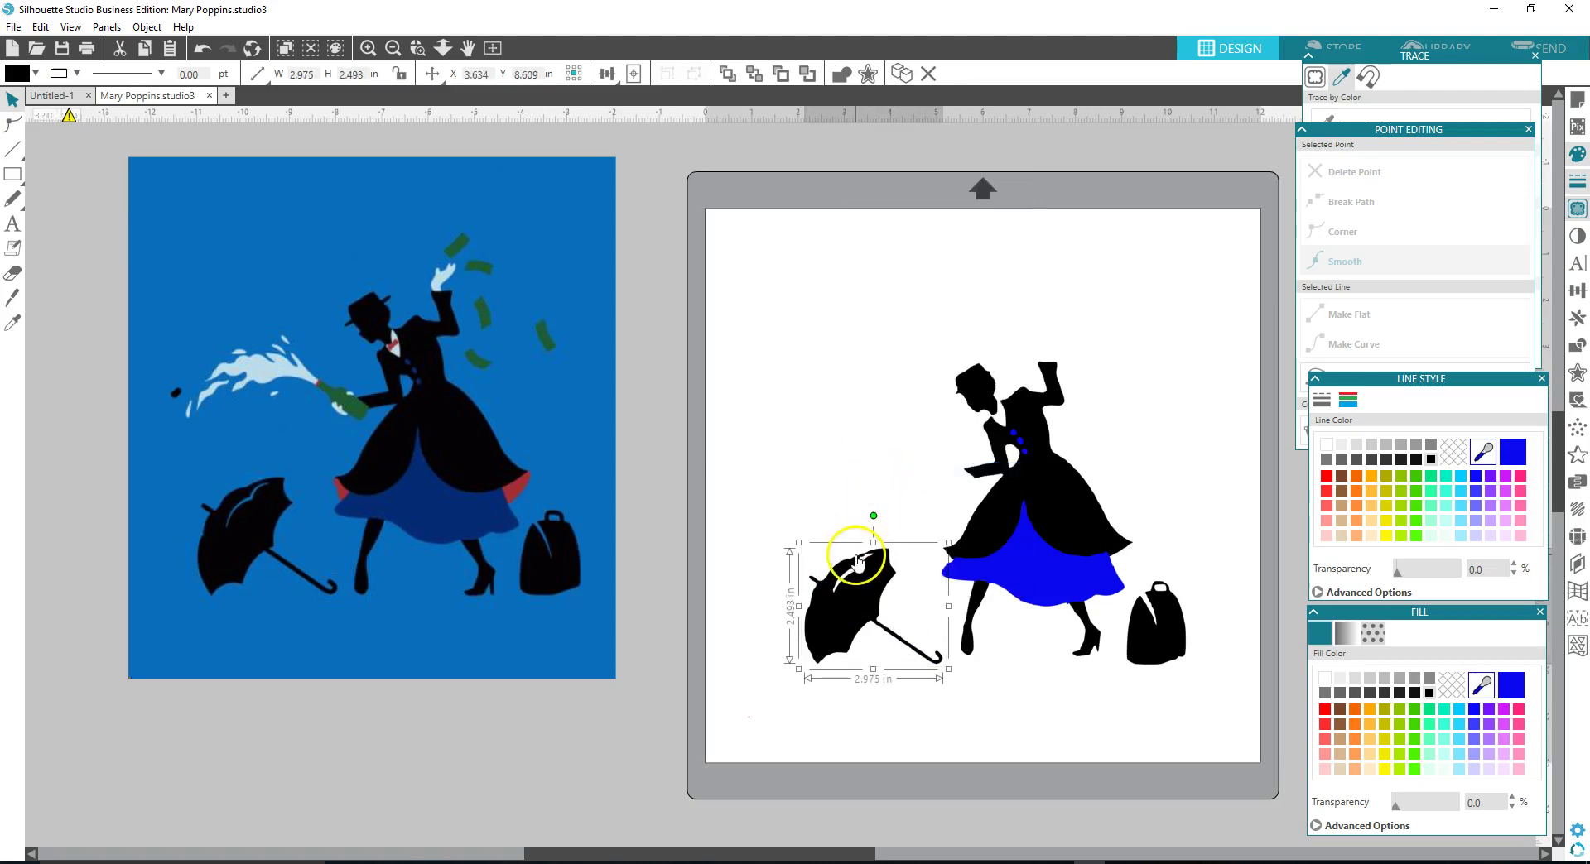
click(892, 416)
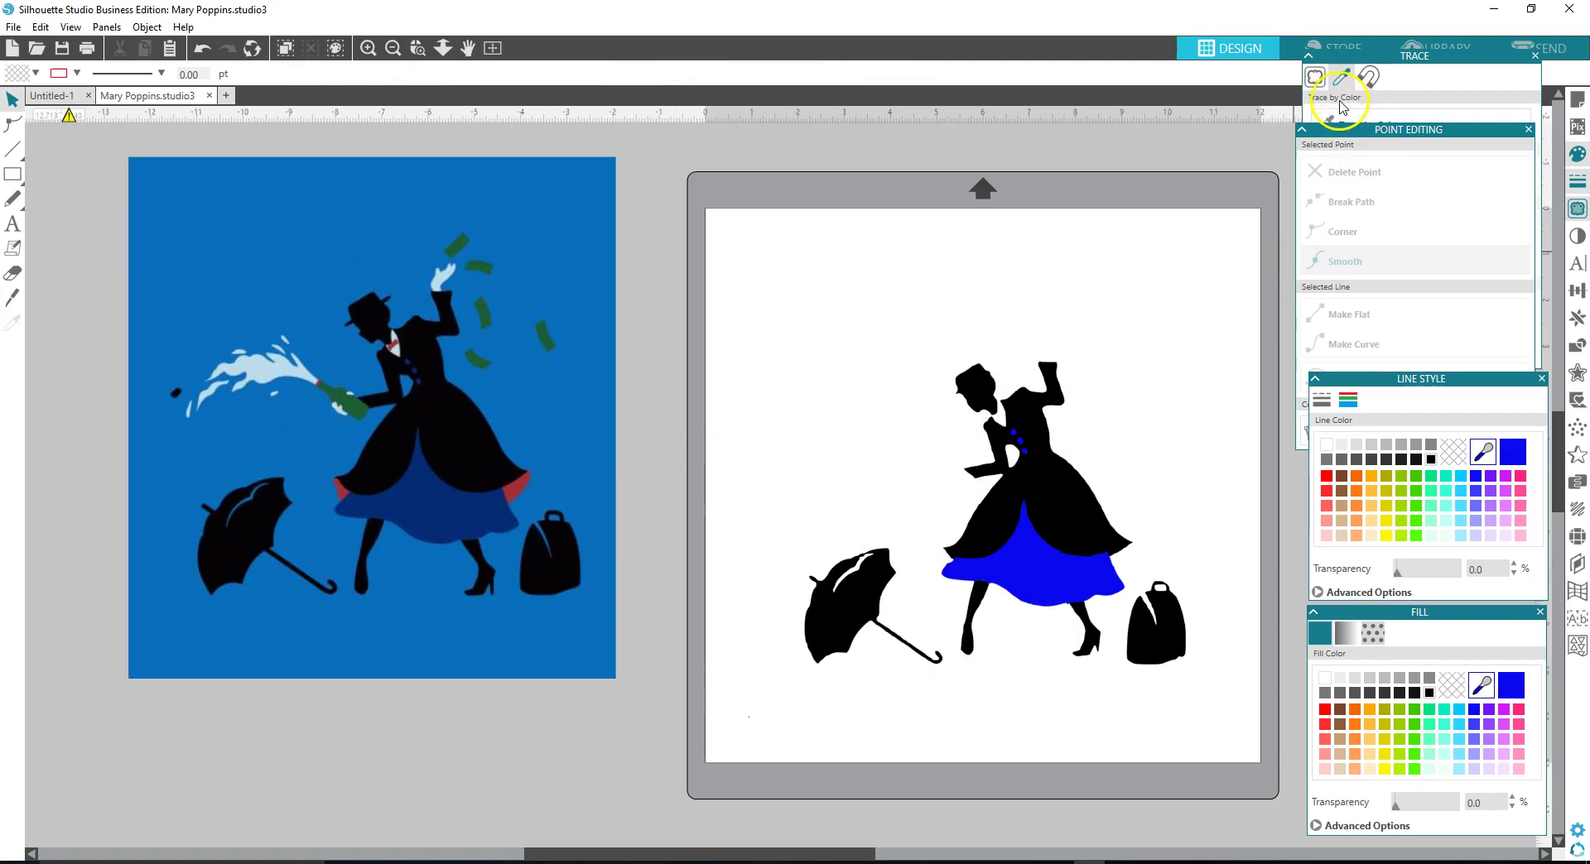
Step: Uncover the trace settings and trace all the picture's red areas by the color sampled from the skirt lining
mouse_move(1424, 55)
mouse_down()
mouse_move(1101, 8)
mouse_move(1231, 9)
mouse_move(1454, 46)
mouse_up()
click(1527, 129)
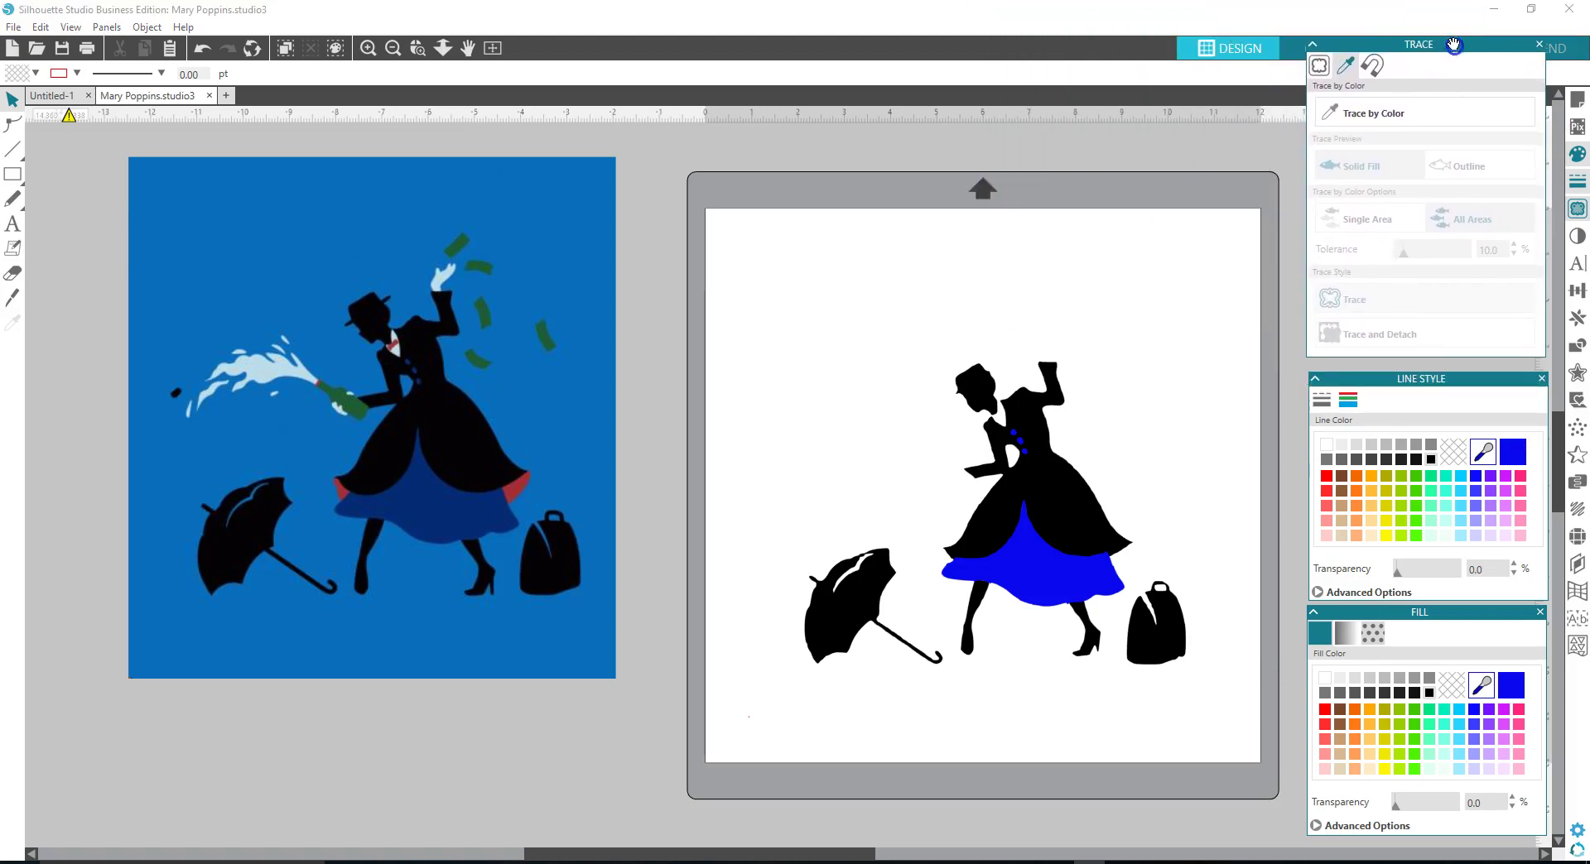
click(1366, 112)
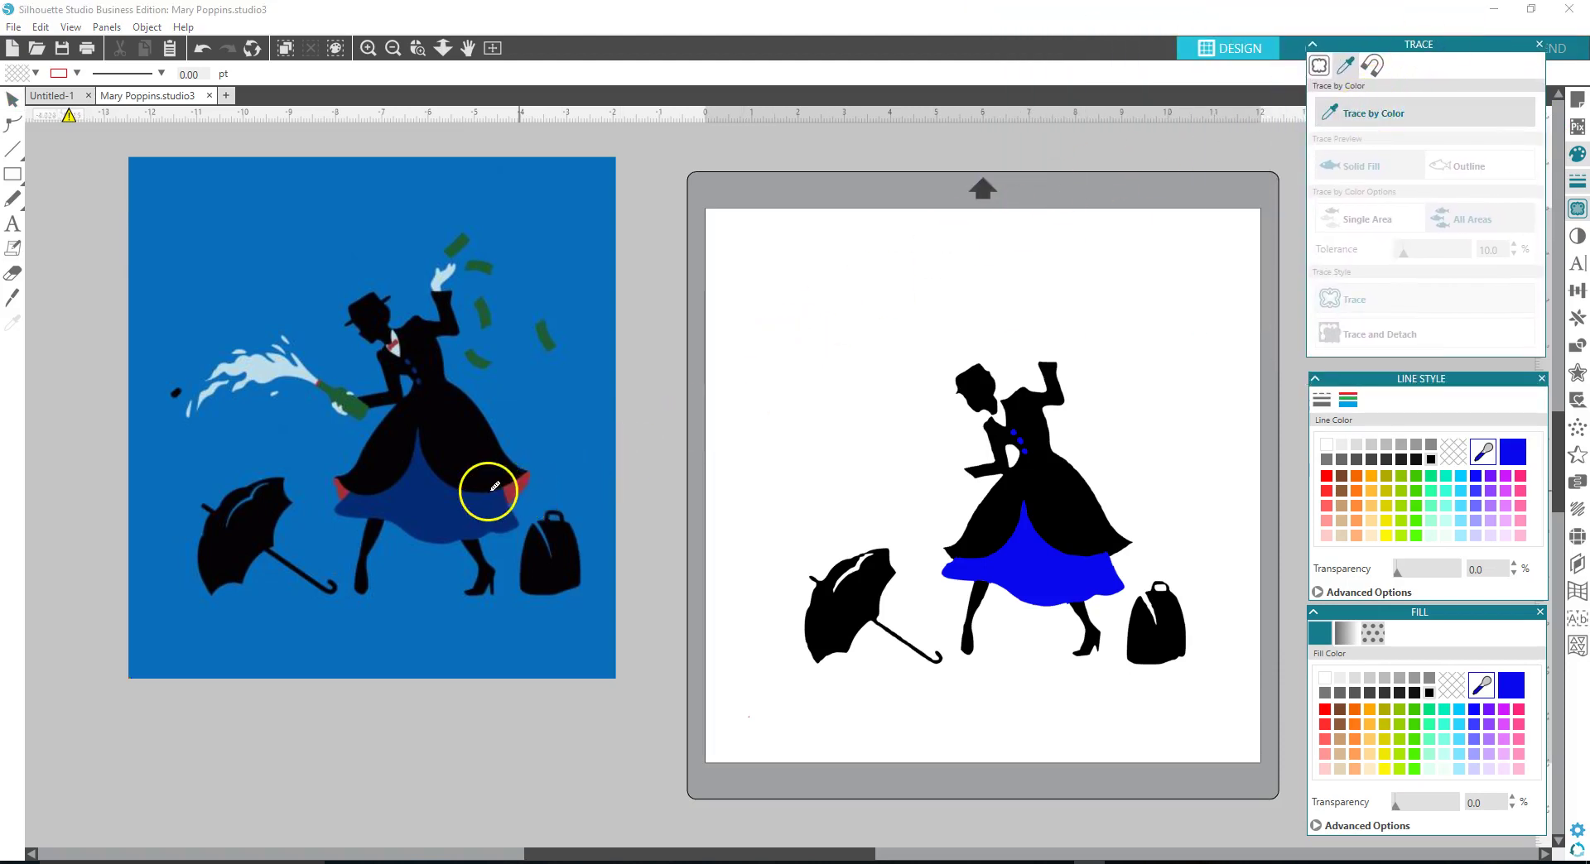
click(516, 483)
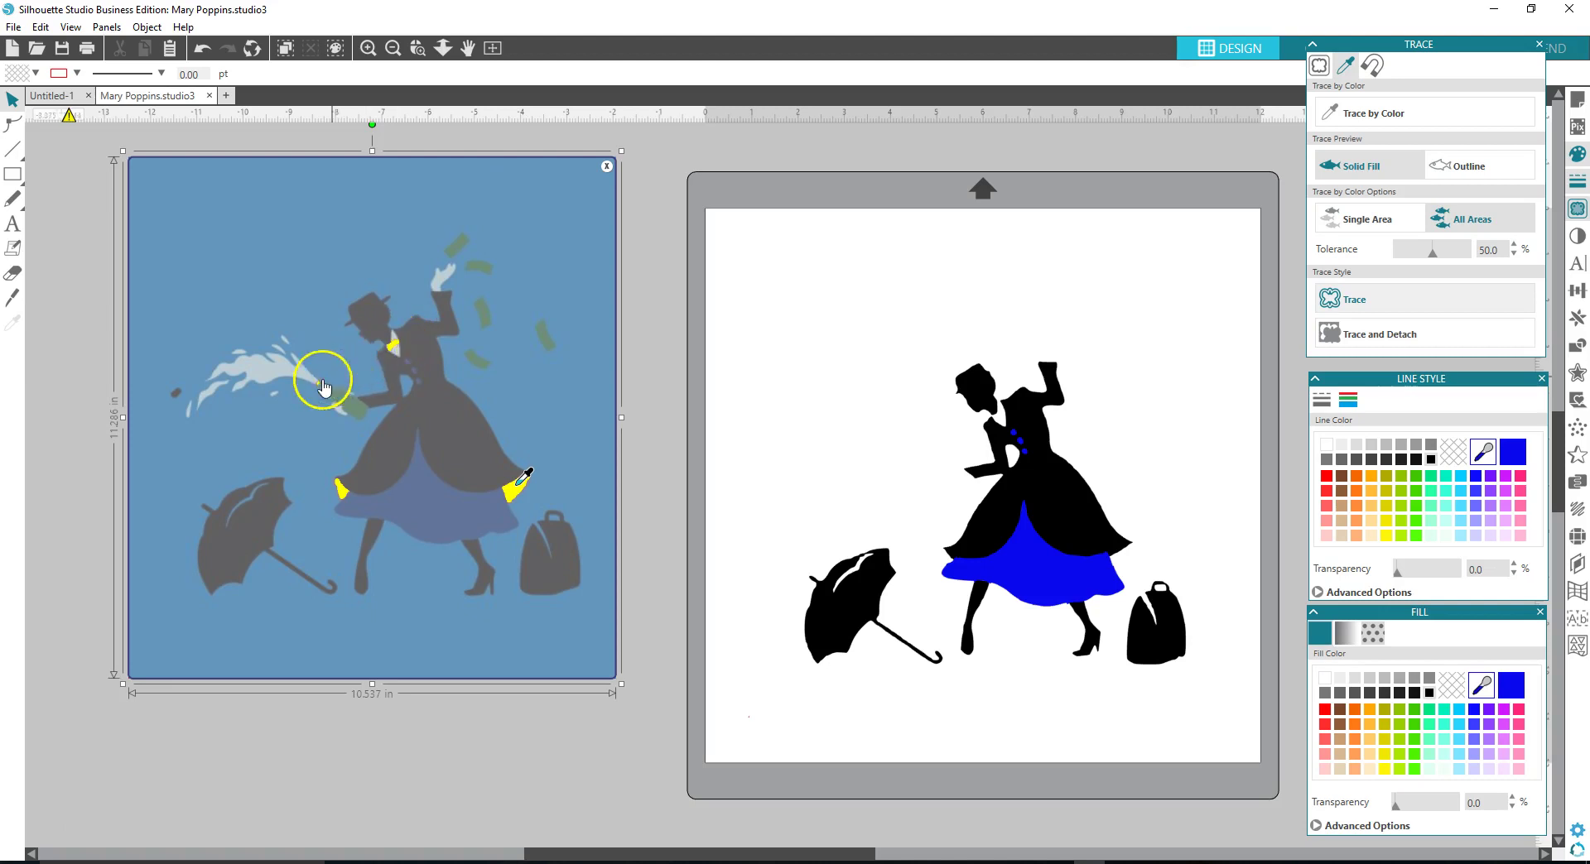
mouse_move(61, 120)
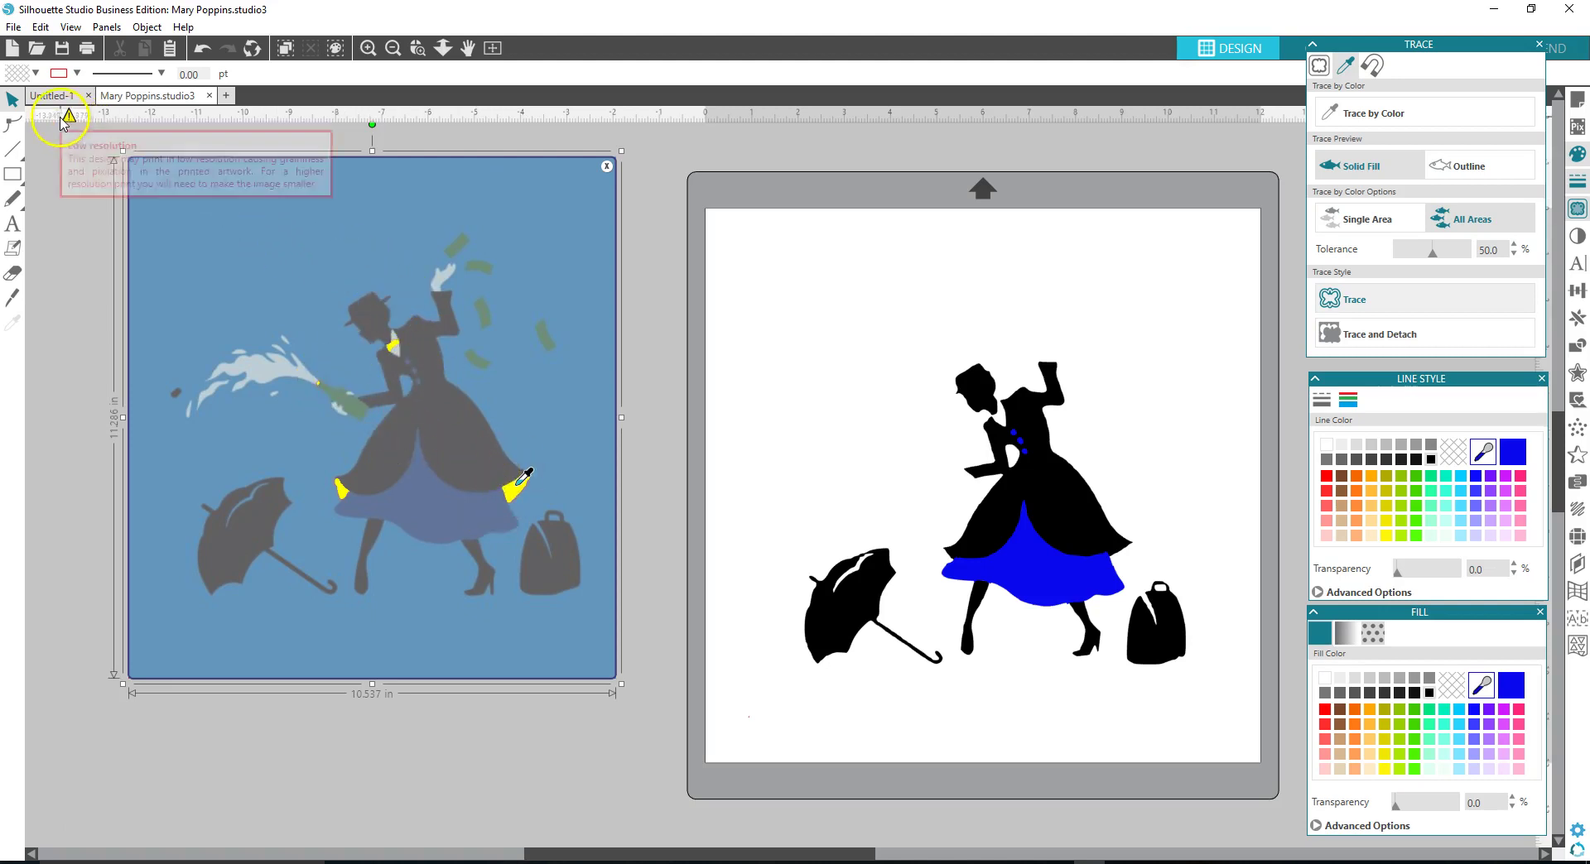
click(1358, 301)
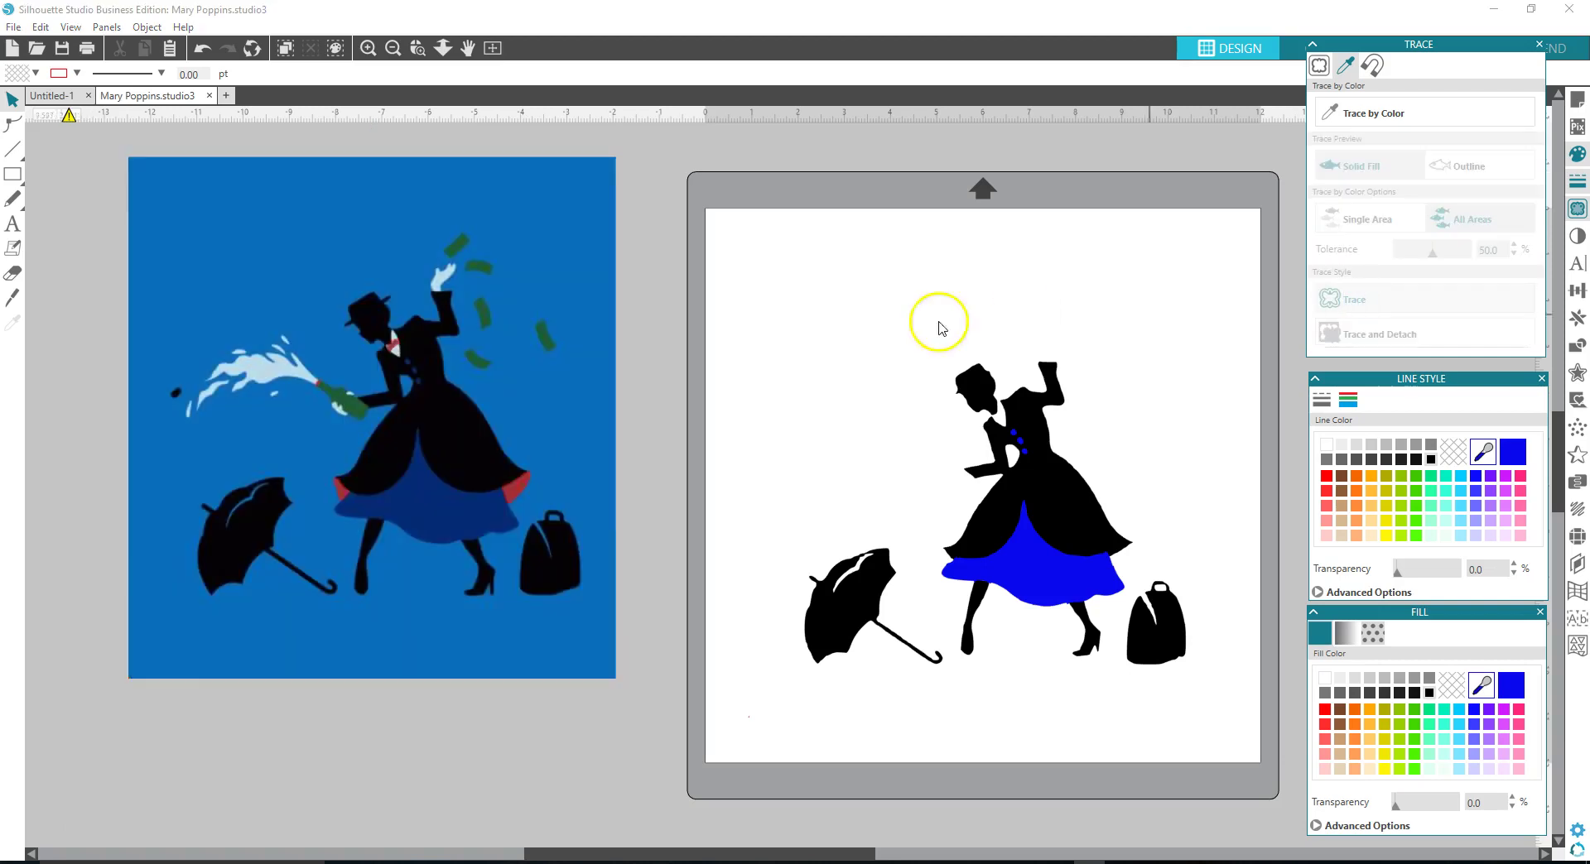
Step: Place the traced red shapes on the figure's skirt and collar and fill them red, moving the picture aside and back
drag(555, 385, 89, 359)
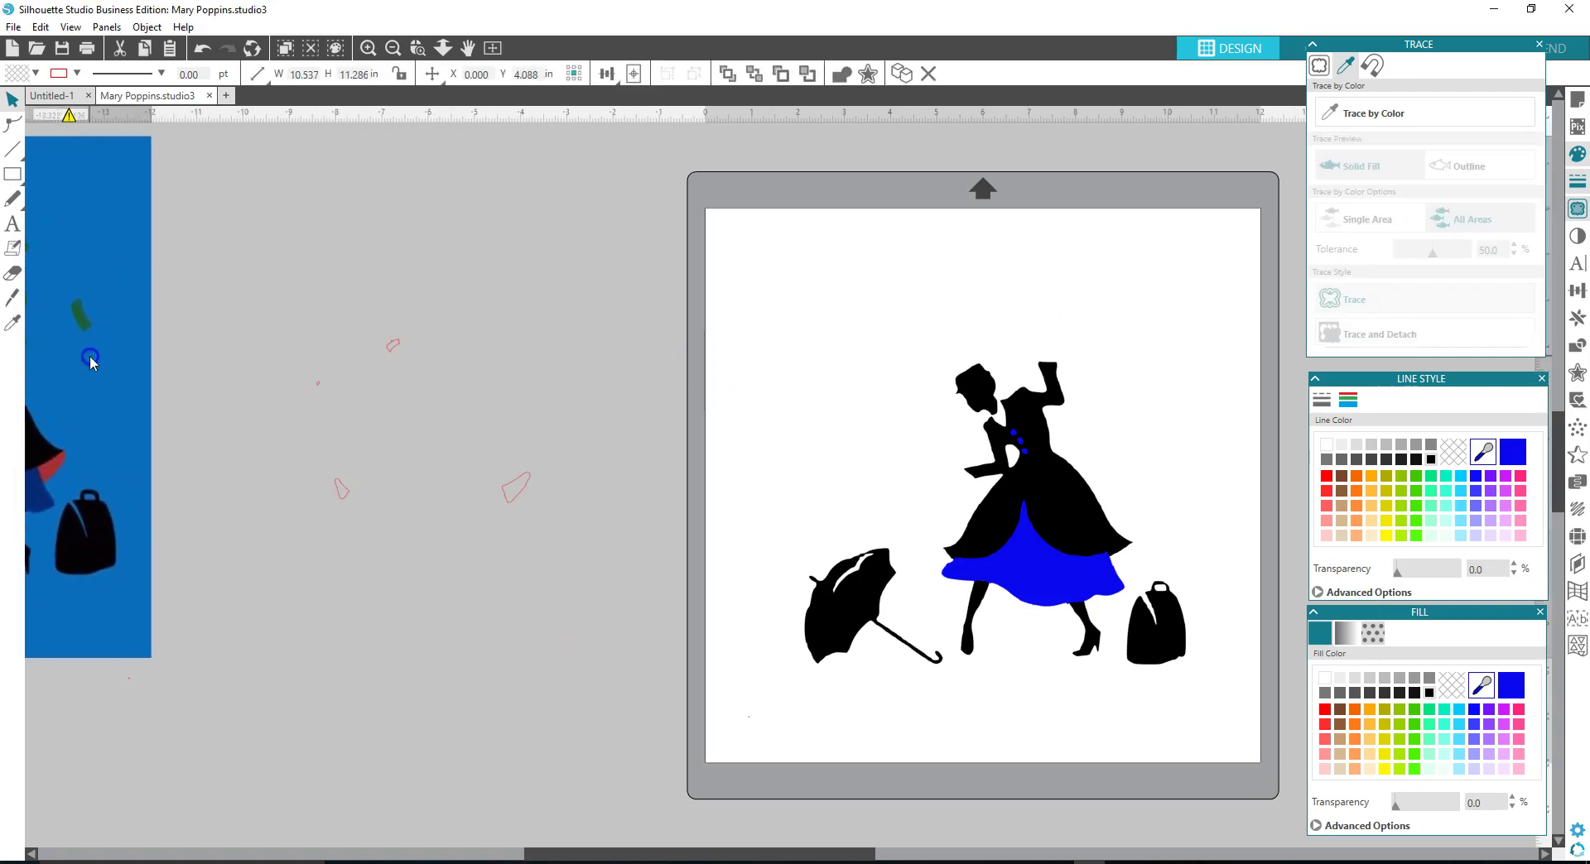
click(519, 491)
mouse_move(519, 491)
mouse_down()
mouse_move(738, 475)
mouse_move(1167, 518)
mouse_move(1124, 560)
mouse_up()
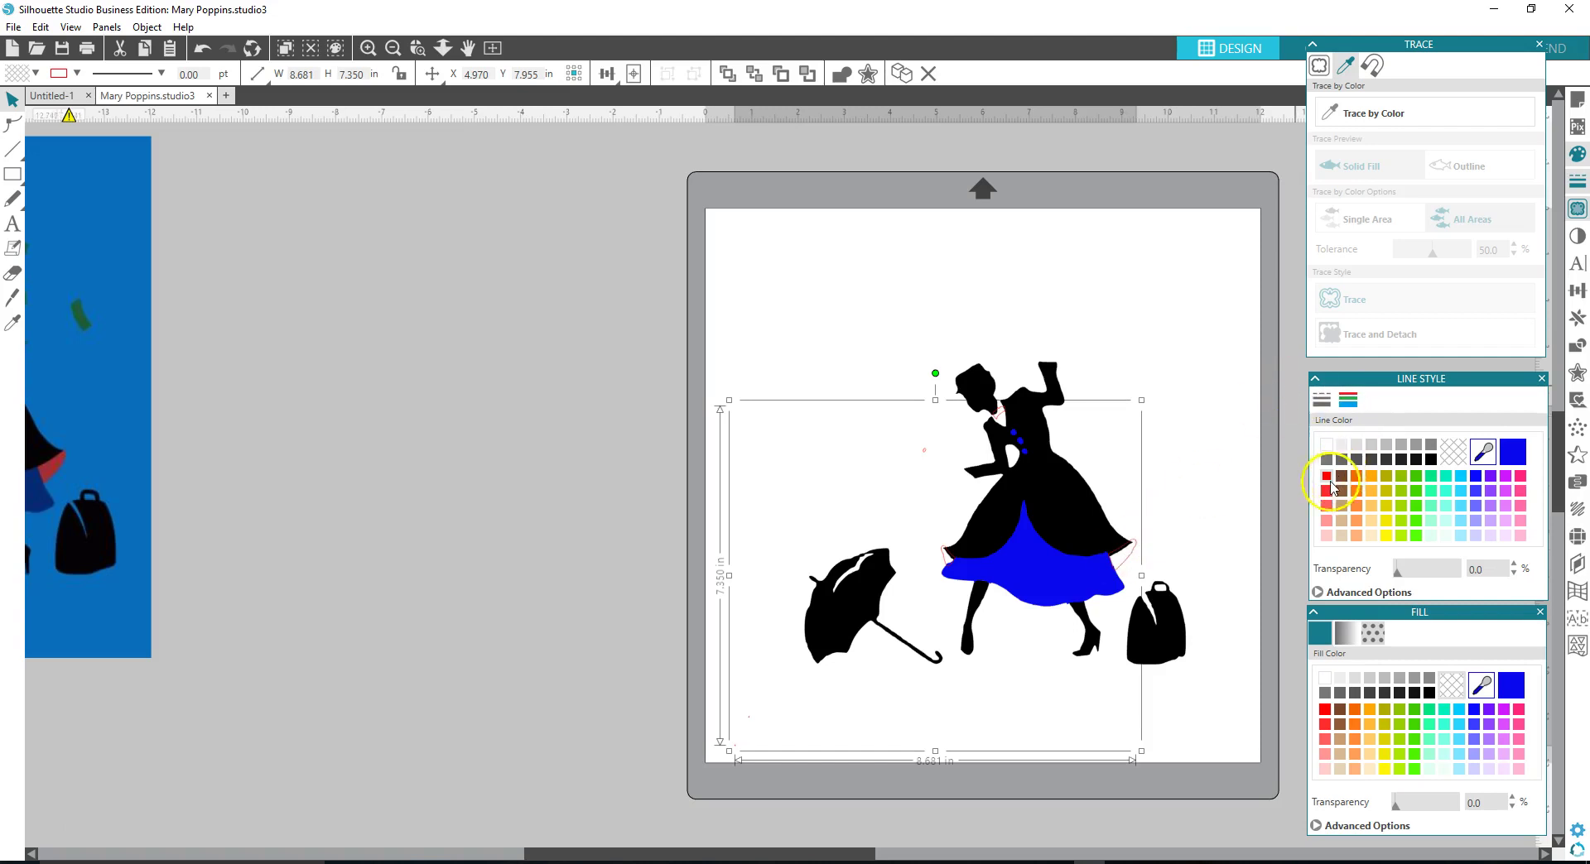
click(1326, 709)
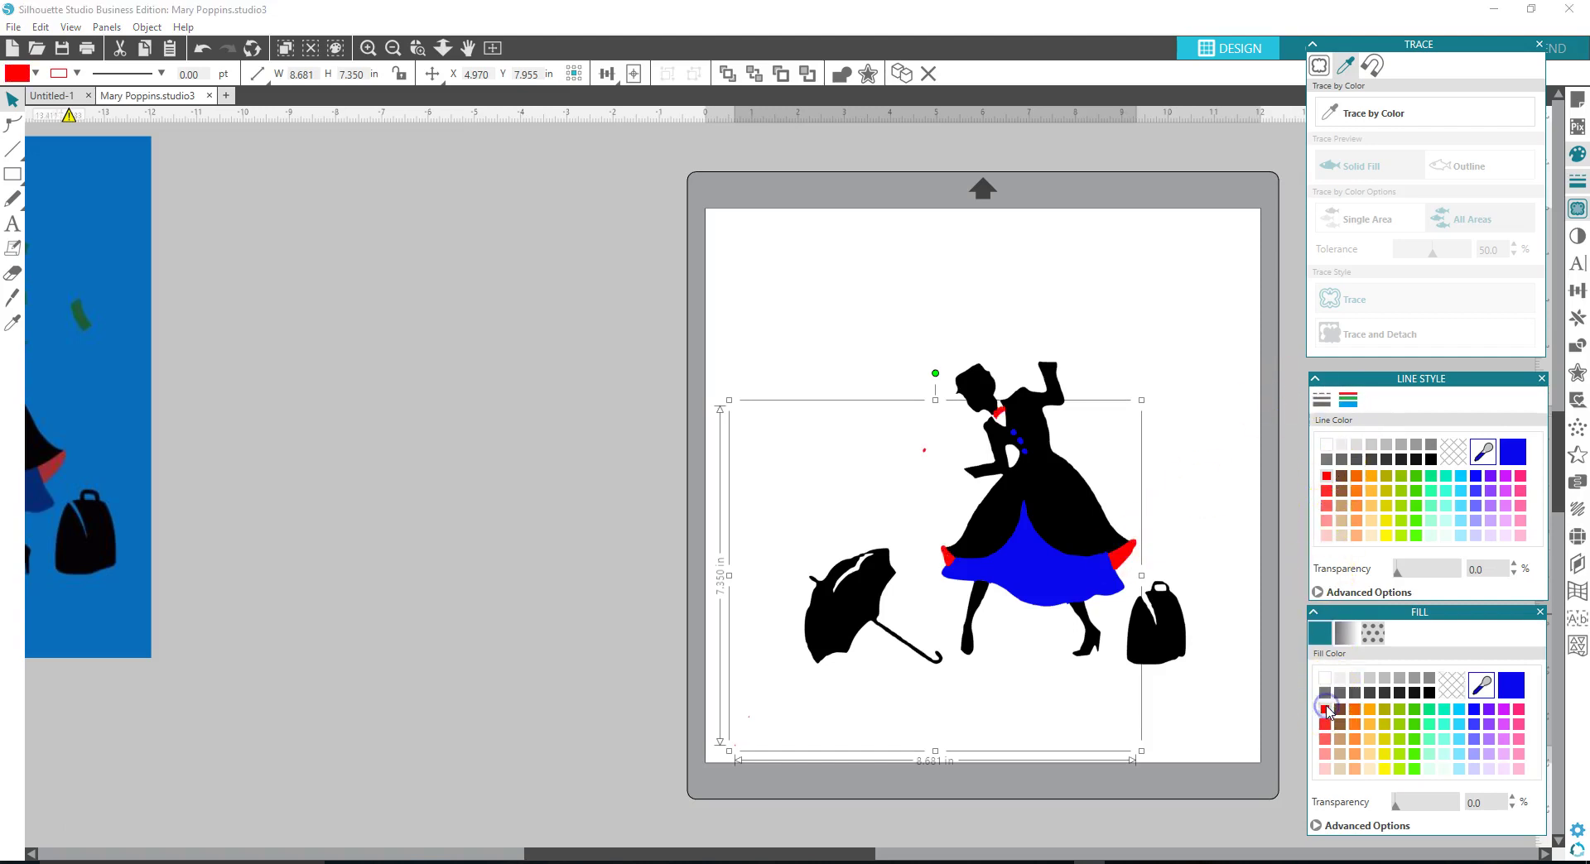
drag(148, 439, 566, 437)
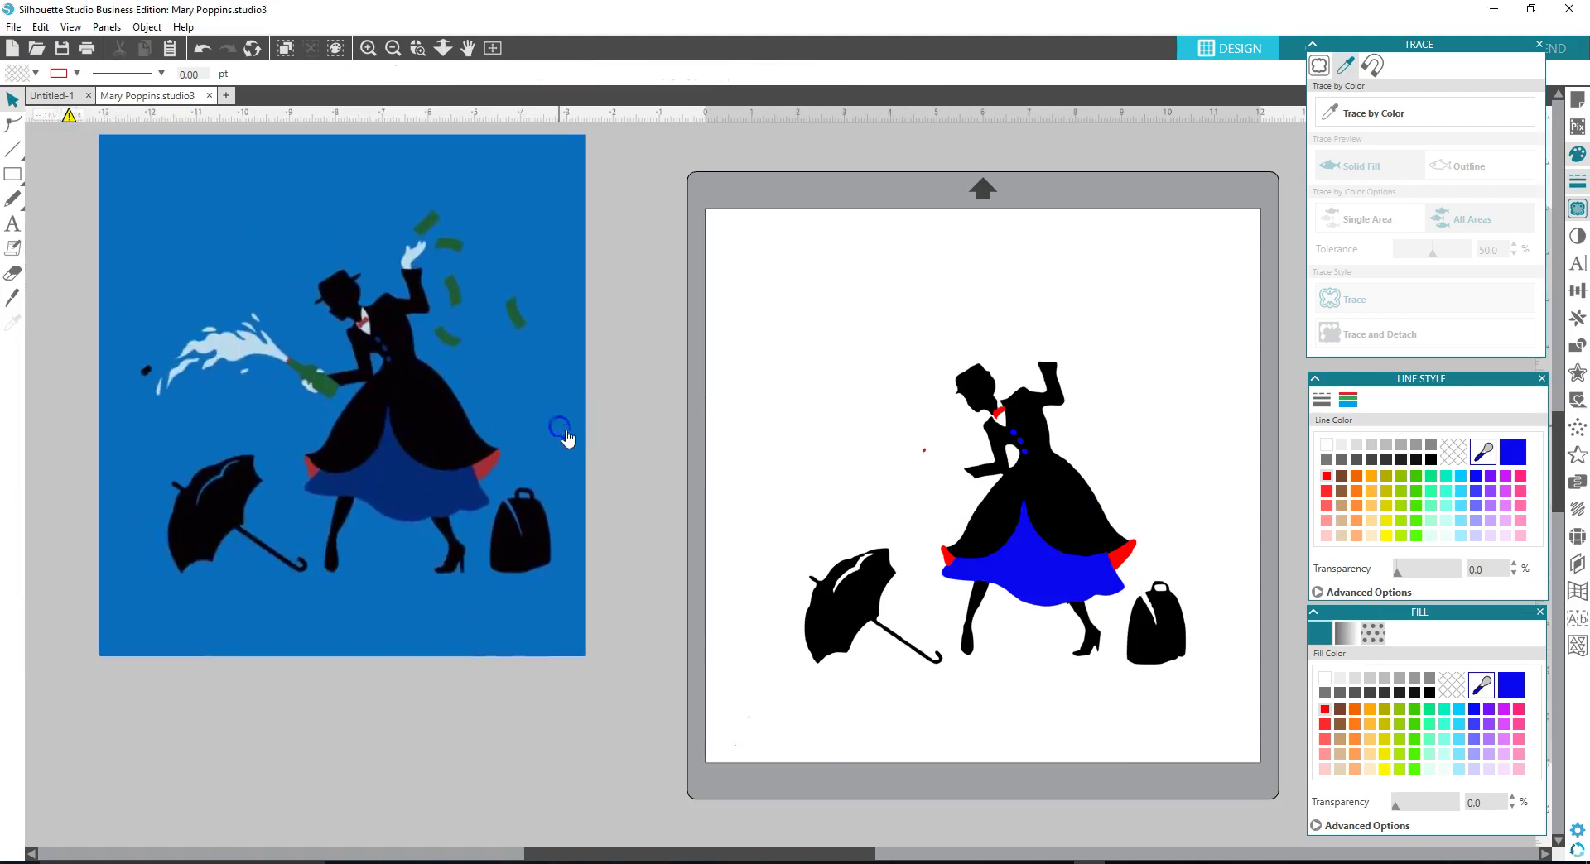
Step: Release the compound path of the red shapes so that each piece is separate
click(1127, 560)
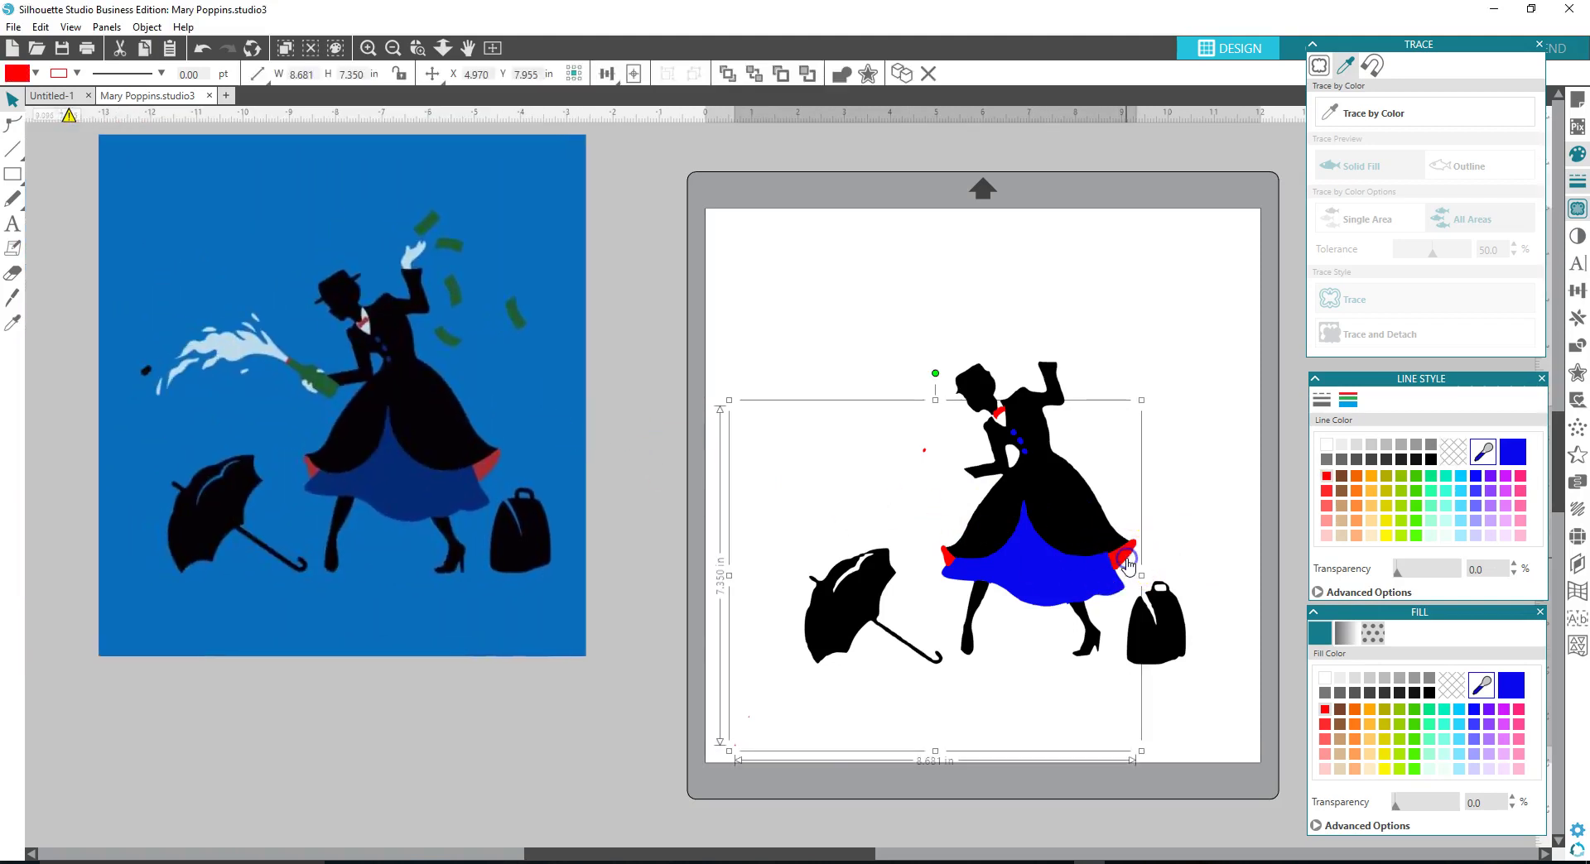
click(1125, 553)
right_click(1126, 553)
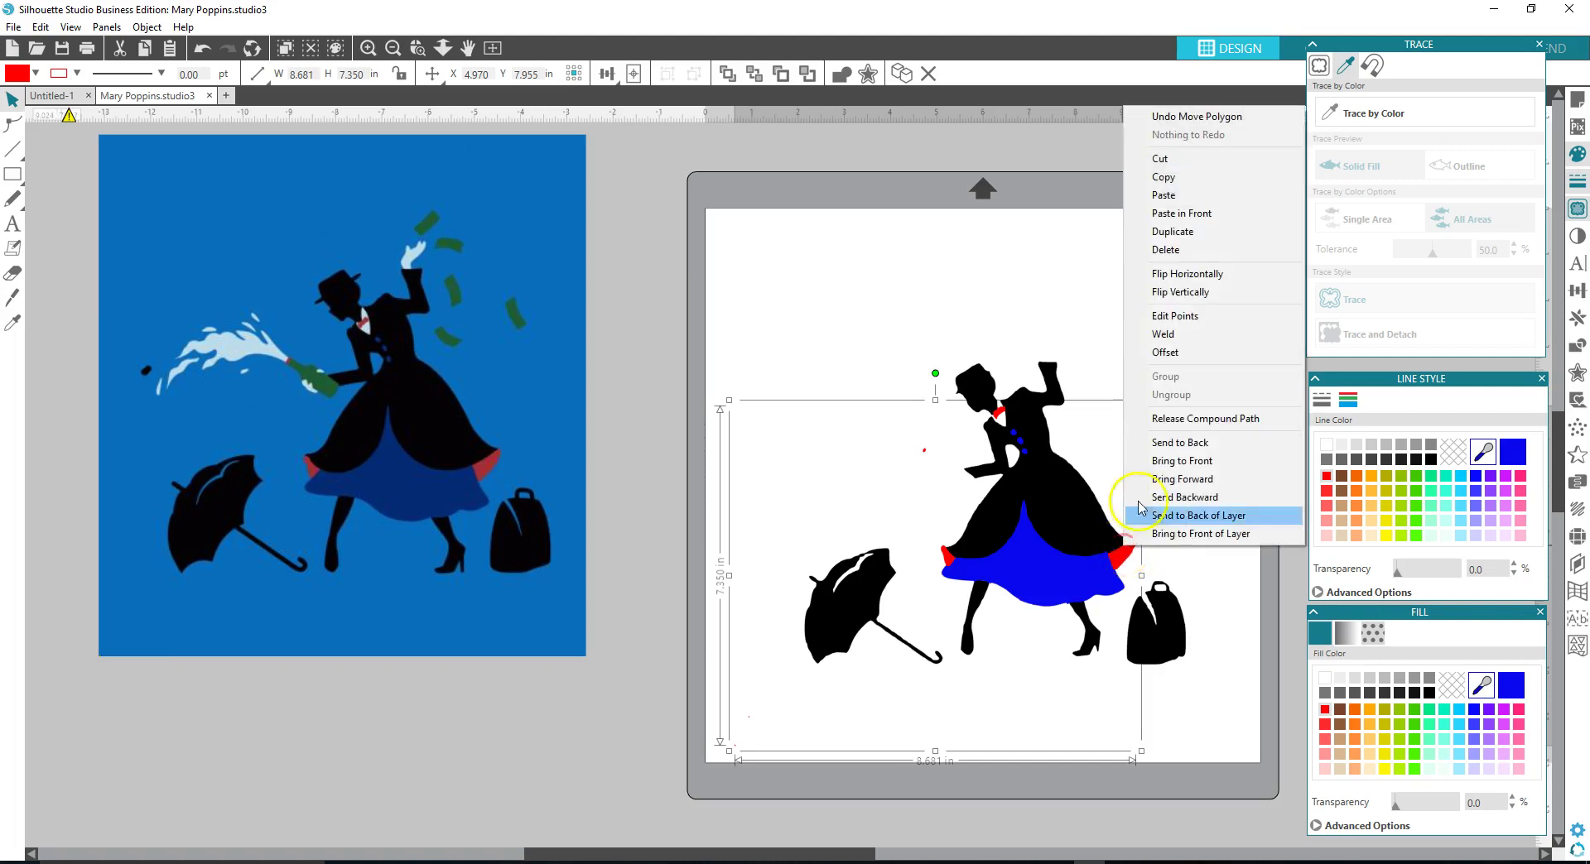
click(874, 281)
click(949, 563)
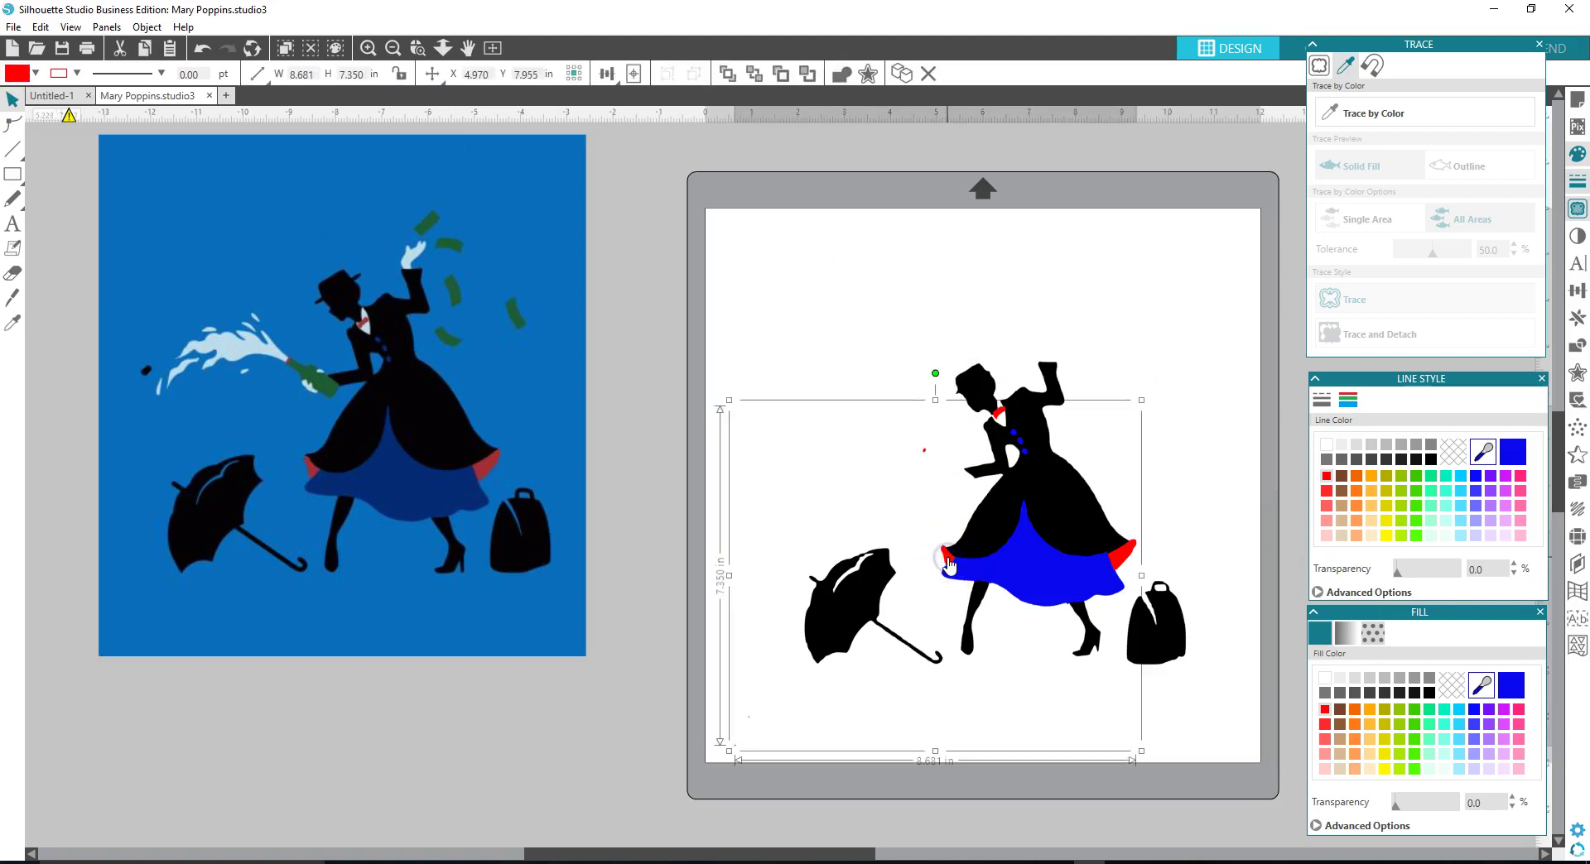
right_click(948, 563)
click(1008, 430)
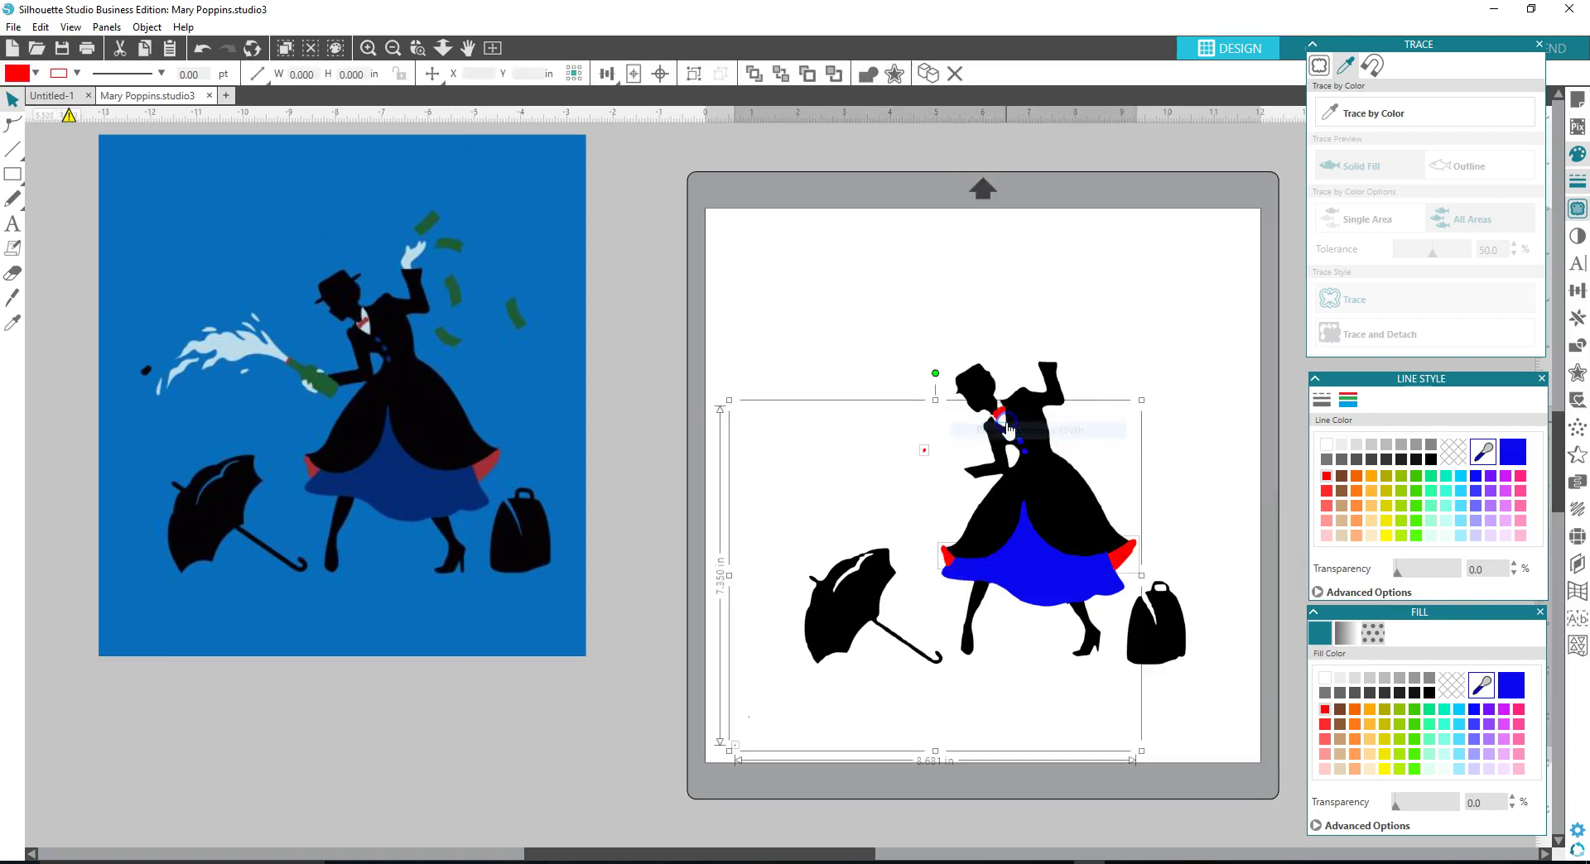
click(1198, 559)
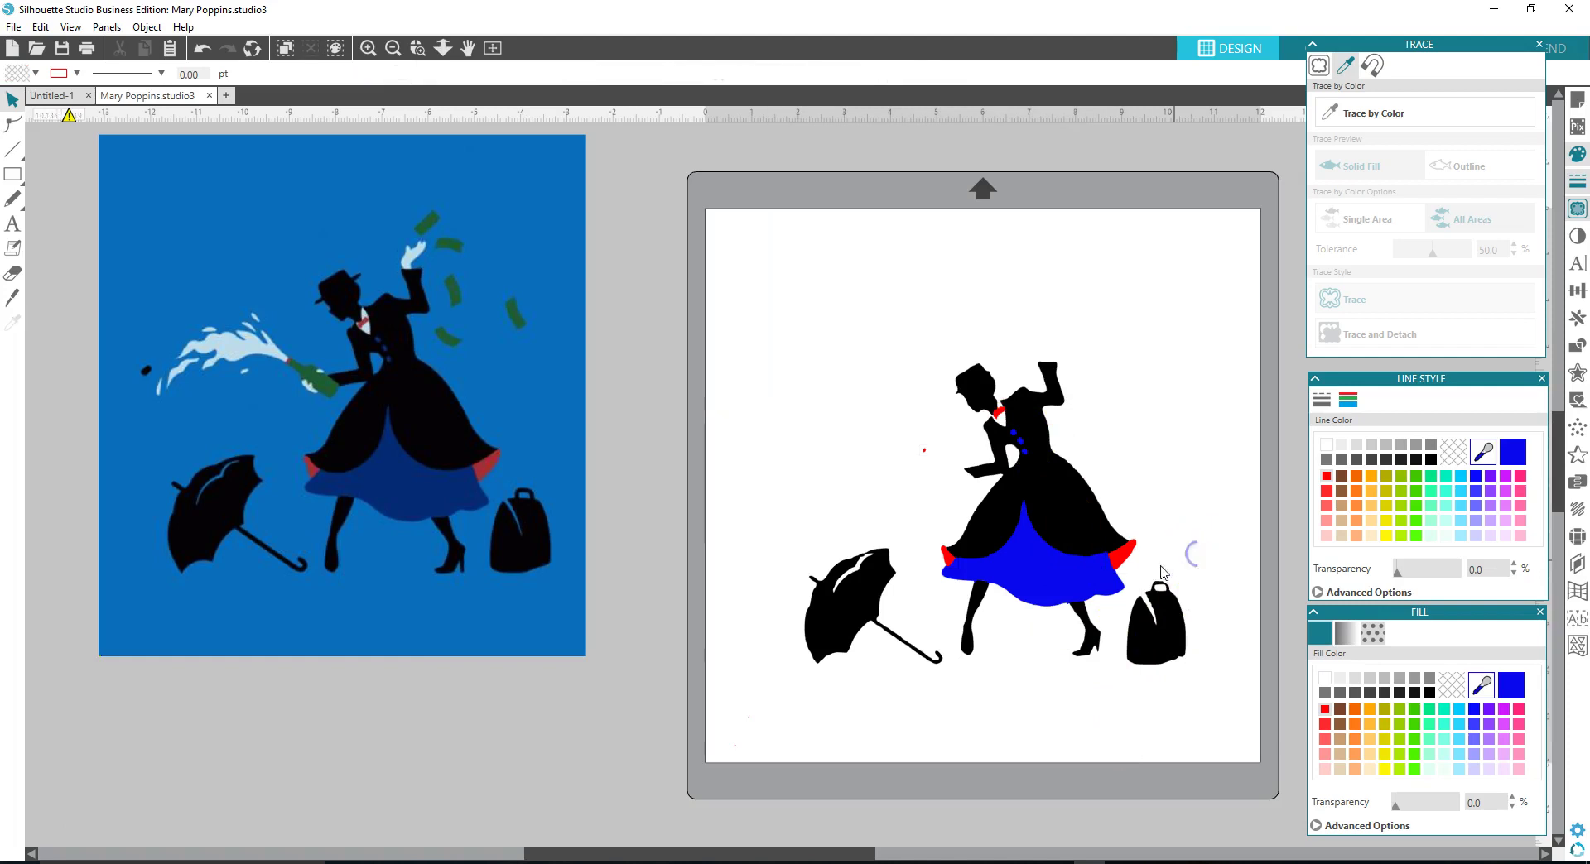
Step: Shift the larger red skirt piece about 0.05 in left to fit the coat hem
click(1117, 563)
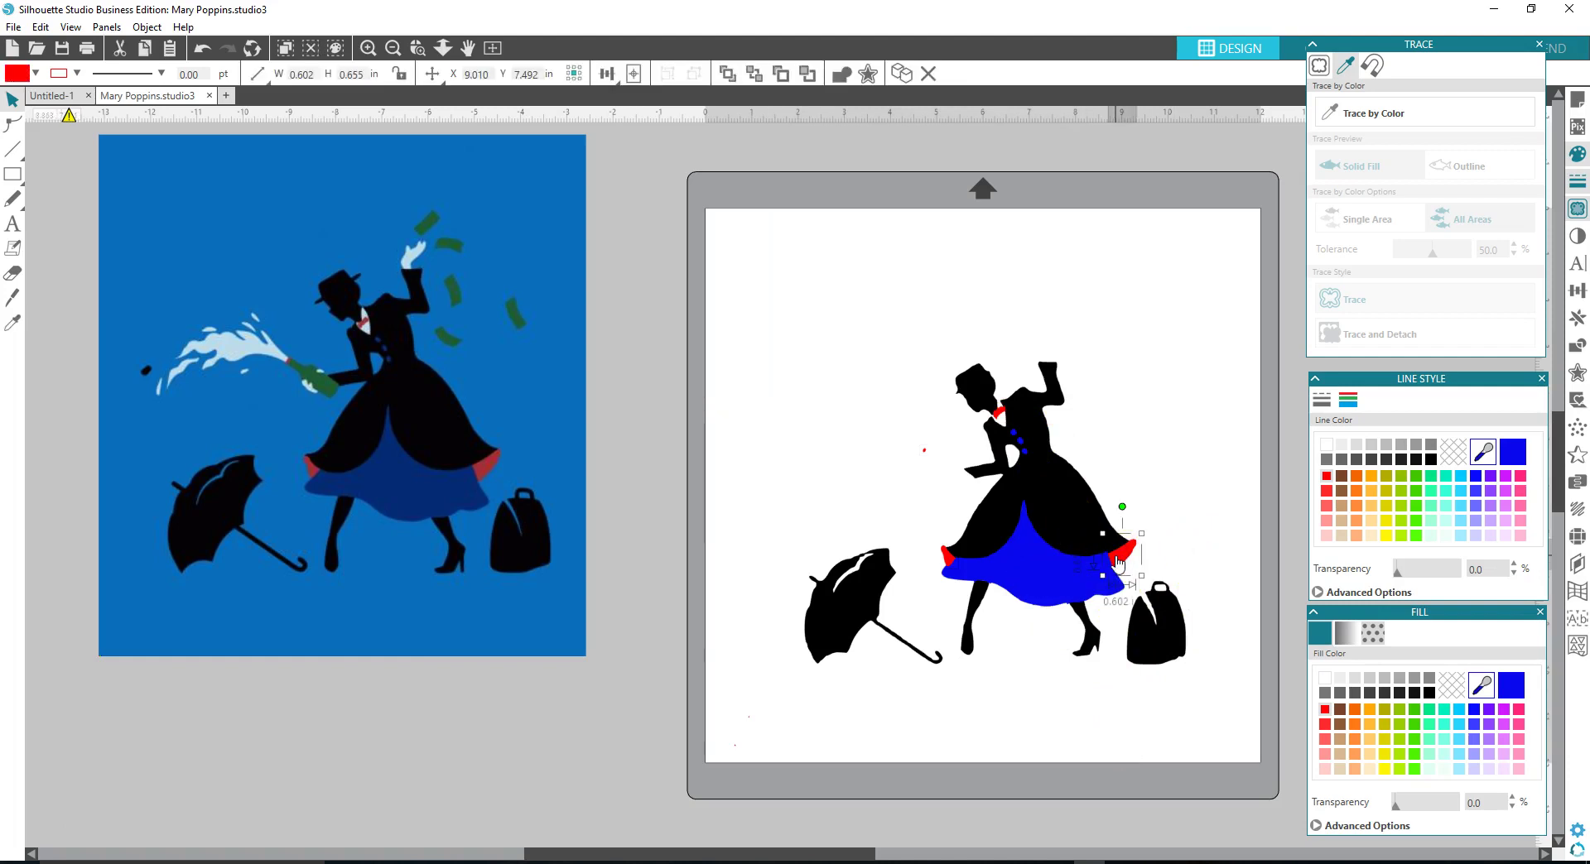
drag(1116, 563, 1114, 566)
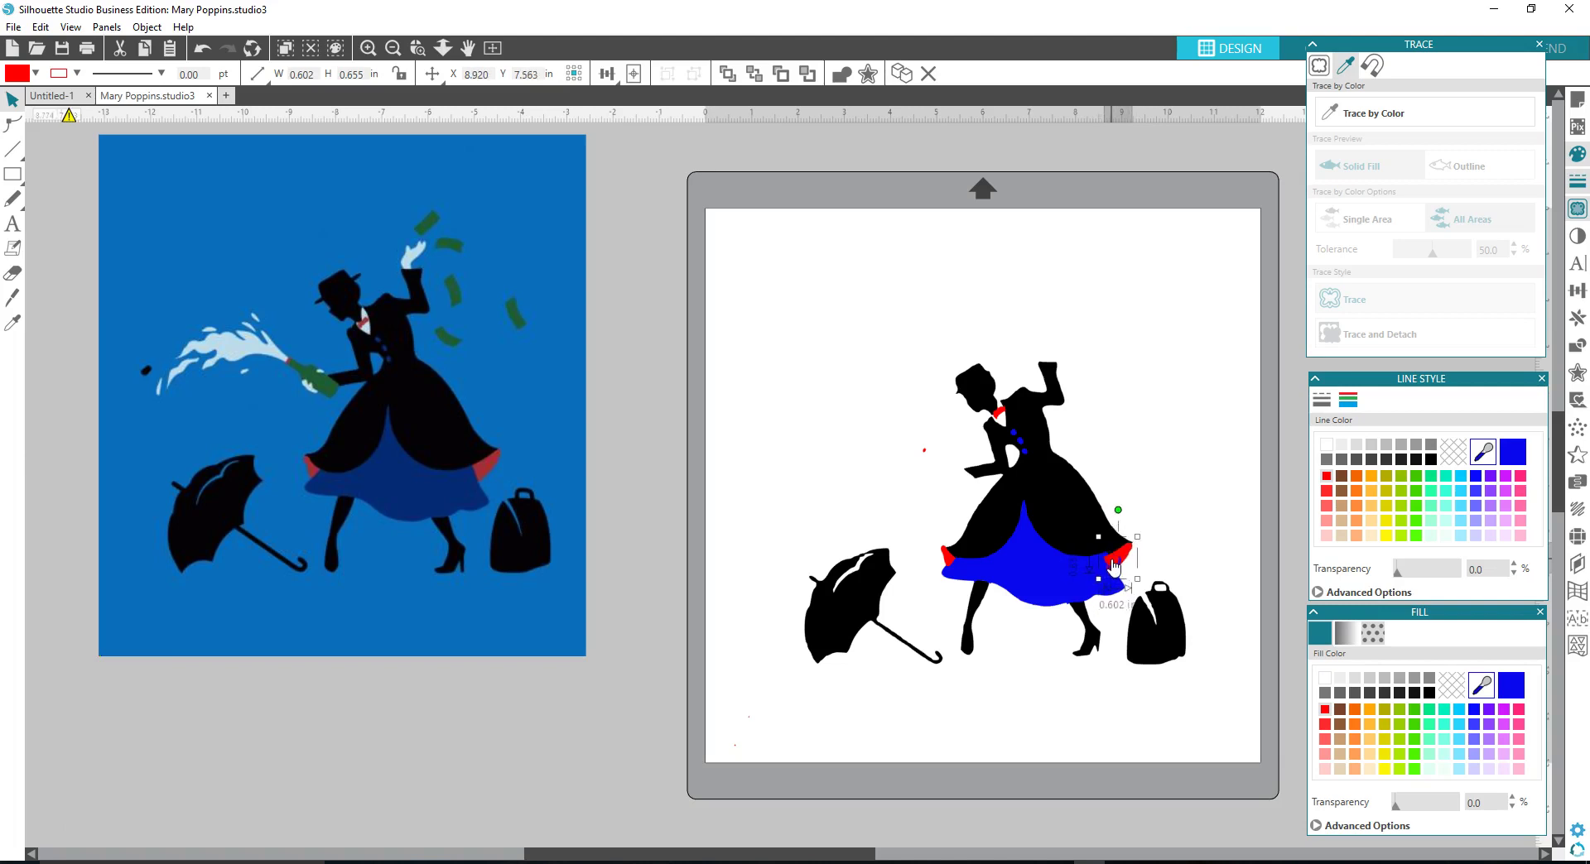
drag(1115, 566, 1117, 565)
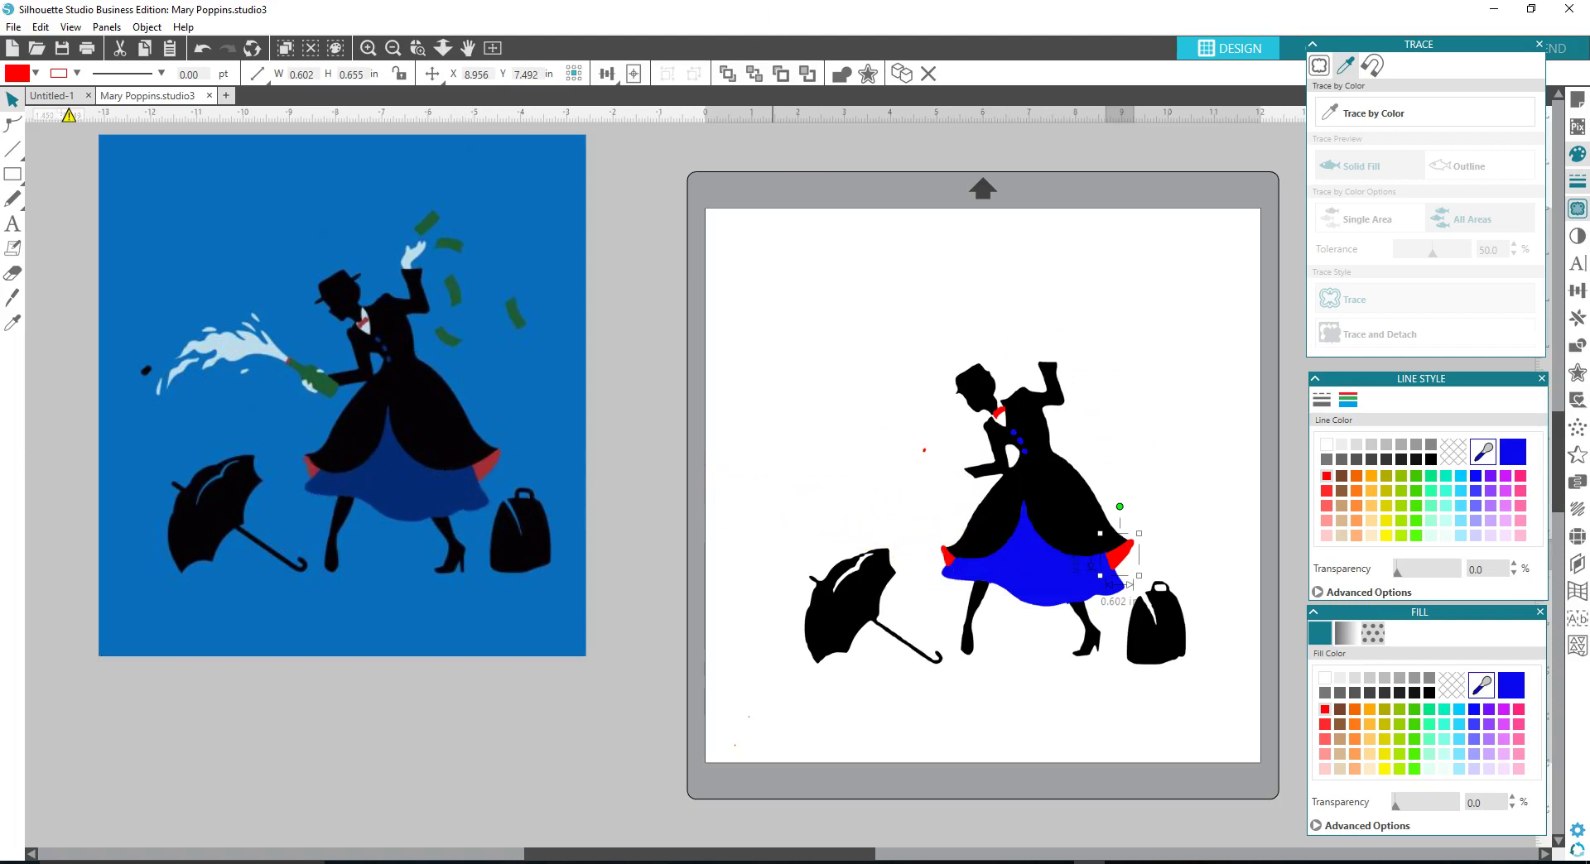
click(665, 358)
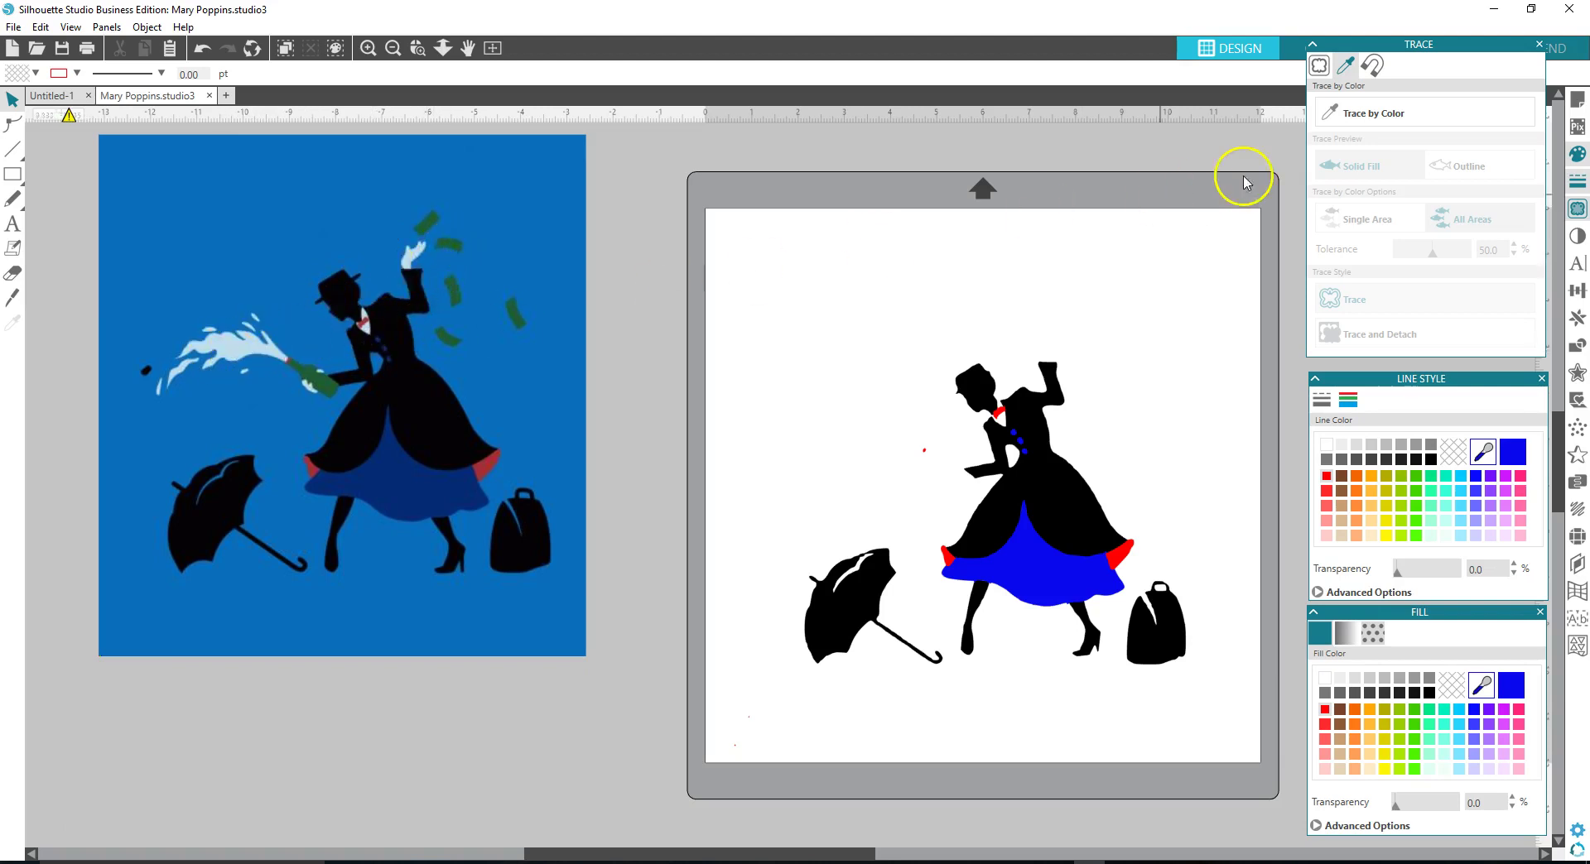
click(1347, 116)
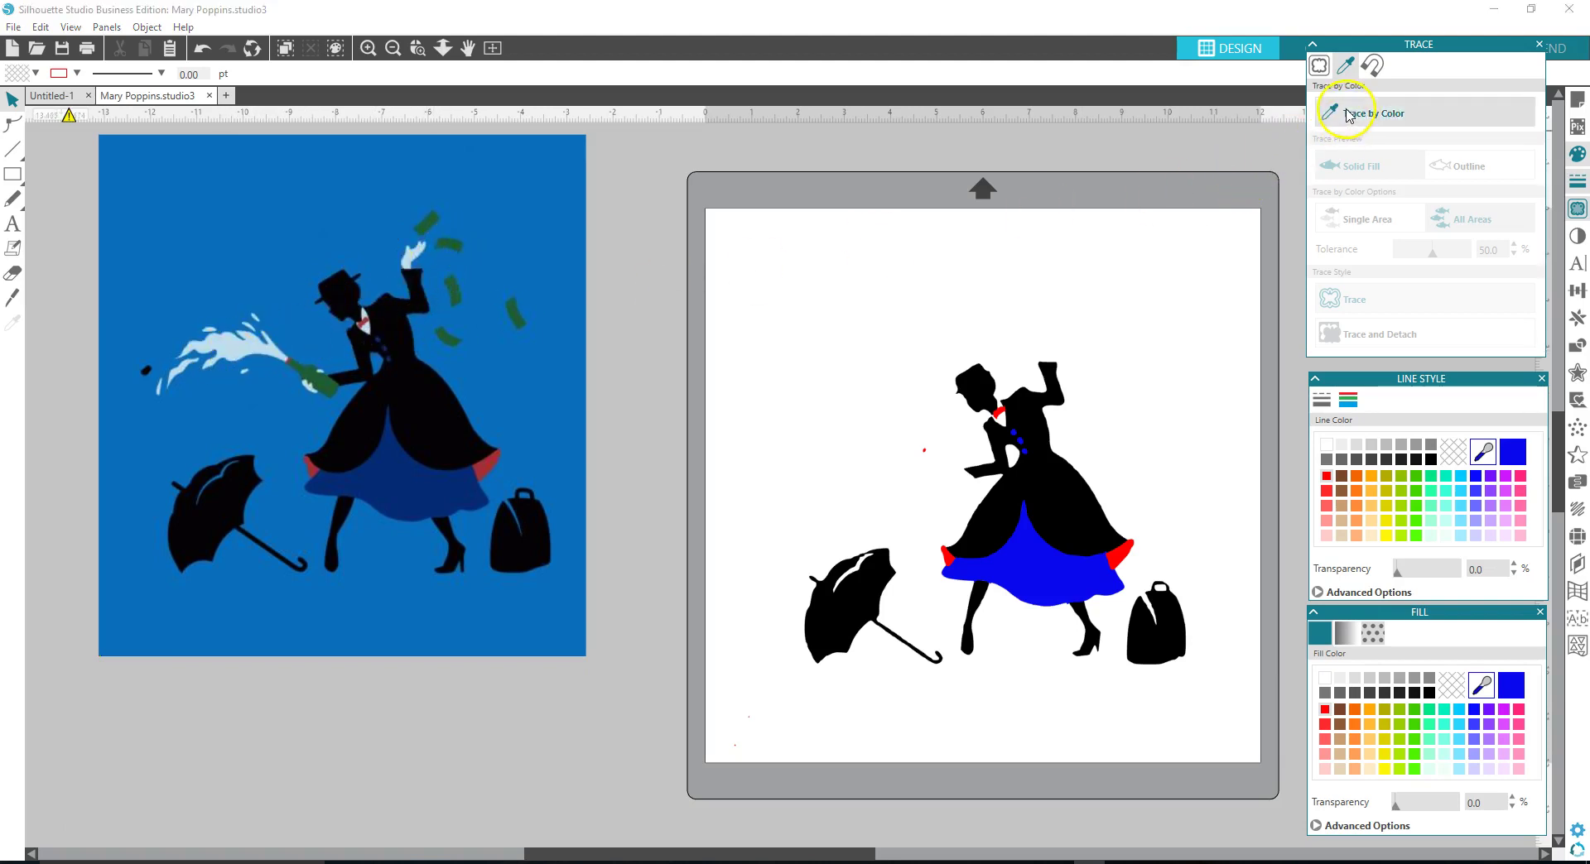
click(418, 245)
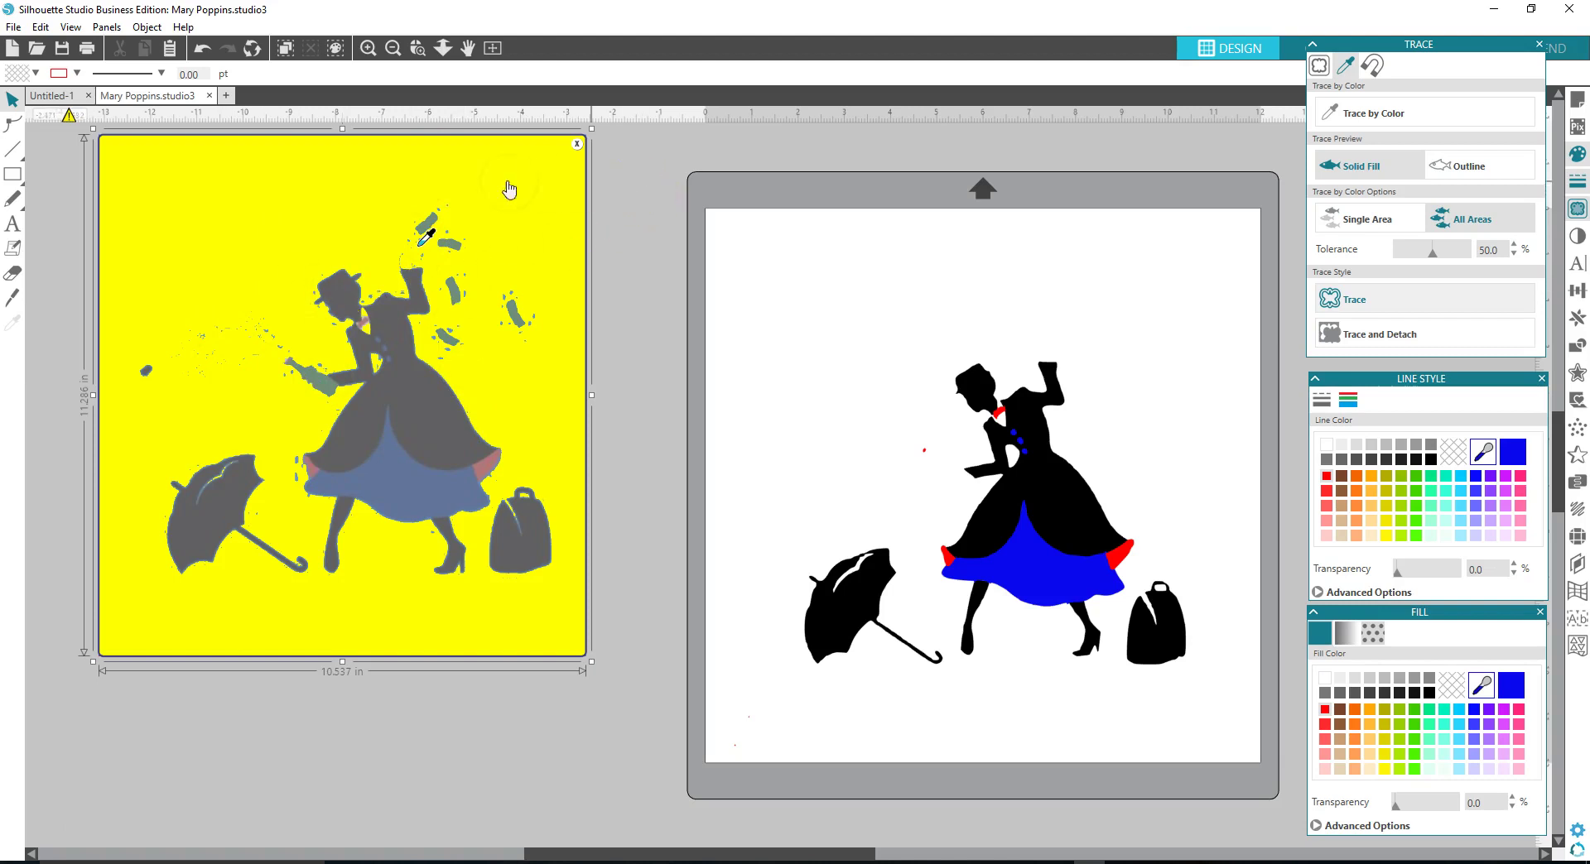
click(202, 47)
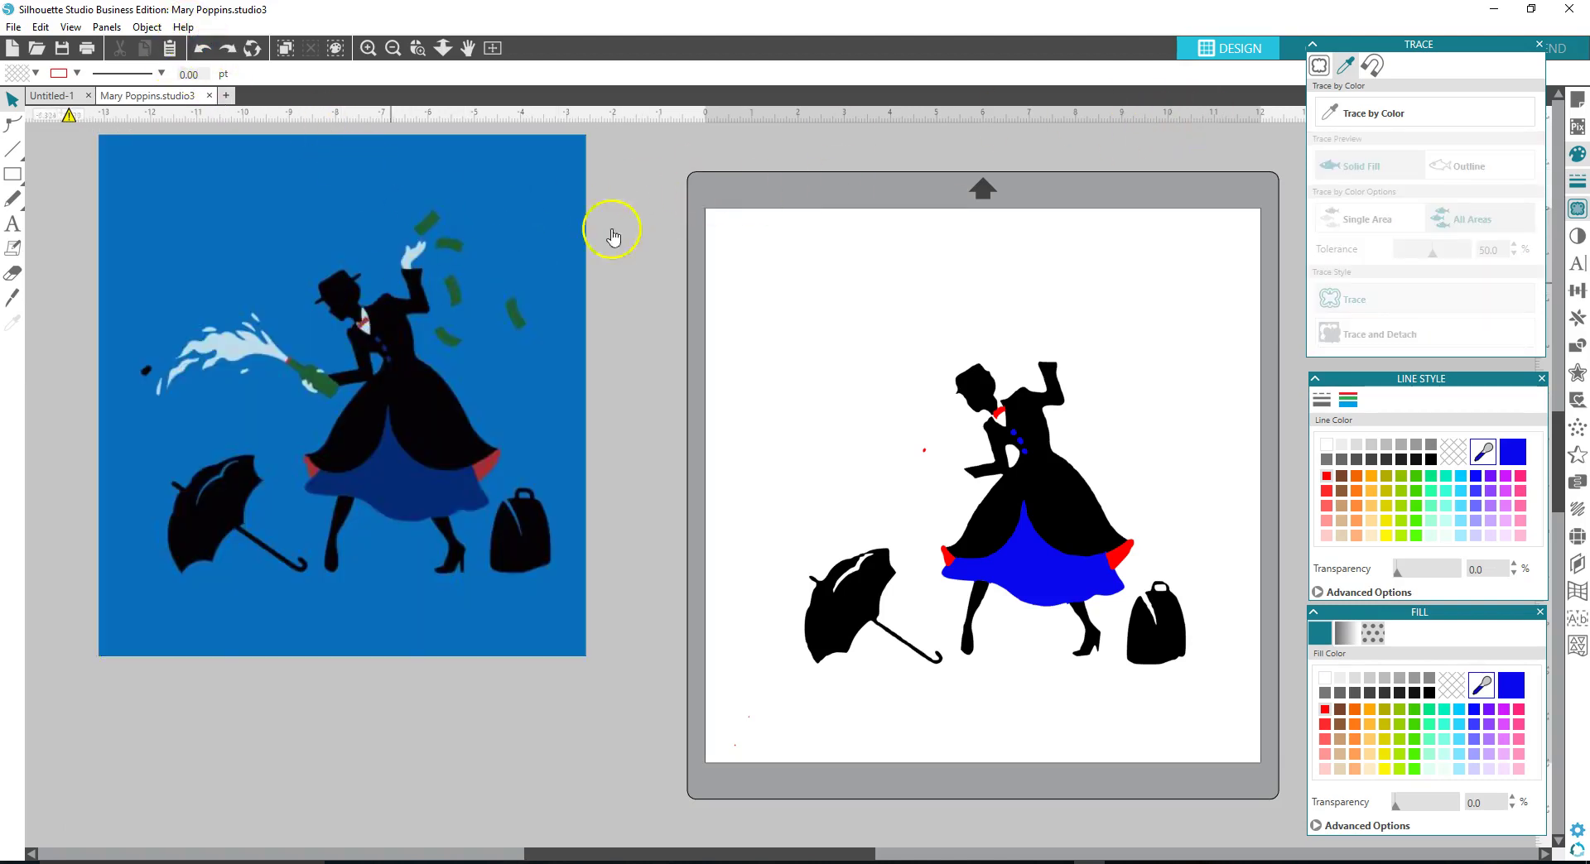
Step: Start a trace by color using the pale color sampled from the champagne splash
click(1381, 117)
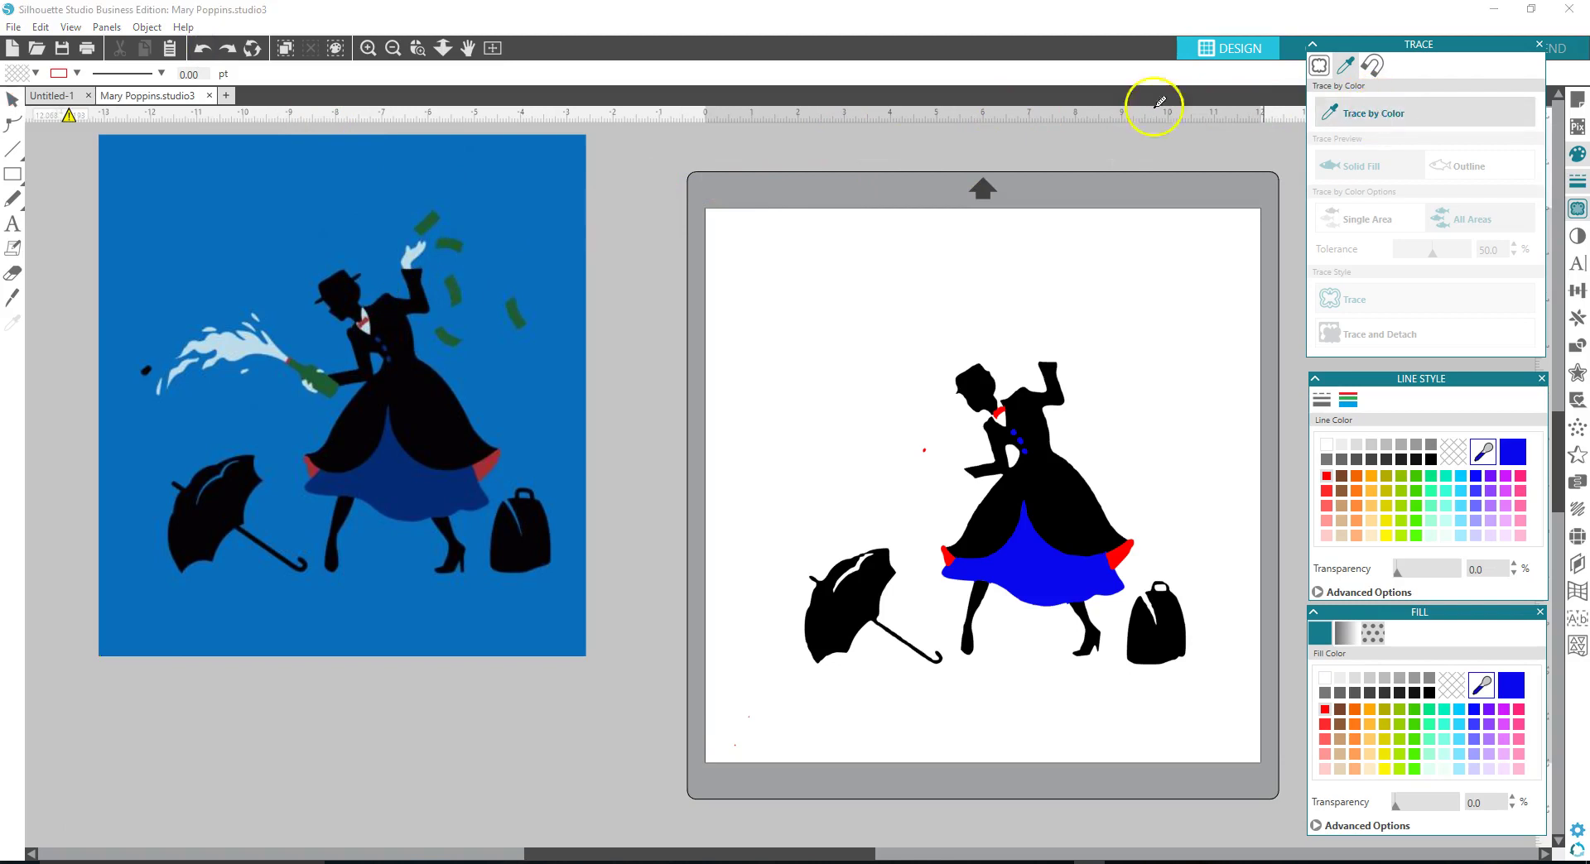
click(238, 344)
click(237, 344)
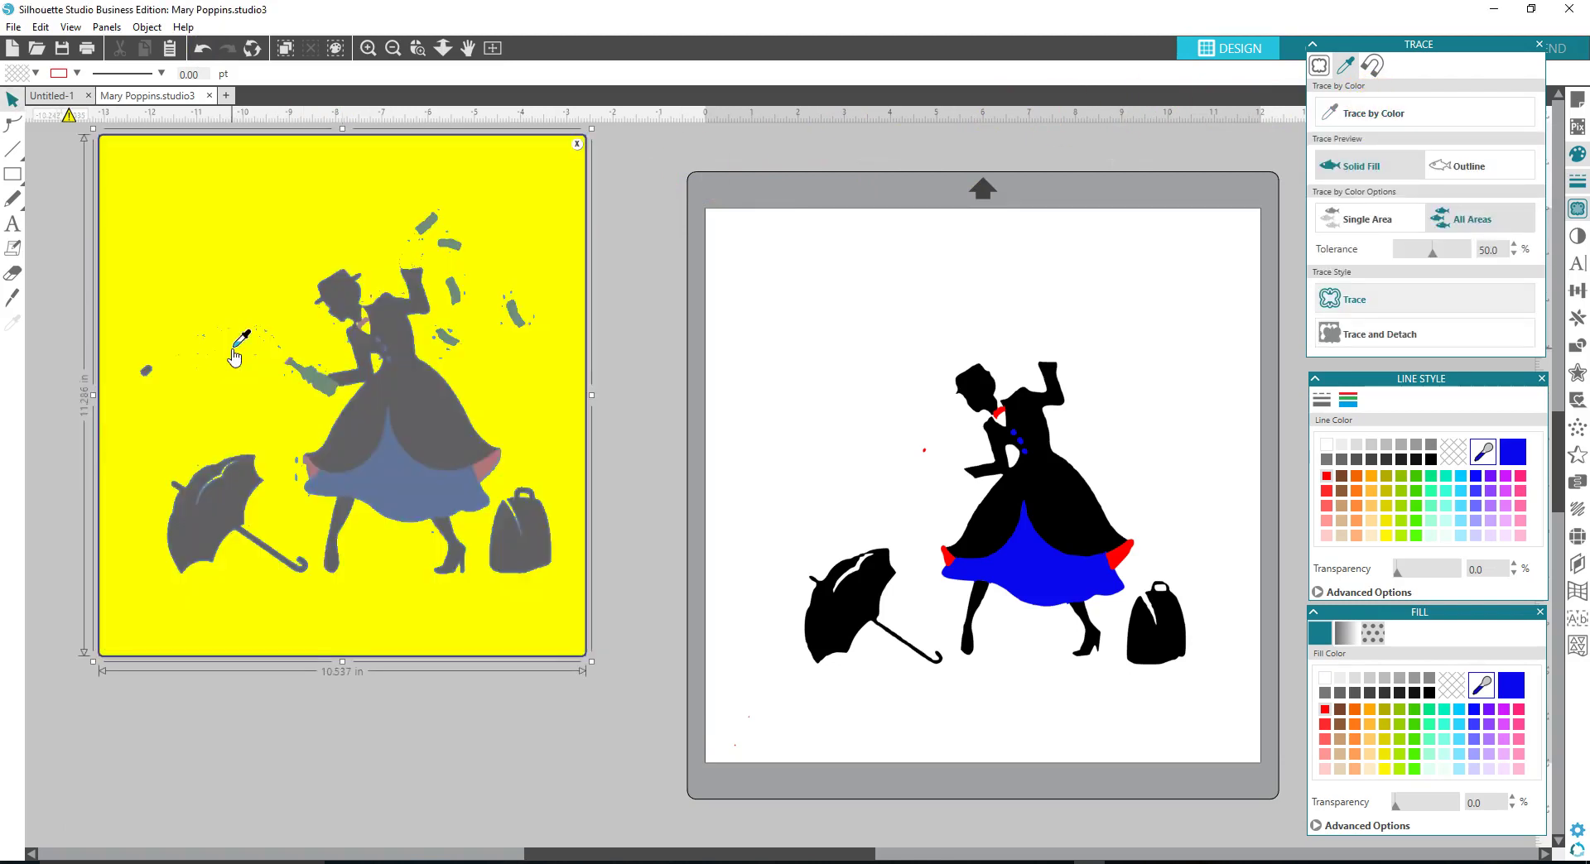
Step: Set the color trace tolerance to 48% to cover the splash, hands and shirt without the blue background
click(1433, 252)
drag(1433, 255, 1409, 259)
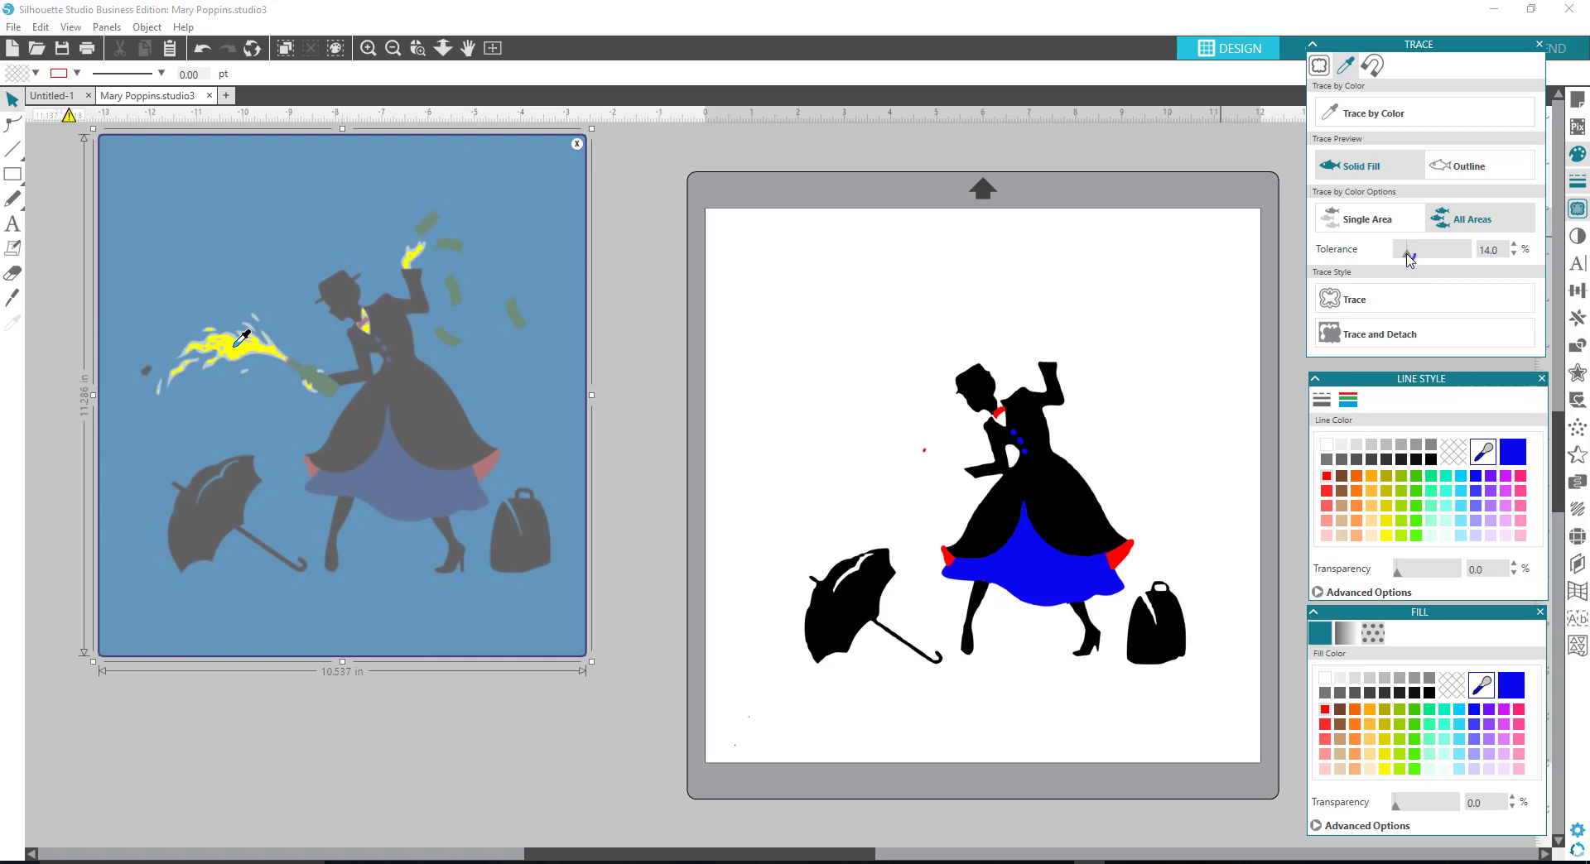
click(1513, 245)
click(1512, 244)
click(1515, 244)
click(1515, 245)
click(1514, 244)
click(1514, 244)
click(1514, 244)
click(1514, 245)
drag(1425, 258, 1435, 259)
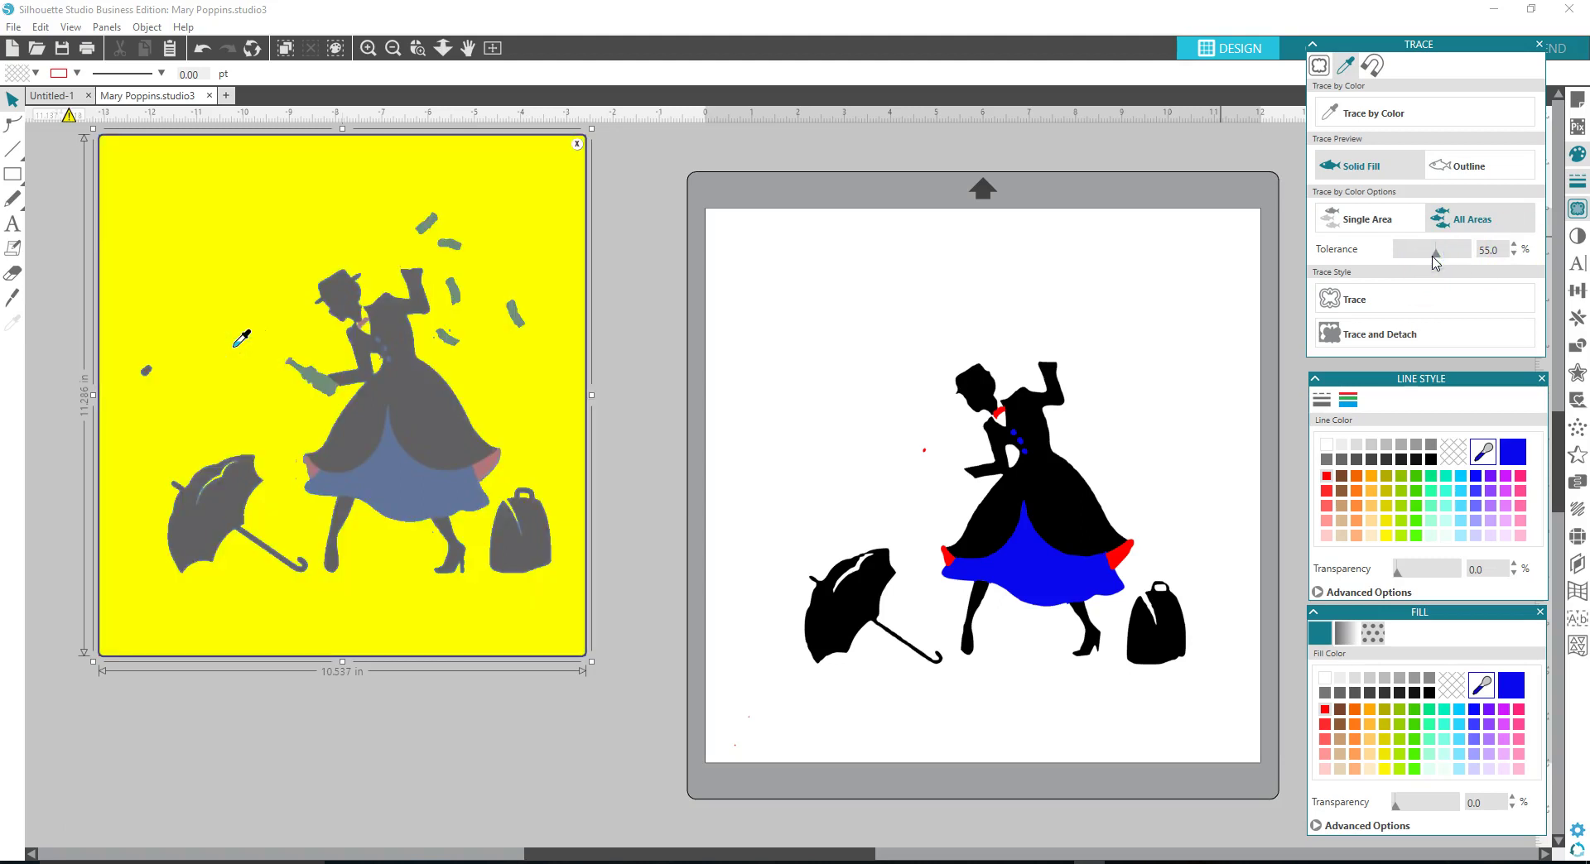
click(1513, 253)
click(1513, 254)
click(1514, 253)
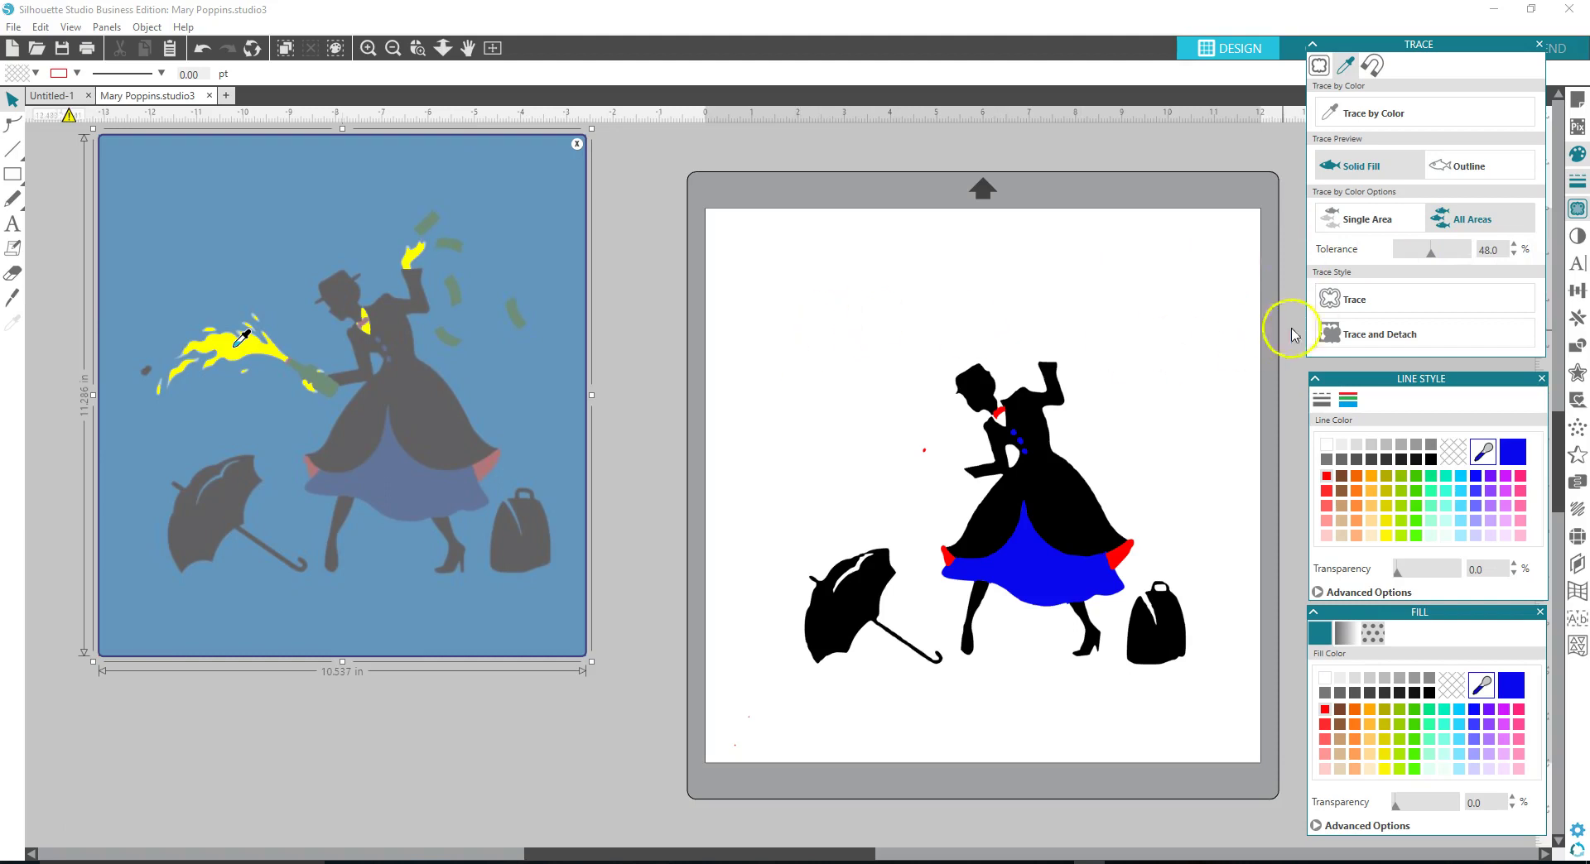
Step: Trace the highlighted pale areas and move the picture aside to uncover the new outlines
click(1341, 303)
mouse_move(533, 376)
mouse_down()
mouse_move(106, 381)
mouse_move(143, 386)
mouse_move(103, 383)
mouse_move(144, 371)
mouse_move(28, 365)
mouse_up()
click(241, 352)
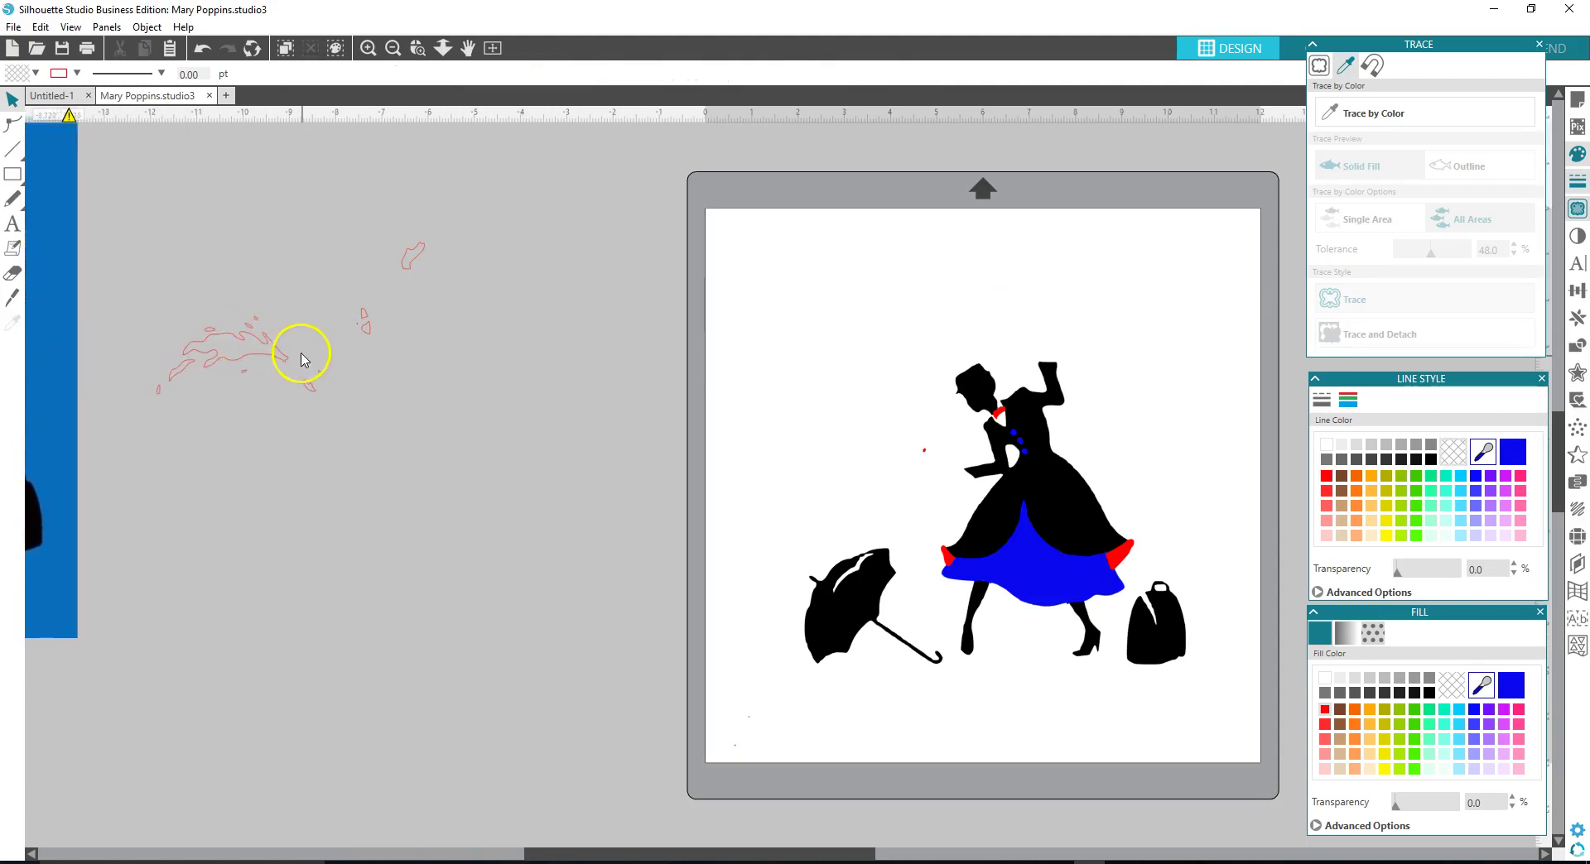
Step: Release the compound path of the traced splash, hand and shirt outlines and deselect them
click(276, 356)
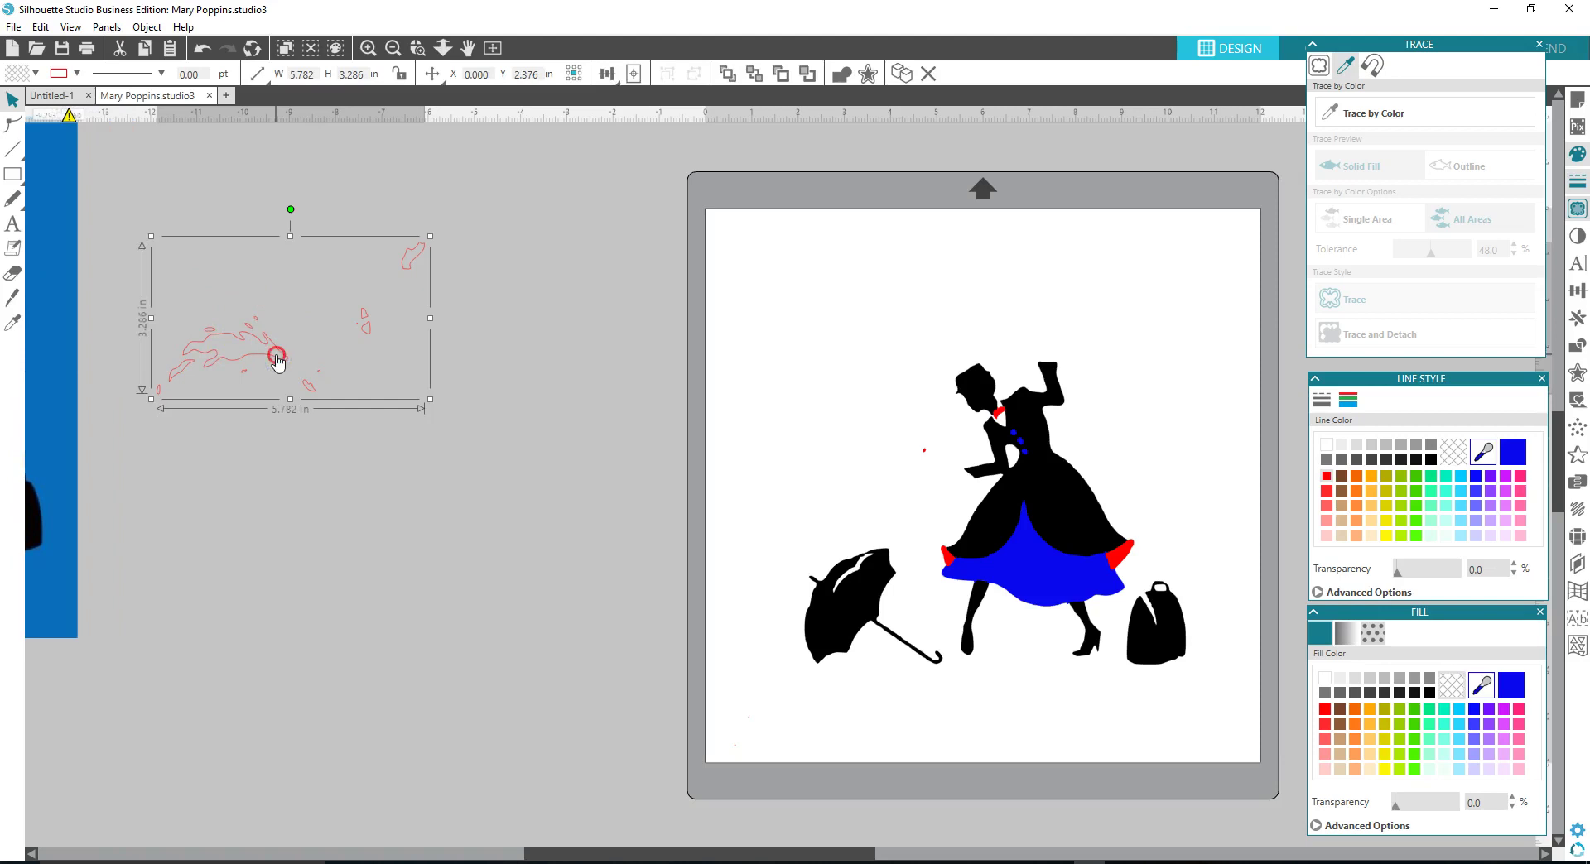
right_click(278, 362)
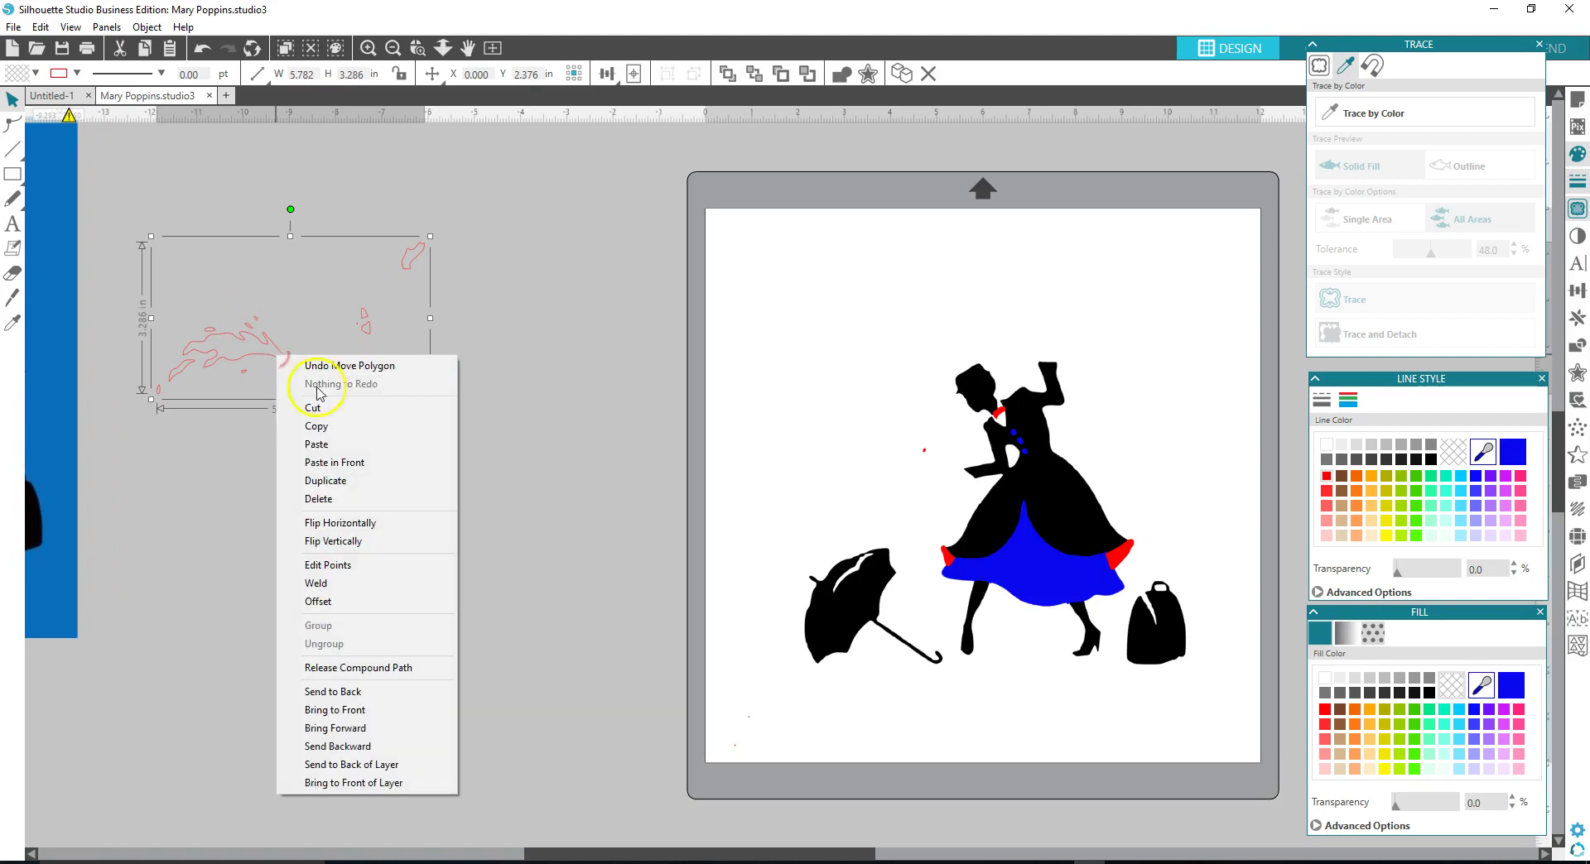
click(377, 668)
click(525, 585)
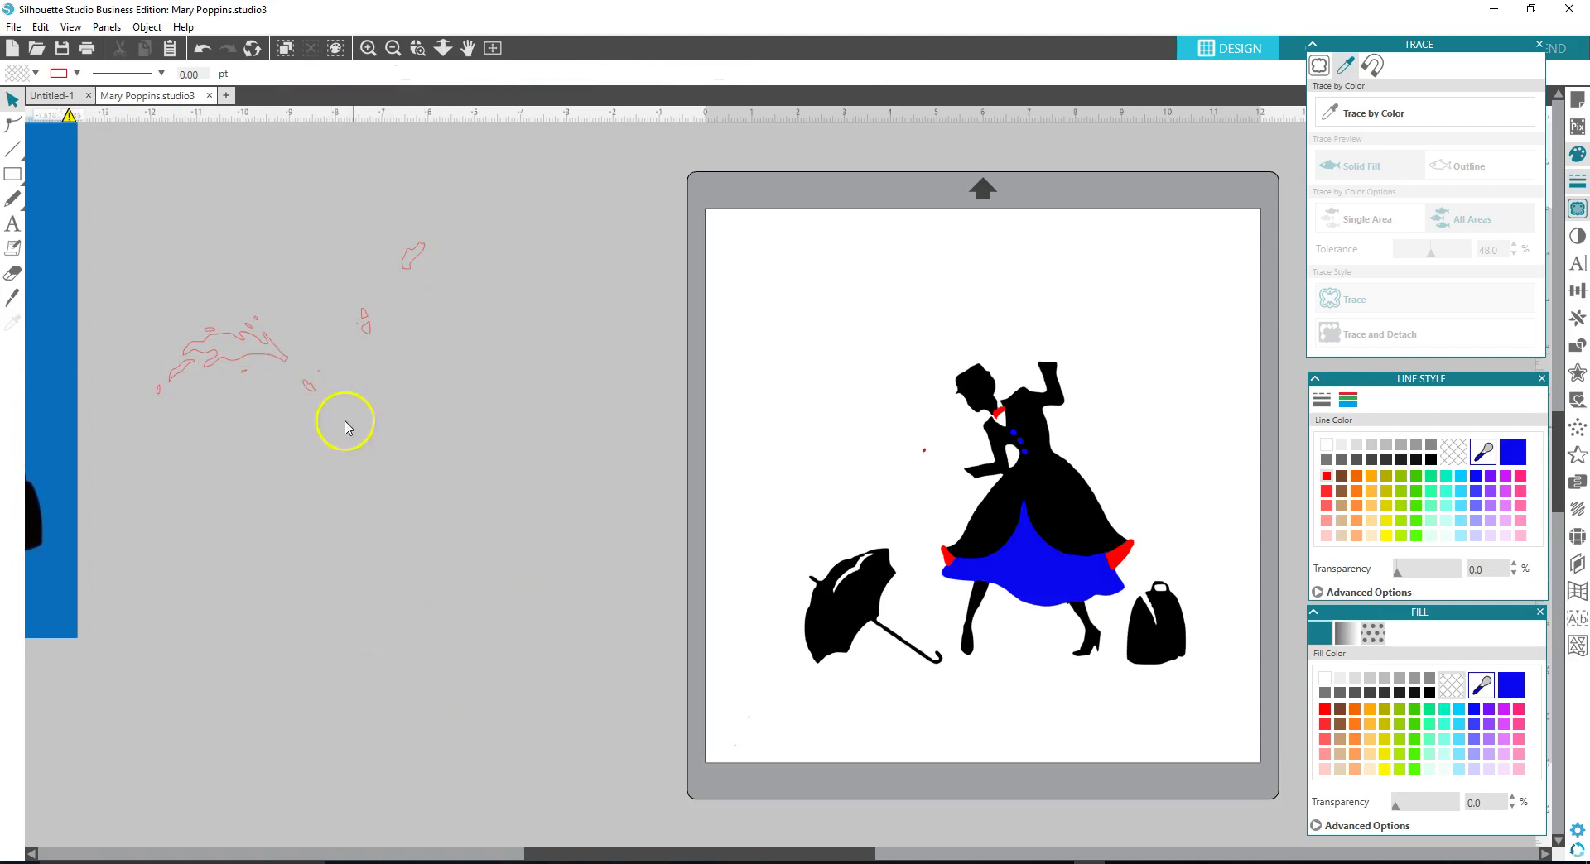
Step: Delete the stray specks beside the traced hand and shirt outlines
click(322, 378)
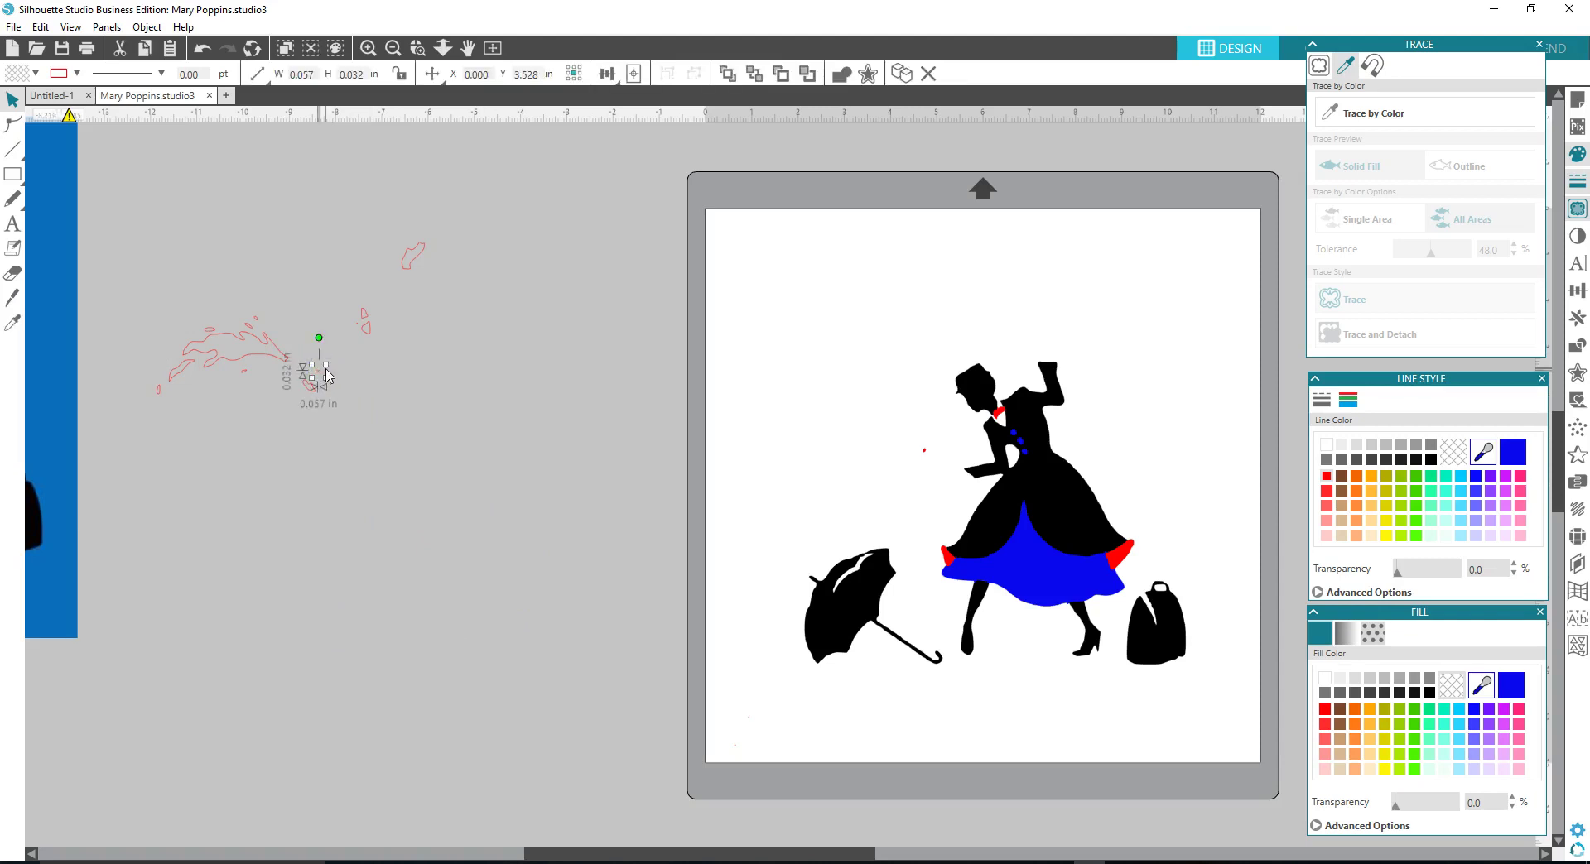
click(322, 374)
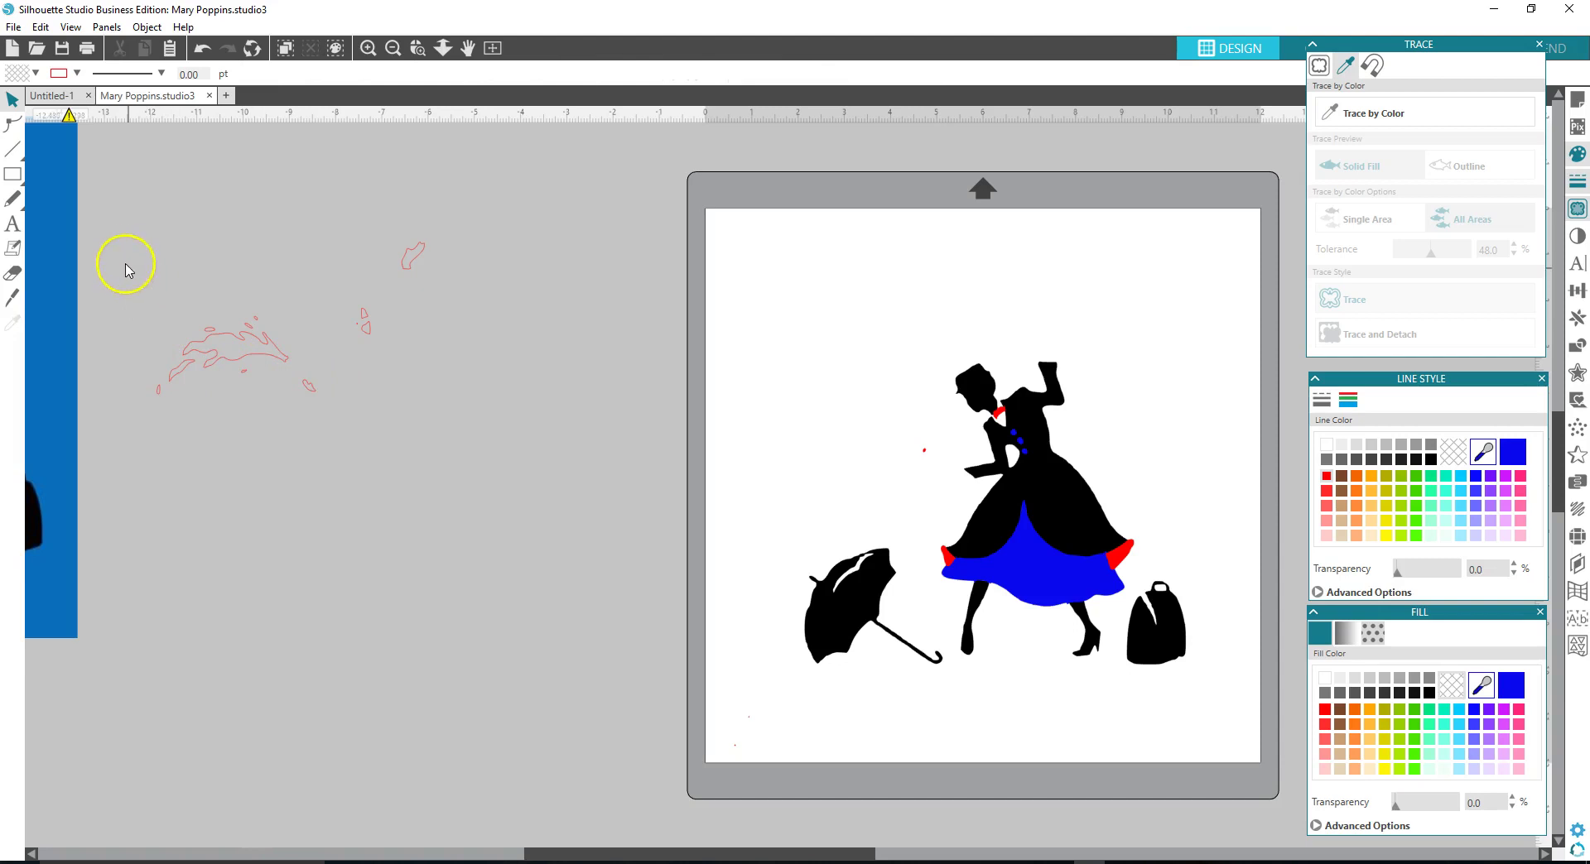
click(357, 327)
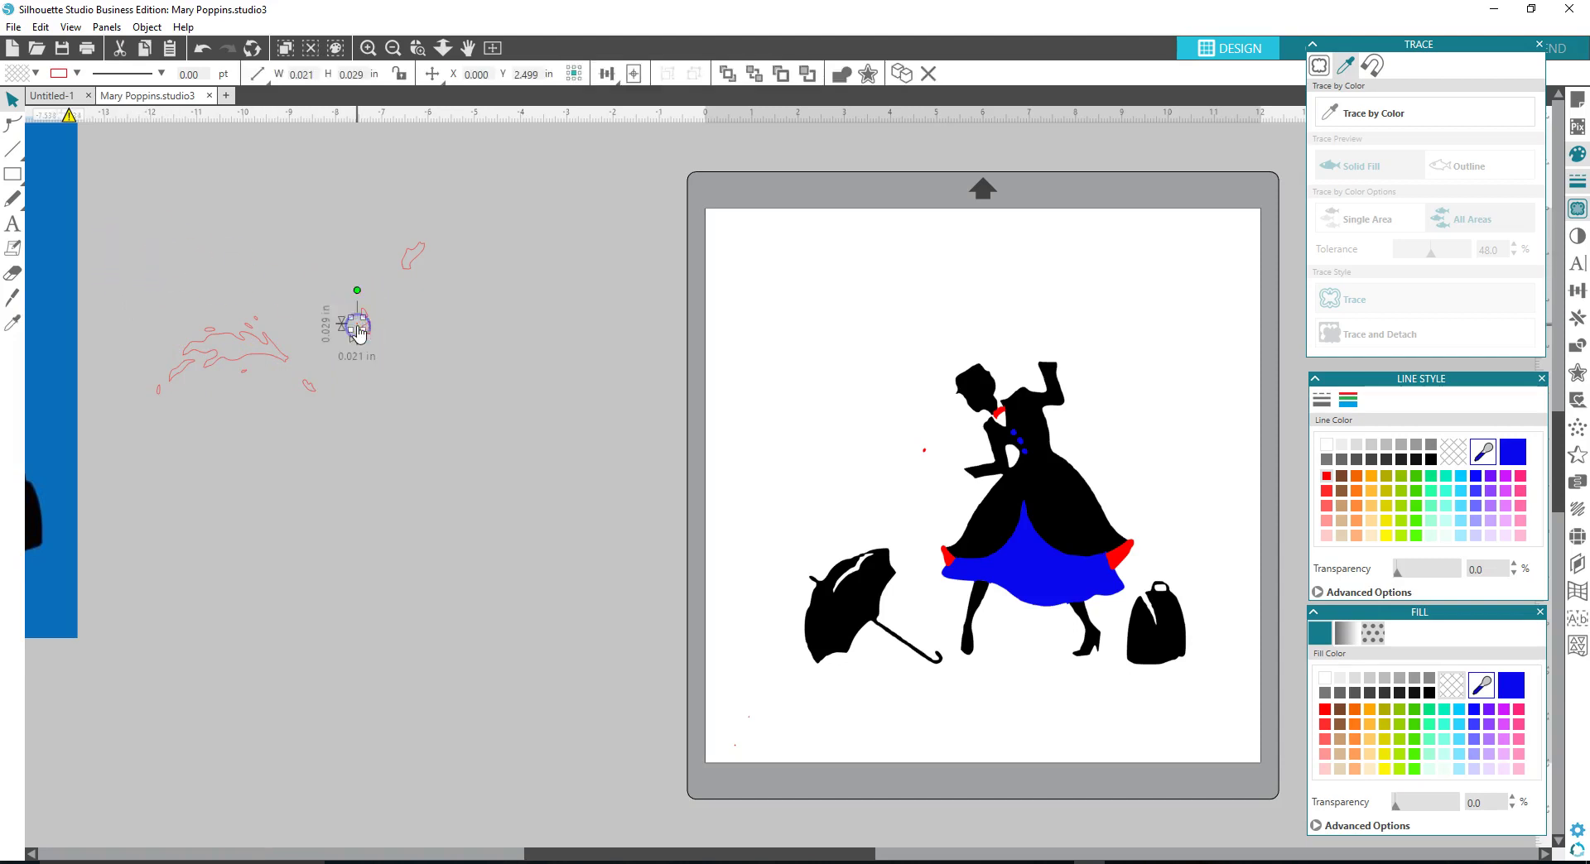
key(Delete)
Step: Group the remaining splash, hand and shirt outlines and give them a pale line color and a light peach fill
mouse_move(102, 174)
mouse_down()
mouse_move(162, 268)
mouse_move(527, 456)
mouse_up()
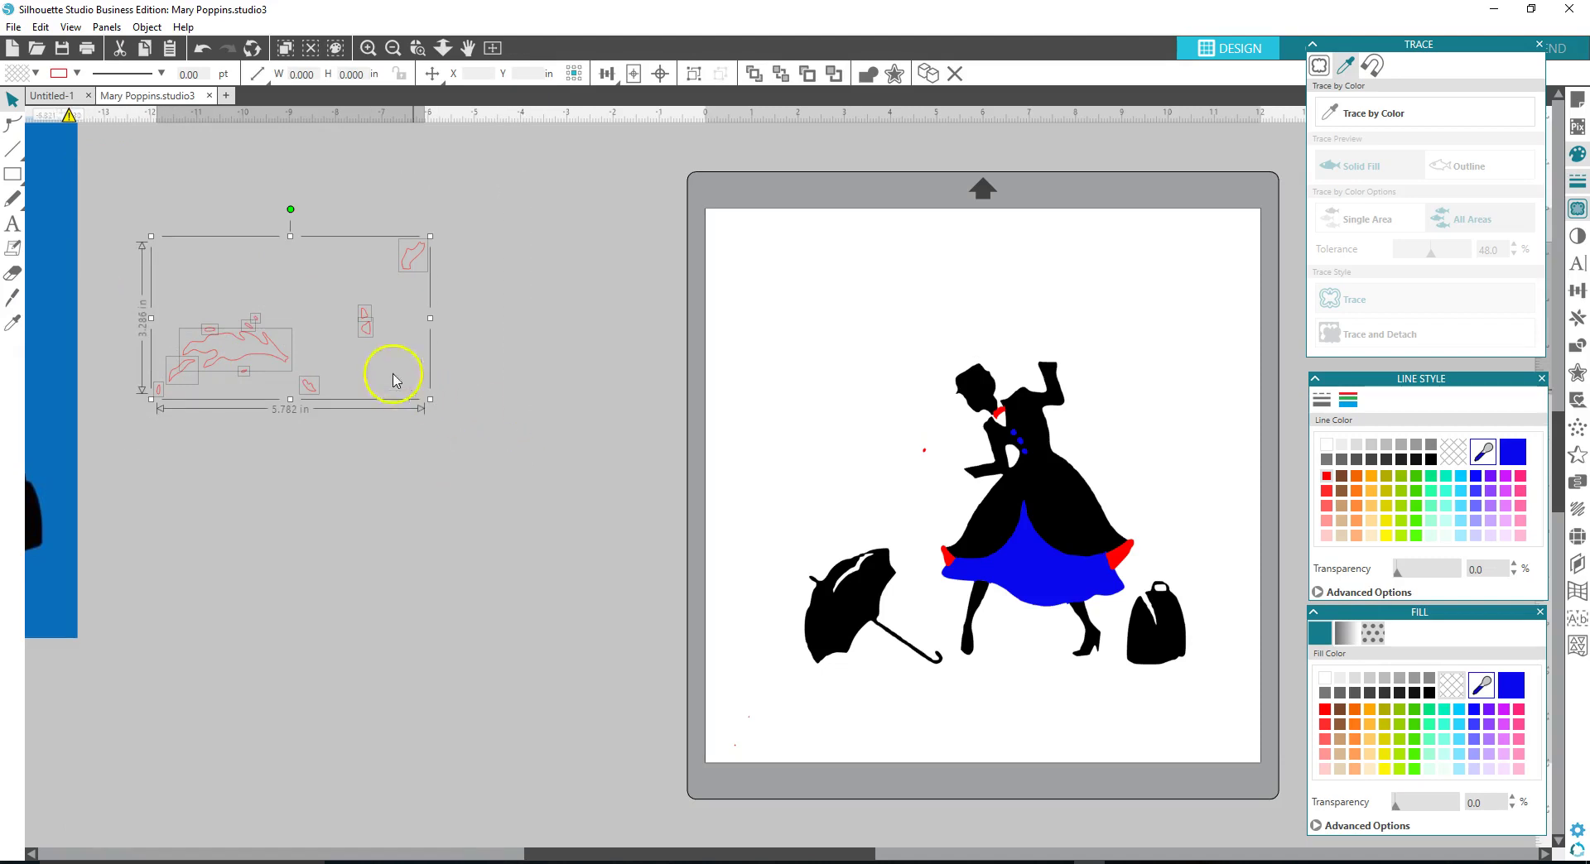
right_click(407, 261)
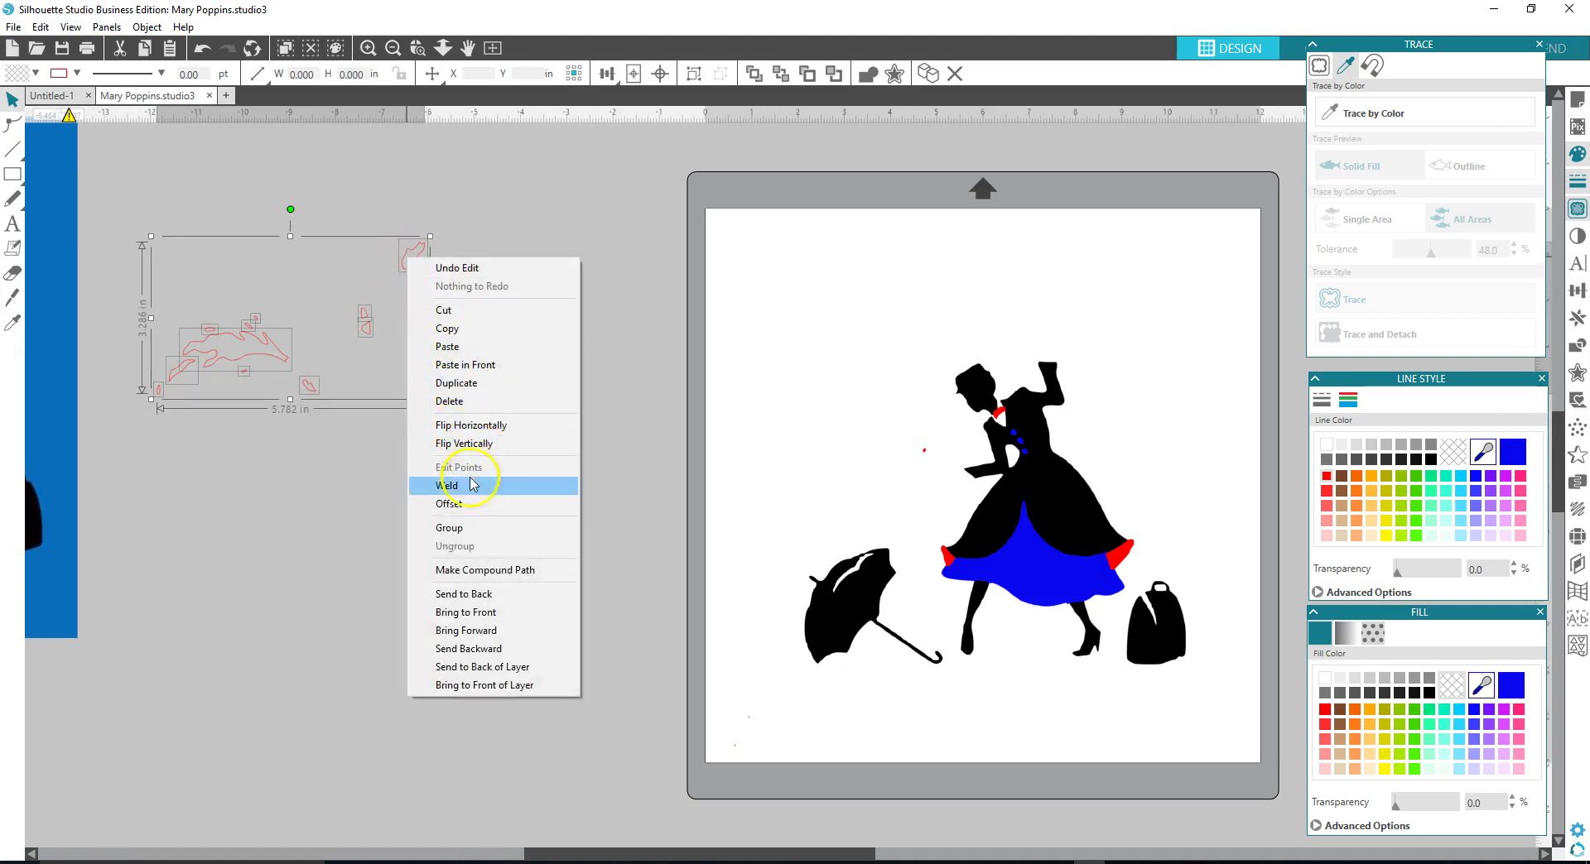
click(474, 532)
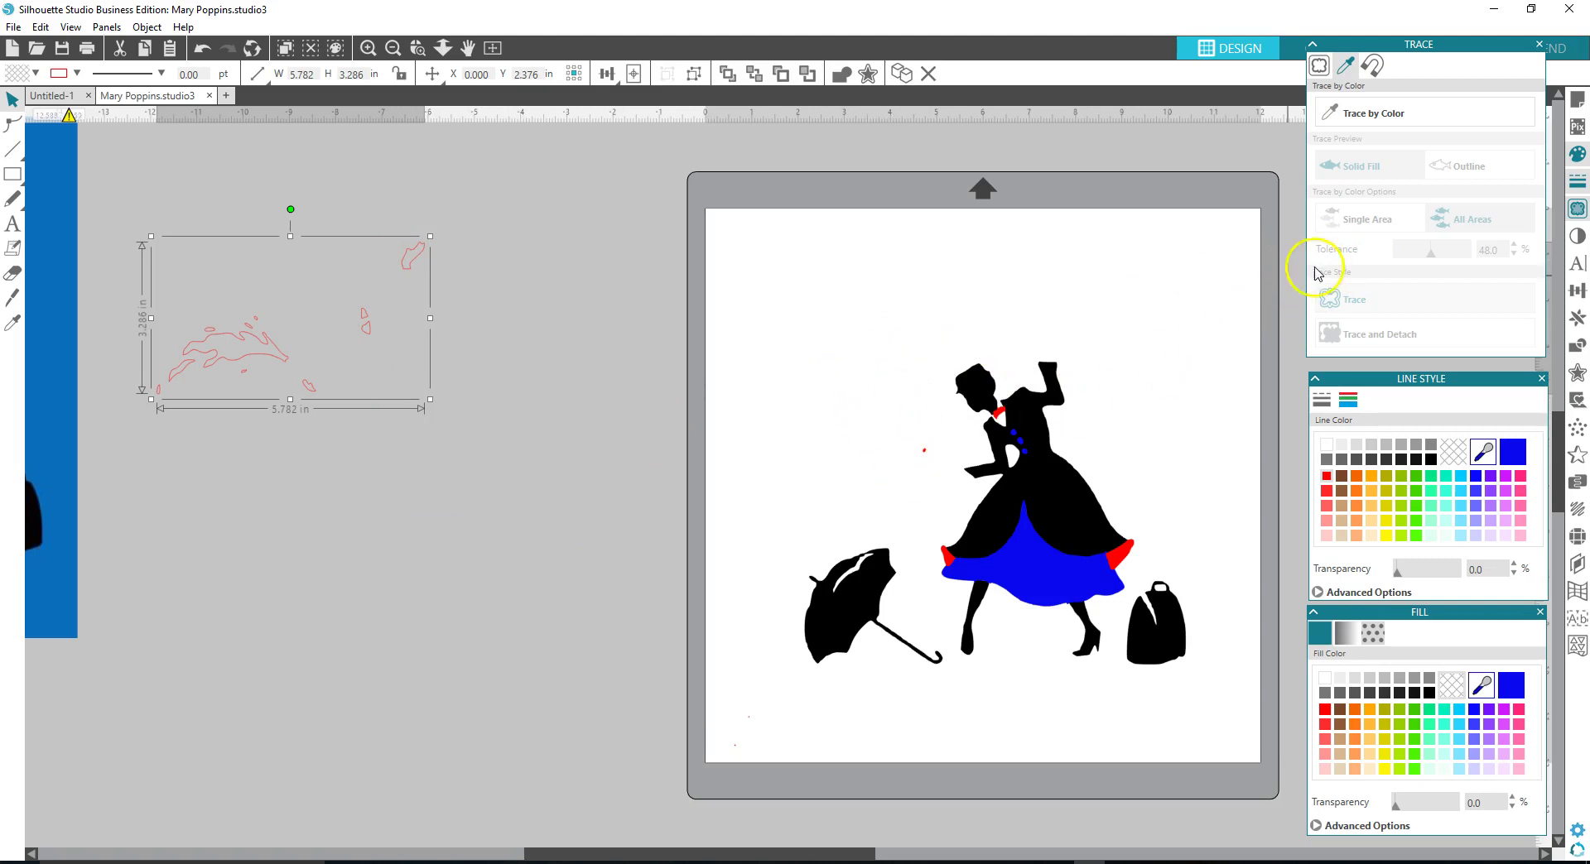
click(1374, 447)
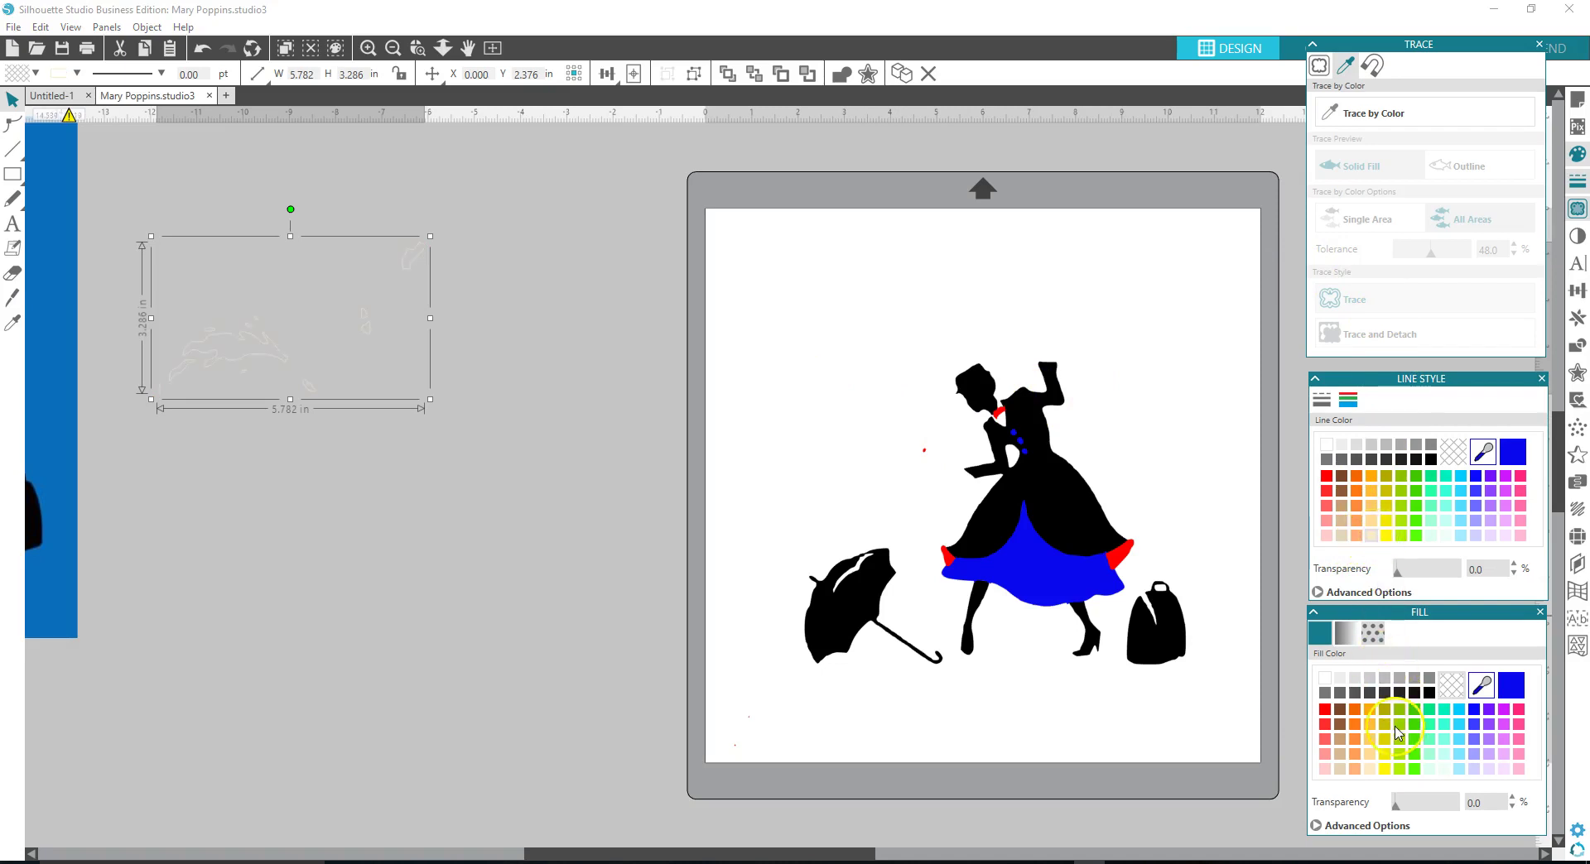
click(1371, 769)
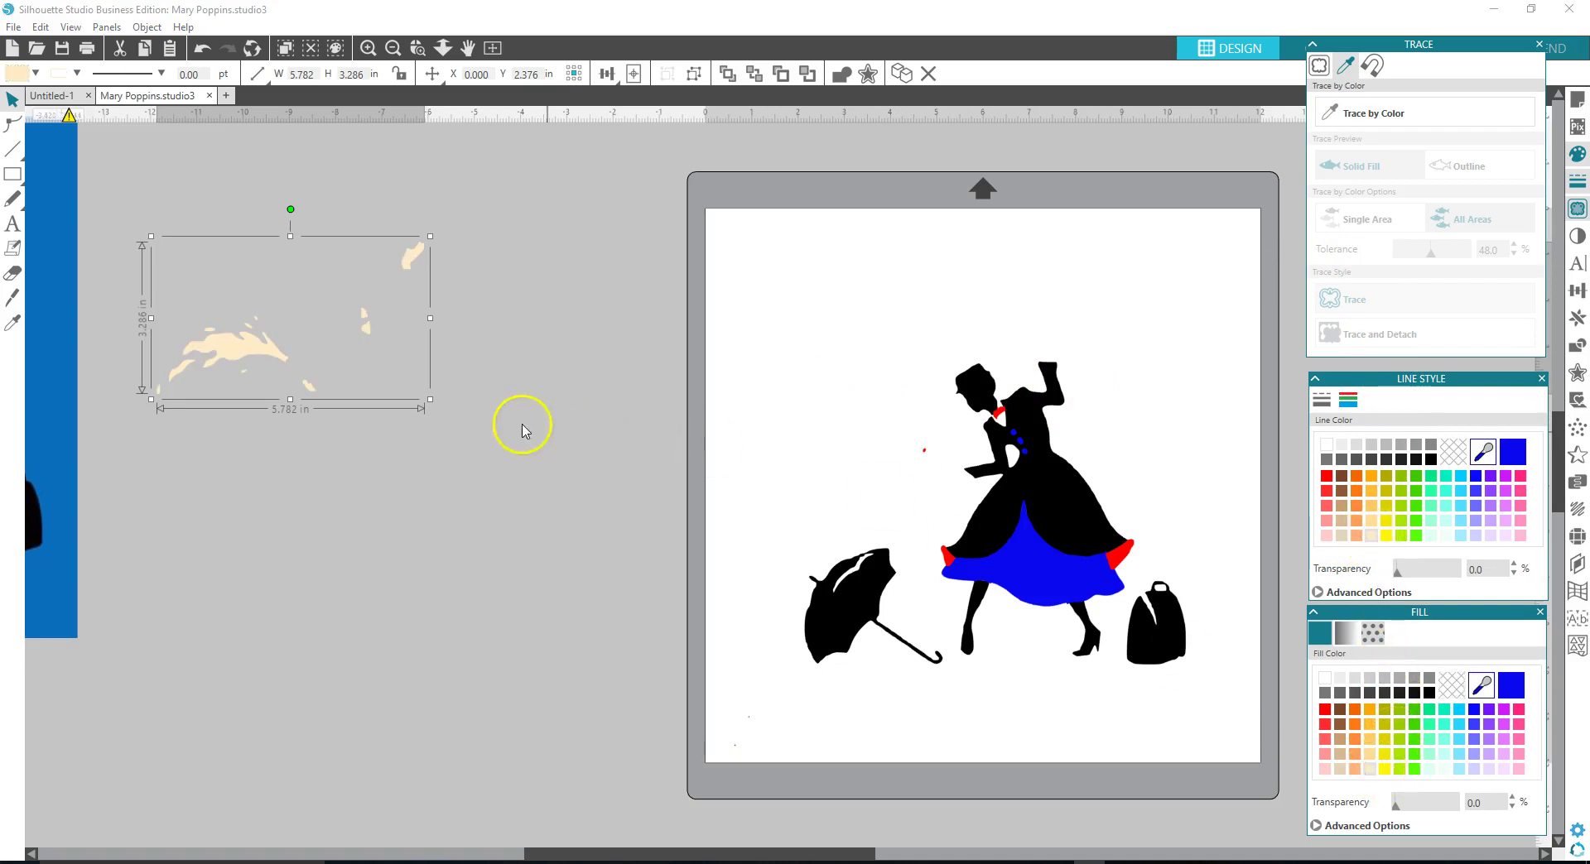
Step: Move the peach splash, hand and shirt group onto the figure, fine-tune its alignment and bring the picture back beside the page
mouse_move(259, 361)
mouse_down()
mouse_move(656, 399)
mouse_move(809, 445)
mouse_move(894, 444)
mouse_up()
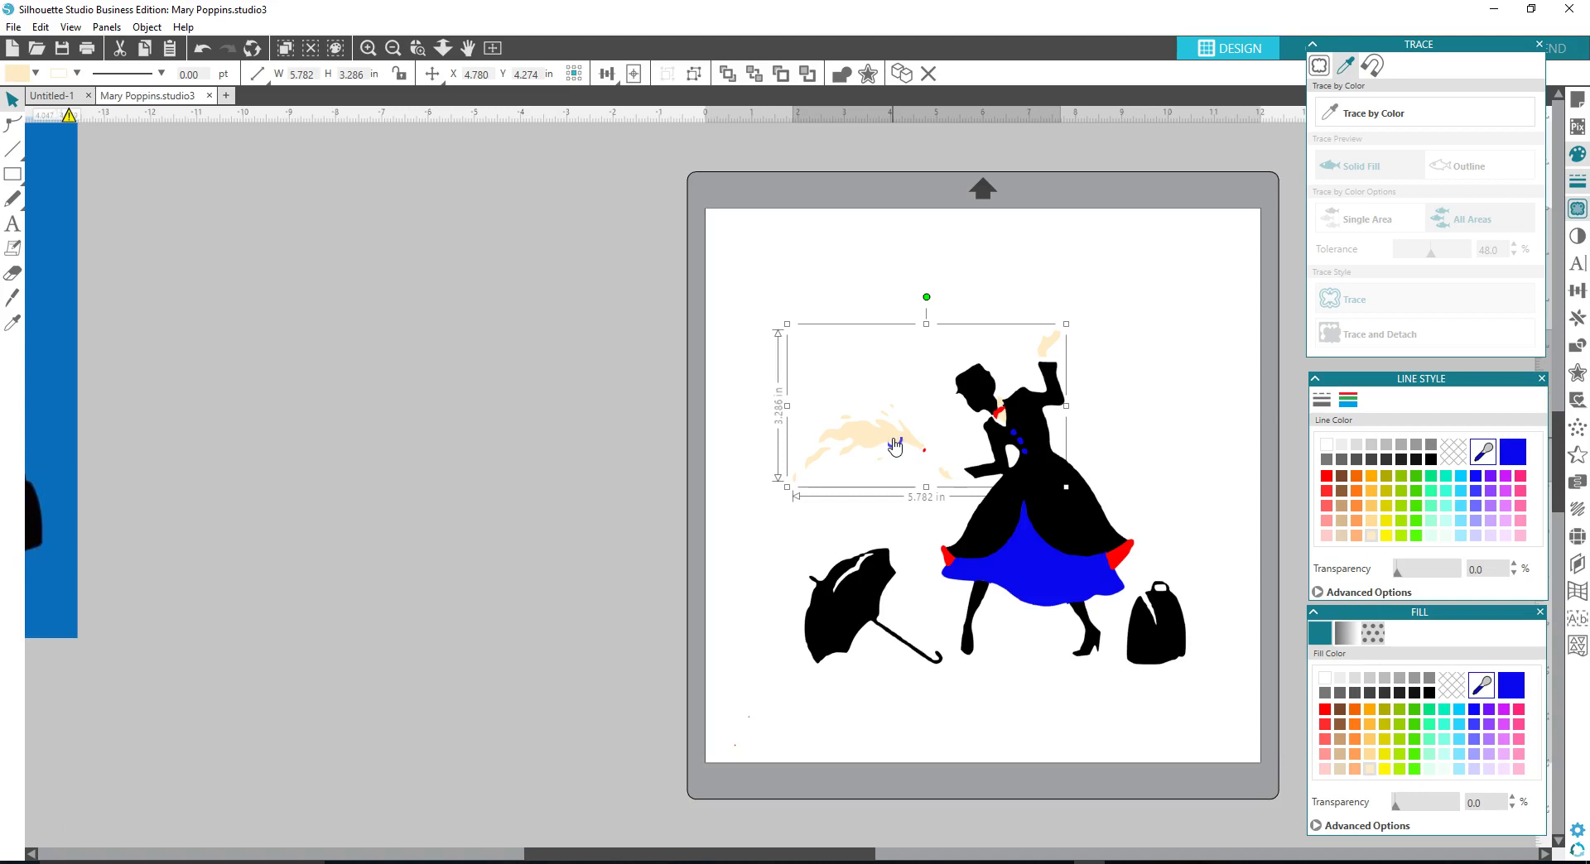
drag(894, 445, 896, 448)
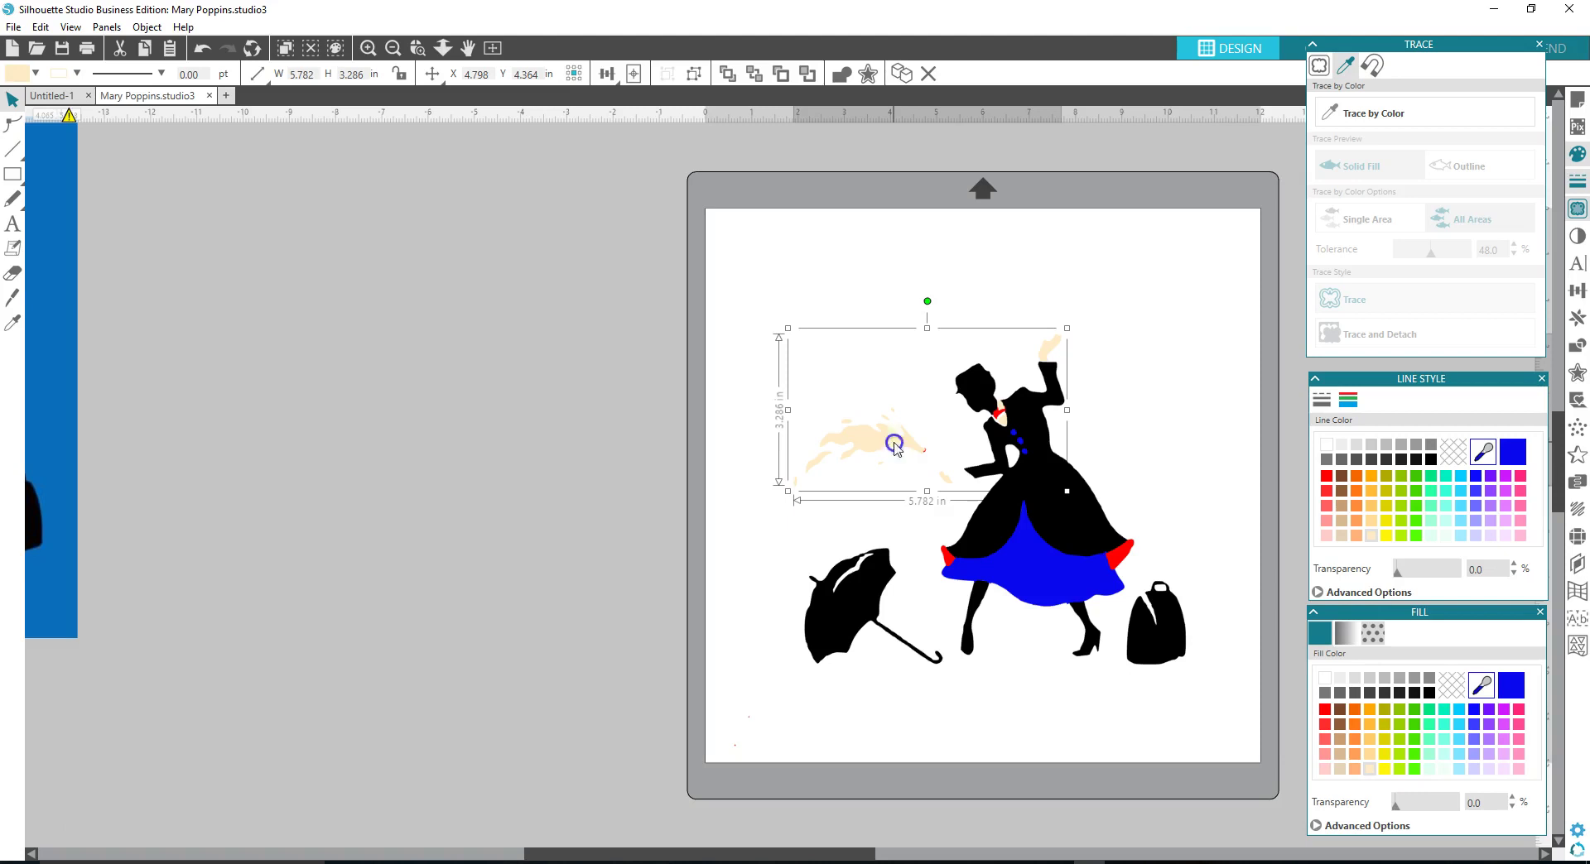
mouse_move(61, 483)
mouse_down()
mouse_move(212, 461)
mouse_move(535, 476)
mouse_move(544, 494)
mouse_up()
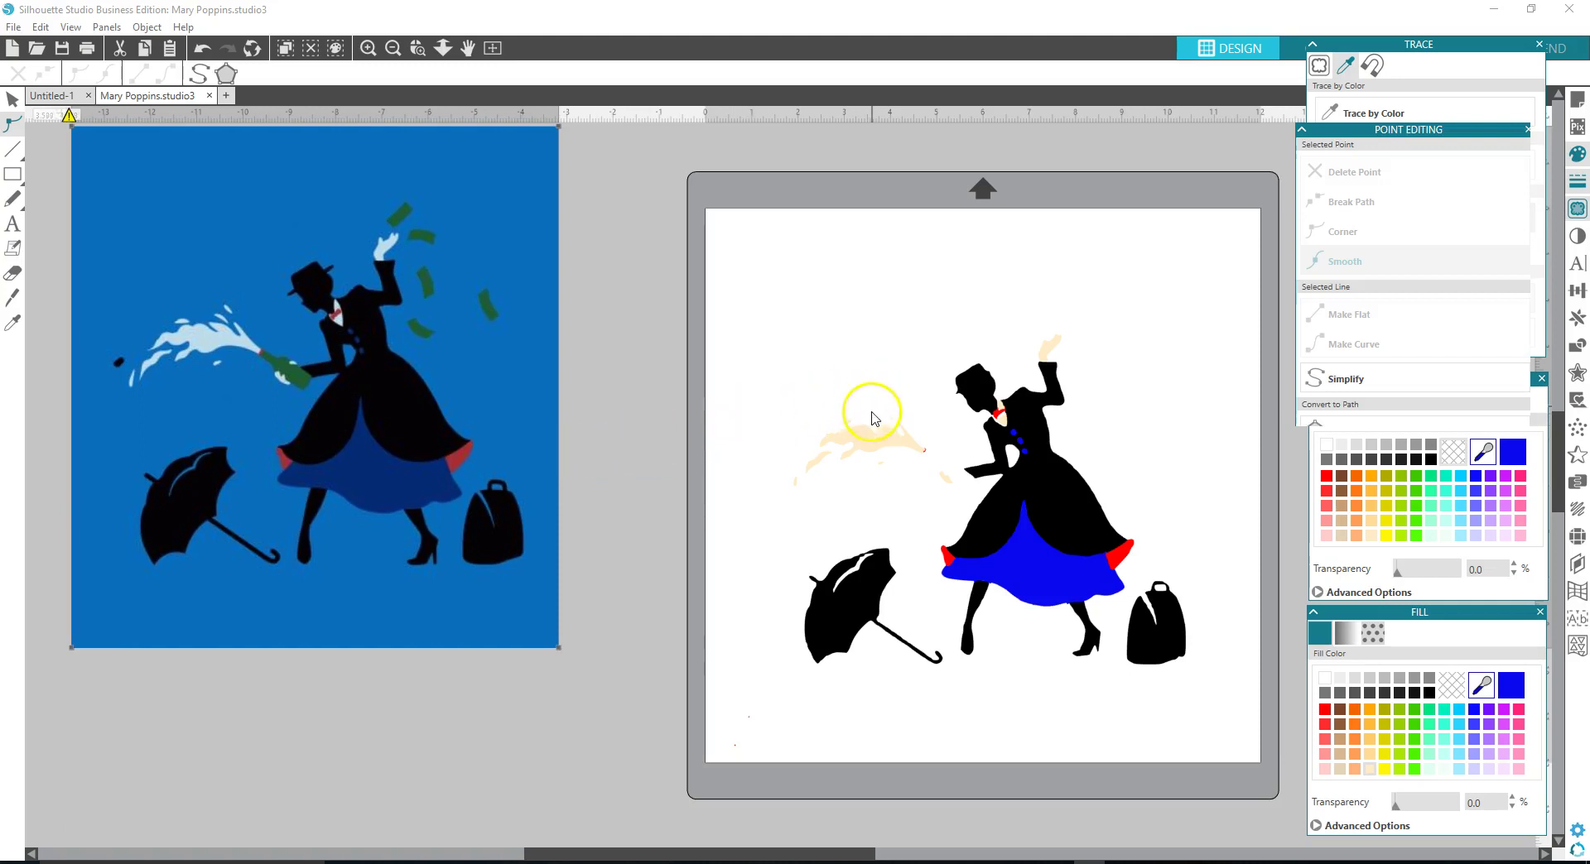
click(876, 449)
click(876, 449)
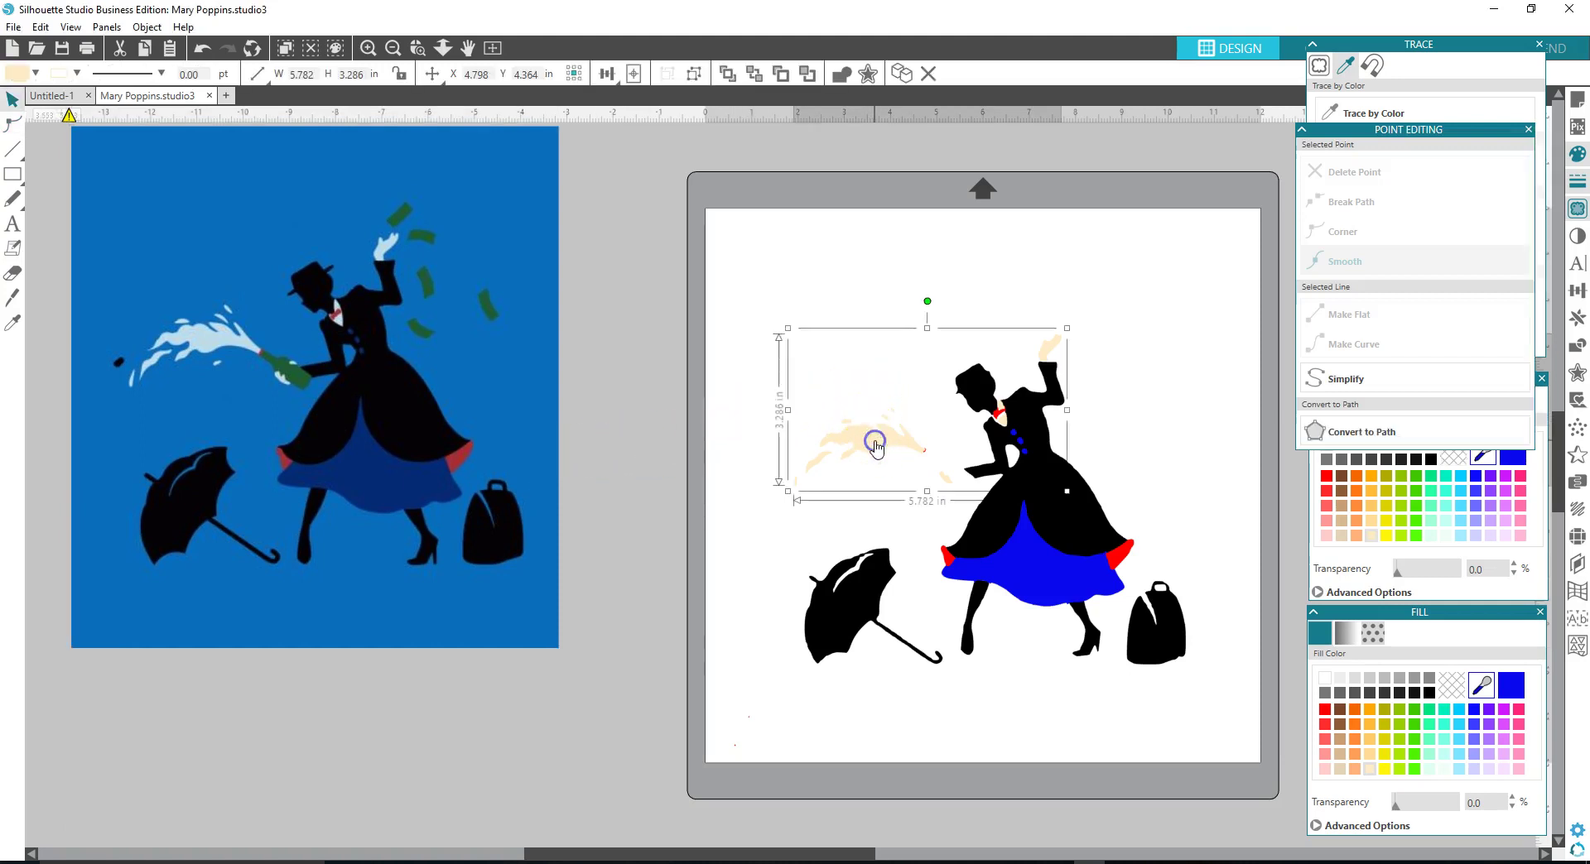
key(Left)
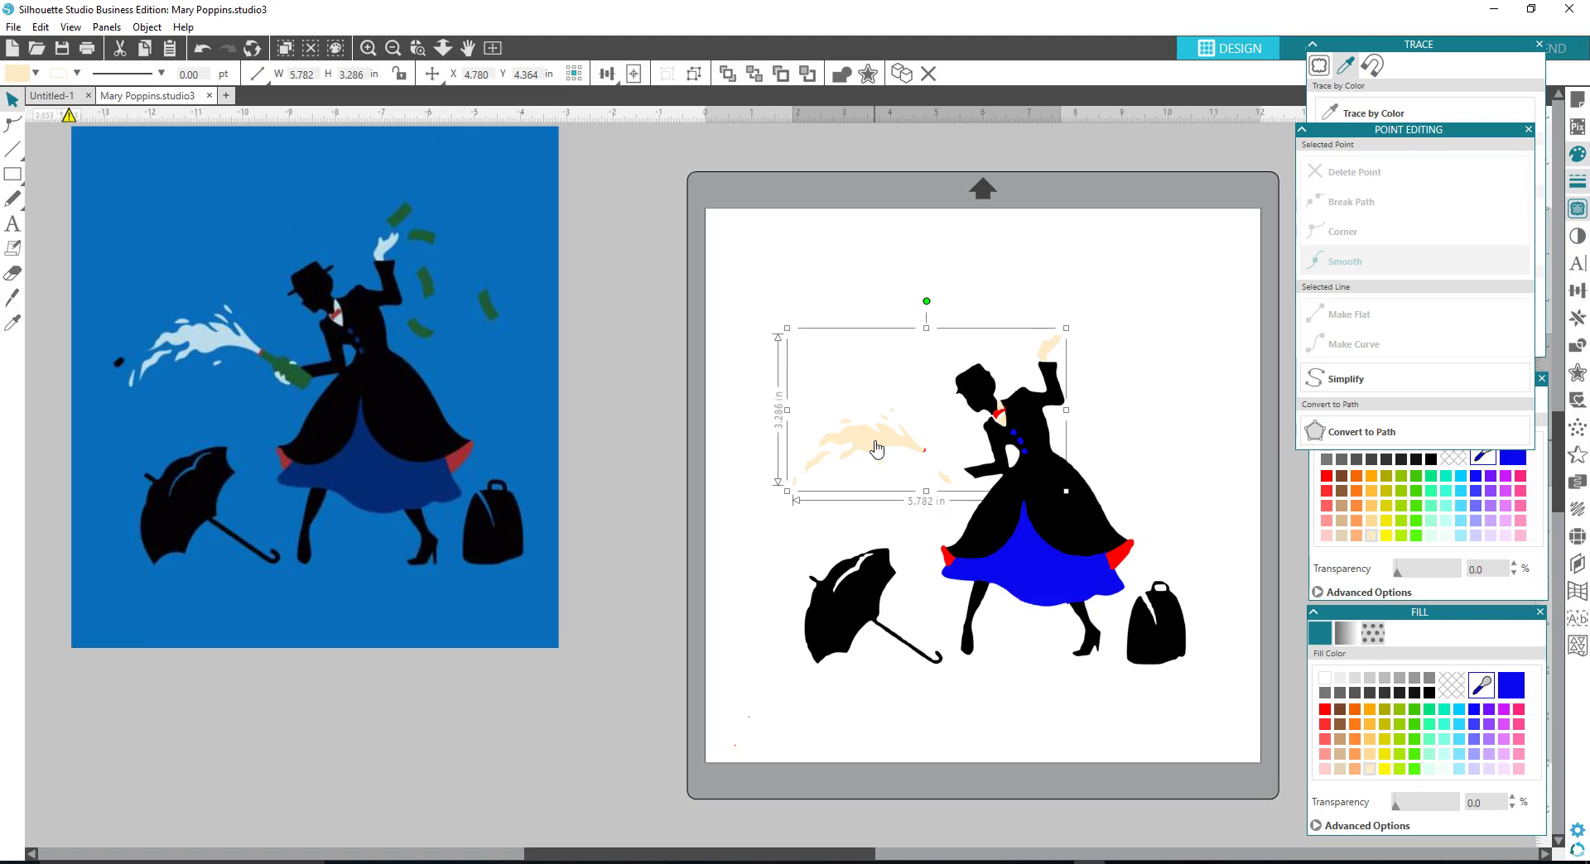
key(Up)
key(Up)
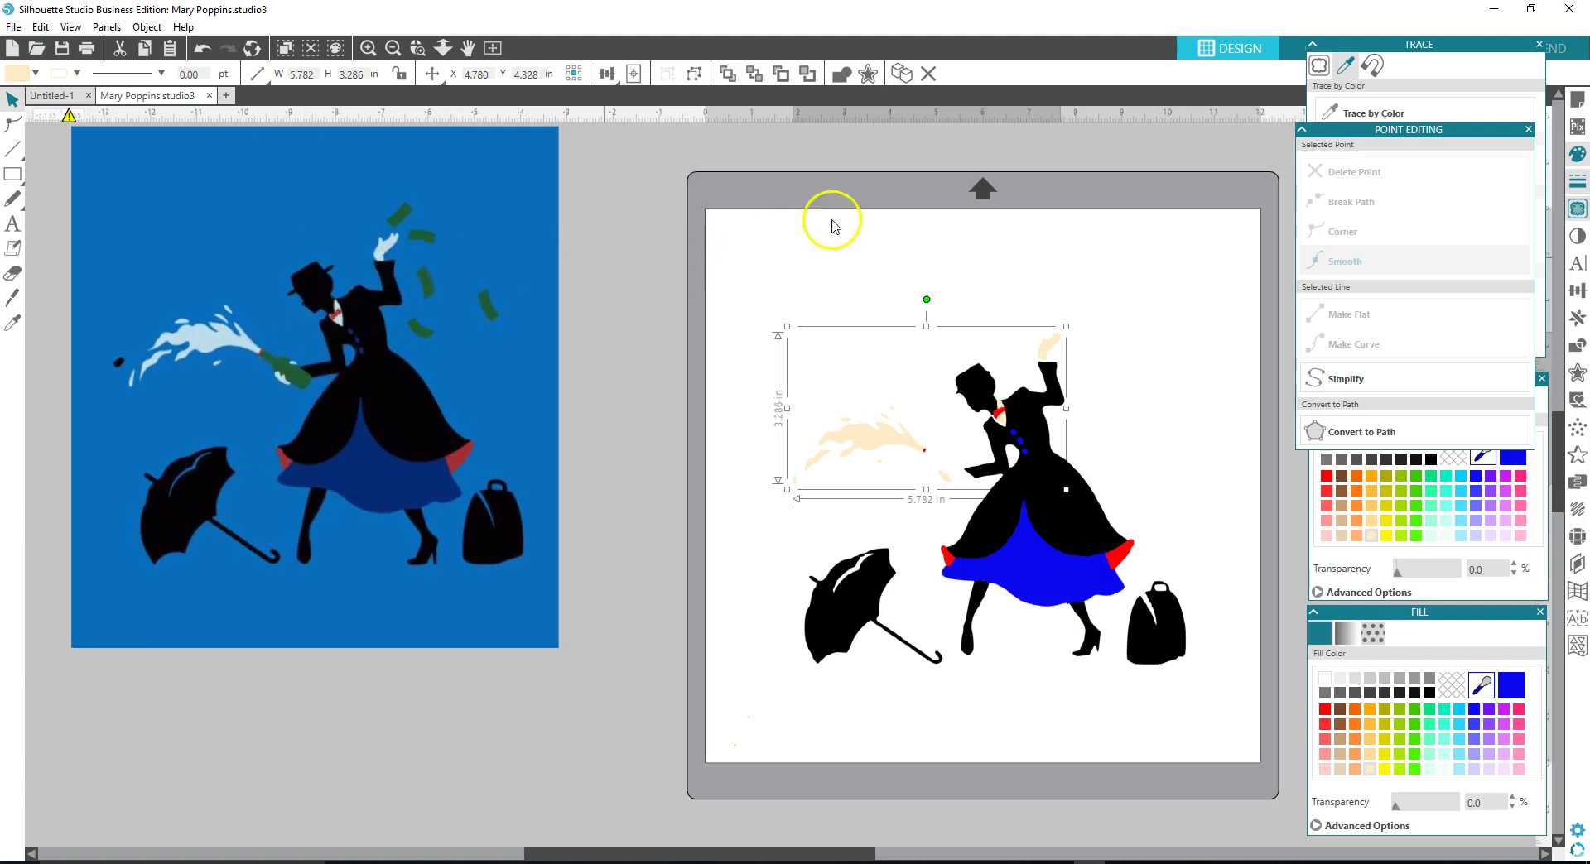
Step: Start a trace by color from the picture's green bottle and set the tolerance to 17% to exclude the black shapes
click(1359, 113)
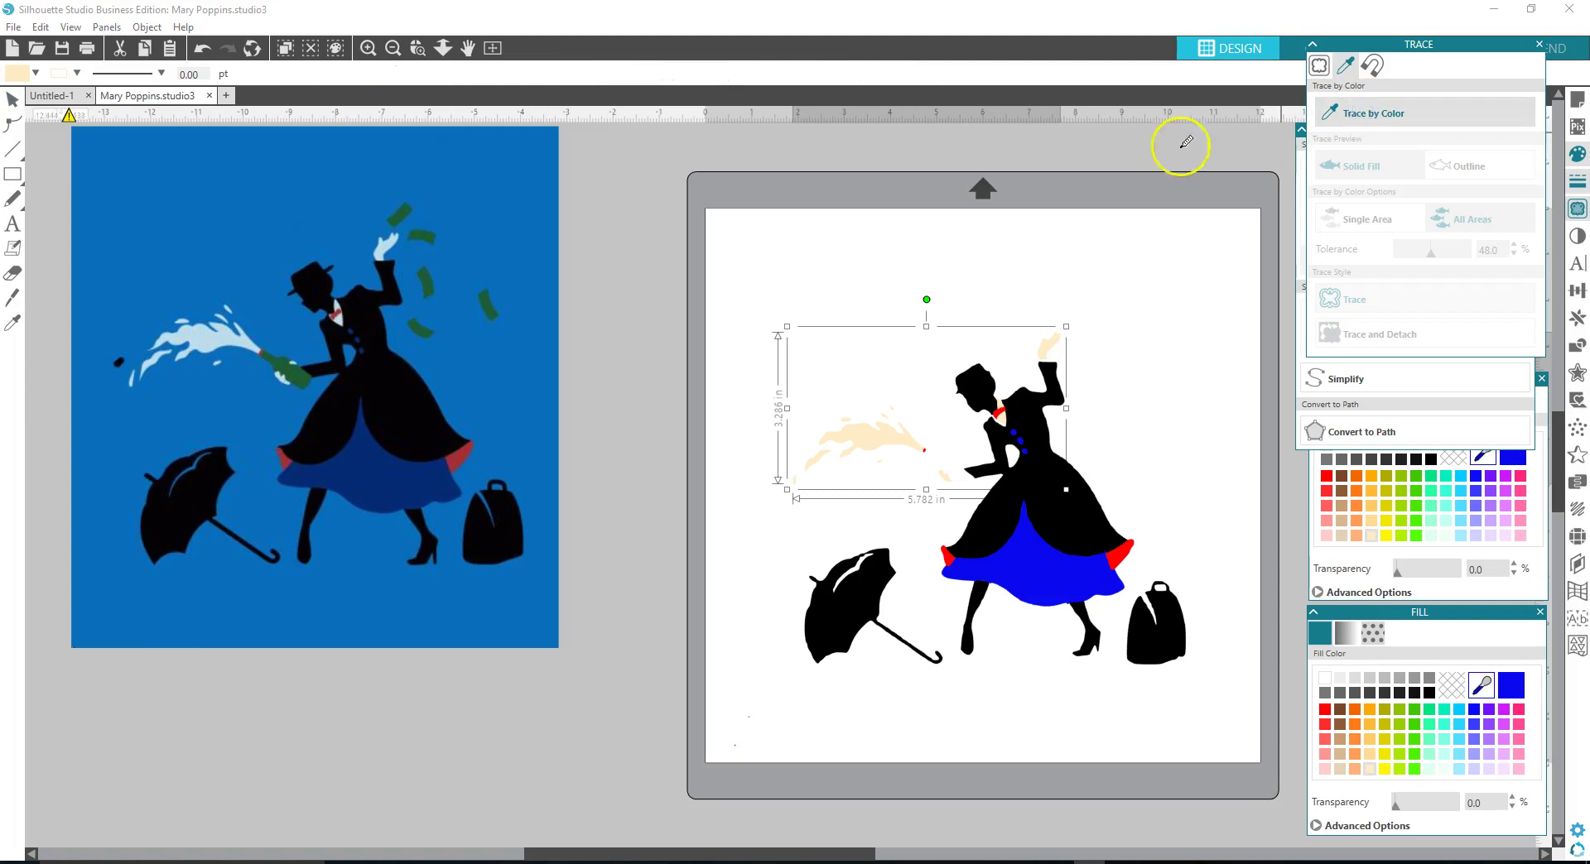
click(284, 357)
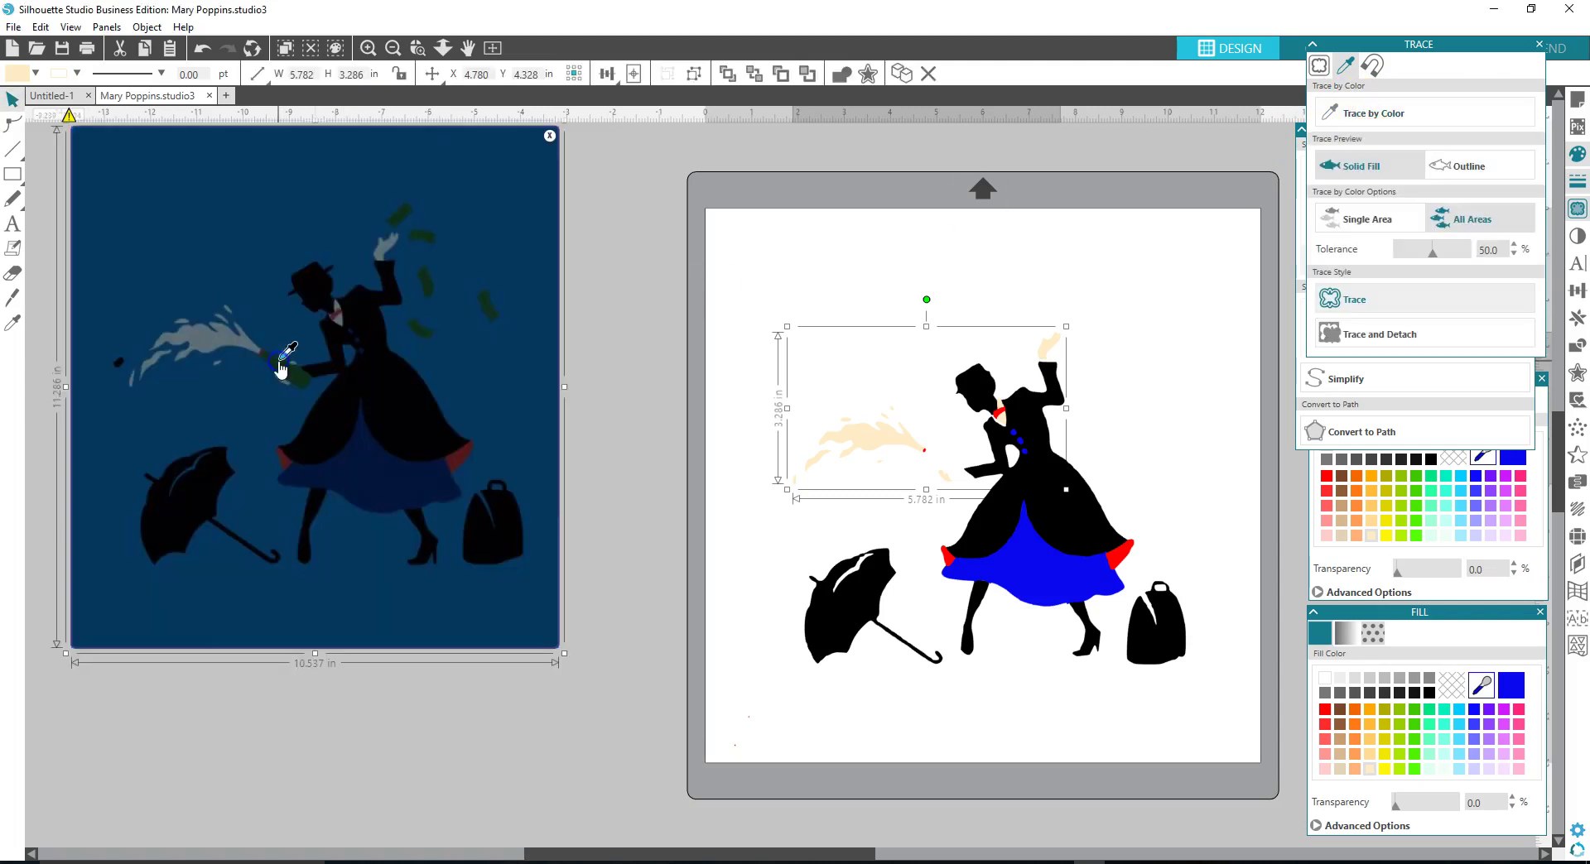
click(280, 368)
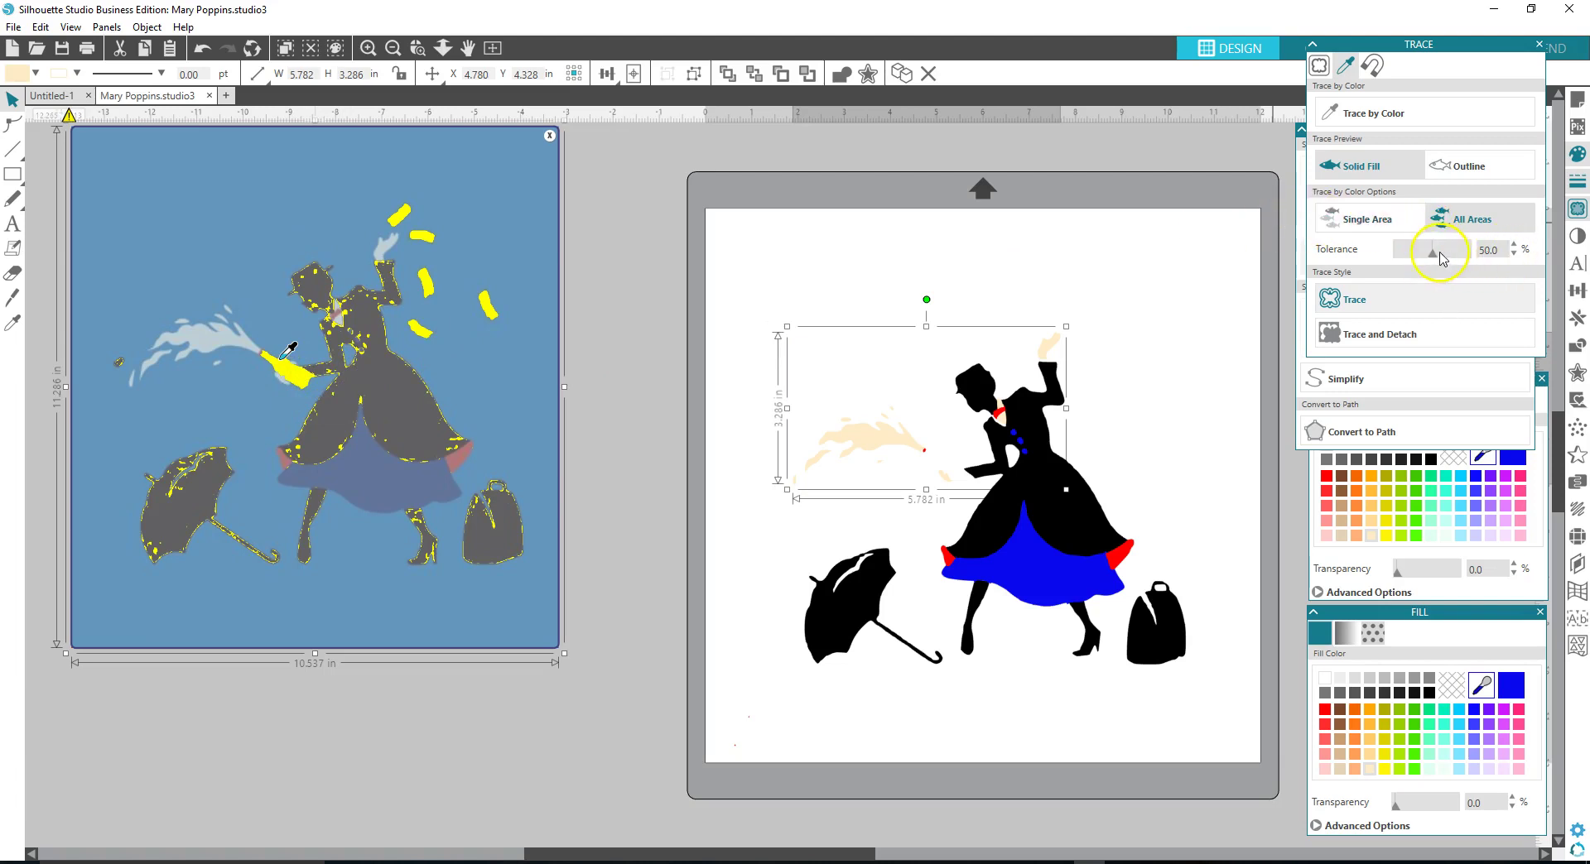
click(1435, 256)
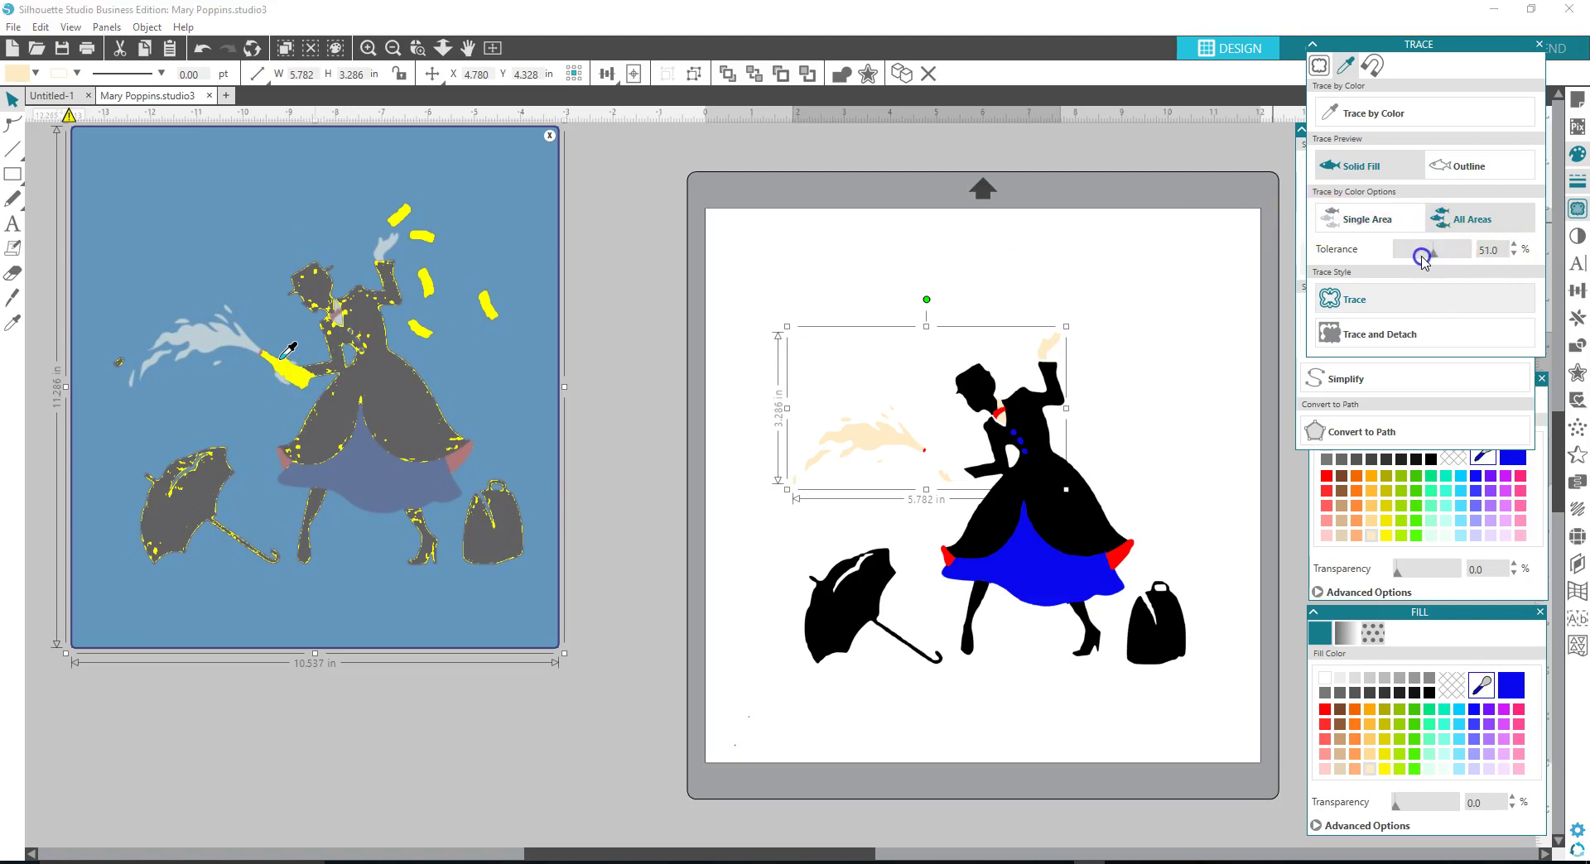
drag(1421, 258, 1424, 261)
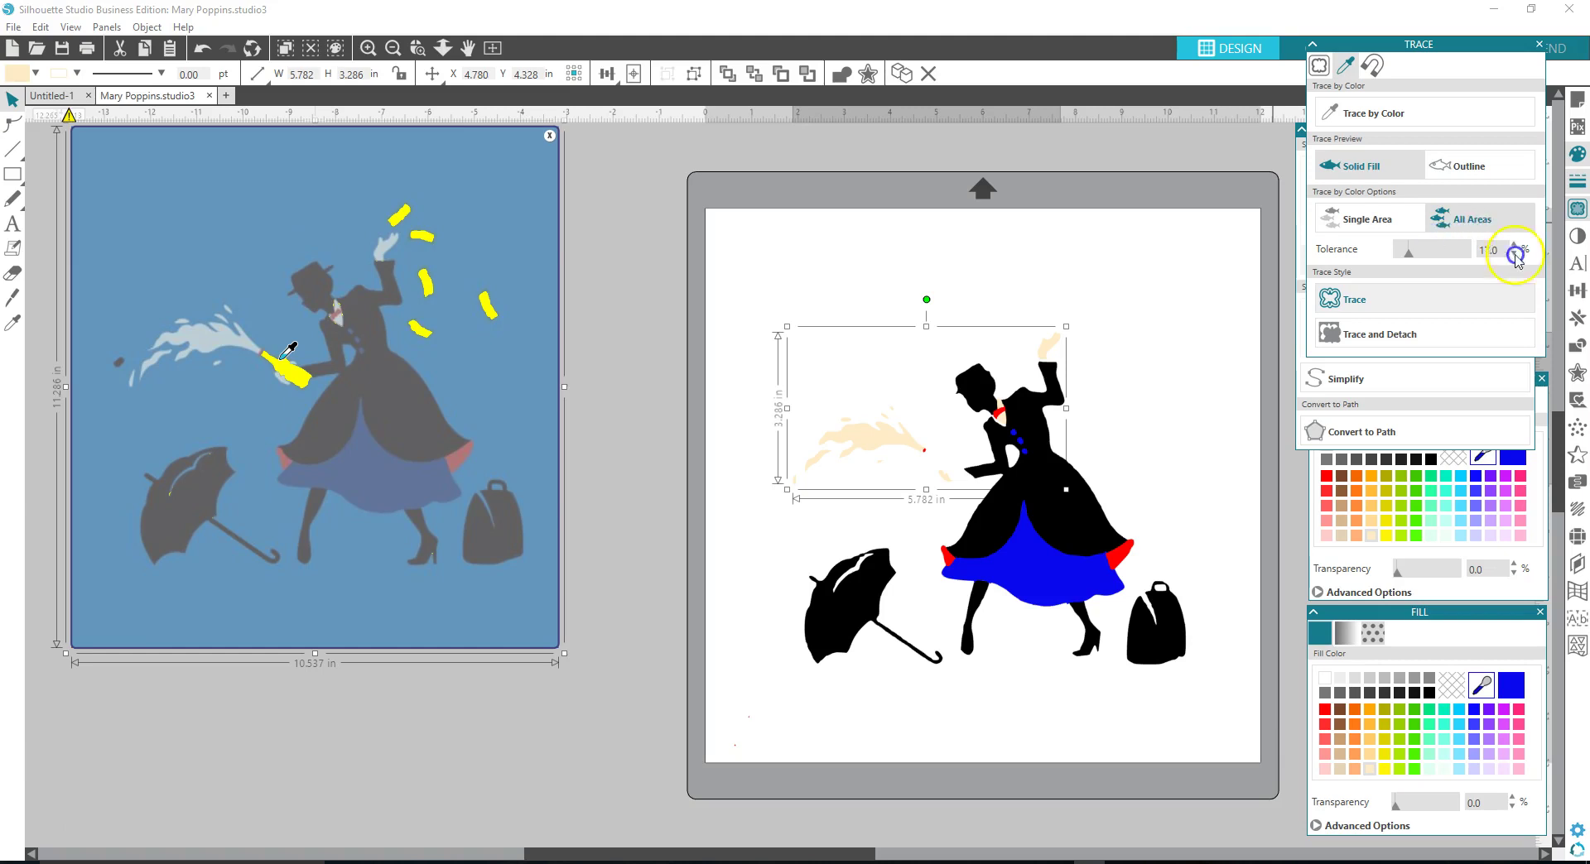
Step: Trace the highlighted green areas and move the picture aside to uncover the bottle and banknote outlines
click(1364, 312)
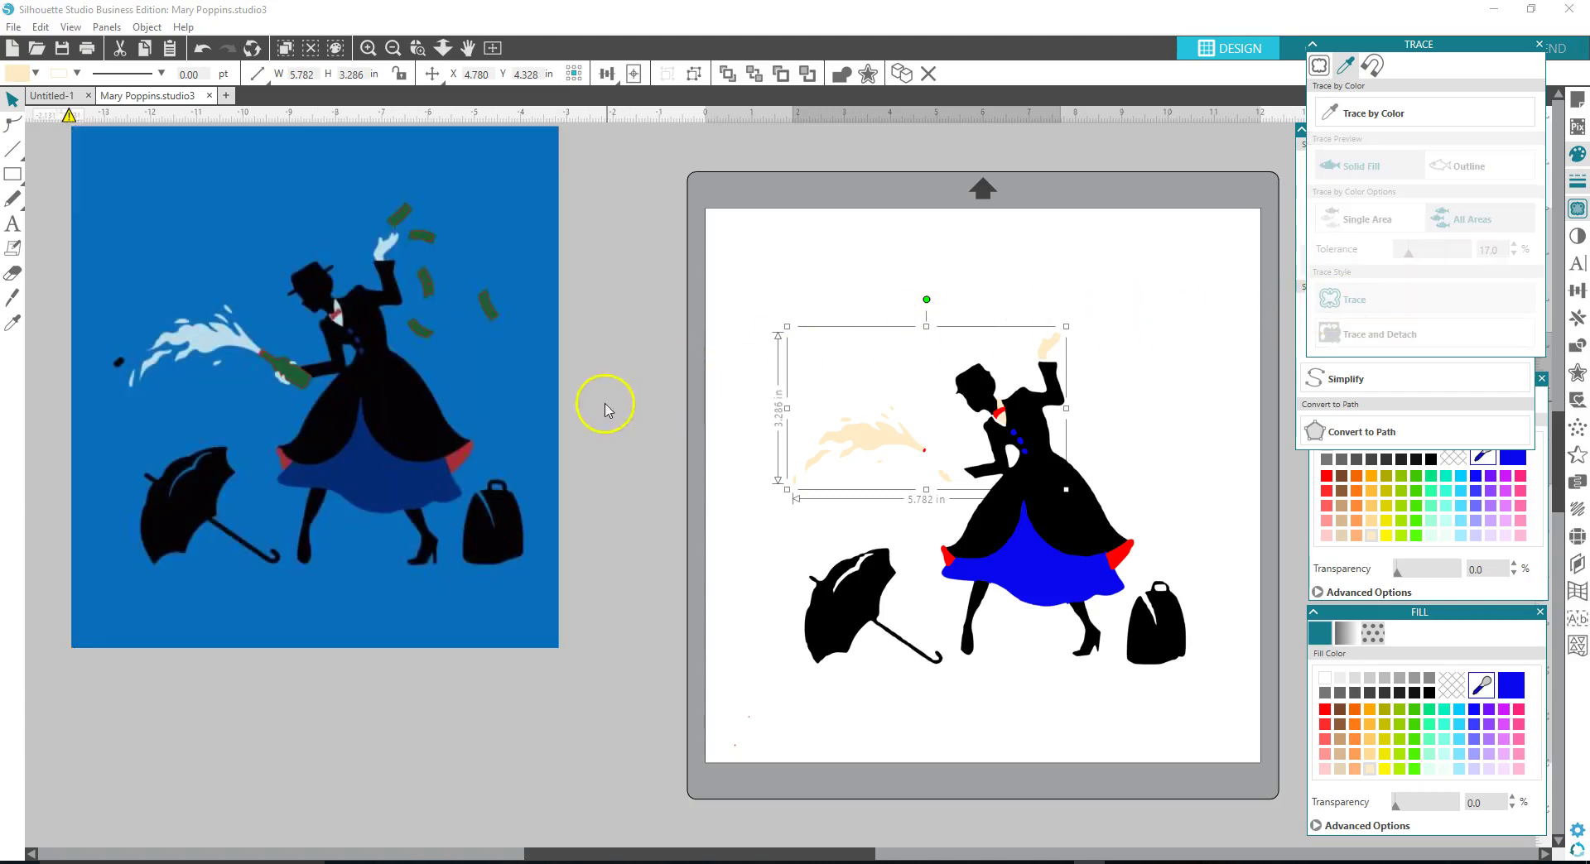
mouse_move(483, 426)
mouse_down()
mouse_move(149, 478)
mouse_move(1, 475)
mouse_up()
click(399, 342)
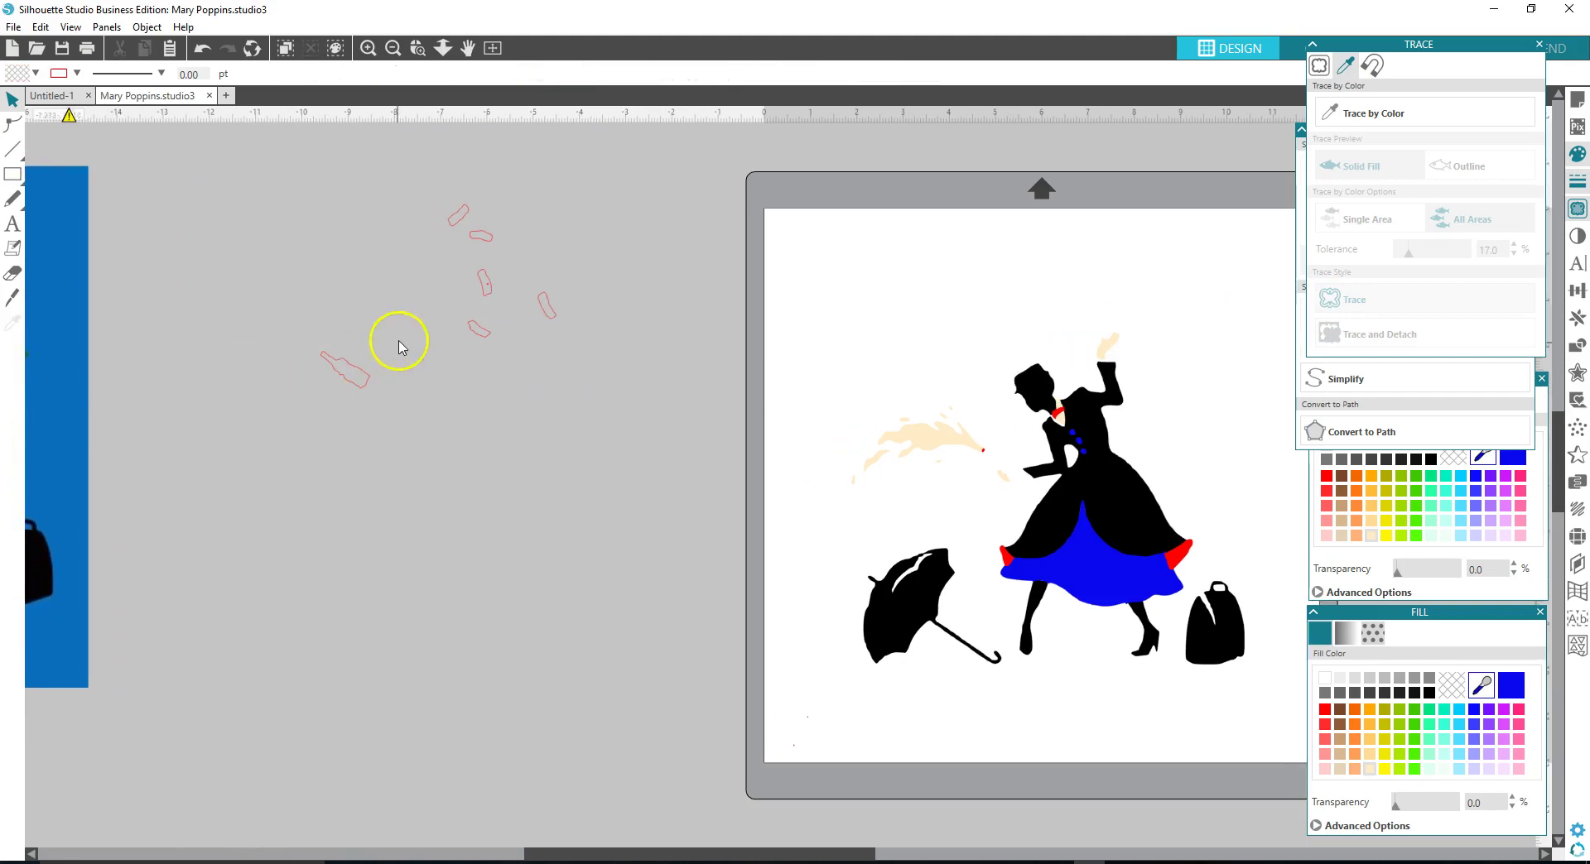
Step: Release the compound path of the bottle and banknote outlines and delete the tiny speck in the middle banknote
click(482, 287)
right_click(483, 288)
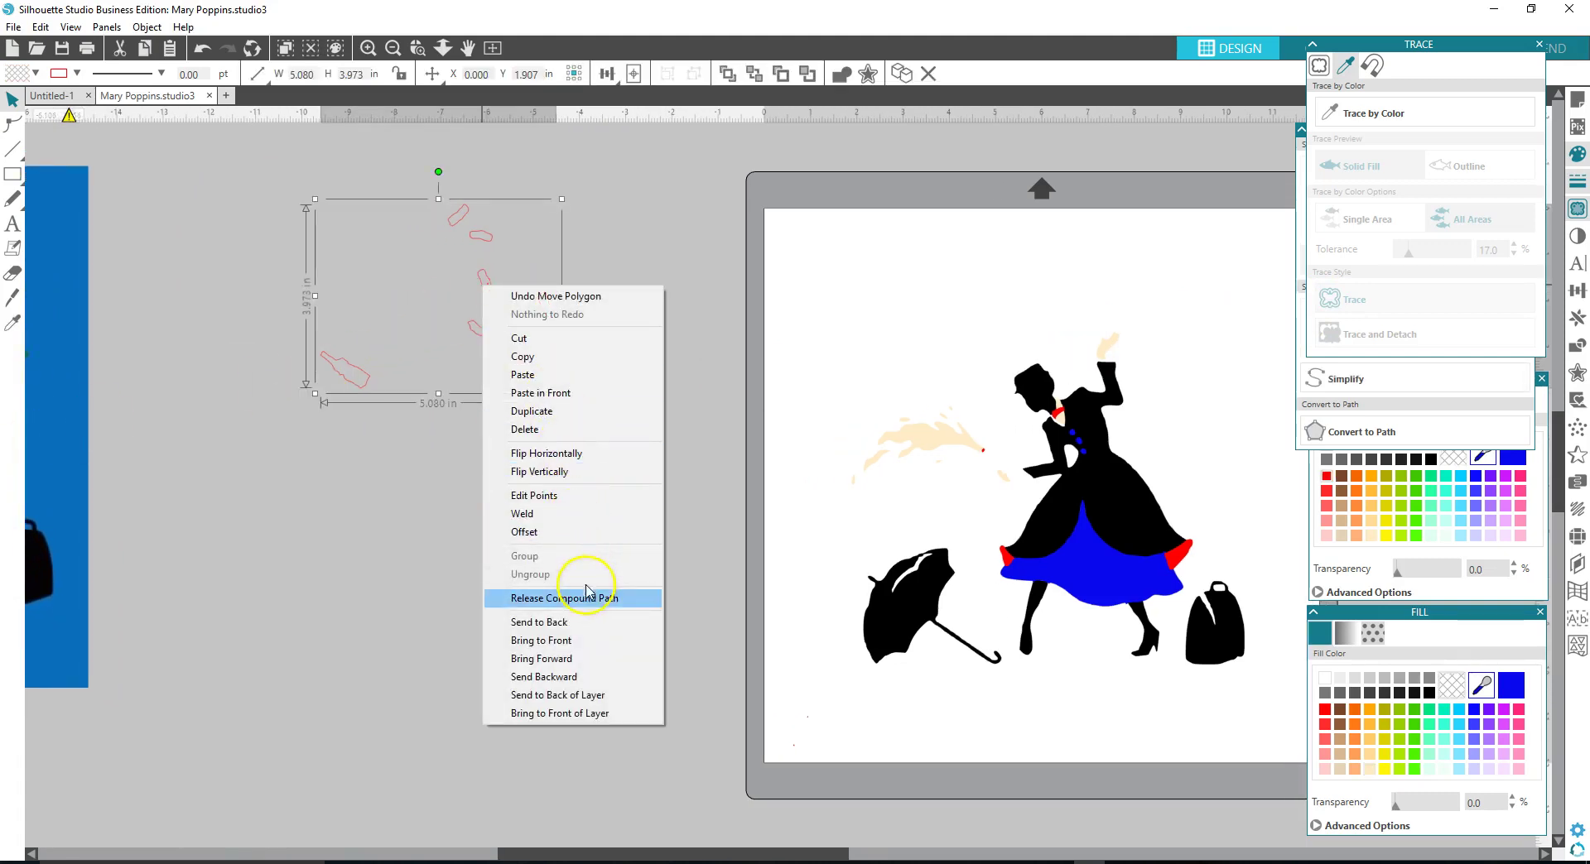
click(581, 599)
click(548, 477)
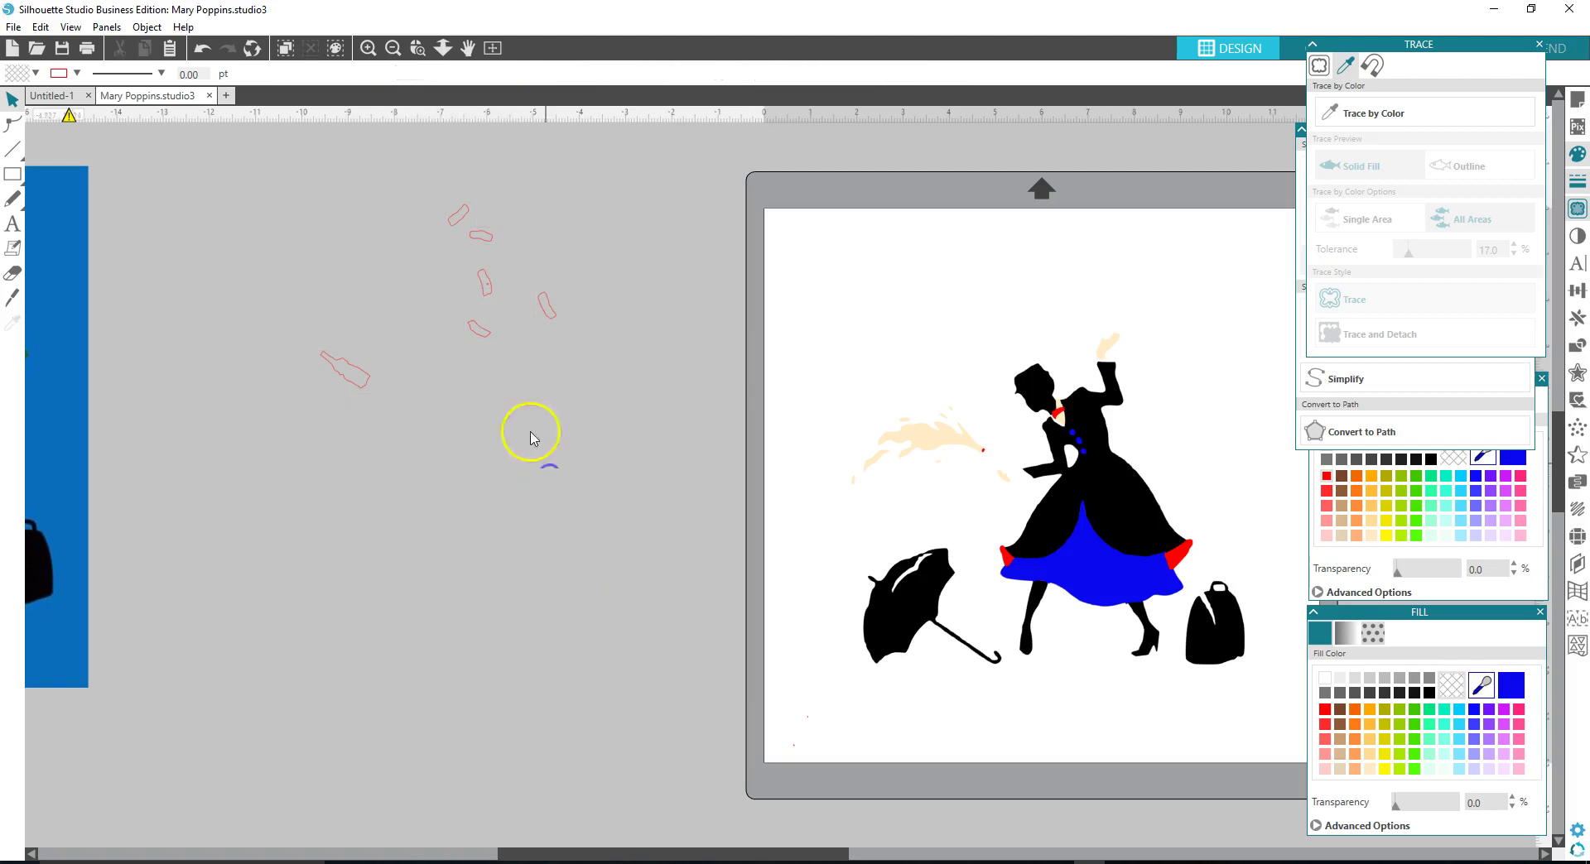
click(486, 286)
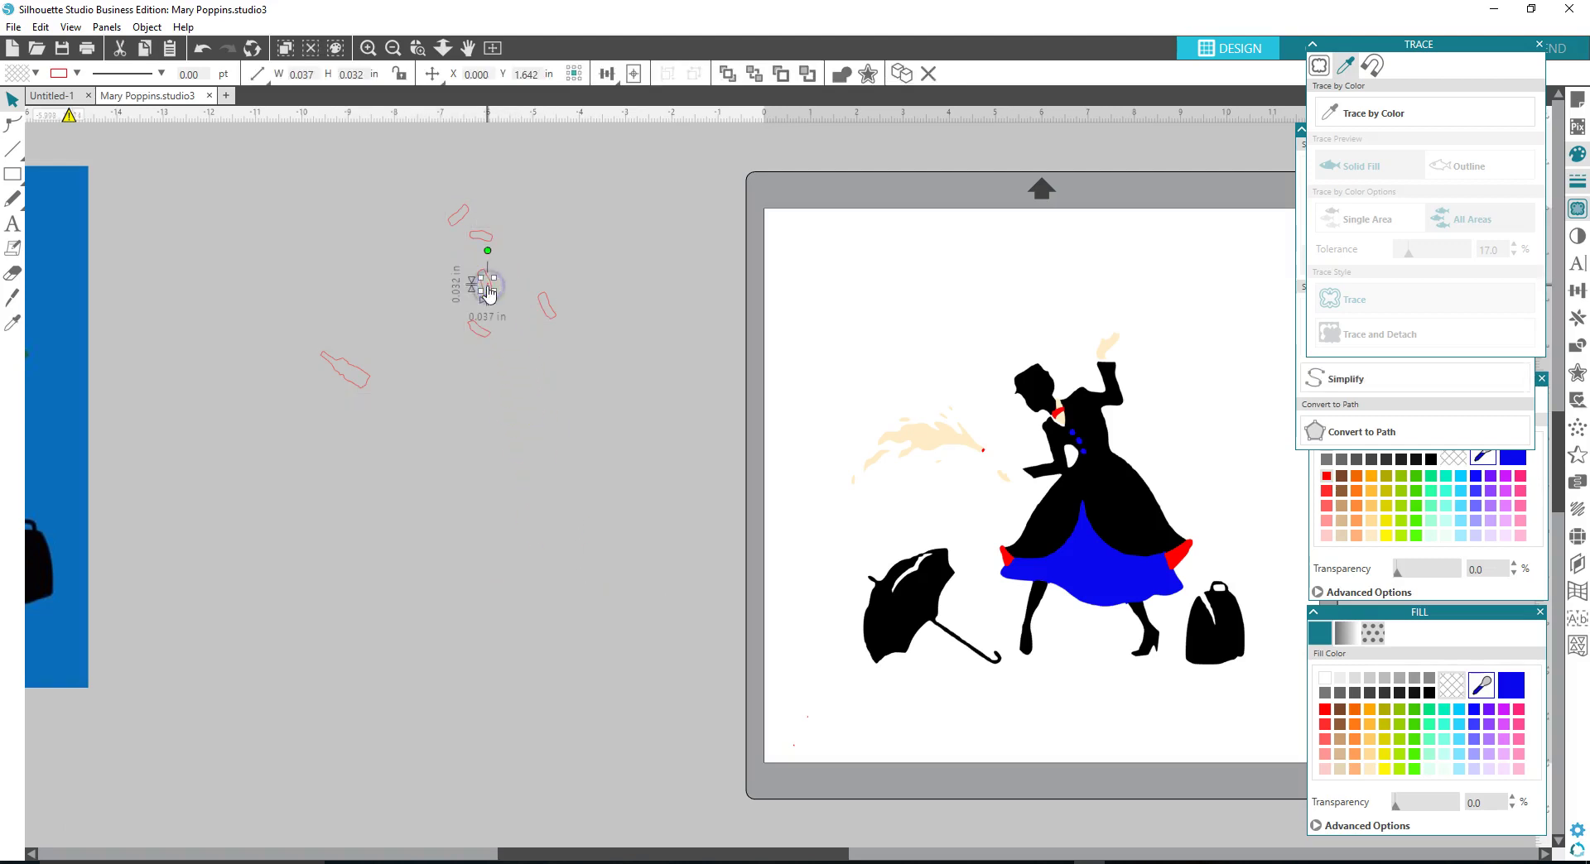
click(469, 276)
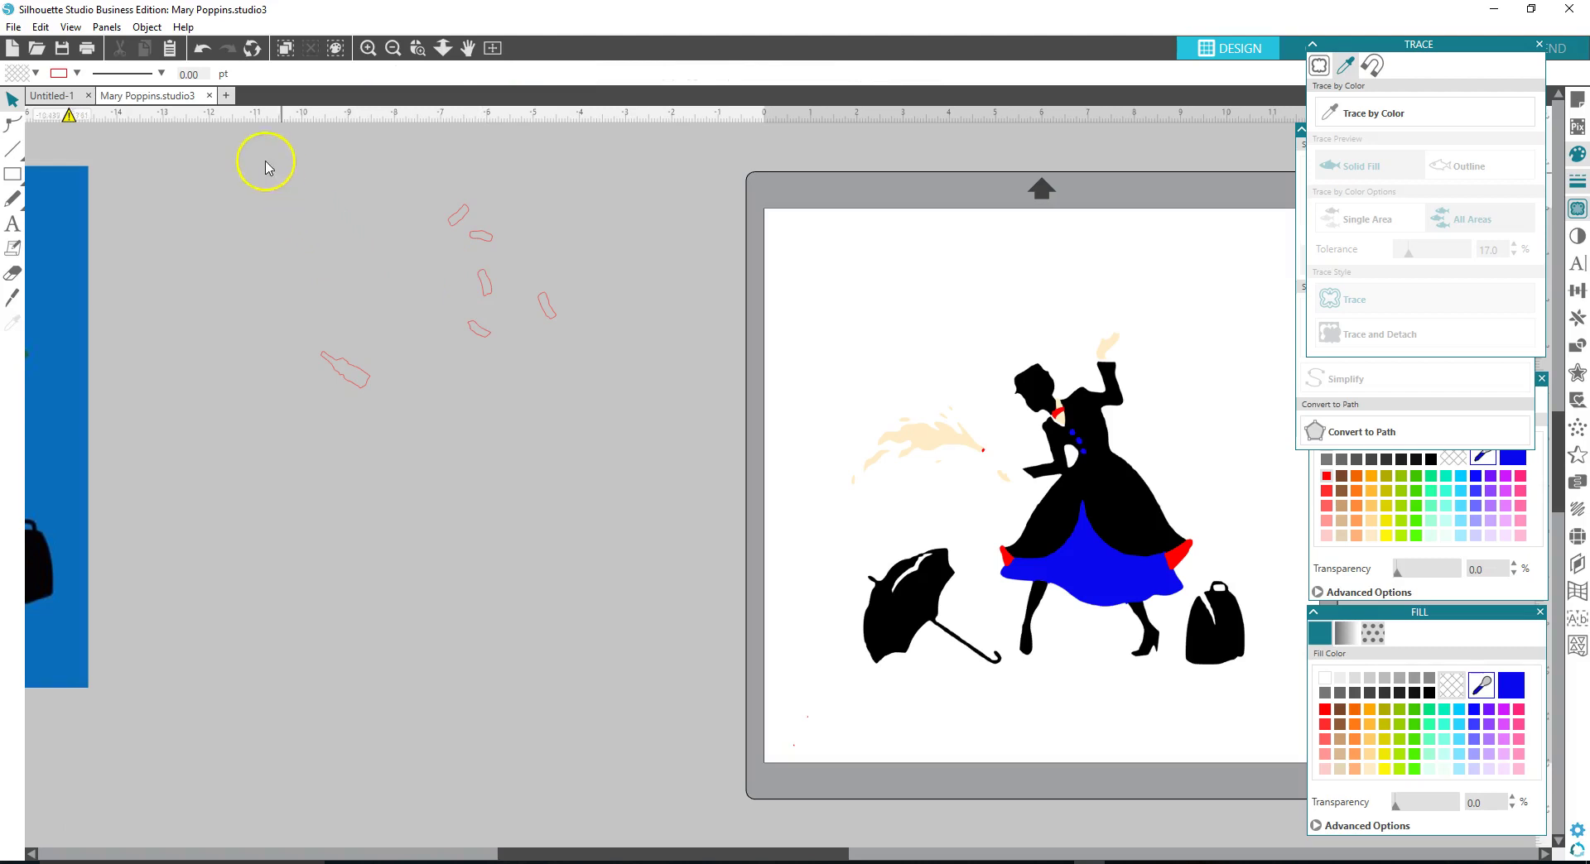
Step: Give the bottle and all banknote outlines a green fill and a matching green line color
drag(256, 162, 633, 456)
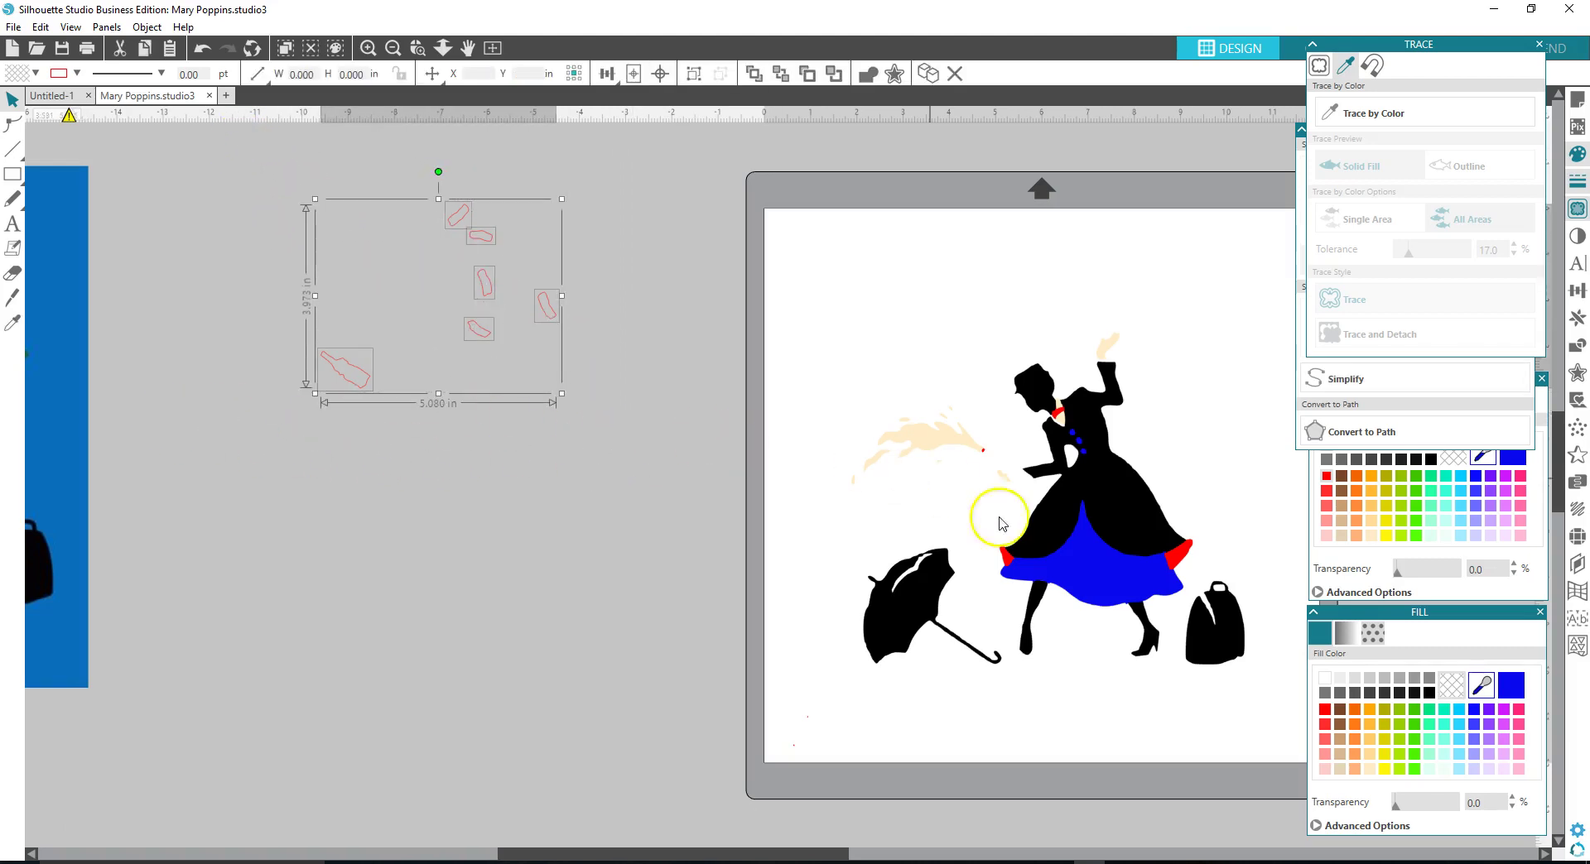
click(1414, 710)
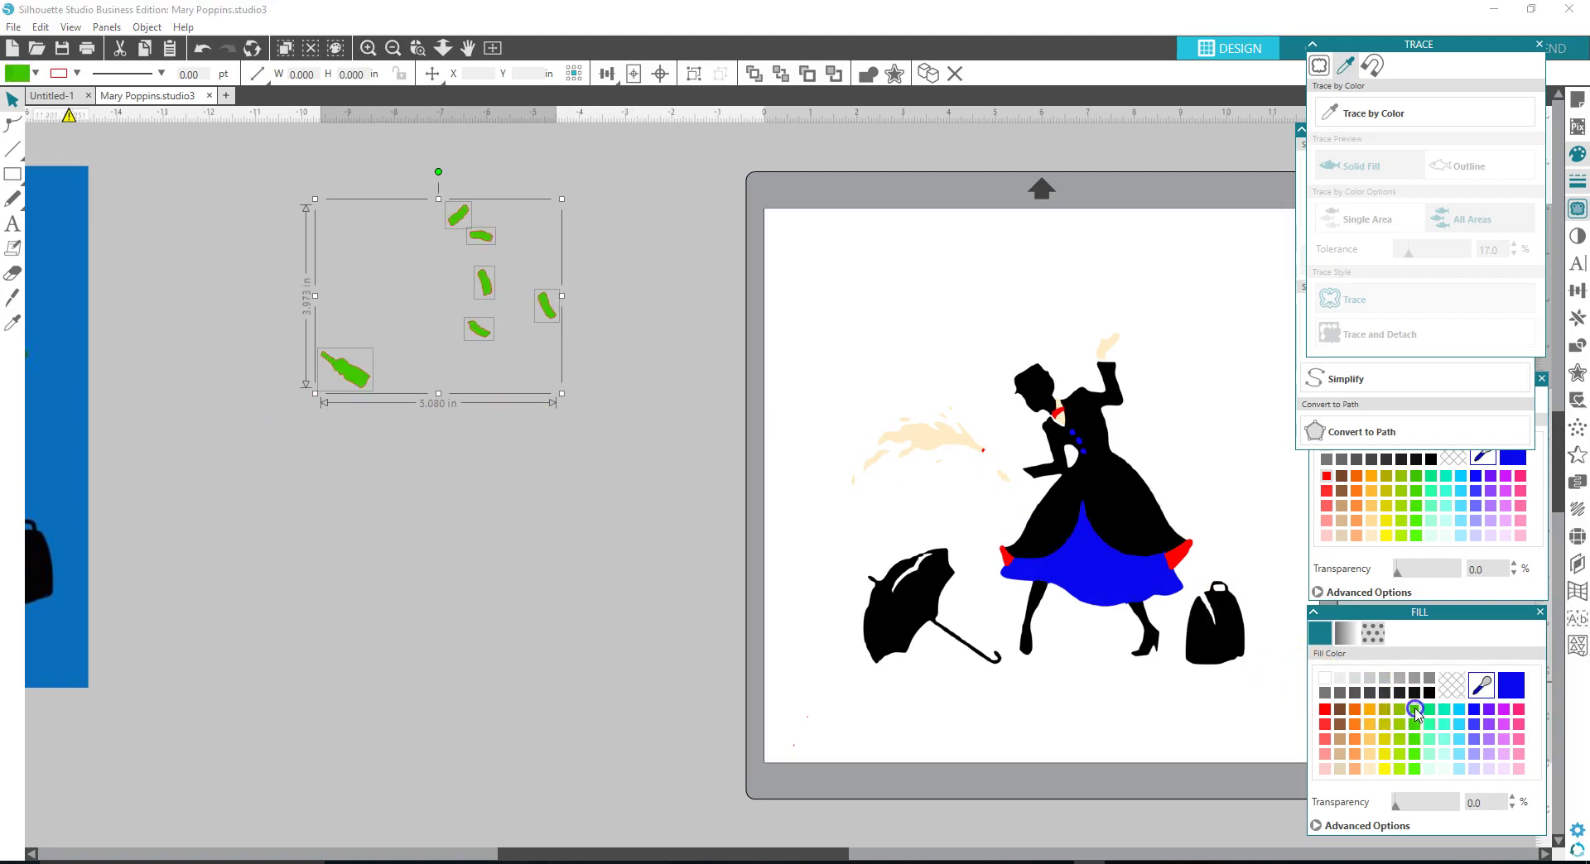
click(1417, 480)
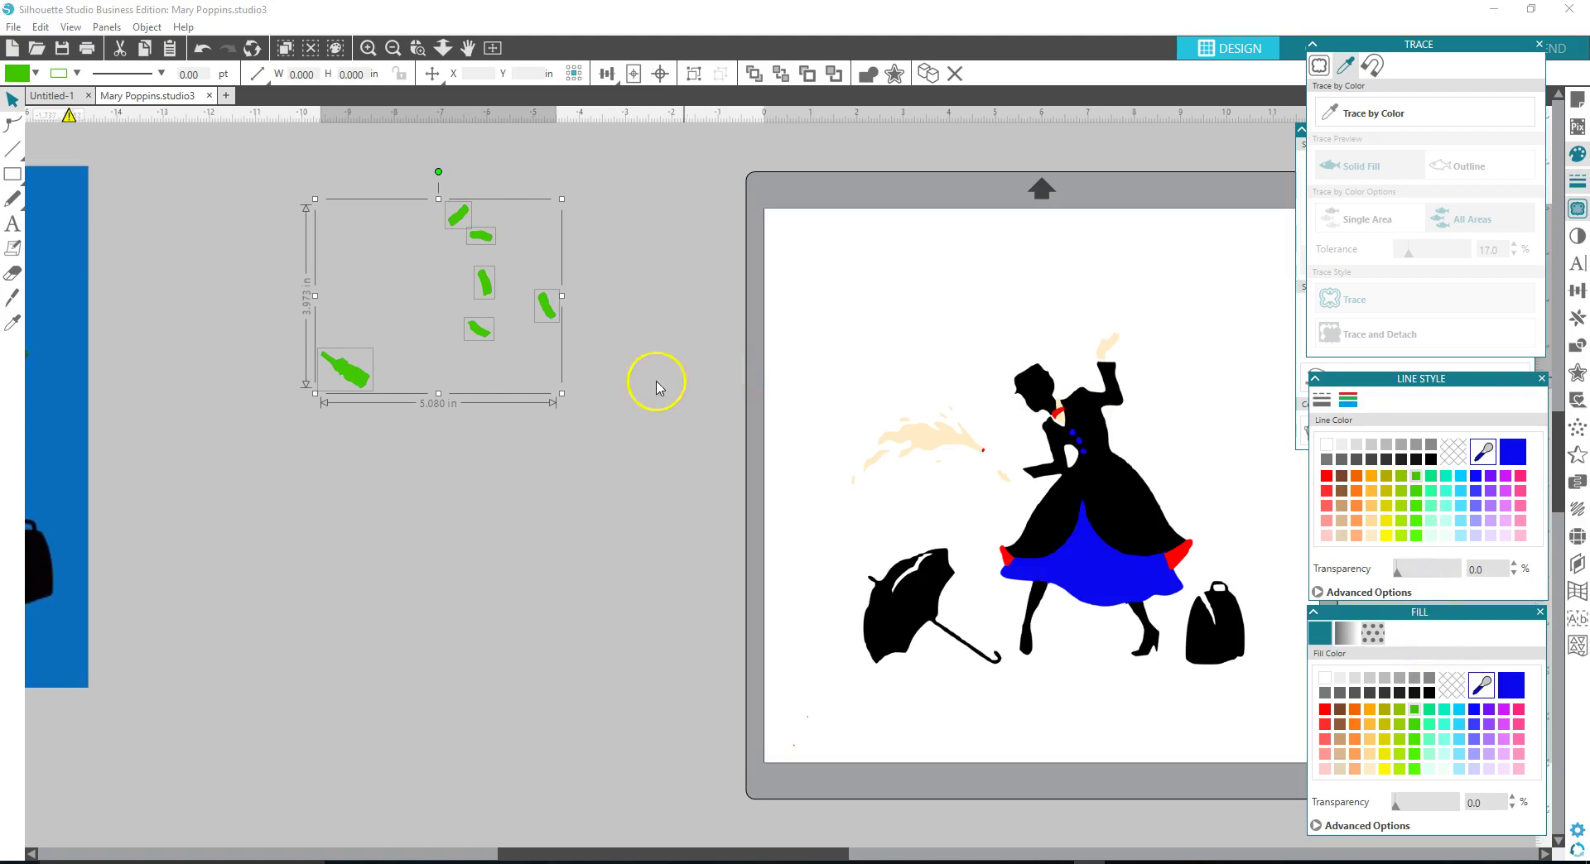
Step: Place the green bottle and banknotes around the figure's hands and bring the picture back beside the page
drag(472, 330, 1139, 429)
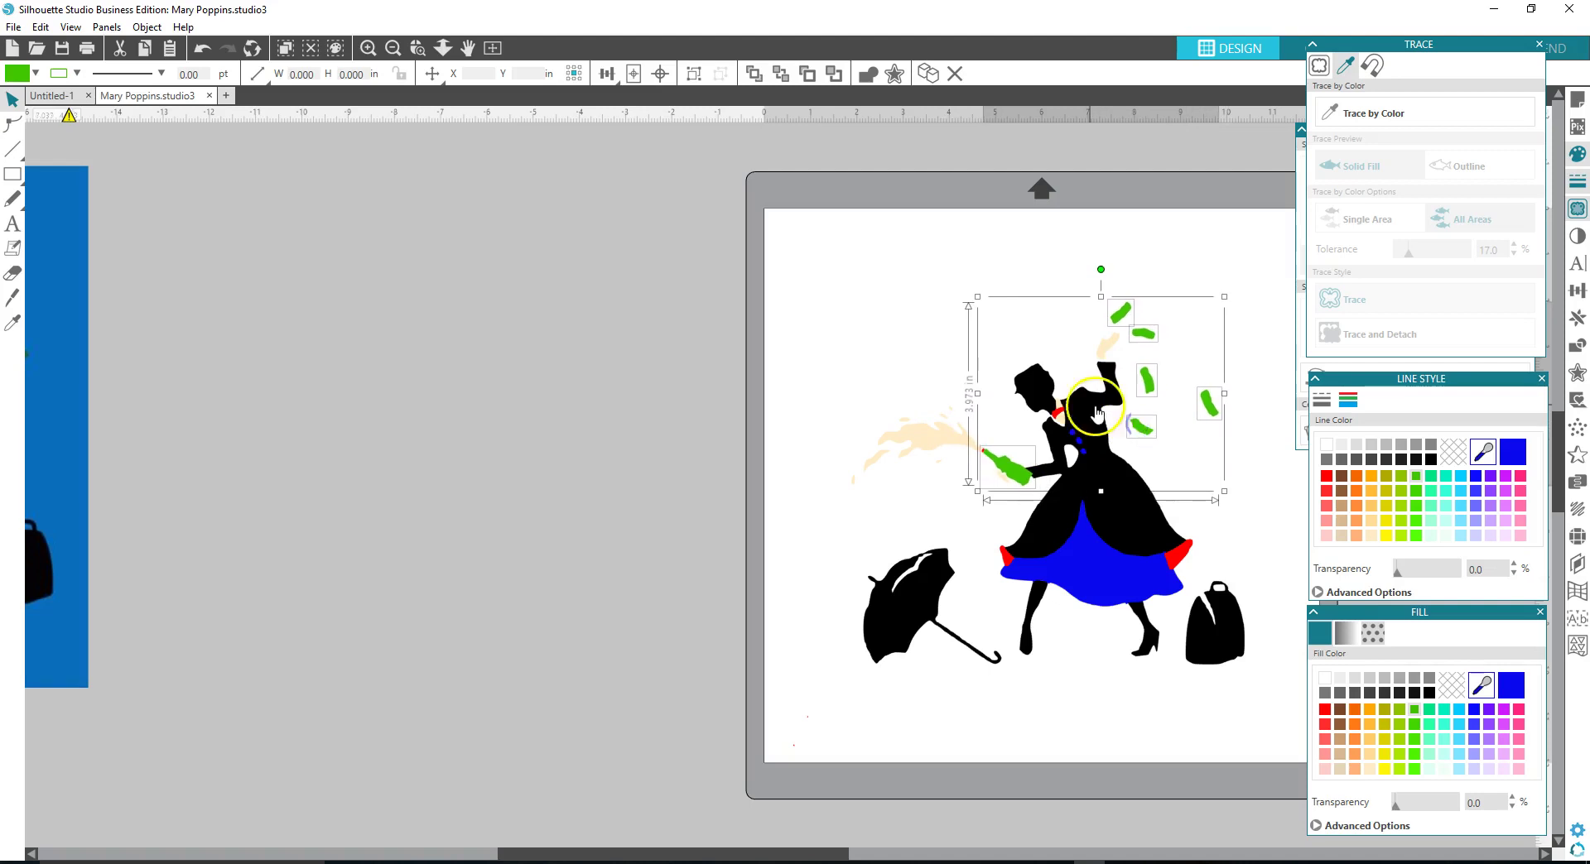
click(648, 429)
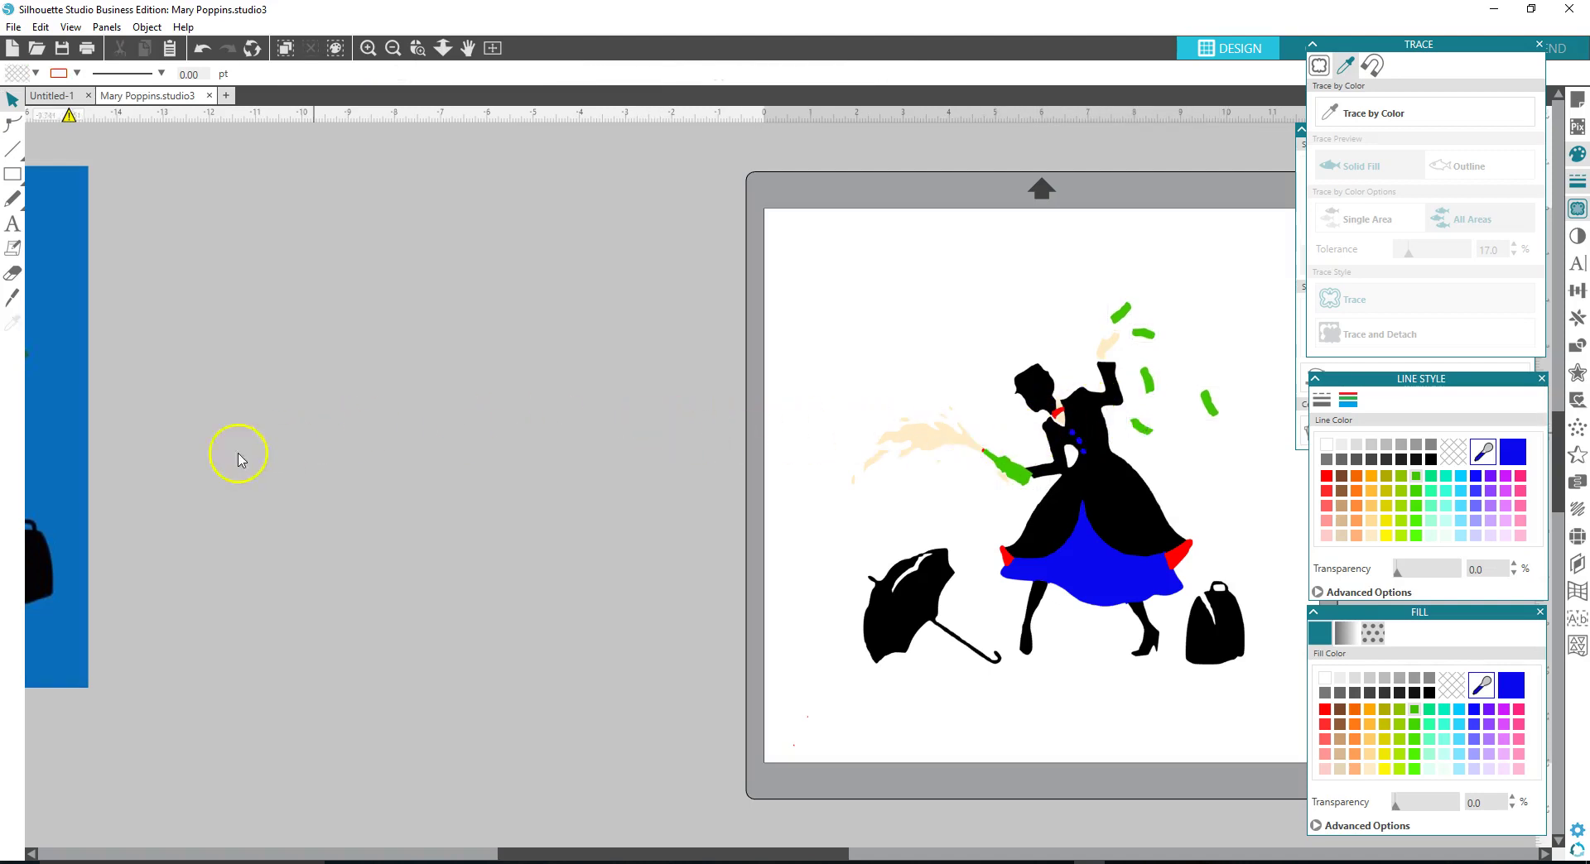
click(88, 443)
mouse_move(88, 443)
mouse_down()
mouse_move(692, 461)
mouse_move(693, 479)
mouse_move(675, 477)
mouse_up()
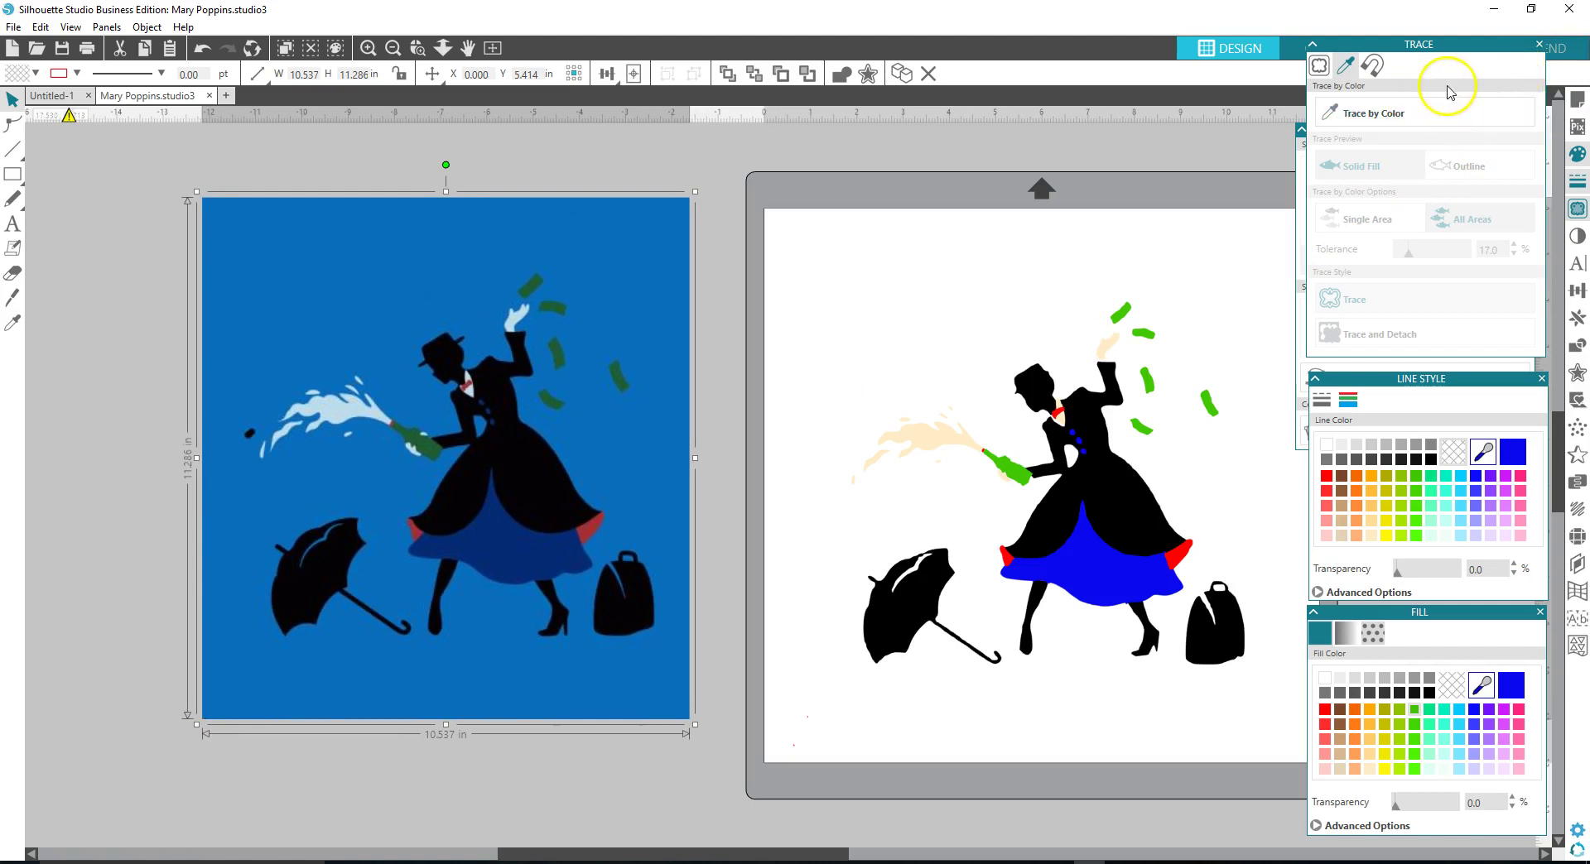
Step: Close the Line Style, Fill and Point Editing panels and deselect the picture
click(1540, 381)
click(1538, 613)
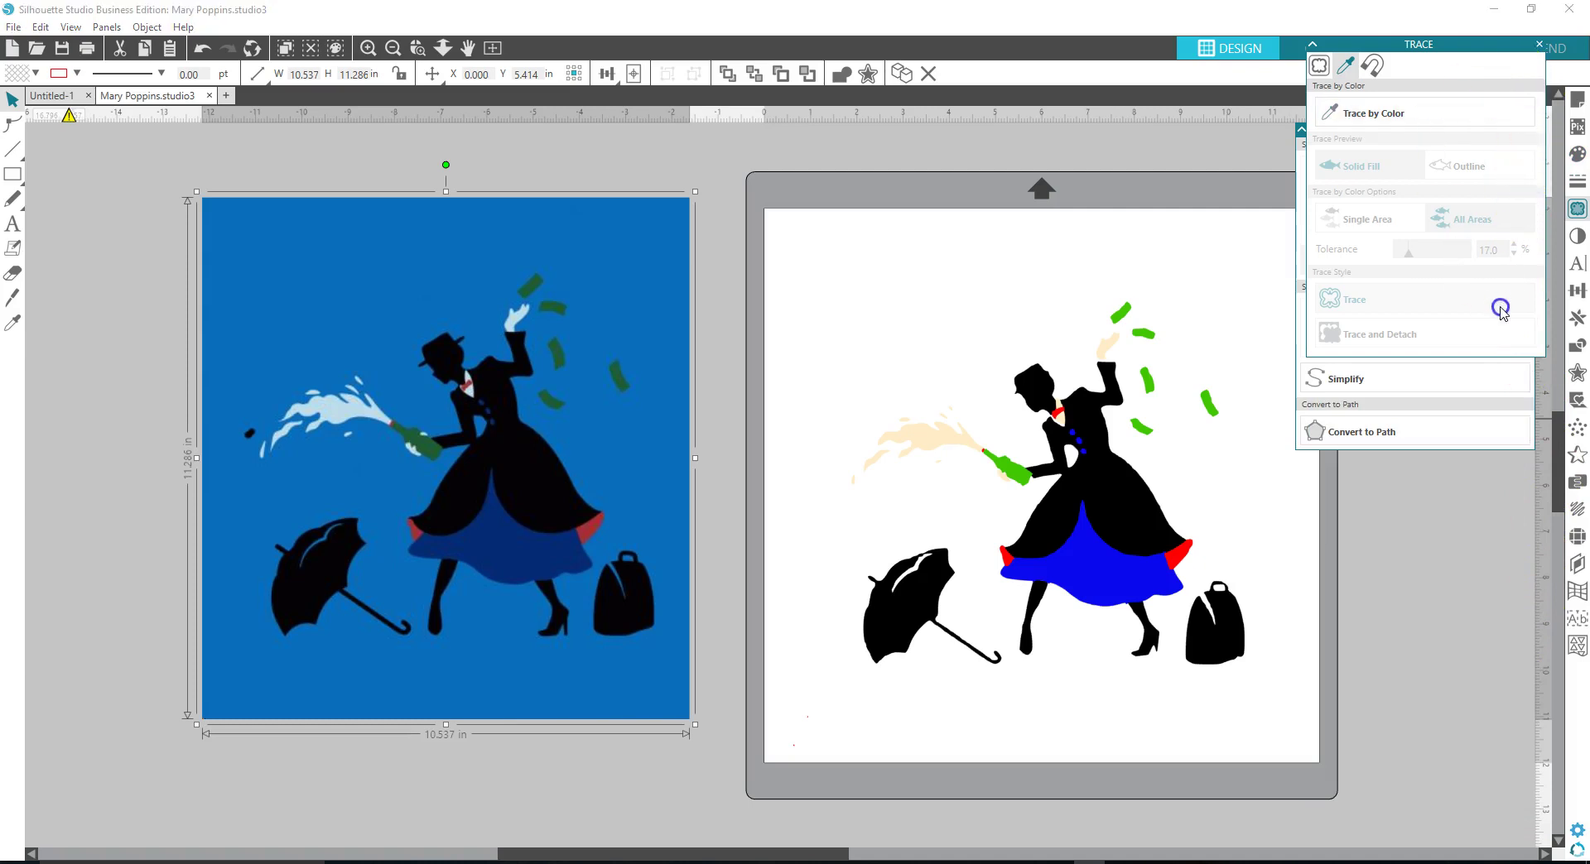
click(1455, 439)
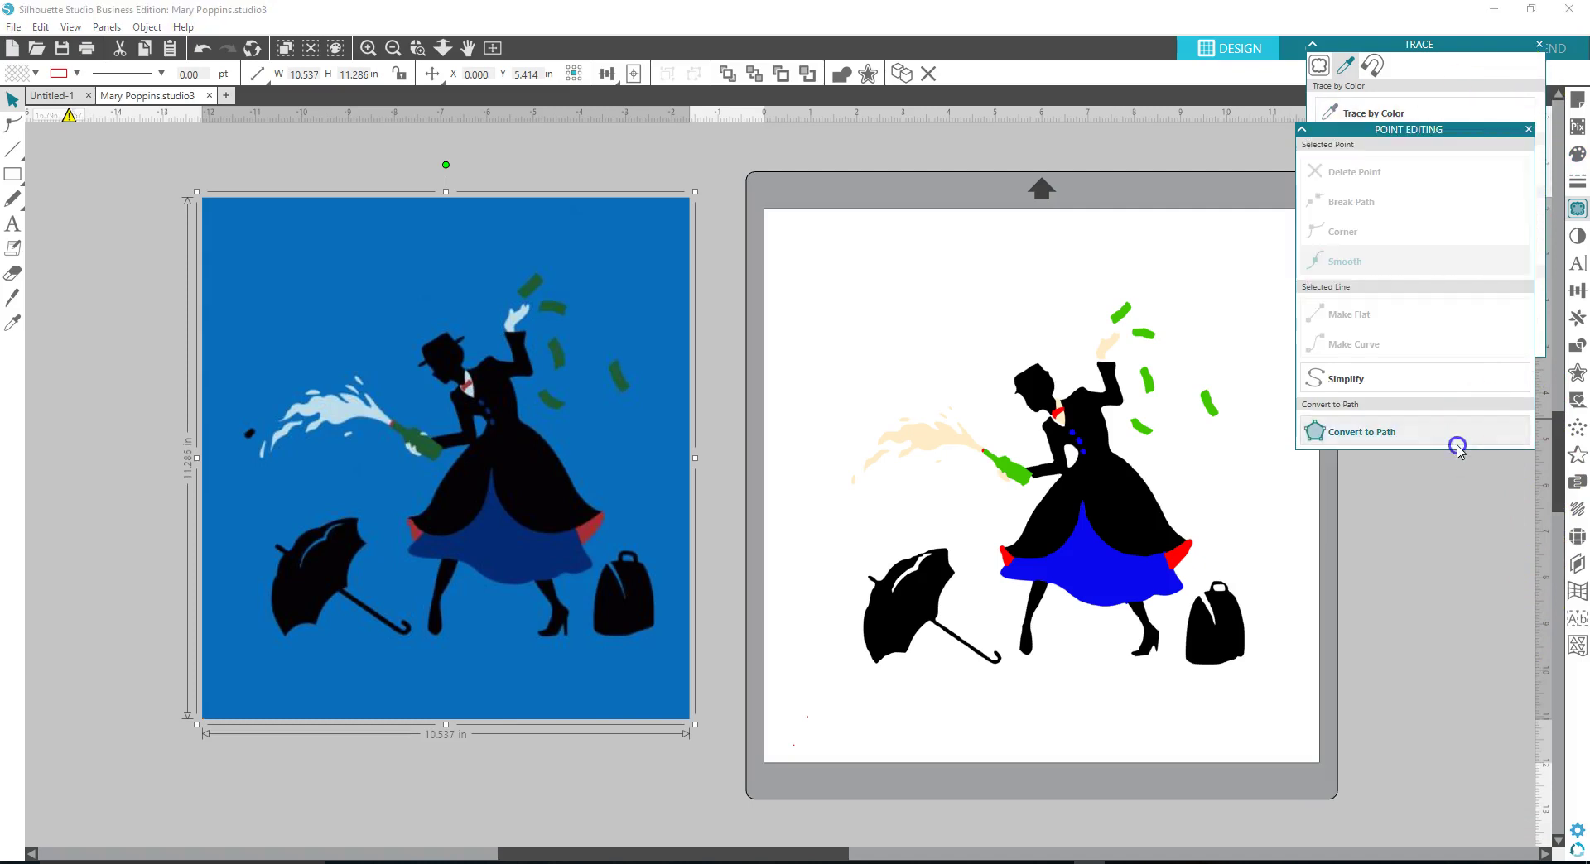
click(1528, 134)
click(1513, 74)
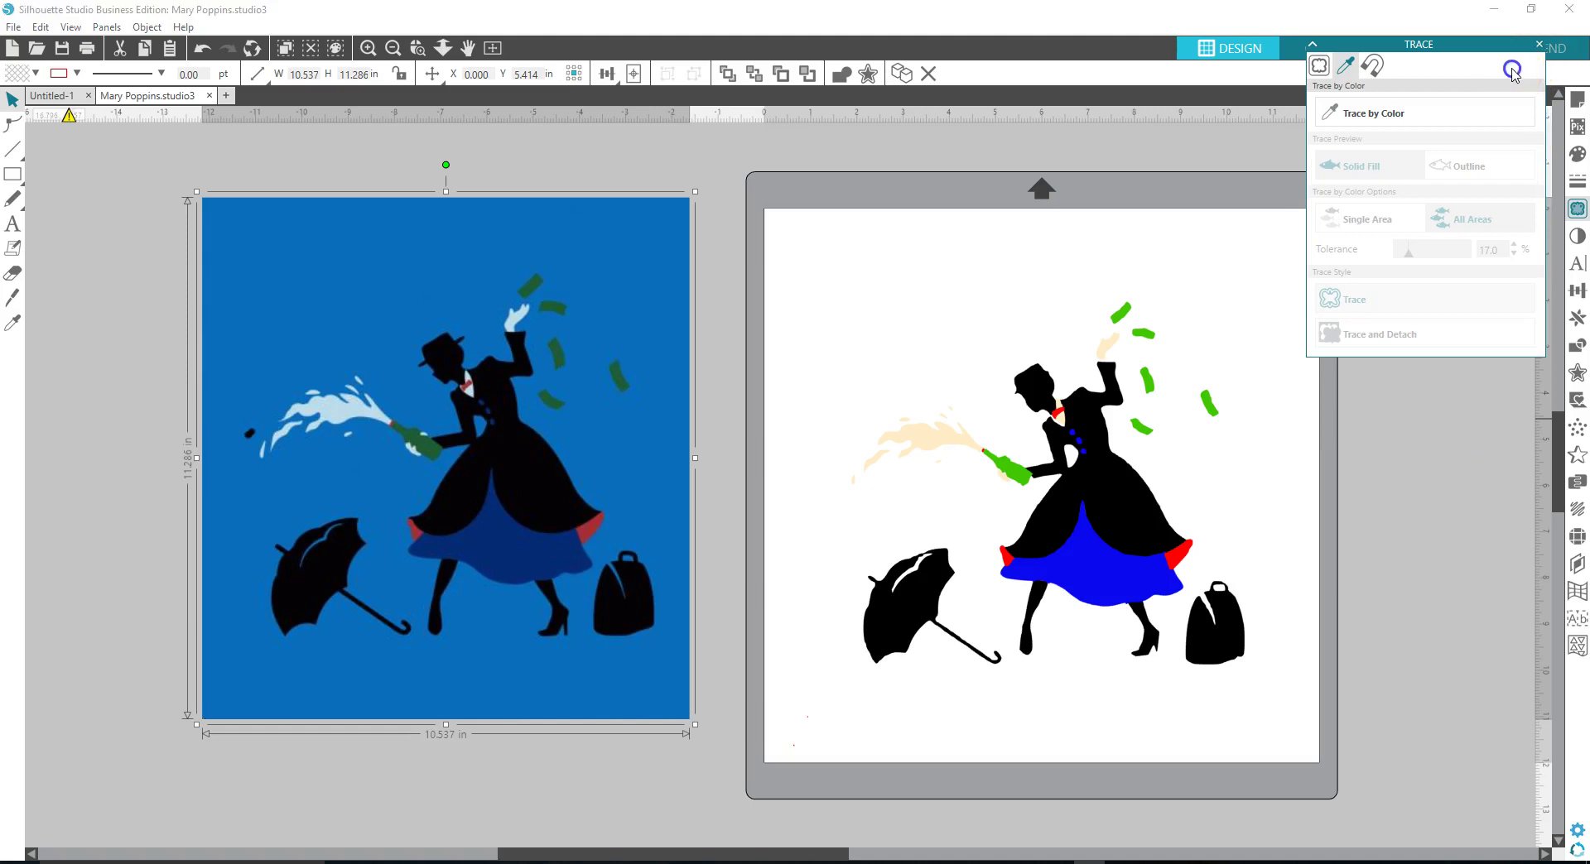
click(1438, 532)
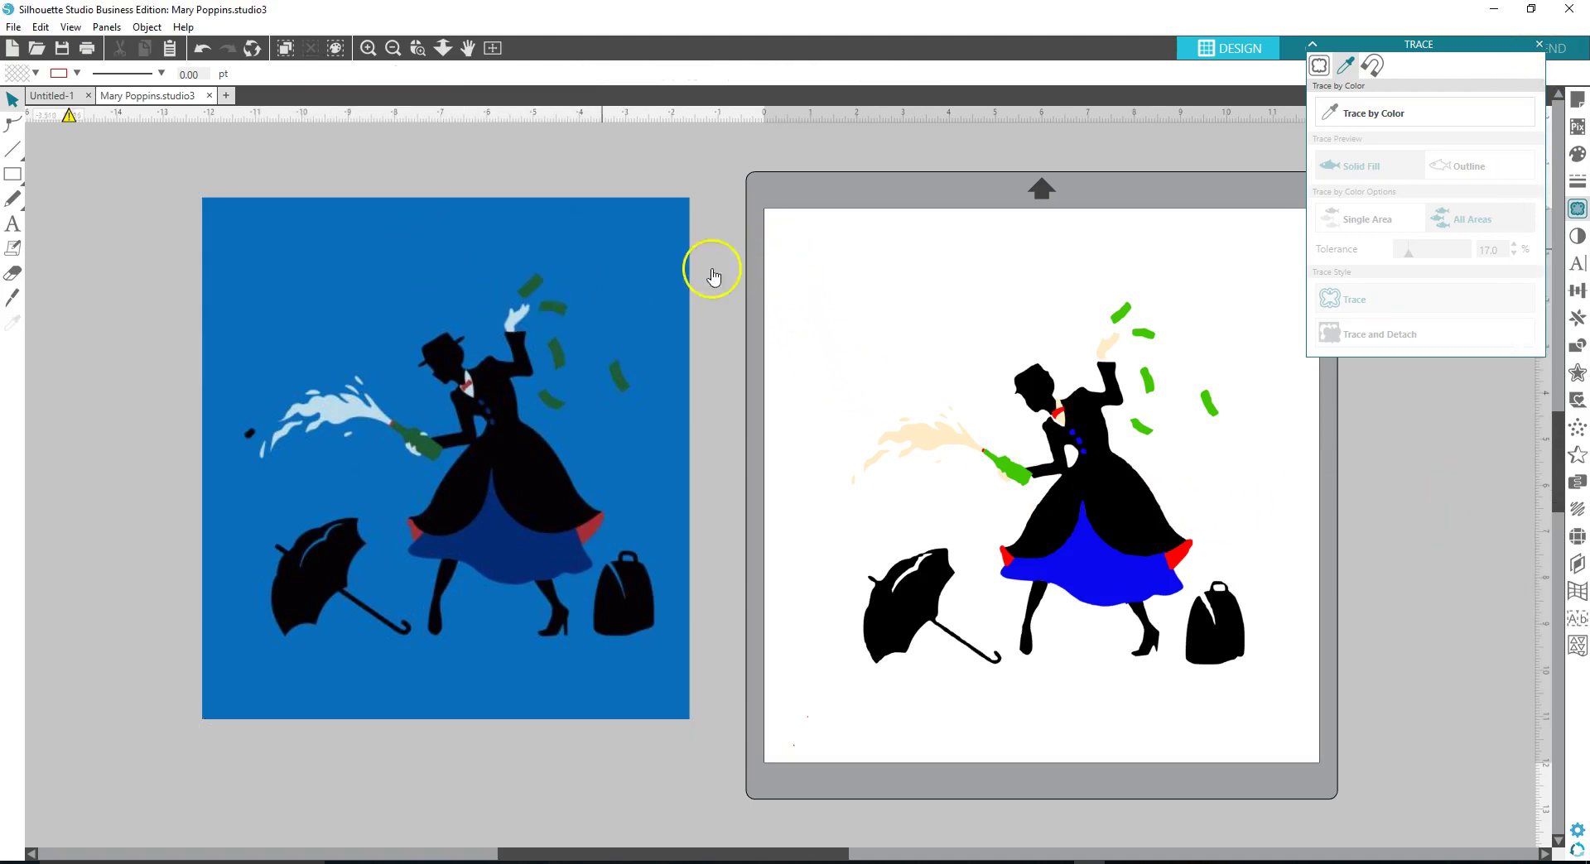
Step: Group all the colored shapes of the finished figure on the page and deselect the group
drag(777, 226, 1277, 709)
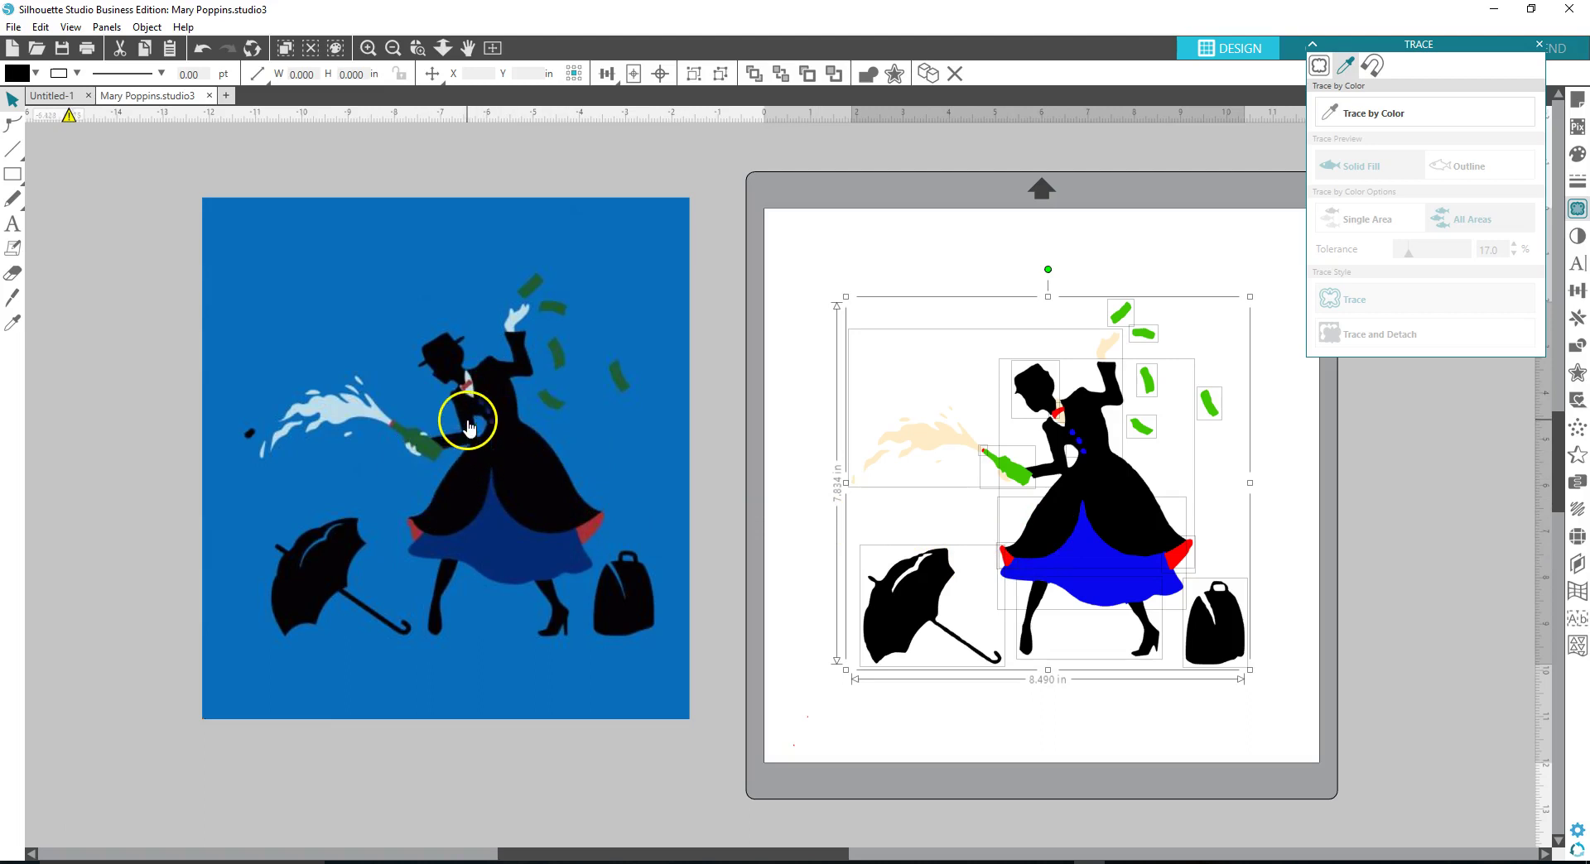
right_click(1065, 516)
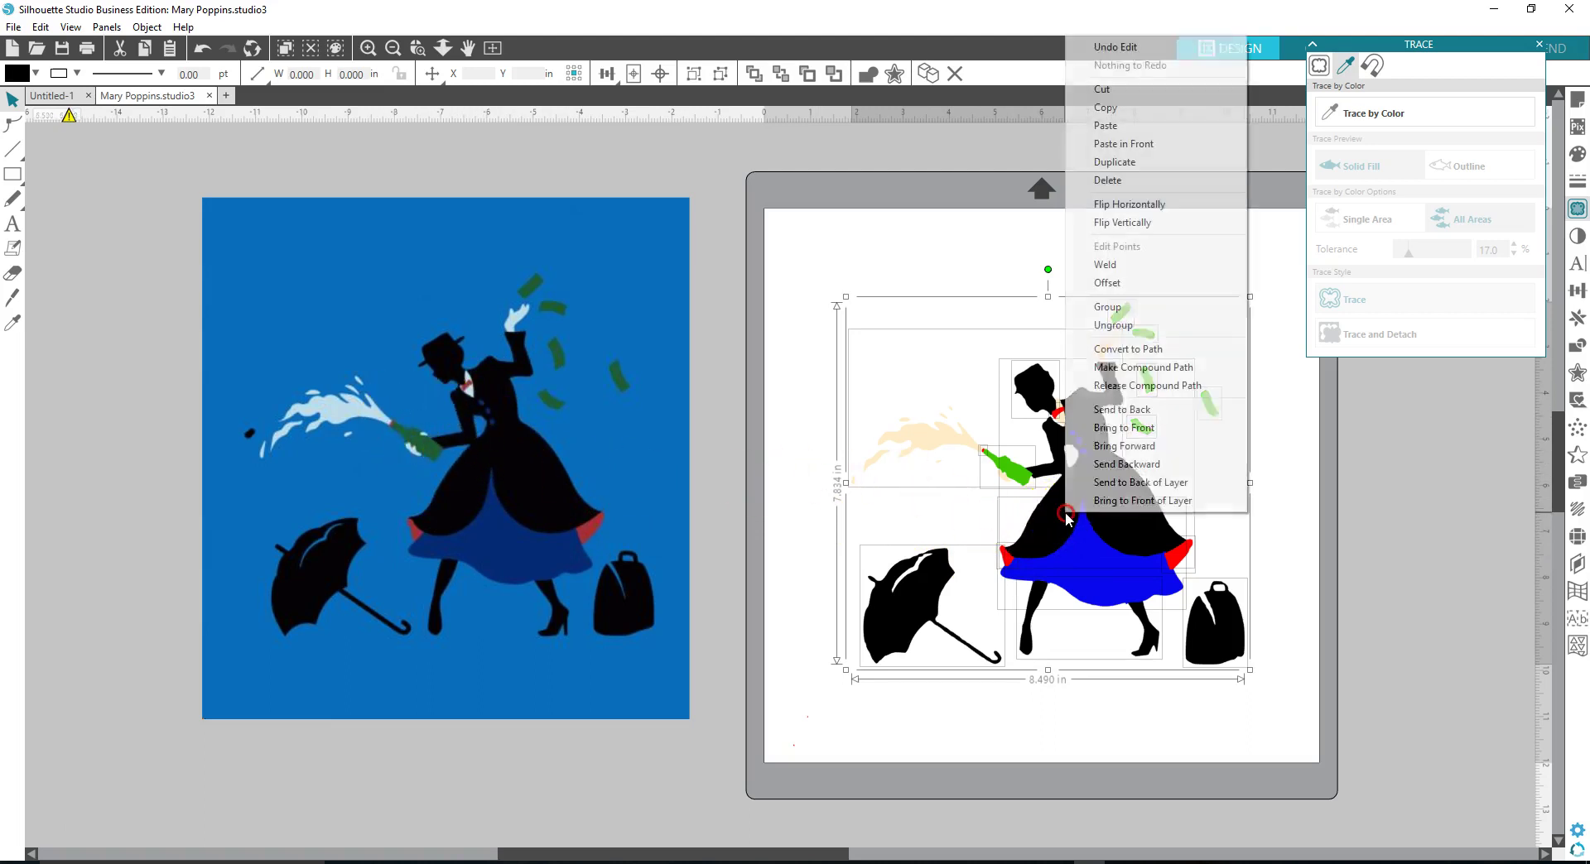
click(1103, 308)
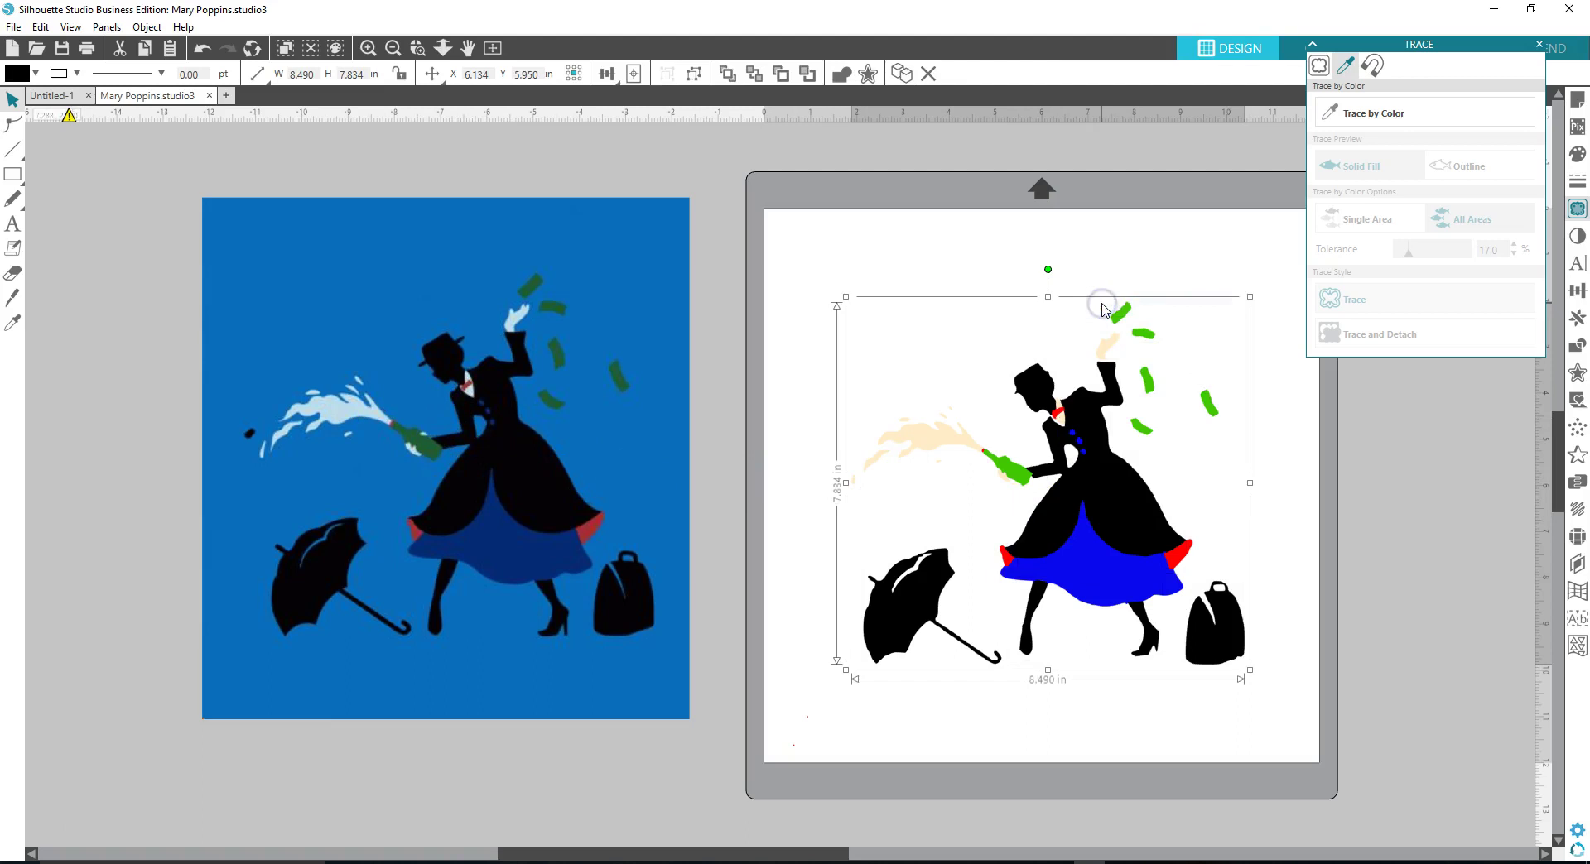
right_click(1111, 471)
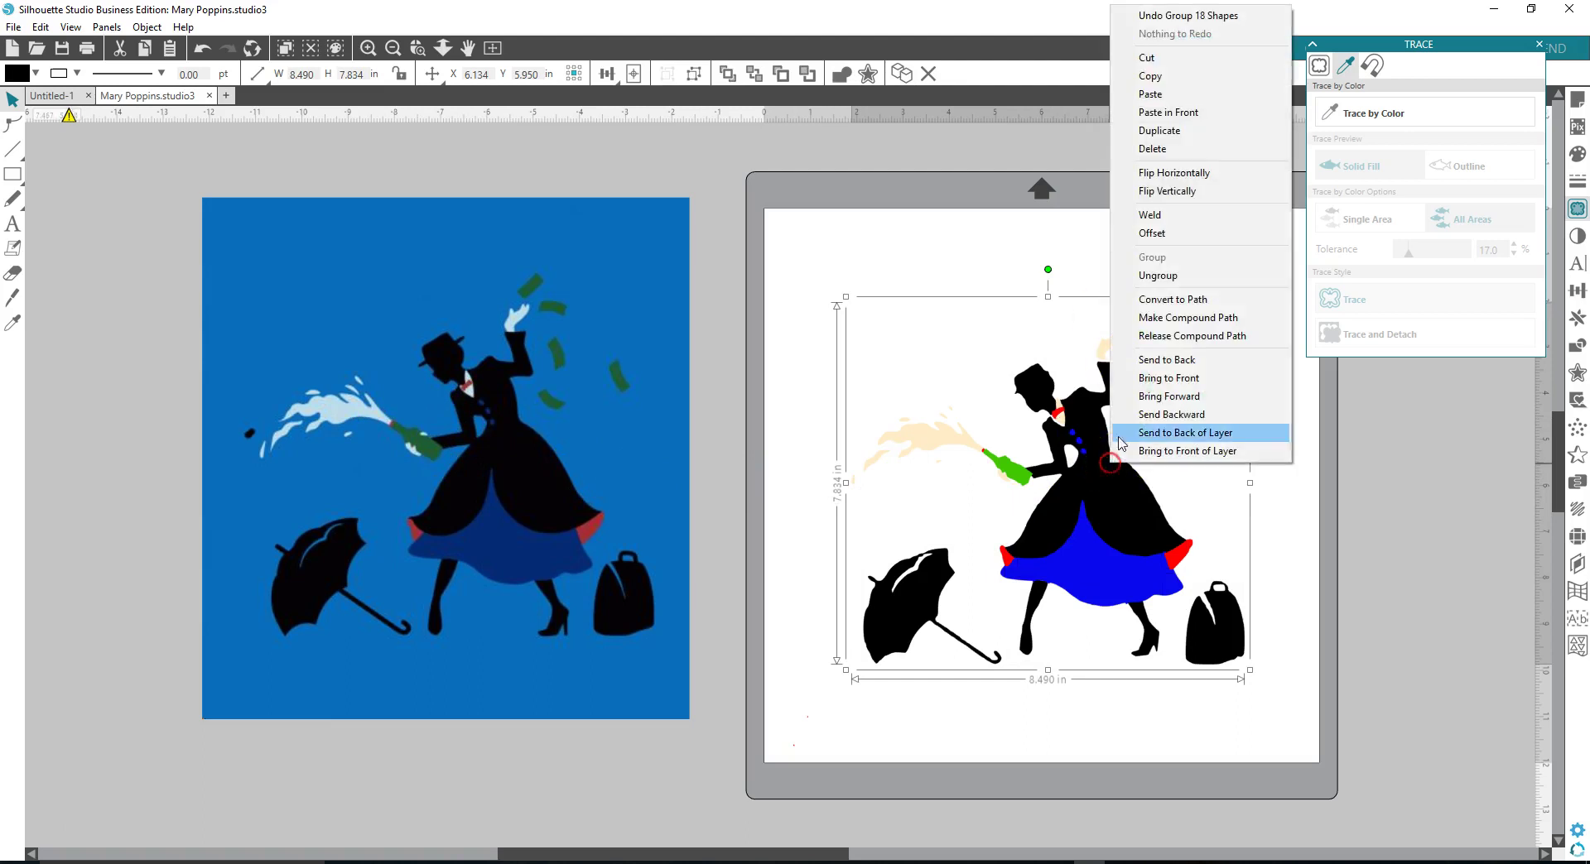
click(828, 275)
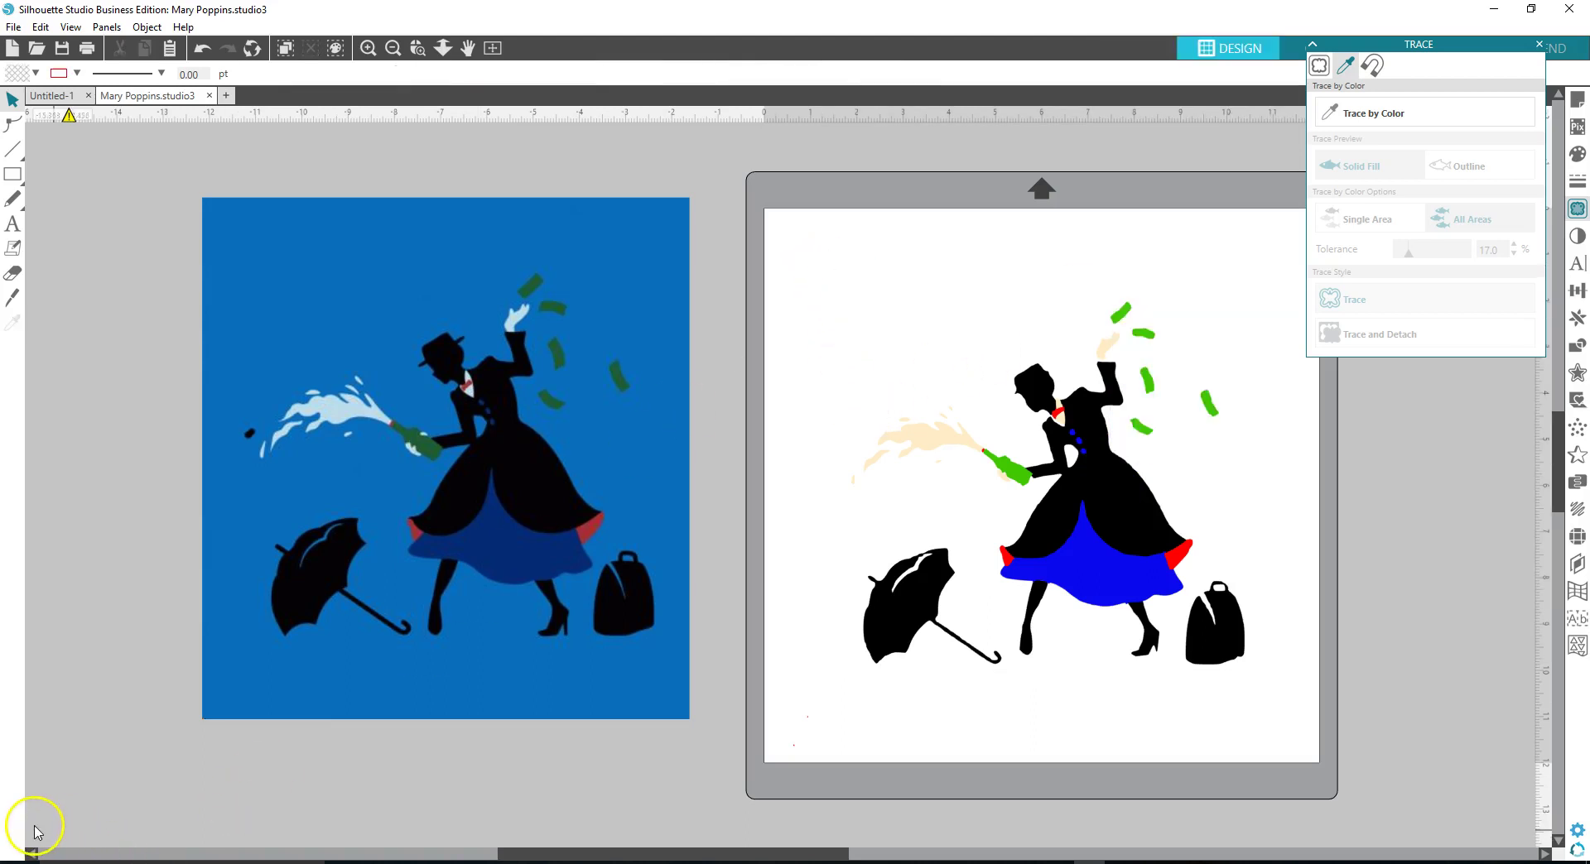